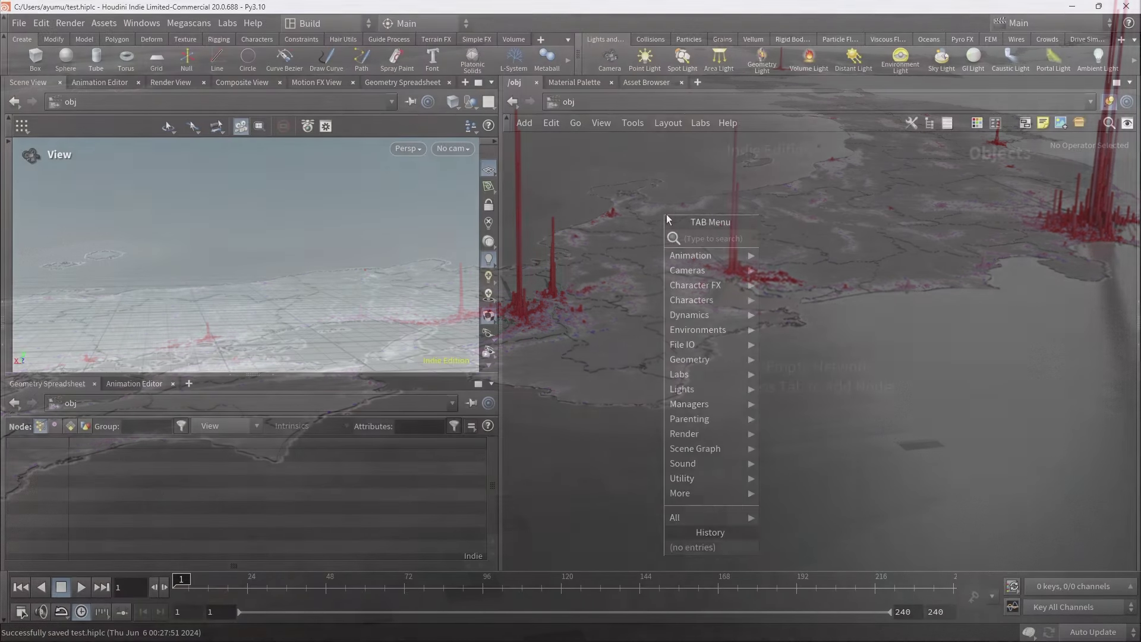
Create a Geometry container named geo1 in /obj and go inside it.
key("Escape")
key("Tab")
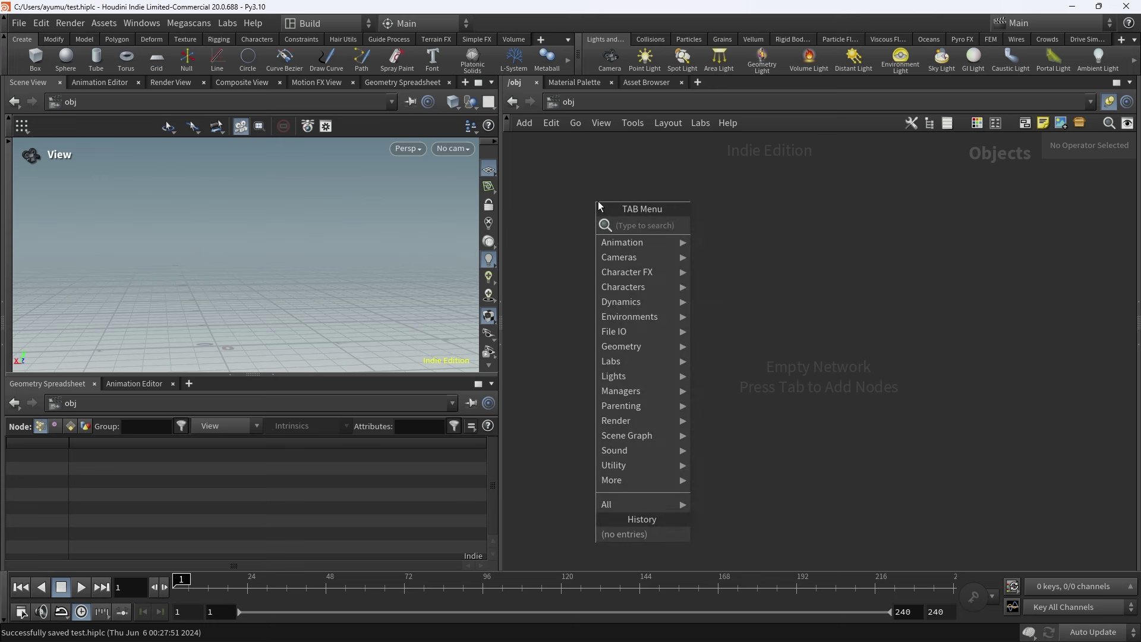
type("geome")
key("Return")
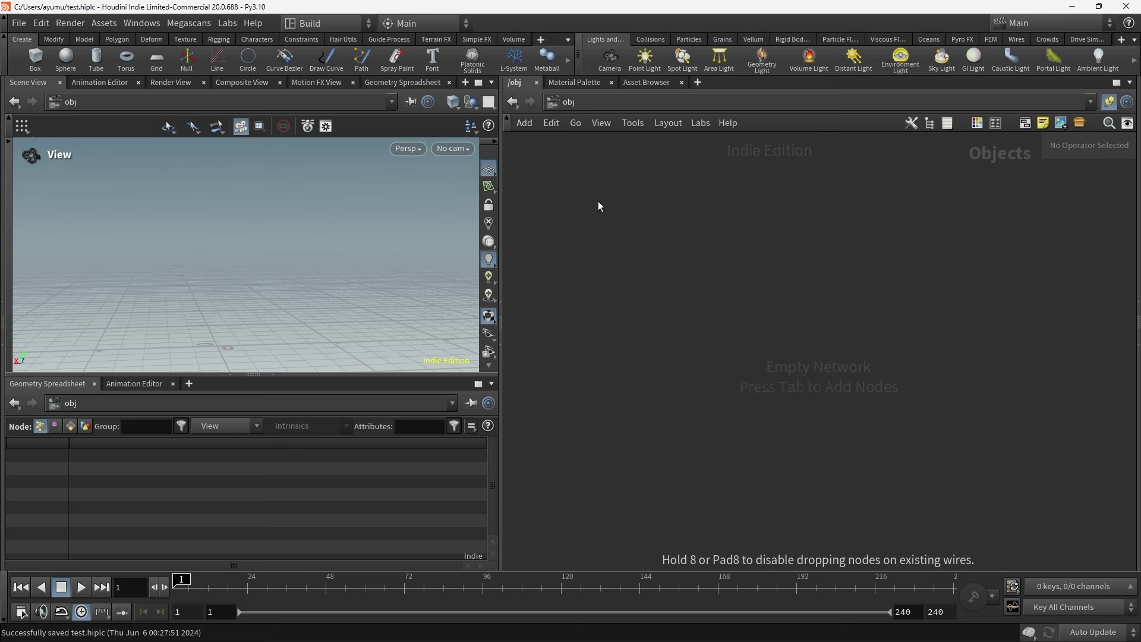
left_click(599, 204)
double_click(599, 203)
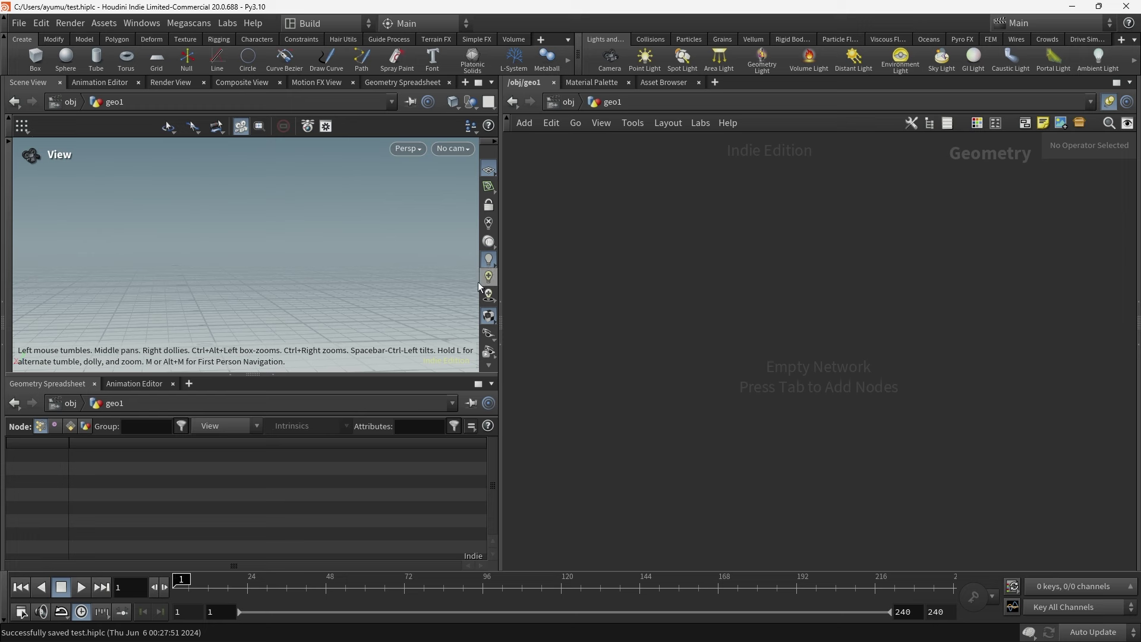
Add a Labs Mapbox node, mapbox1, inside geo1 and check its node info.
key("Tab")
key("Escape")
left_click_drag(298, 249, 291, 234)
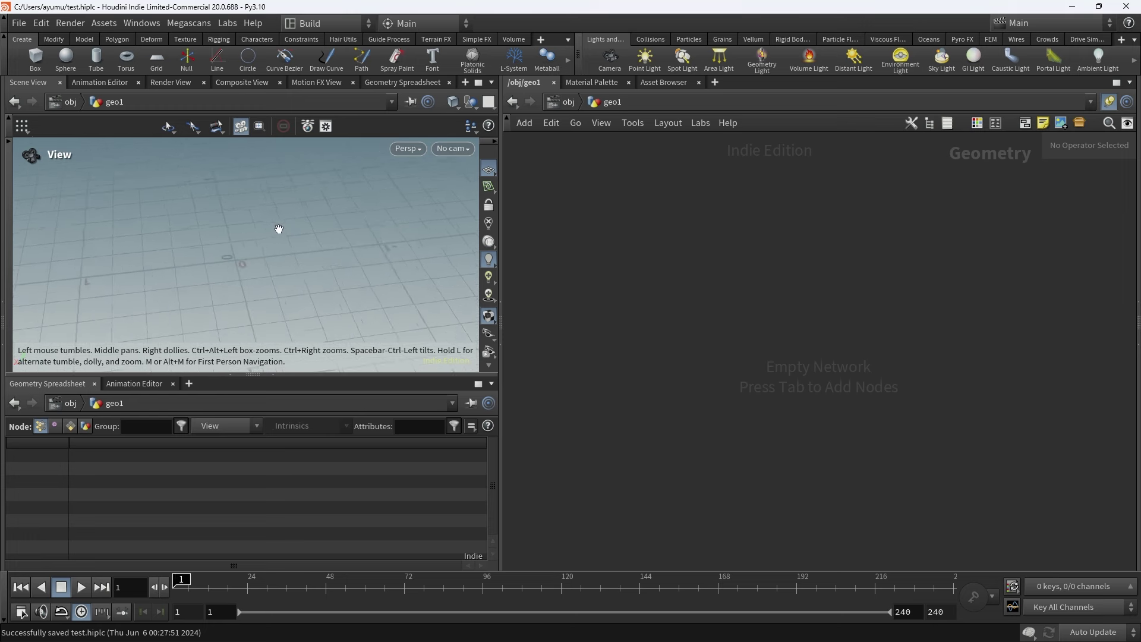
key("Tab")
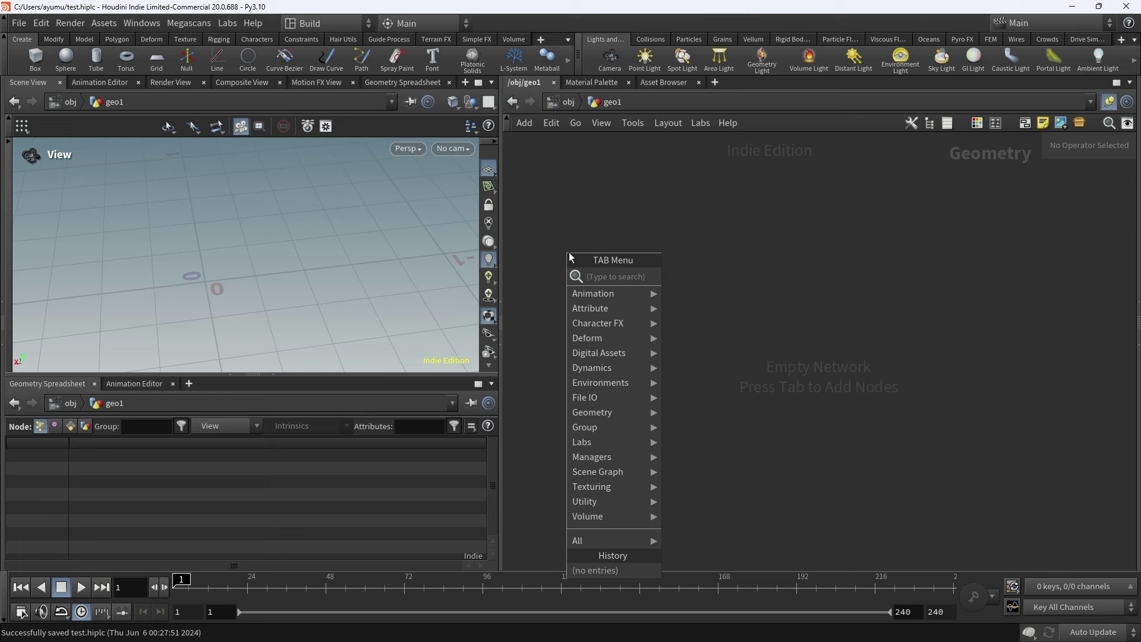
type("map")
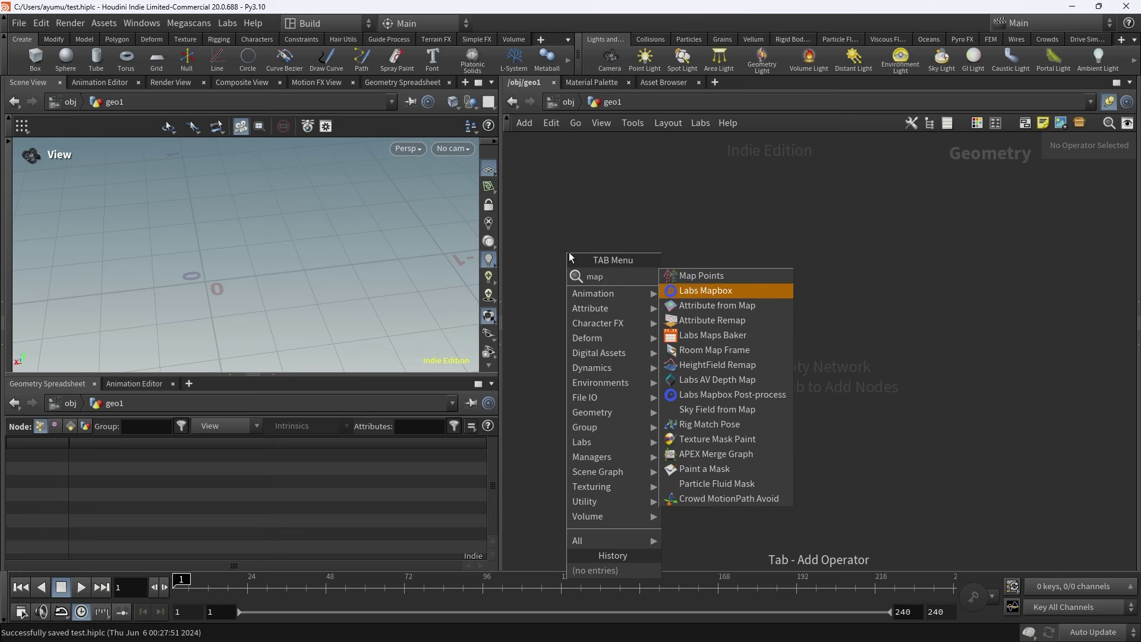
key("Return")
left_click(569, 252)
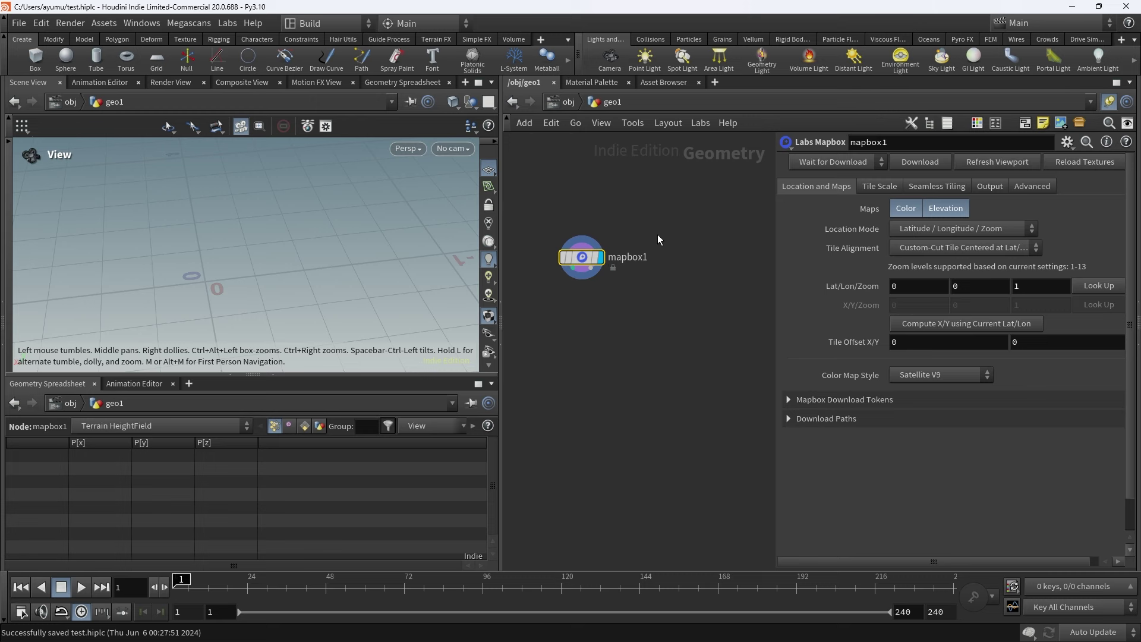
scroll(605, 262, "up", 3)
middle_click(588, 284)
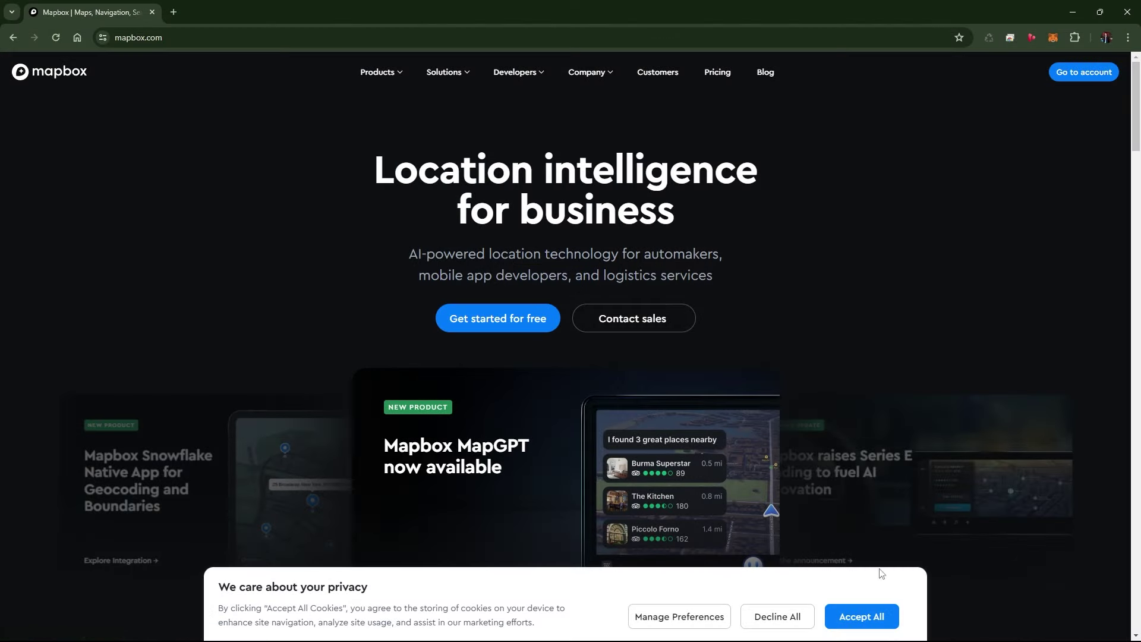
Accept all cookies on the mapbox.com privacy banner.
left_click(871, 617)
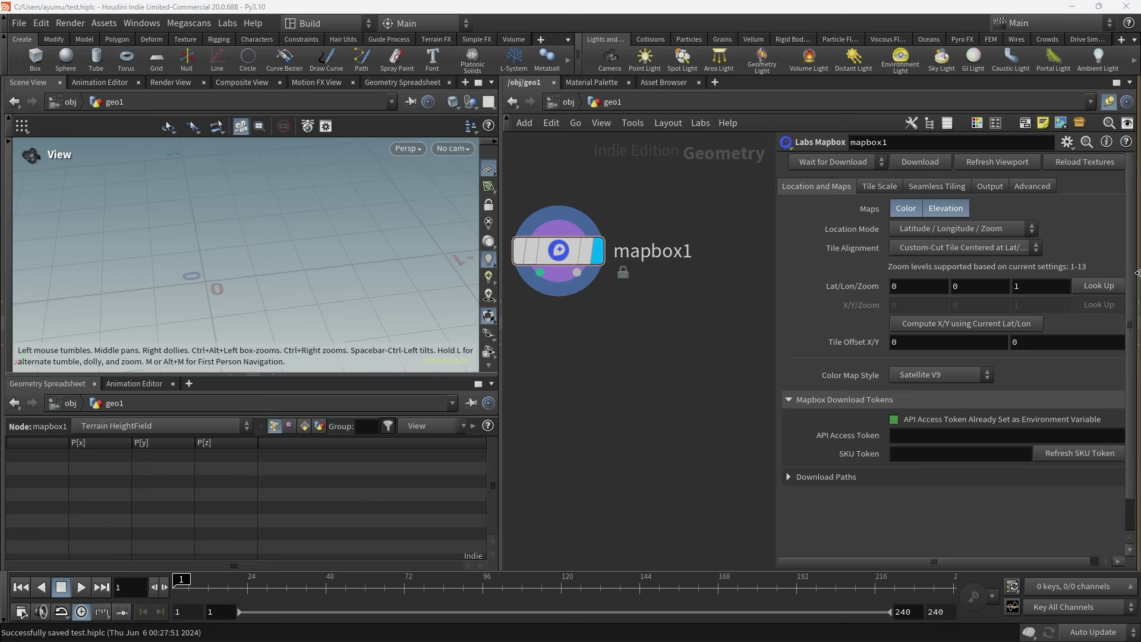
Paste the Mapbox API access token into mapbox1 and bring up the location lookup map.
left_click(909, 436)
key("ctrl+v")
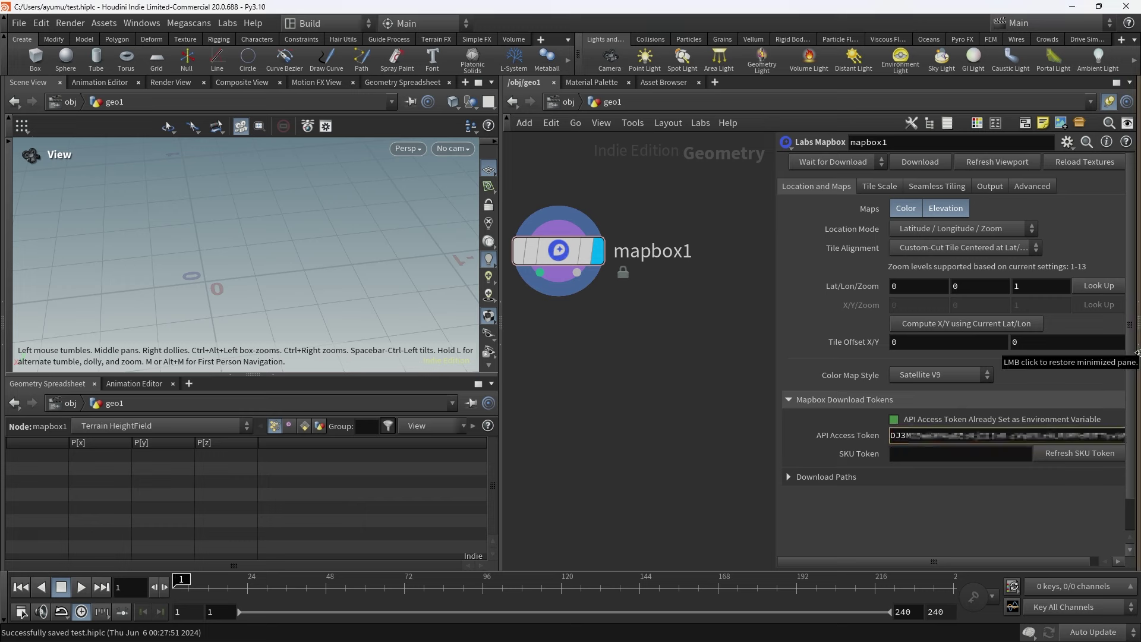
left_click(1093, 285)
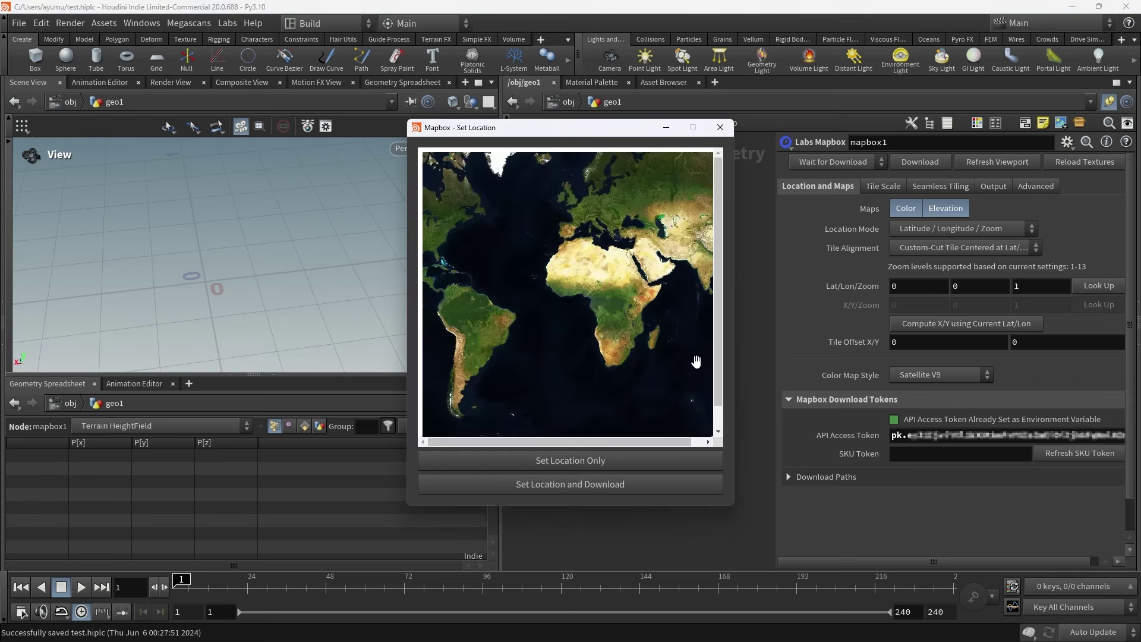
Centre the lookup map on Japan and set location 37.9033, 138.388, zoom 4, downloading the tiles.
scroll(572, 287, "down", 2)
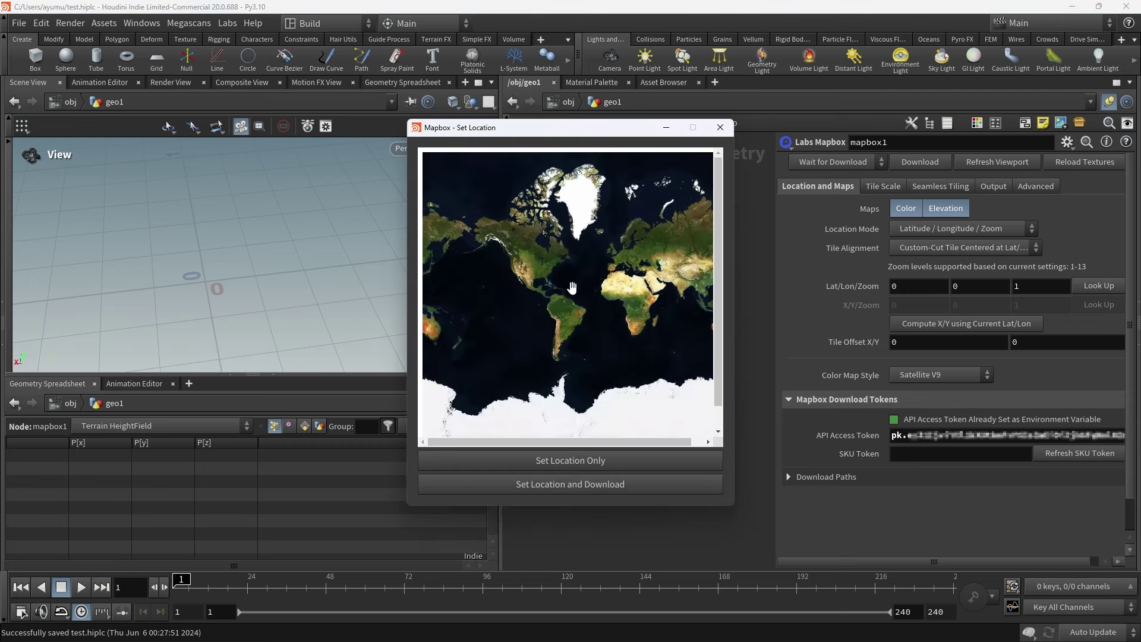
left_click_drag(571, 287, 596, 290)
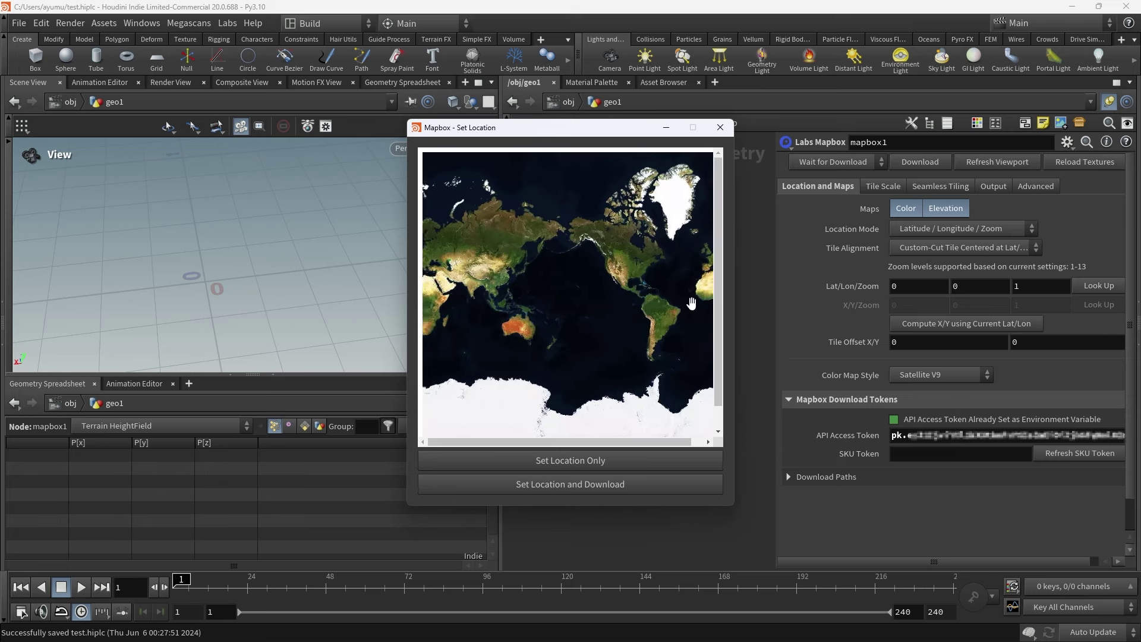
left_click_drag(675, 291, 537, 290)
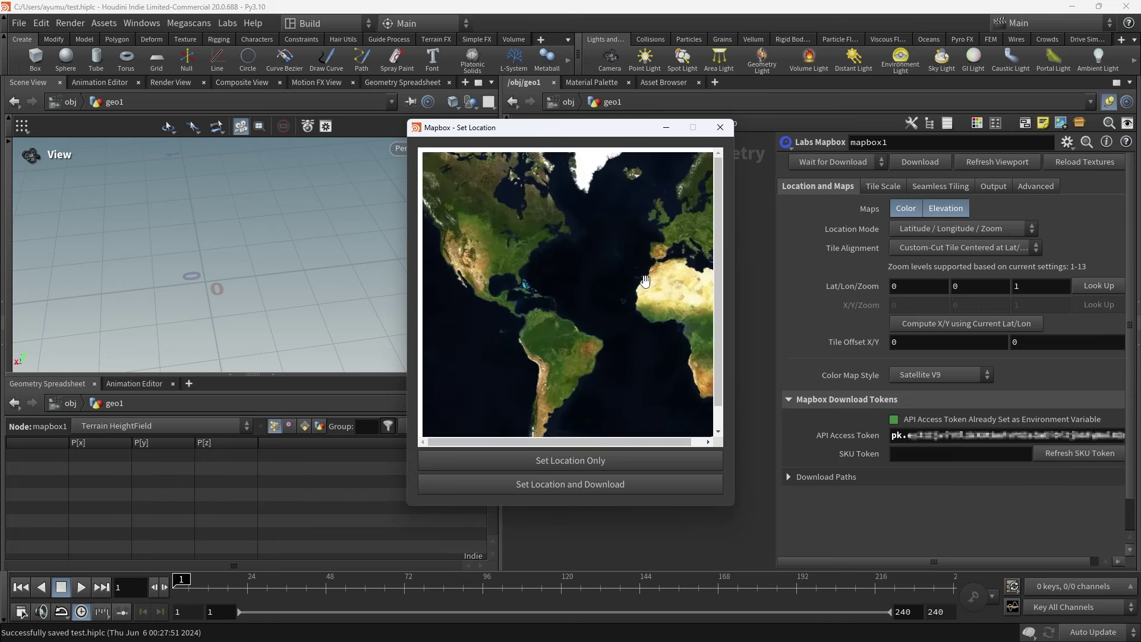
left_click_drag(707, 273, 530, 272)
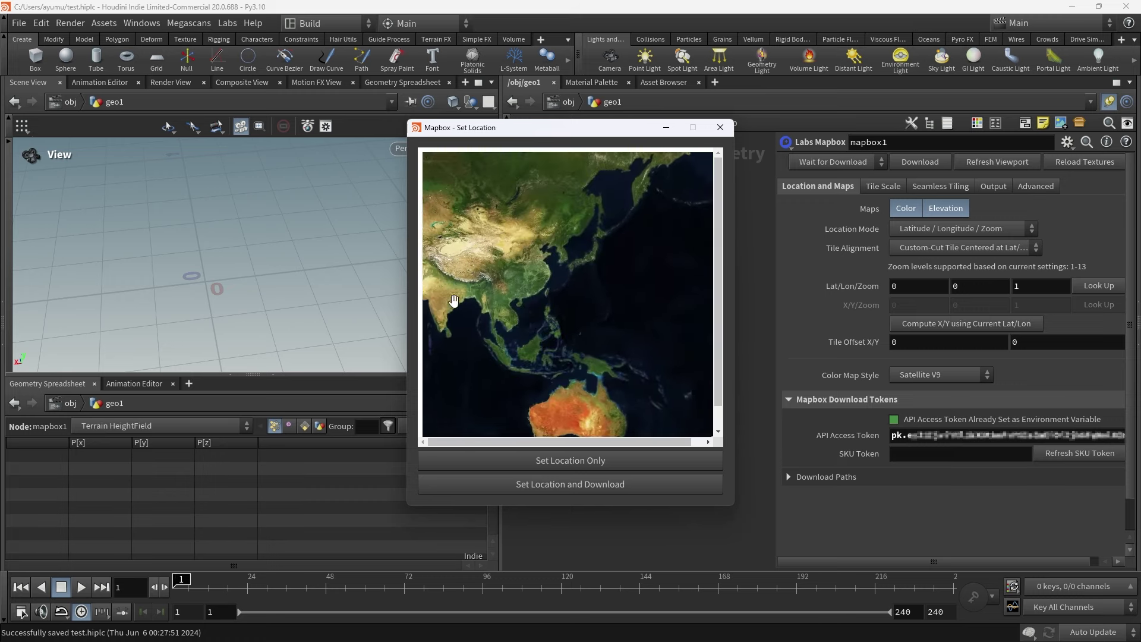
scroll(530, 271, "up", 3)
scroll(535, 273, "up", 2)
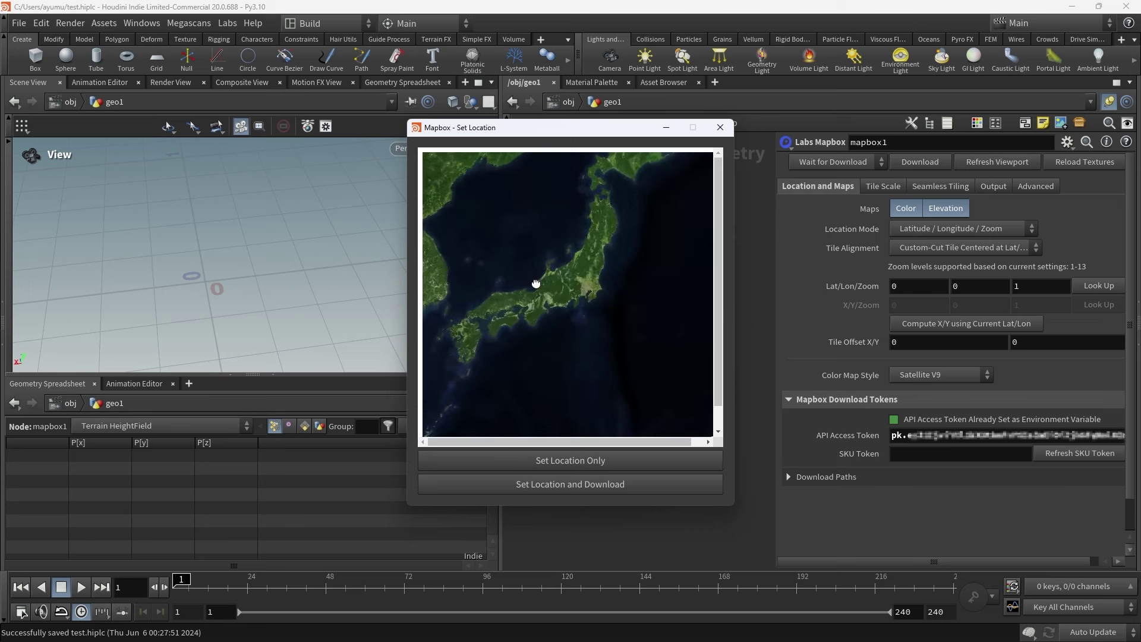
left_click_drag(532, 251, 546, 271)
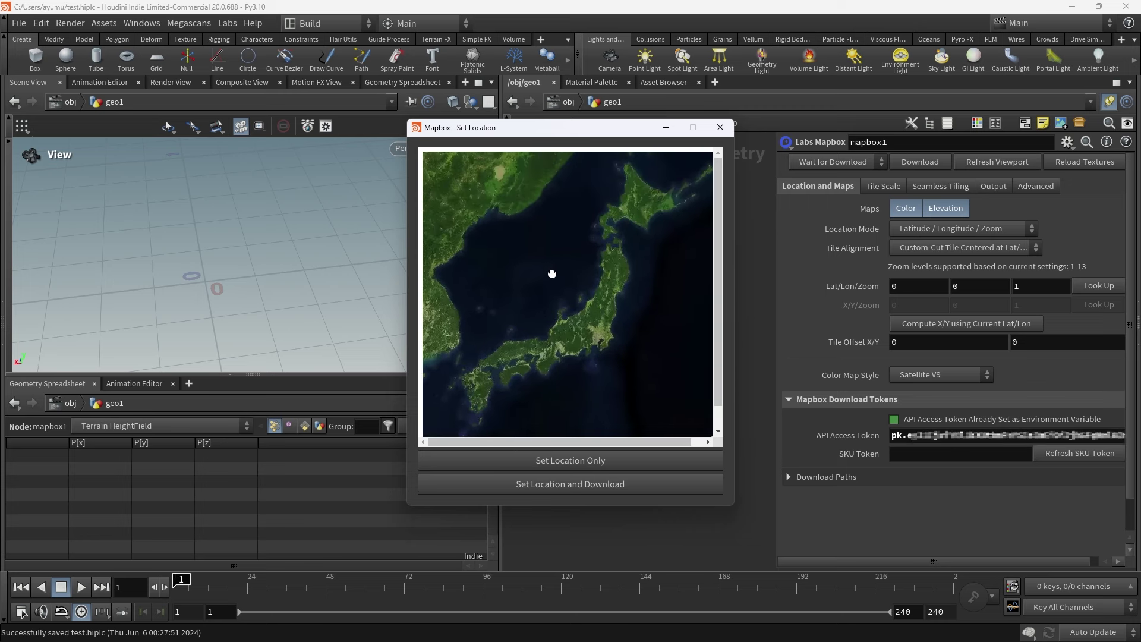
scroll(545, 275, "down", 2)
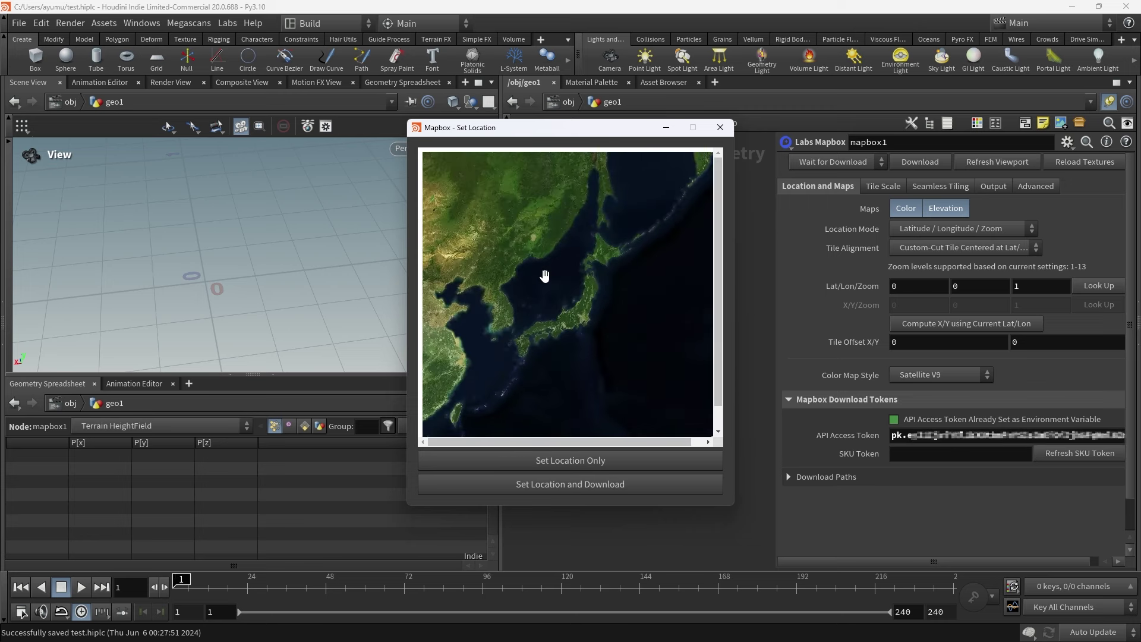
scroll(545, 275, "up", 1)
scroll(547, 271, "up", 1)
scroll(544, 279, "up", 1)
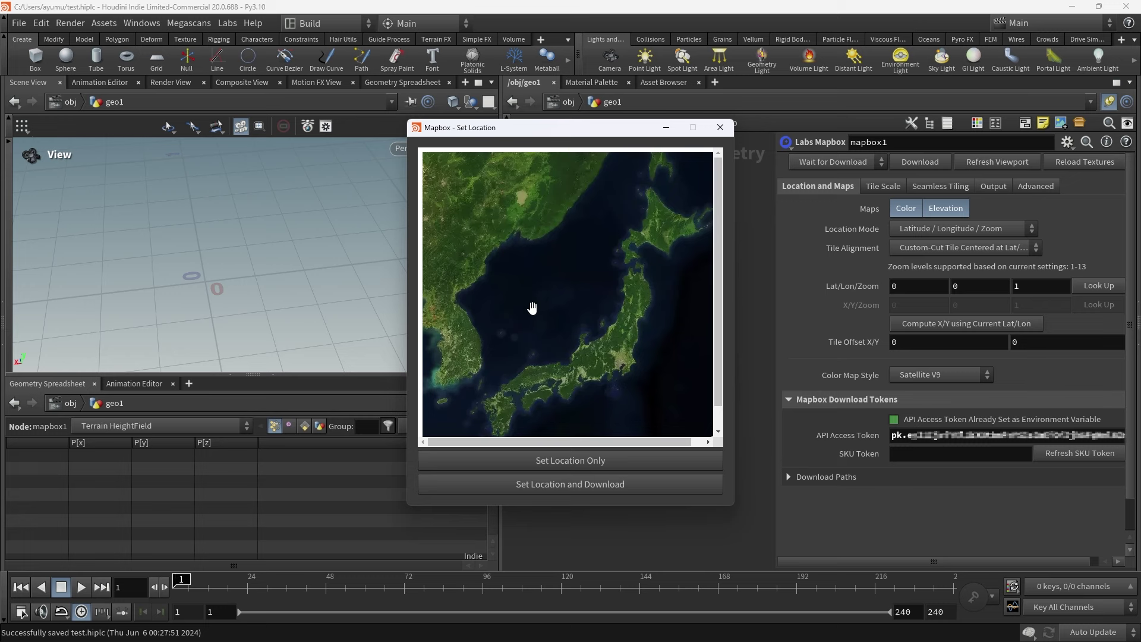
left_click_drag(532, 308, 505, 291)
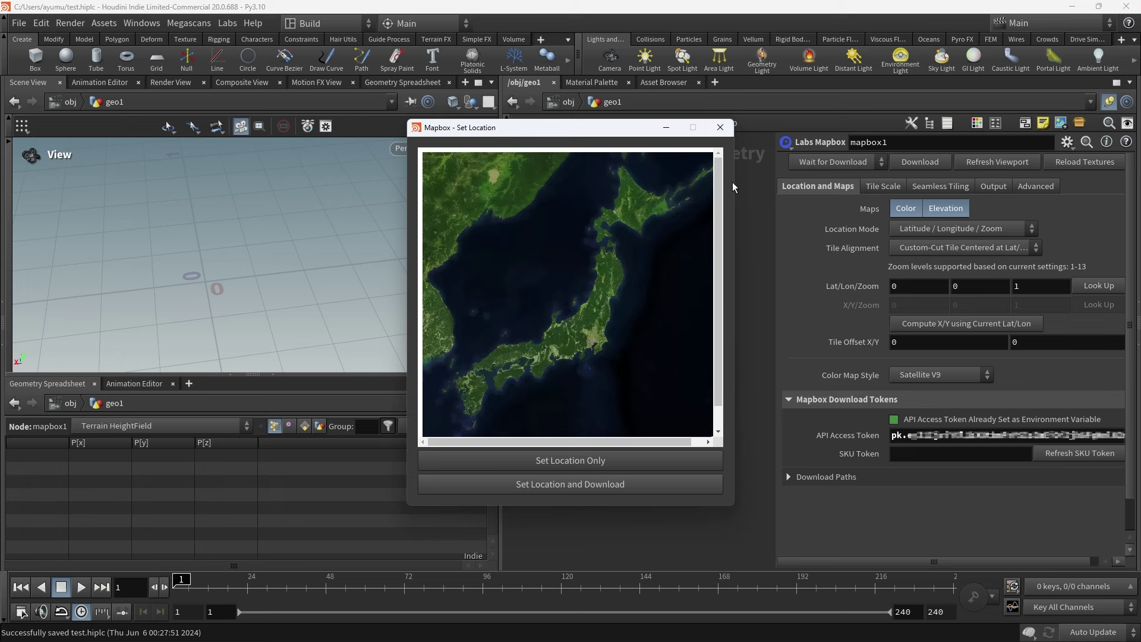
left_click(720, 127)
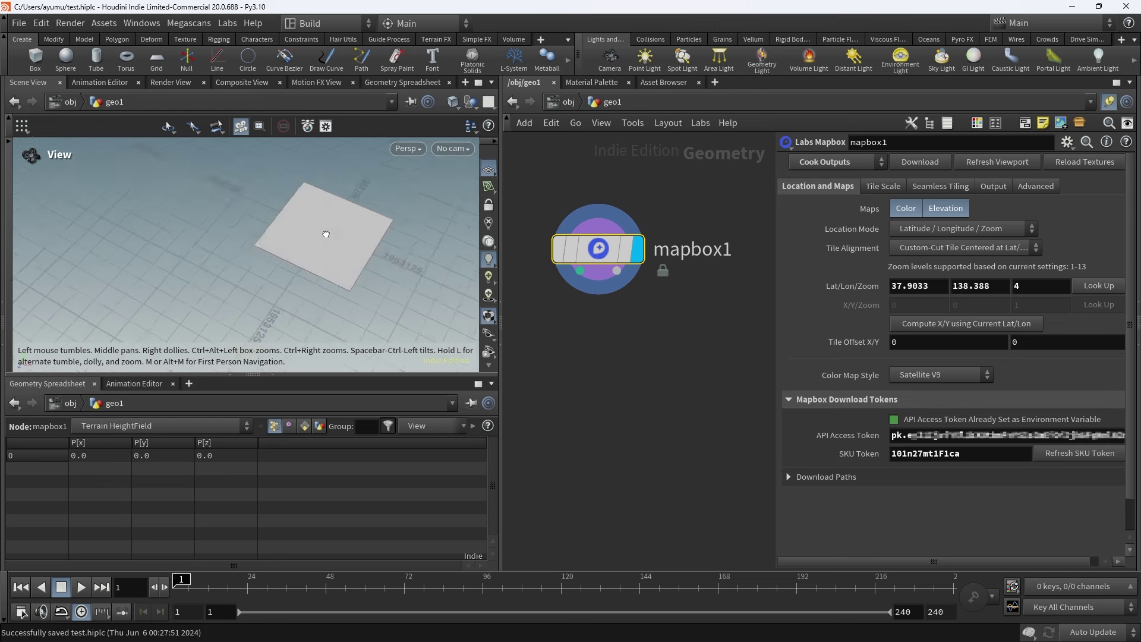
scroll(319, 231, "up", 3)
scroll(318, 203, "up", 3)
scroll(344, 208, "up", 2)
scroll(306, 201, "down", 2)
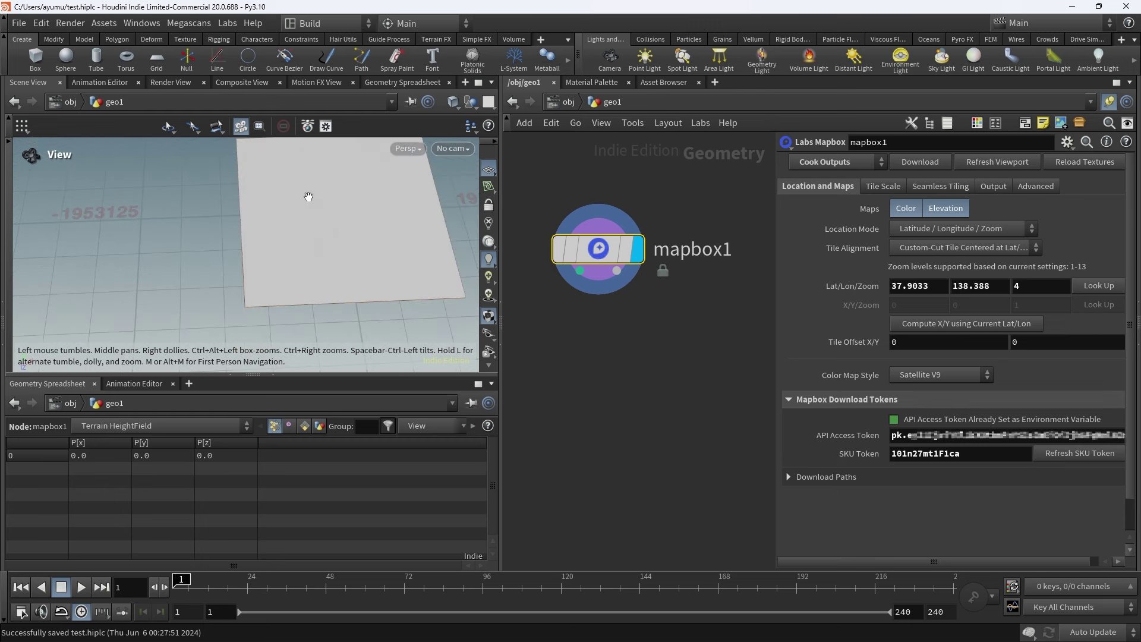
scroll(291, 254, "down", 3)
scroll(331, 254, "down", 2)
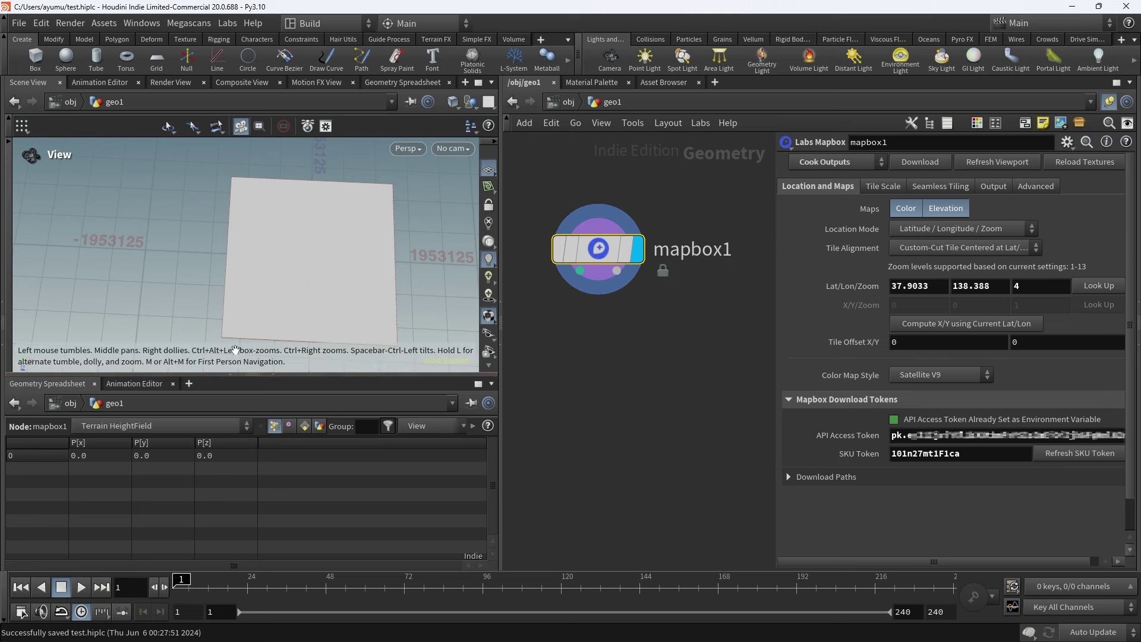
mouse_move(226, 344)
left_mouse_down()
mouse_move(319, 306)
mouse_move(291, 300)
mouse_move(299, 277)
mouse_move(283, 315)
left_mouse_up()
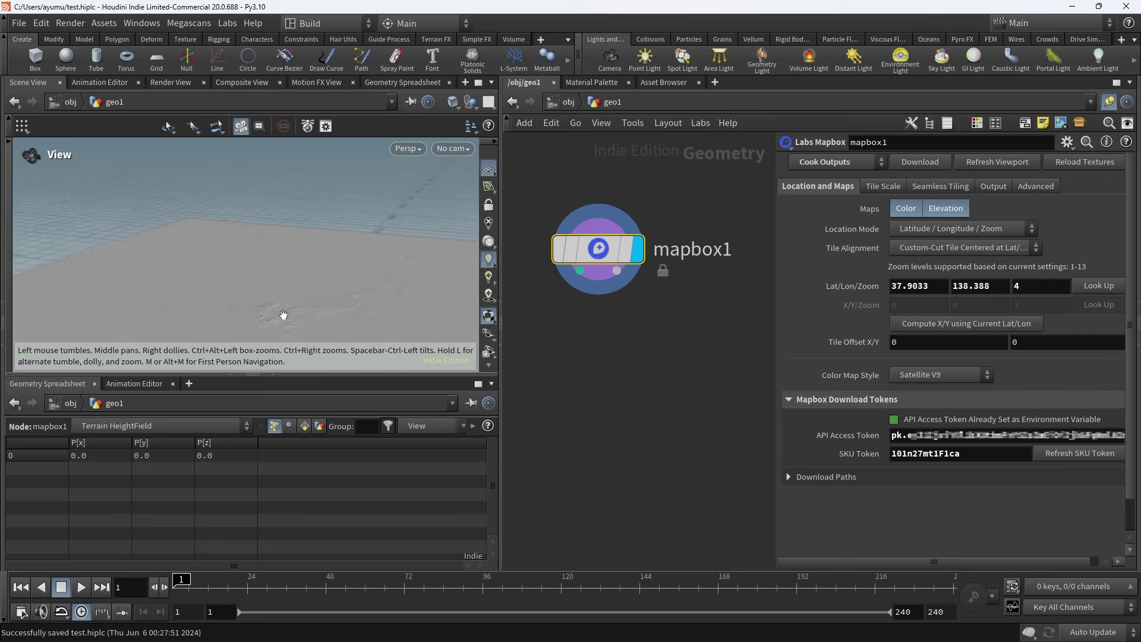
Add a Null node, null1, wired below mapbox1 and display the terrain.
middle_click_drag(507, 332, 594, 337)
key("Tab")
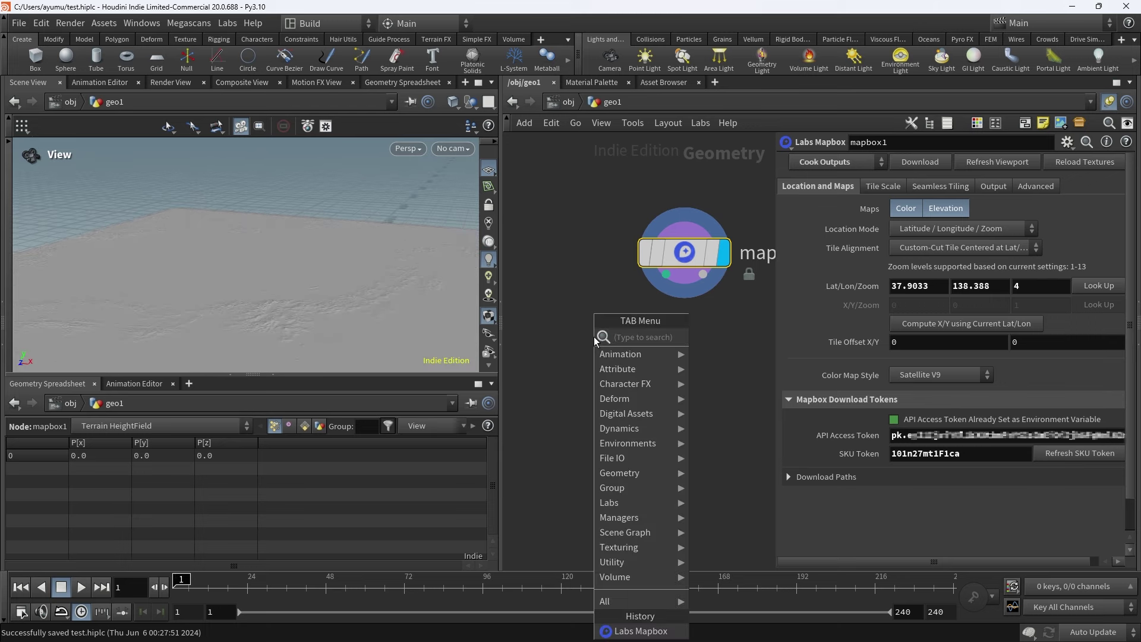
type("null")
key("Return")
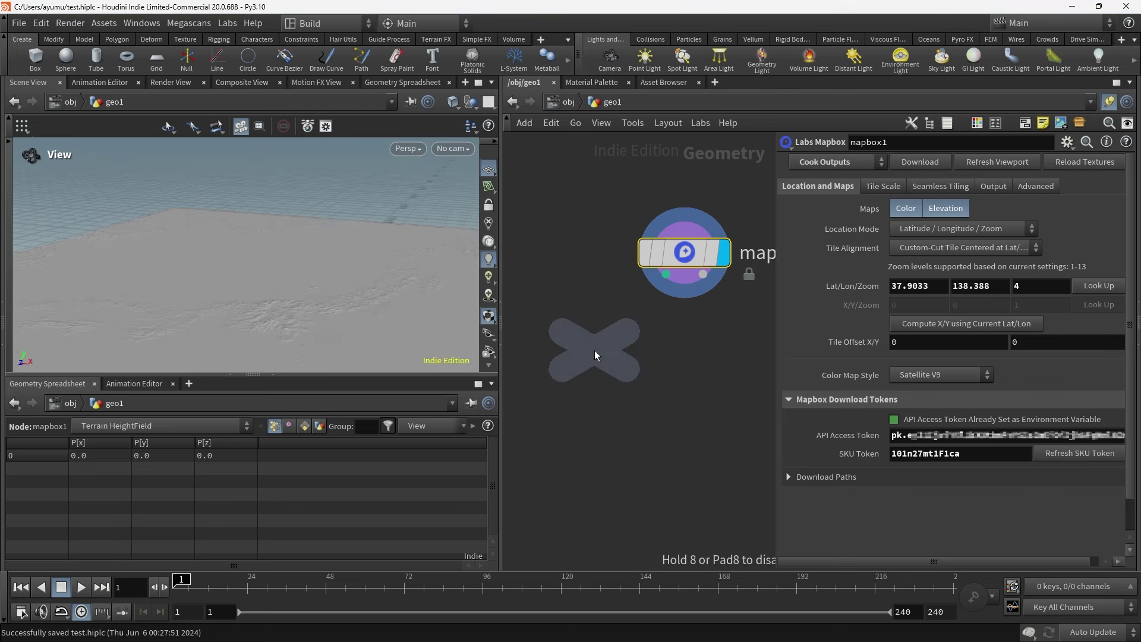
left_click(594, 356)
left_click_drag(667, 274, 594, 331)
left_click(619, 356)
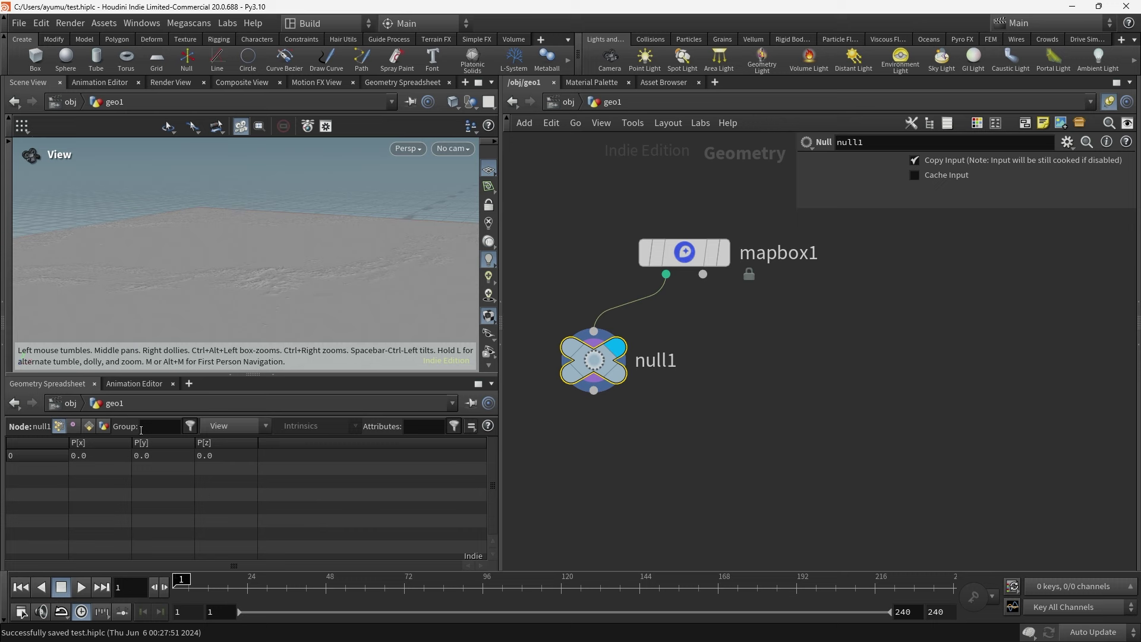
mouse_move(250, 297)
left_mouse_down()
mouse_move(301, 257)
mouse_move(359, 299)
mouse_move(404, 279)
left_mouse_up()
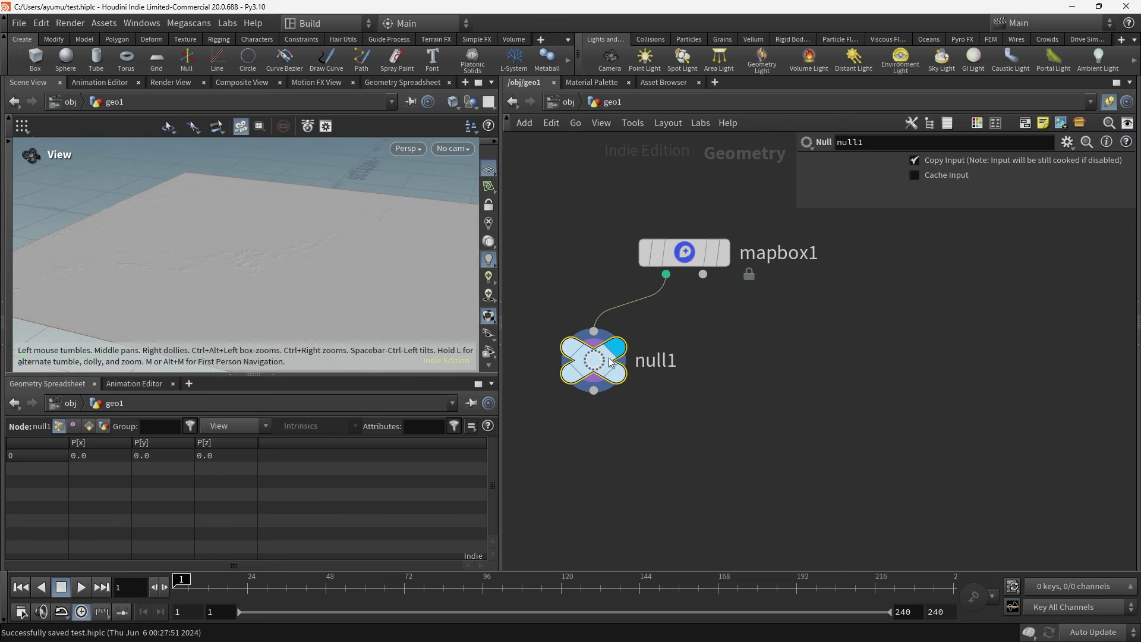
left_click_drag(593, 359, 581, 359)
mouse_move(594, 360)
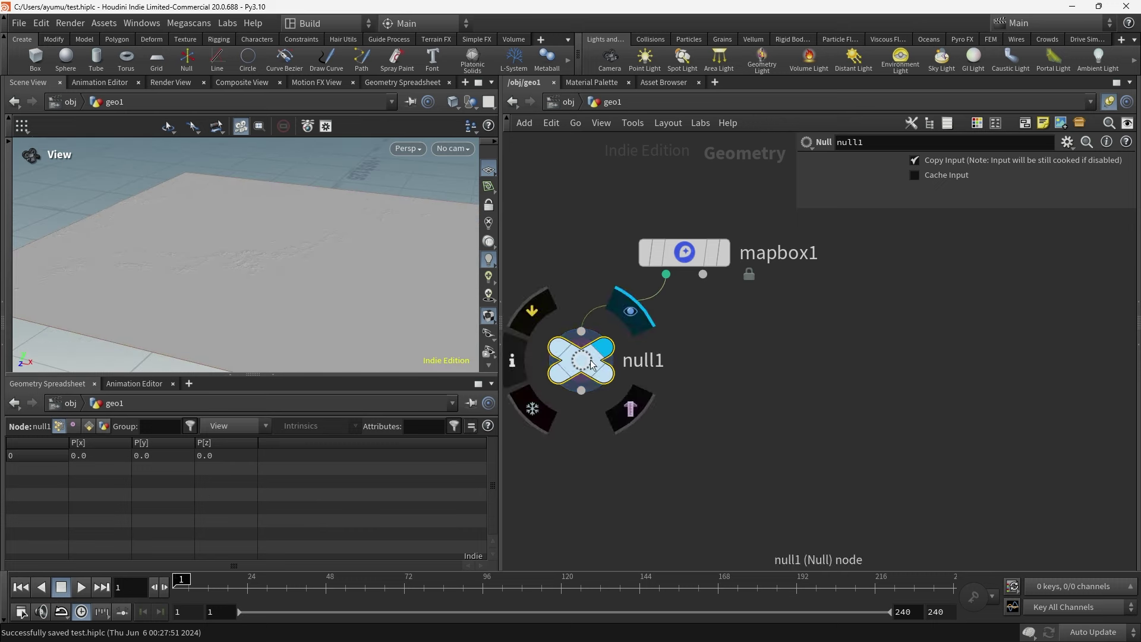
Duplicate null1 as null2 on mapbox1's second output, display it and inspect its ~4.19 million points.
key("ctrl+c")
key("ctrl+v")
left_click_drag(591, 363, 743, 343)
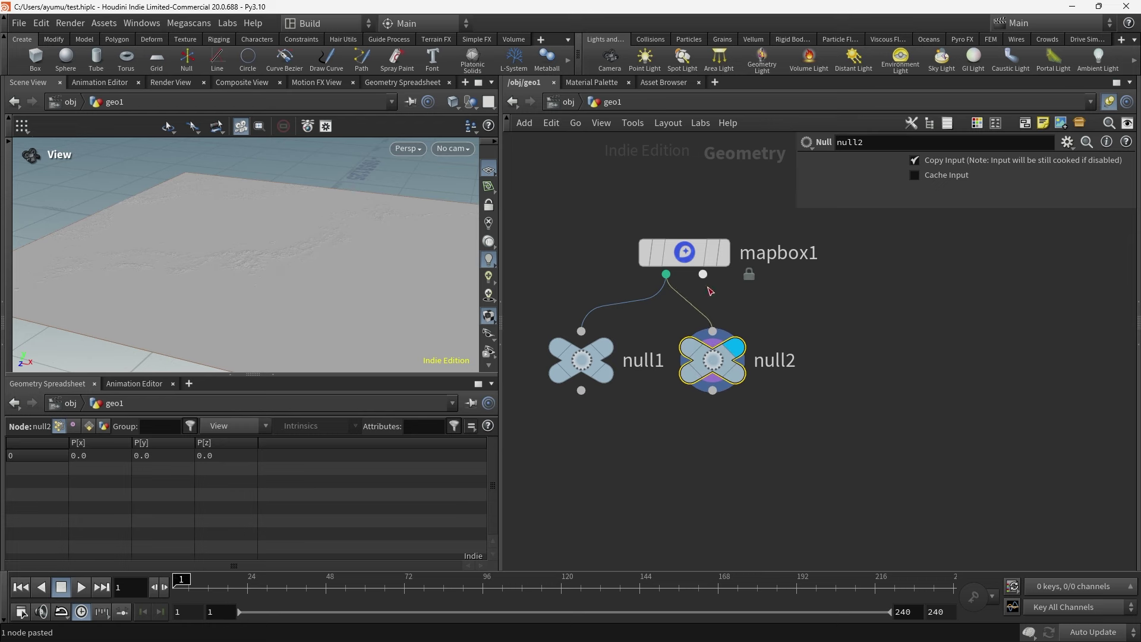
left_click(726, 372)
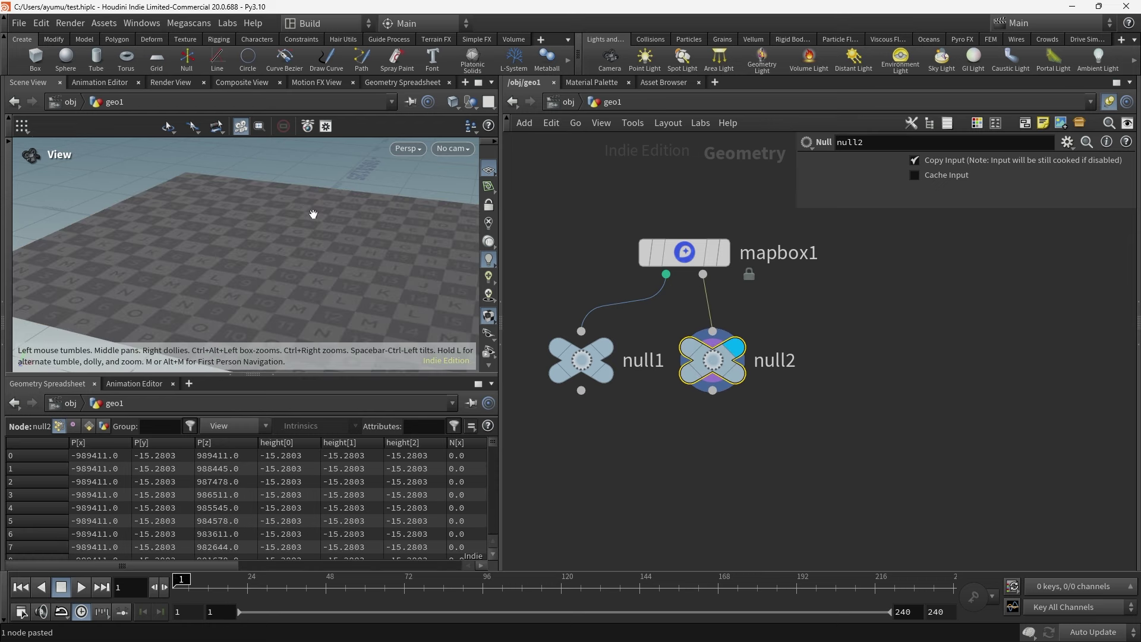
scroll(342, 362, "down", 3)
scroll(342, 306, "down", 3)
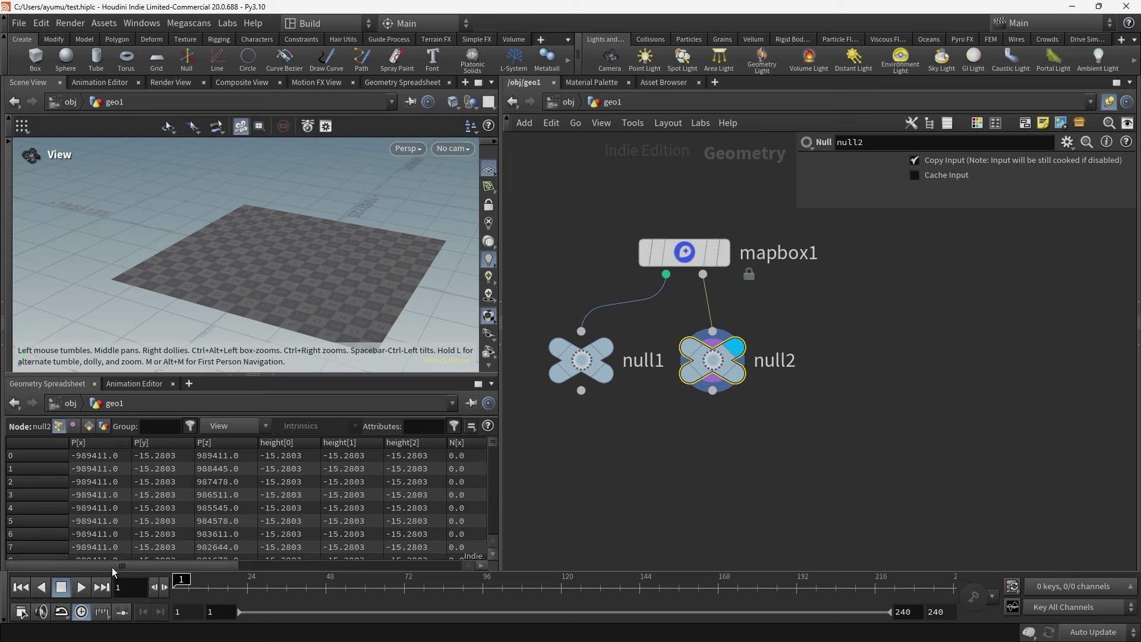
mouse_move(168, 565)
left_mouse_down()
mouse_move(209, 562)
mouse_move(168, 562)
left_mouse_up()
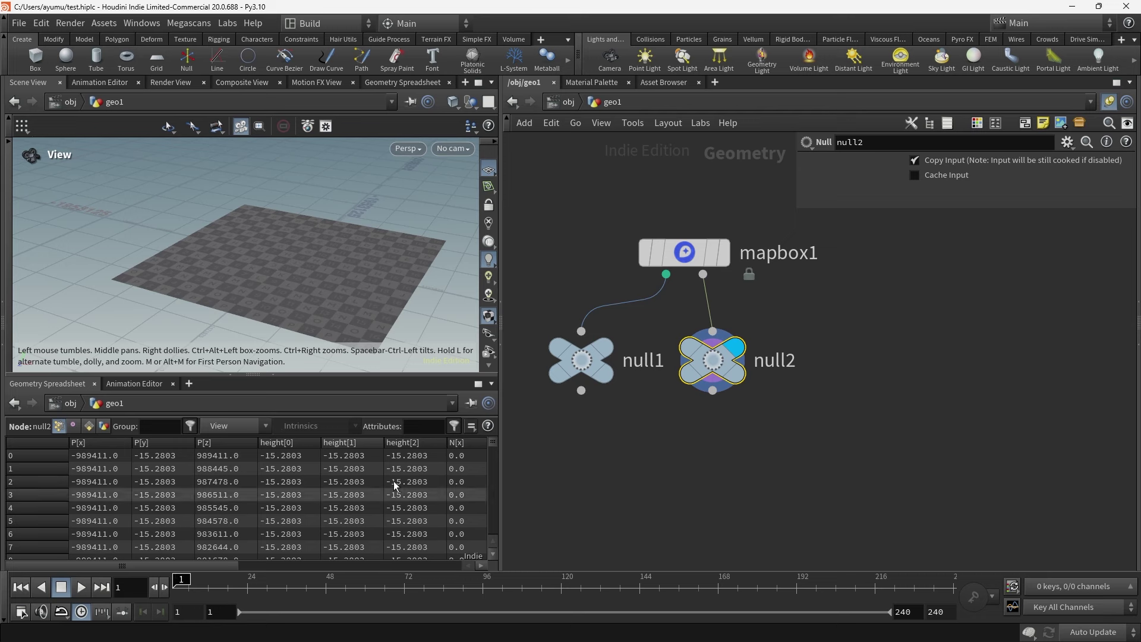
middle_click(711, 360)
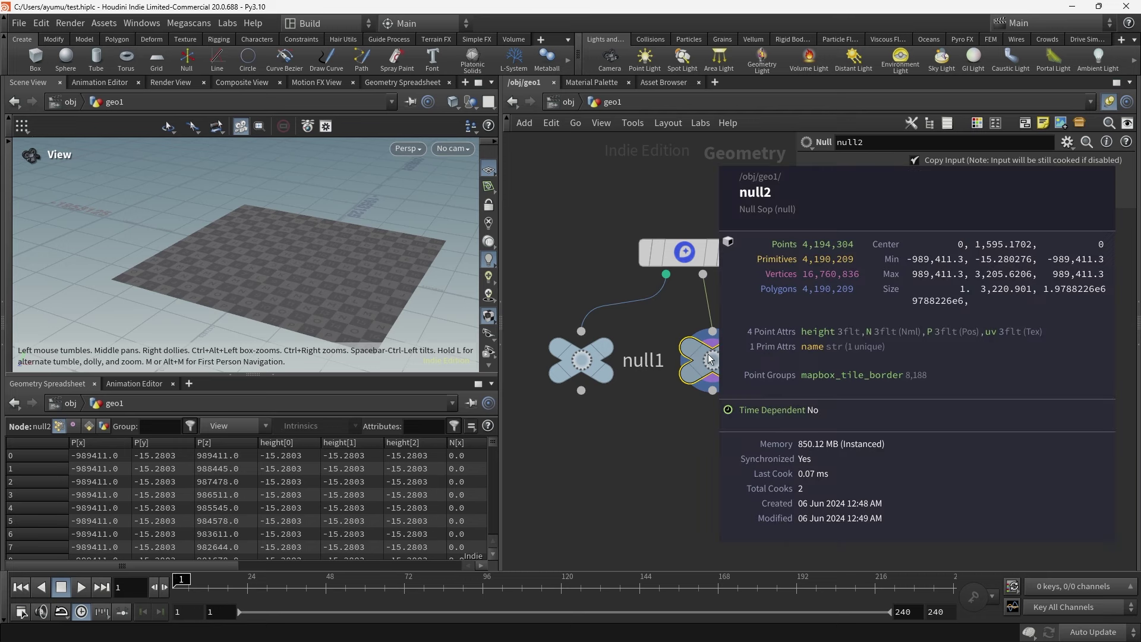
mouse_move(223, 565)
left_mouse_down()
mouse_move(344, 569)
mouse_move(224, 567)
left_mouse_up()
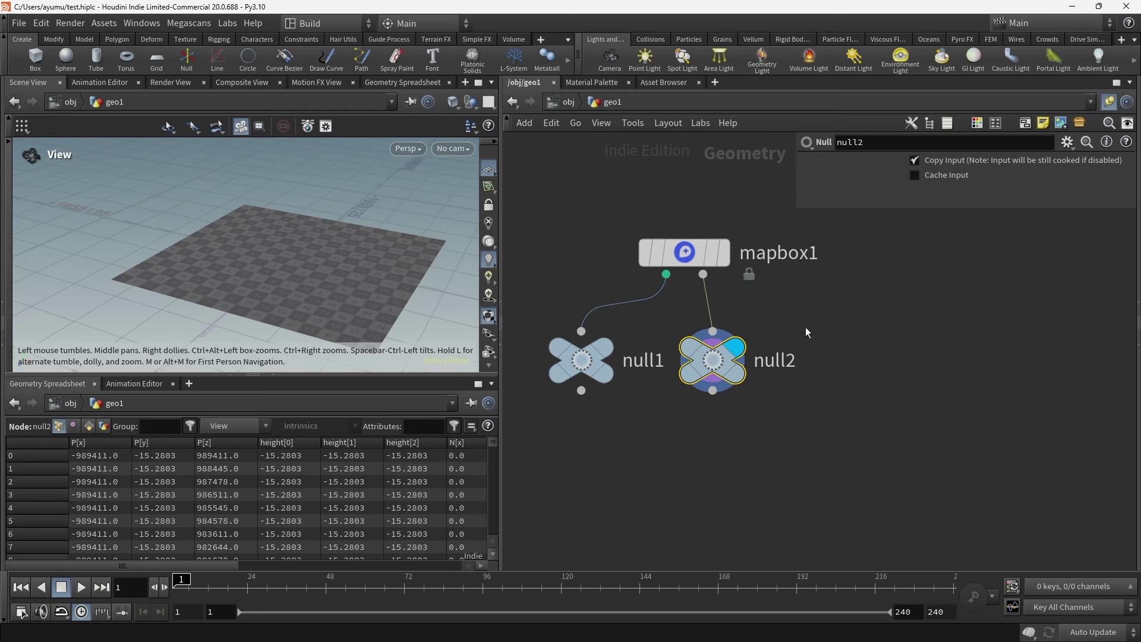
left_click(684, 252)
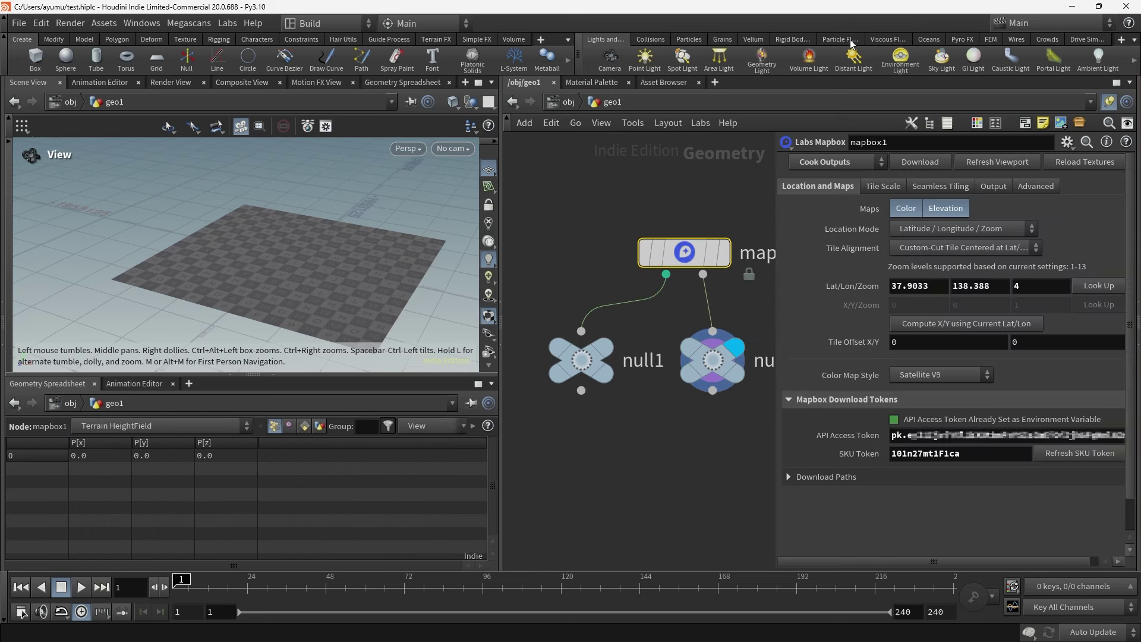
On mapbox1's Output tab, enable then disable Sample Point Color from Color Map.
left_click(882, 188)
left_click(993, 186)
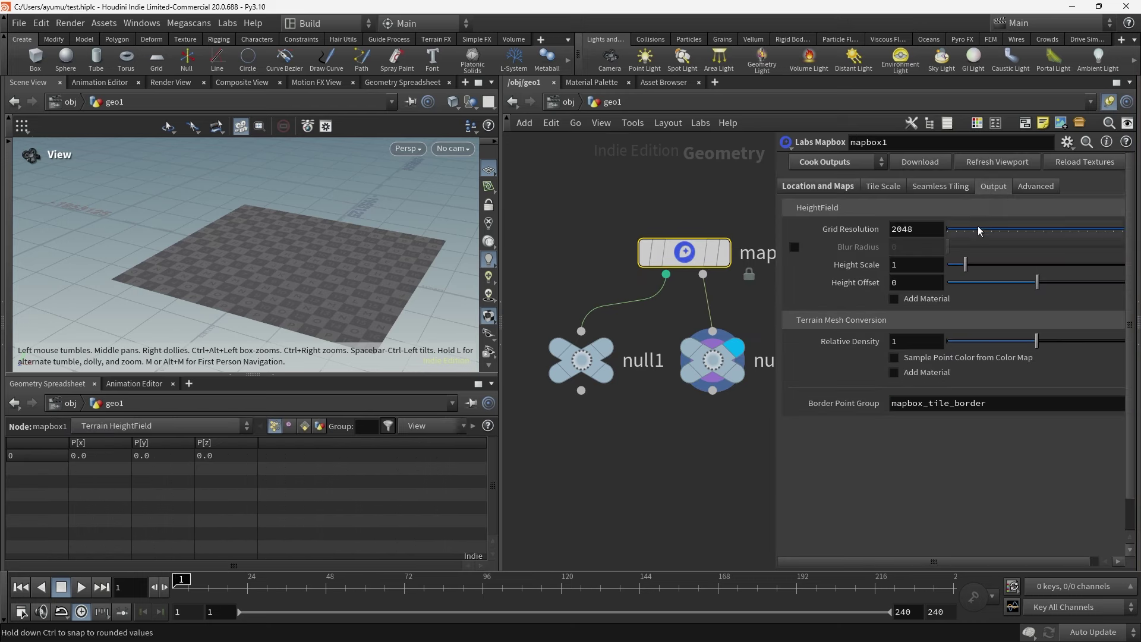
left_click(894, 358)
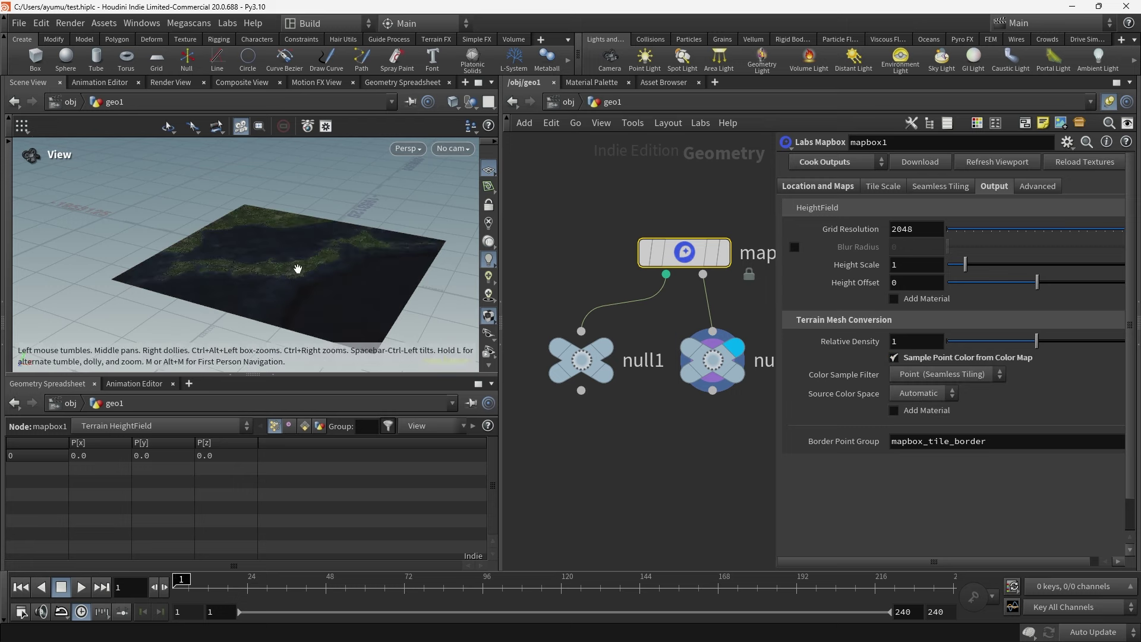
scroll(294, 256, "up", 5)
scroll(288, 248, "down", 5)
left_click_drag(256, 247, 297, 280)
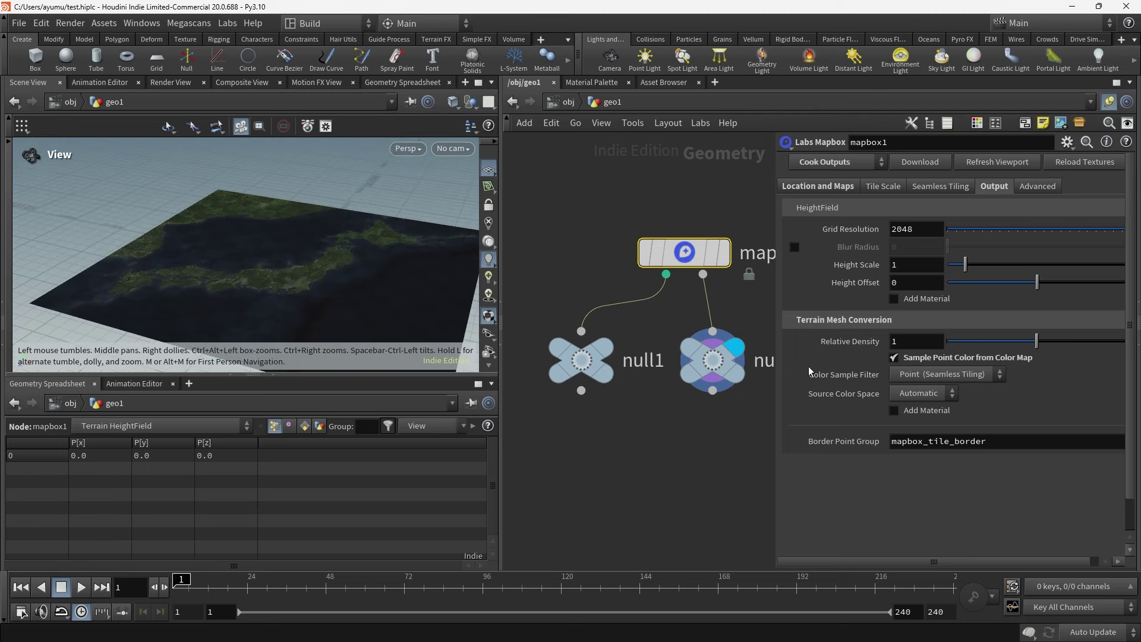
left_click(893, 358)
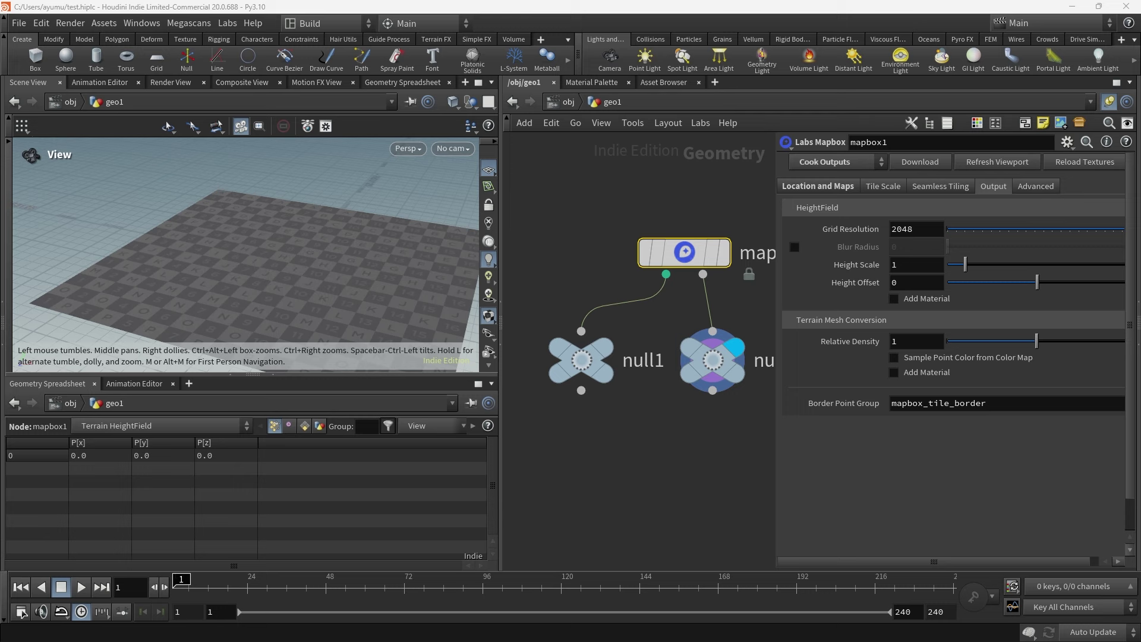
Open maps\test and view mapbox1.terrain_color.png in Photos.
scroll(950, 356, "up", 5)
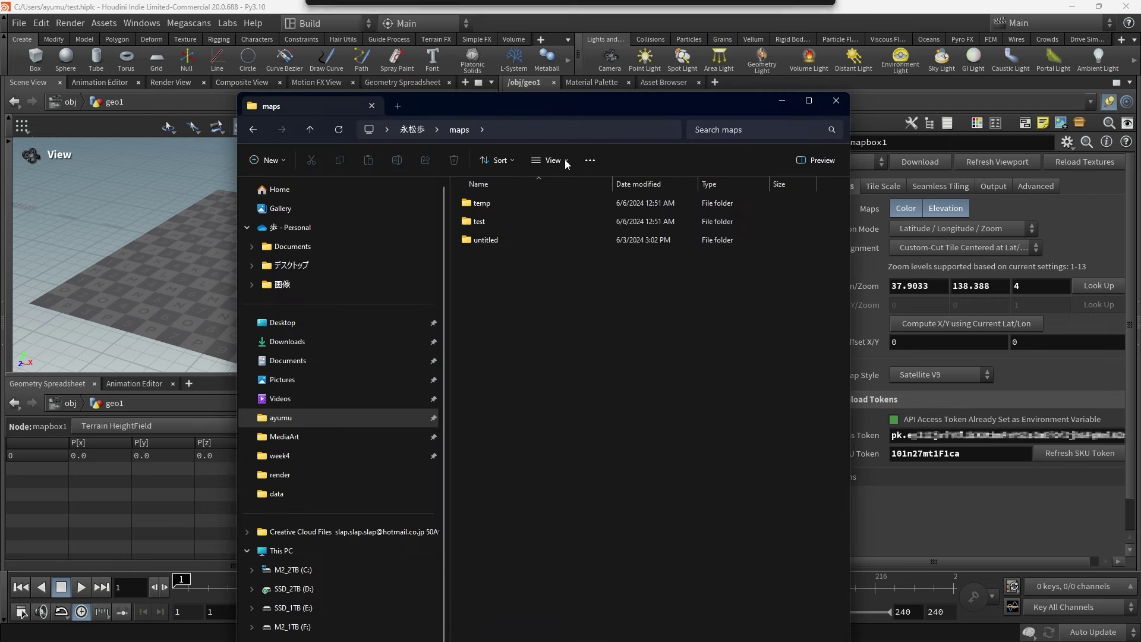
double_click(493, 223)
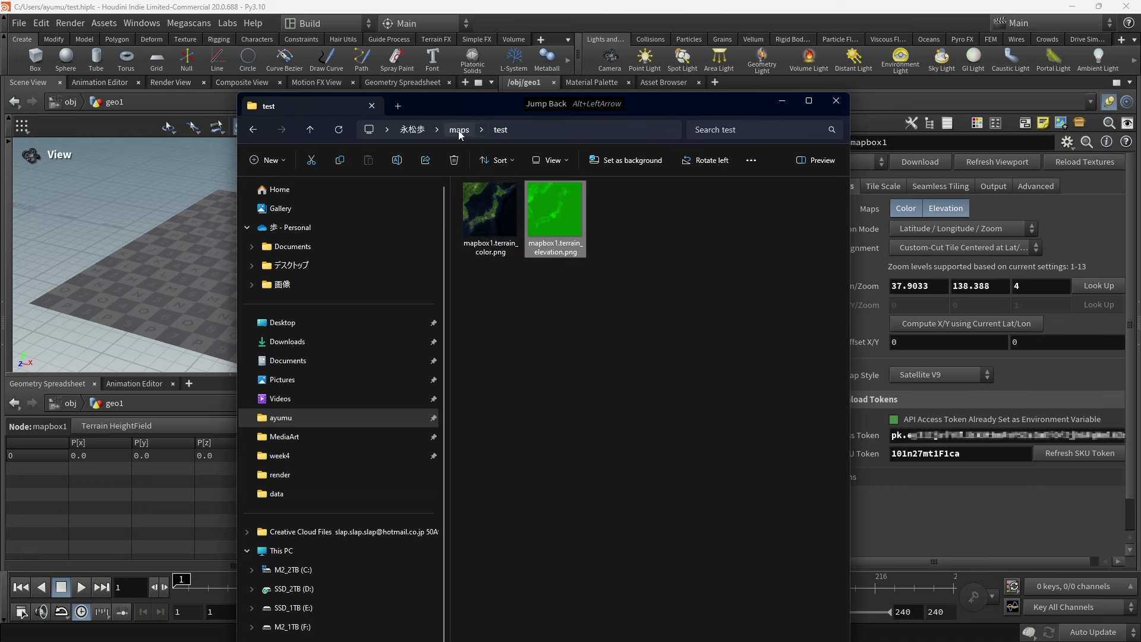
double_click(505, 205)
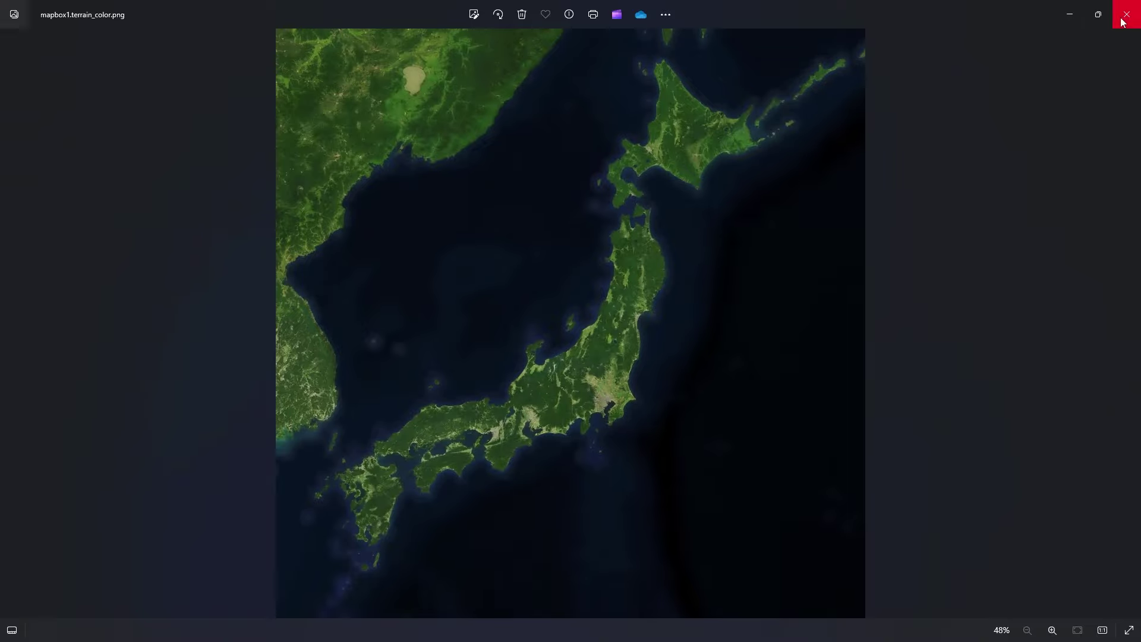
View mapbox1.terrain_elevation.png, then close Photos and the Explorer window.
scroll(592, 255, "up", 2)
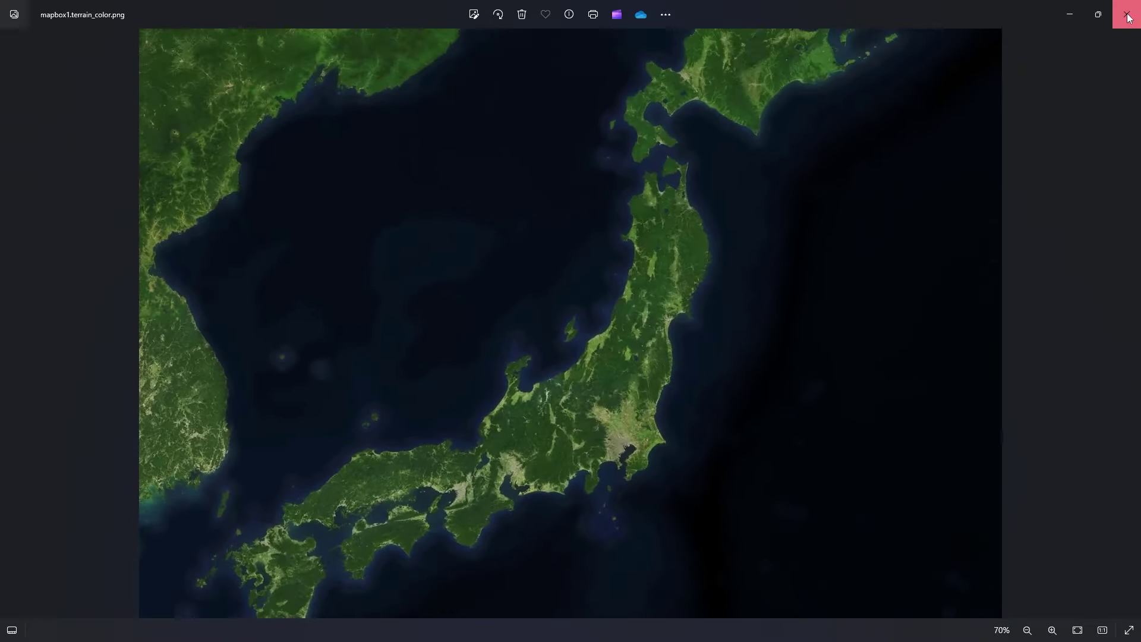
left_click(1126, 14)
left_click(544, 222)
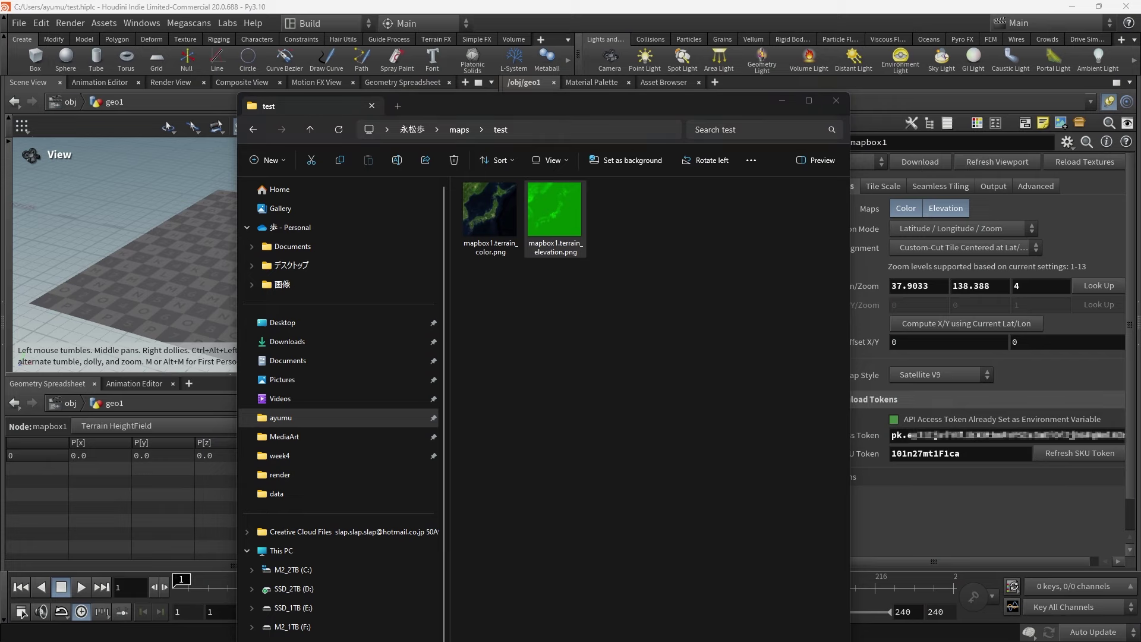
double_click(554, 217)
scroll(583, 359, "up", 5)
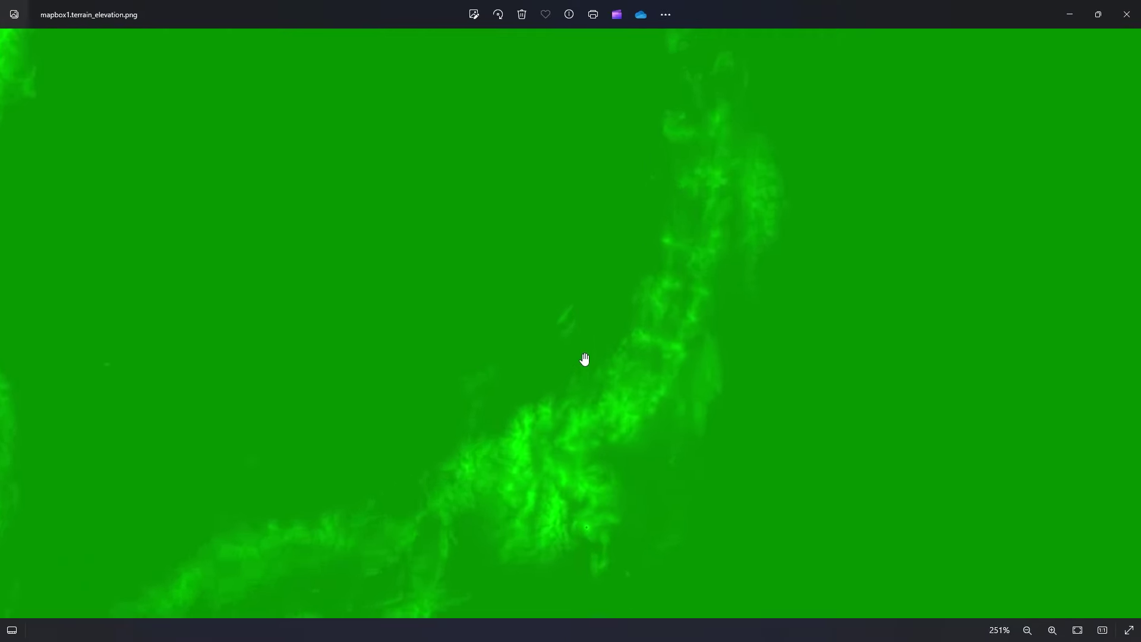
scroll(580, 361, "down", 5)
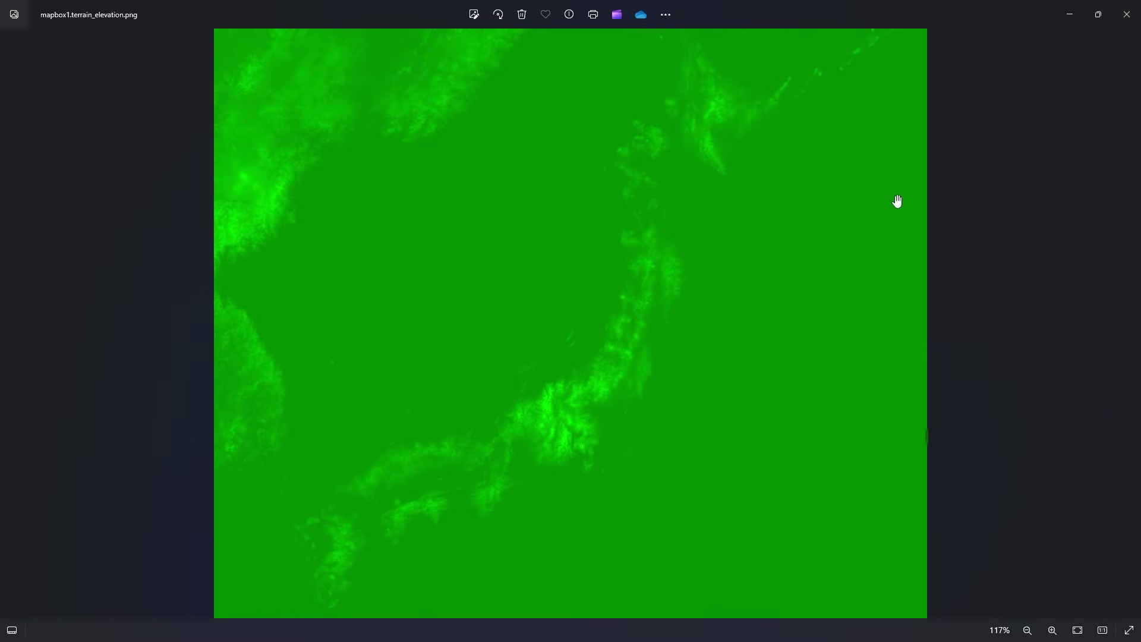
left_click(1127, 14)
left_click(883, 299)
Resize the network and parameter panes and pan to clear space in the network.
left_click_drag(883, 299, 909, 300)
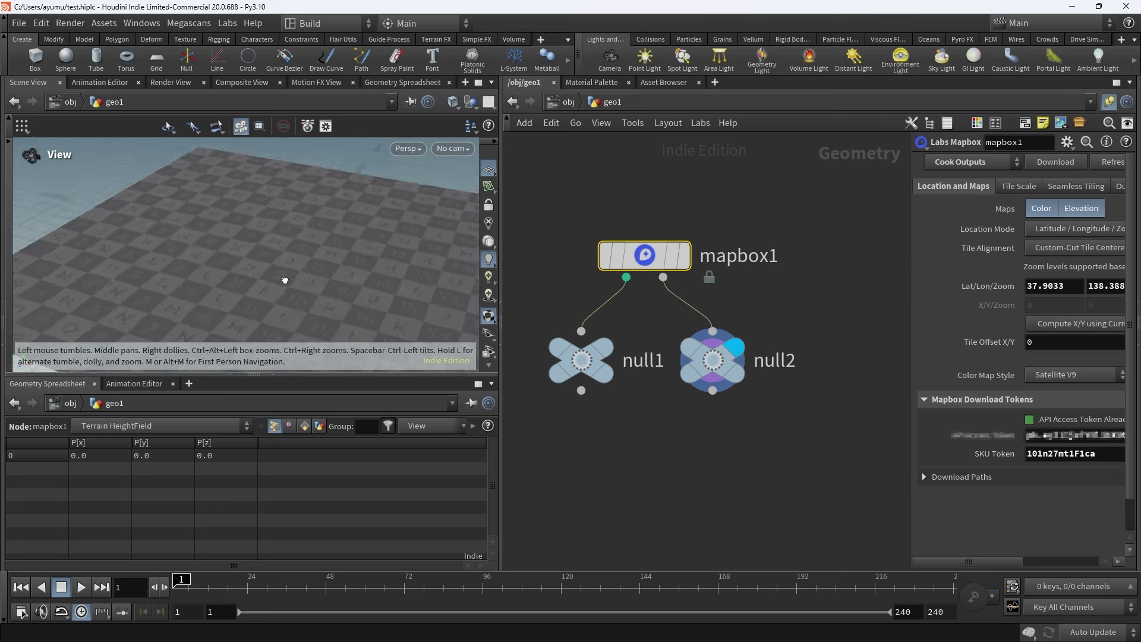
scroll(280, 275, "up", 5)
middle_click_drag(770, 274, 663, 263)
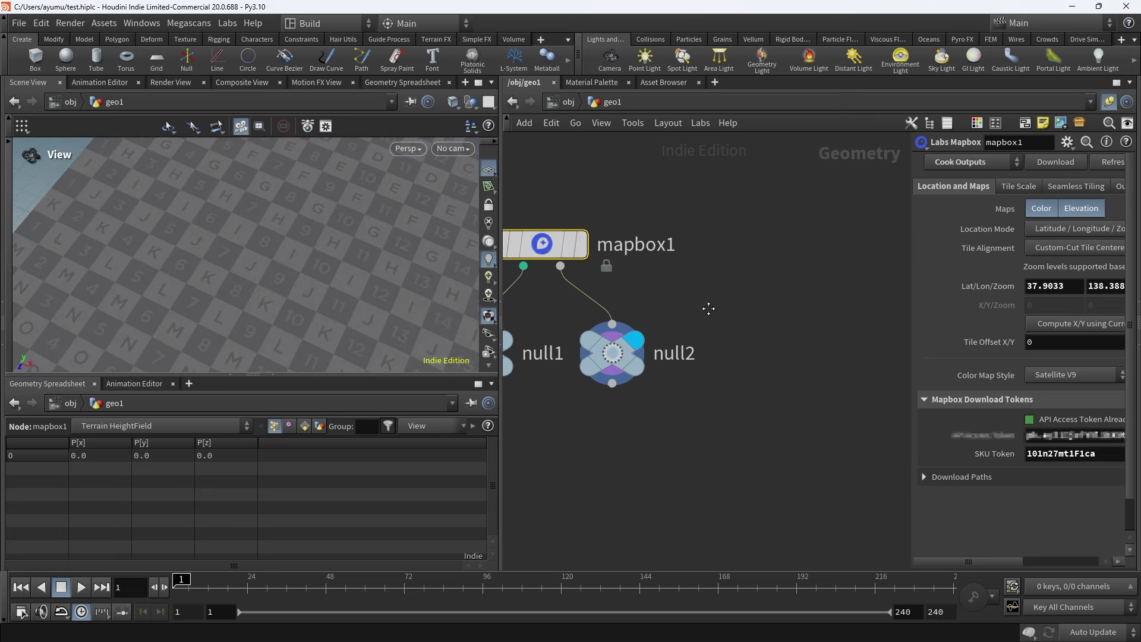
scroll(219, 263, "down", 5)
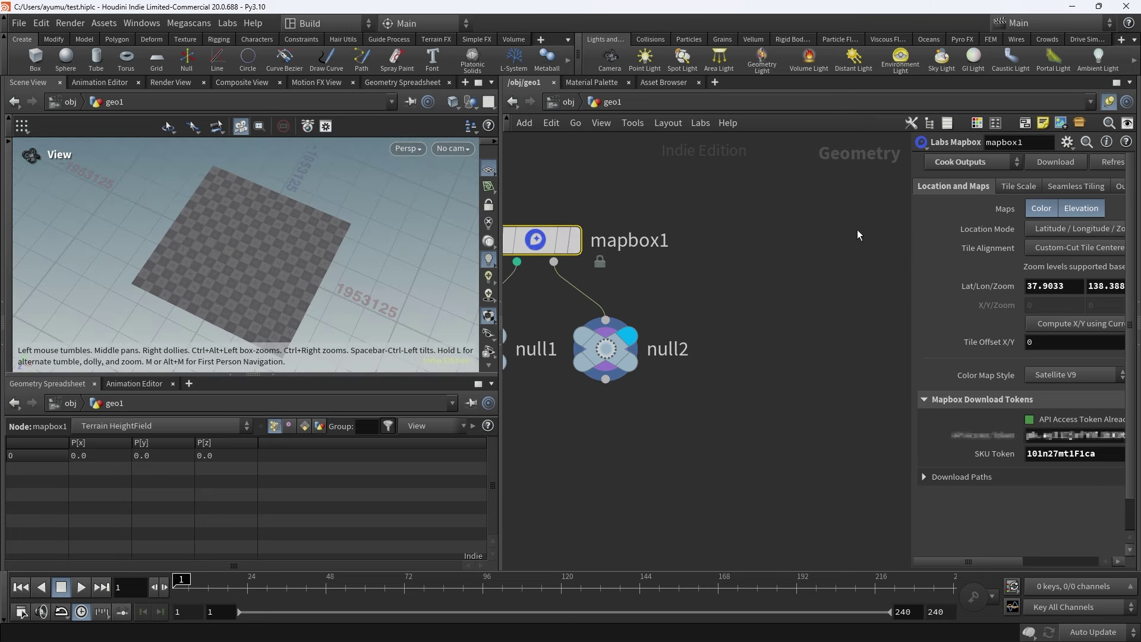
left_click_drag(912, 256, 890, 256)
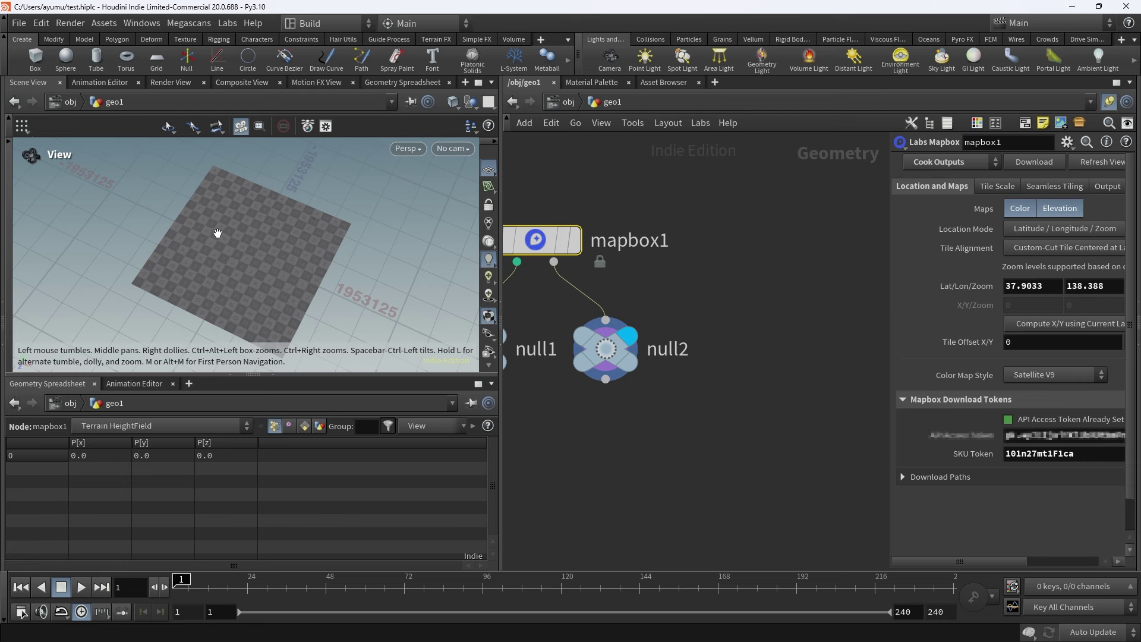
scroll(220, 234, "up", 1)
scroll(224, 227, "up", 2)
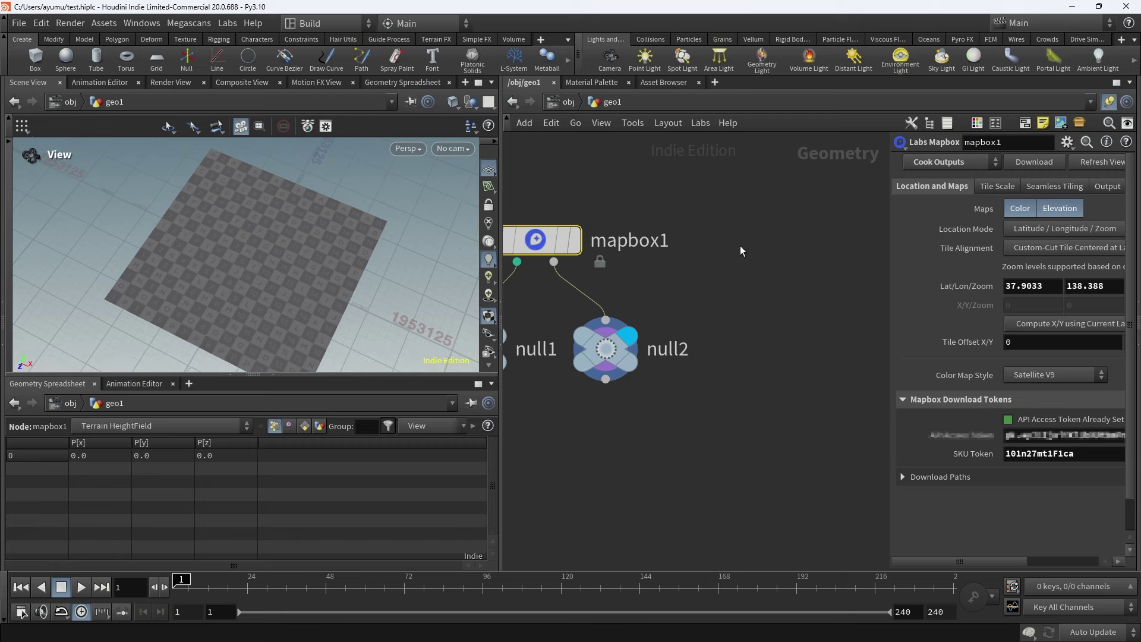
key("l")
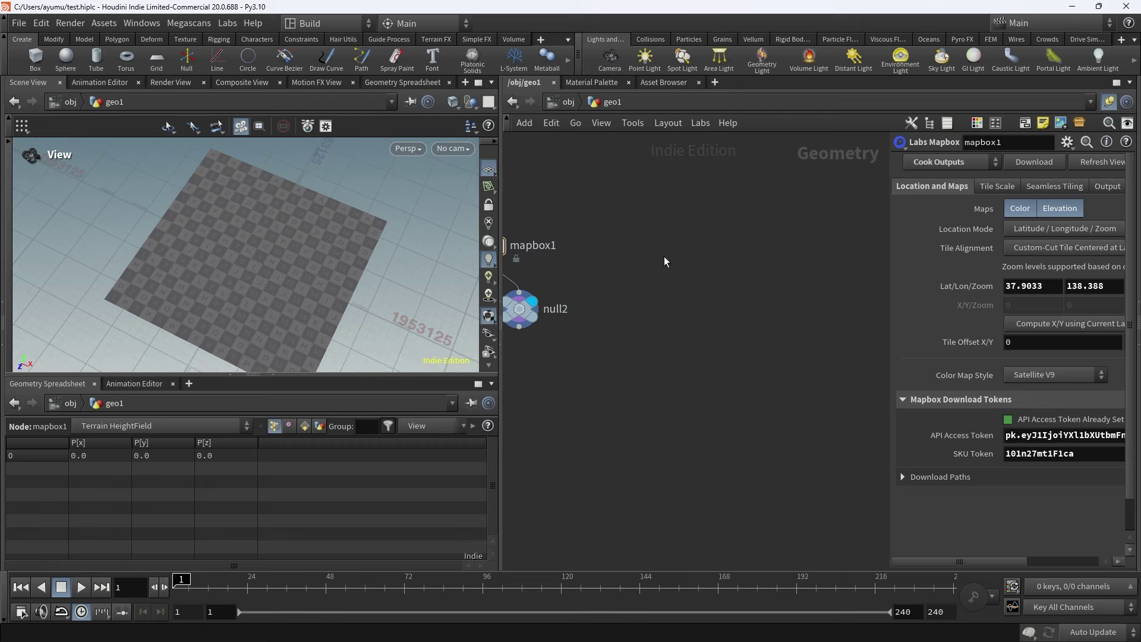
Create grid1, a 10×10 Grid with 10 rows and columns, and display and frame it.
key("Tab")
type("grid")
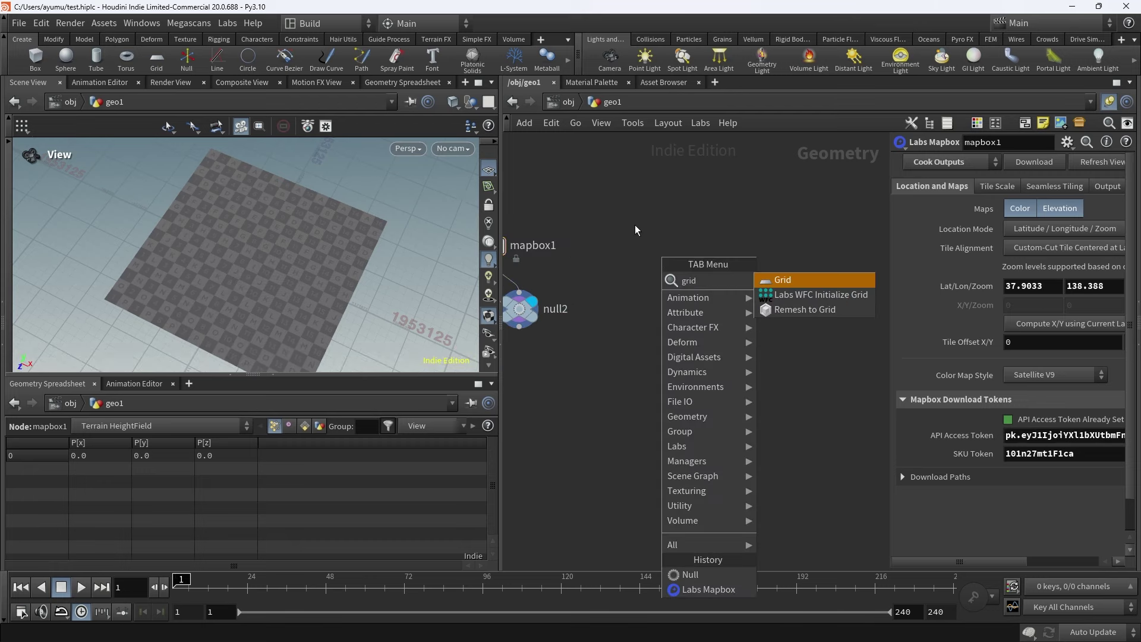
key("Return")
left_click(643, 246)
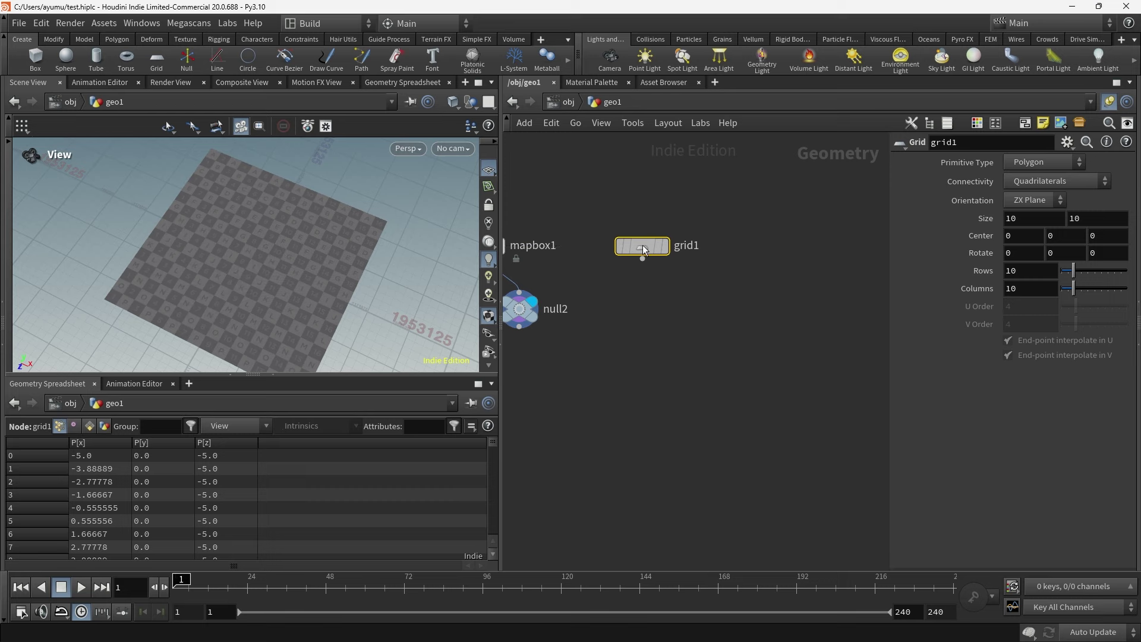
left_click(665, 246)
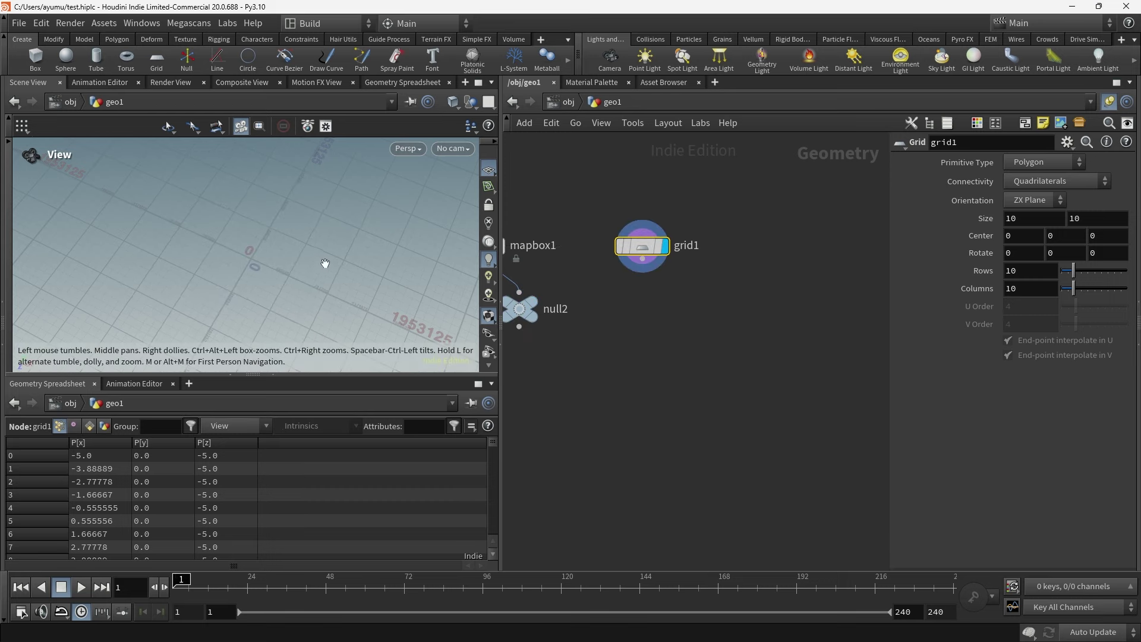
key("h")
left_click_drag(324, 255, 276, 255)
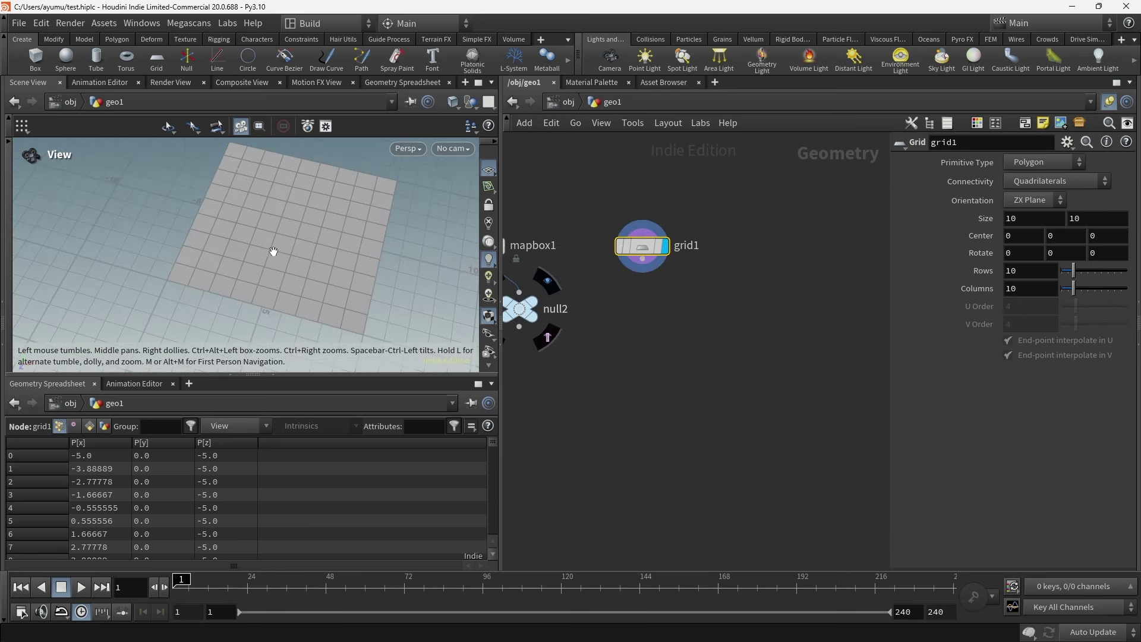
key("Tab")
Add a UV Quick Shade node below grid1 and display it.
type("uv q")
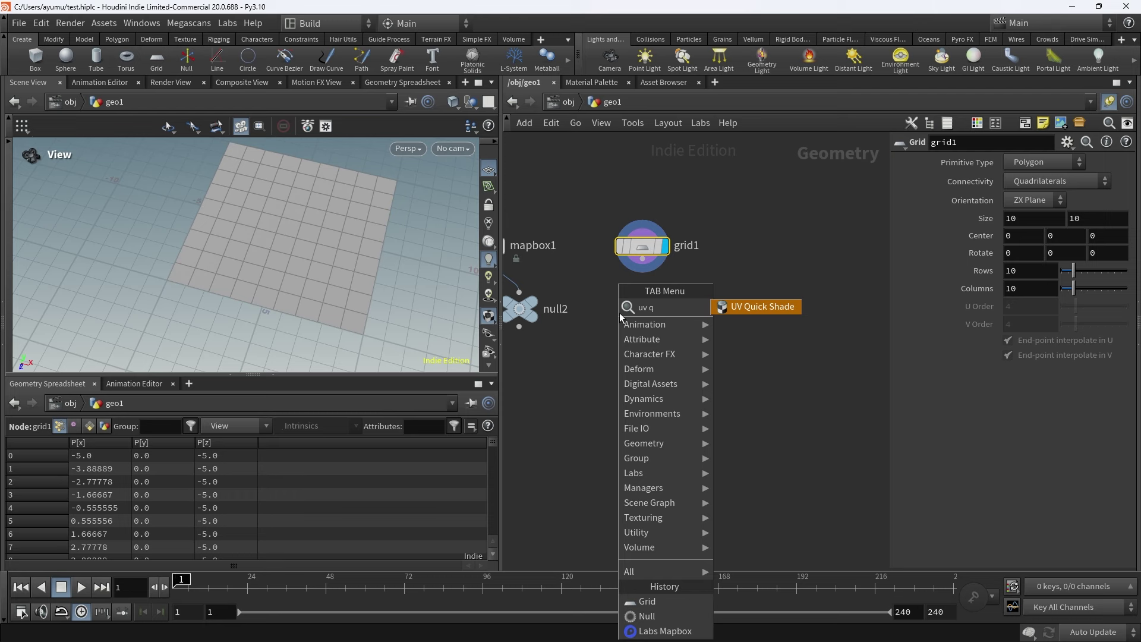
key("Return")
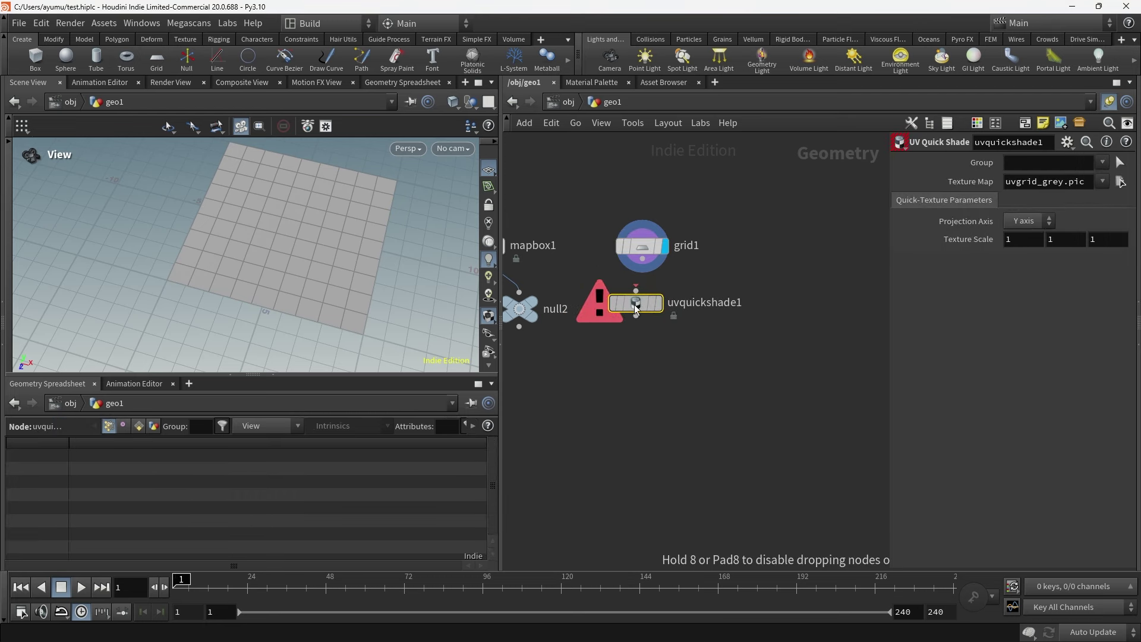
left_click(636, 307)
left_click_drag(641, 259, 636, 291)
left_click(664, 309)
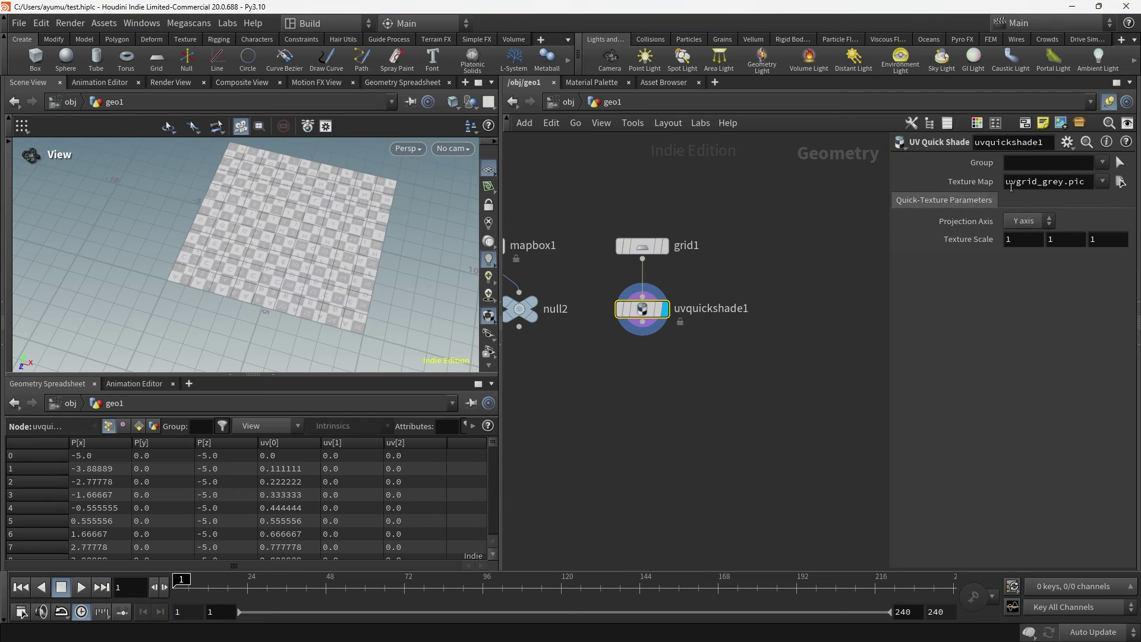
Set its Texture Map to $HIP/maps/test/mapbox1.terrain_color.png.
left_click(1121, 182)
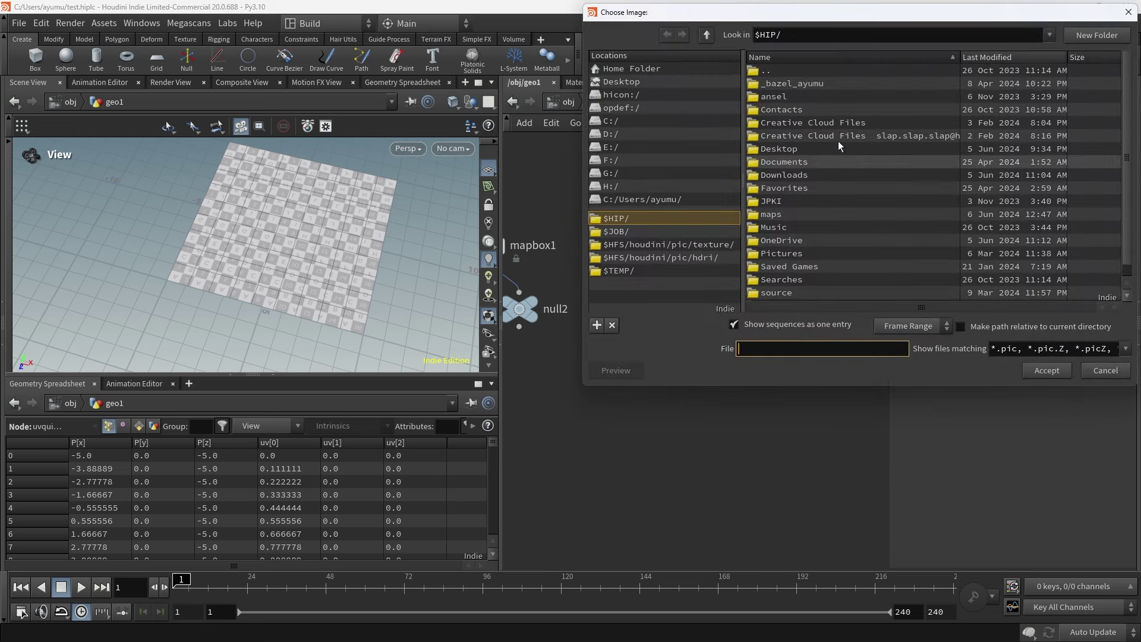
double_click(771, 214)
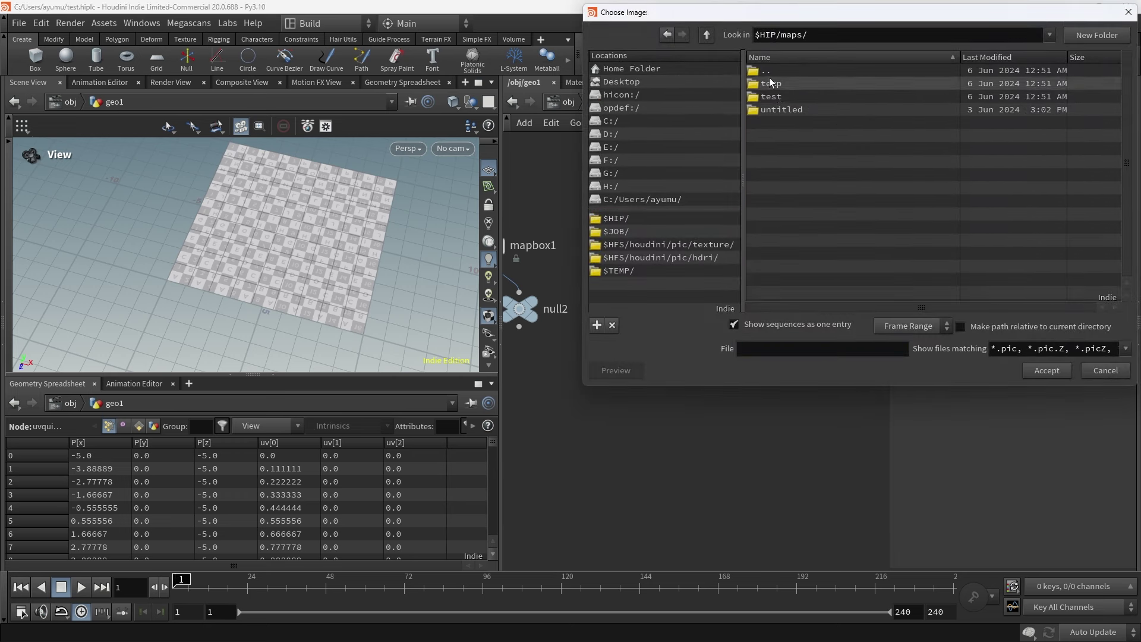
double_click(773, 96)
left_click(840, 89)
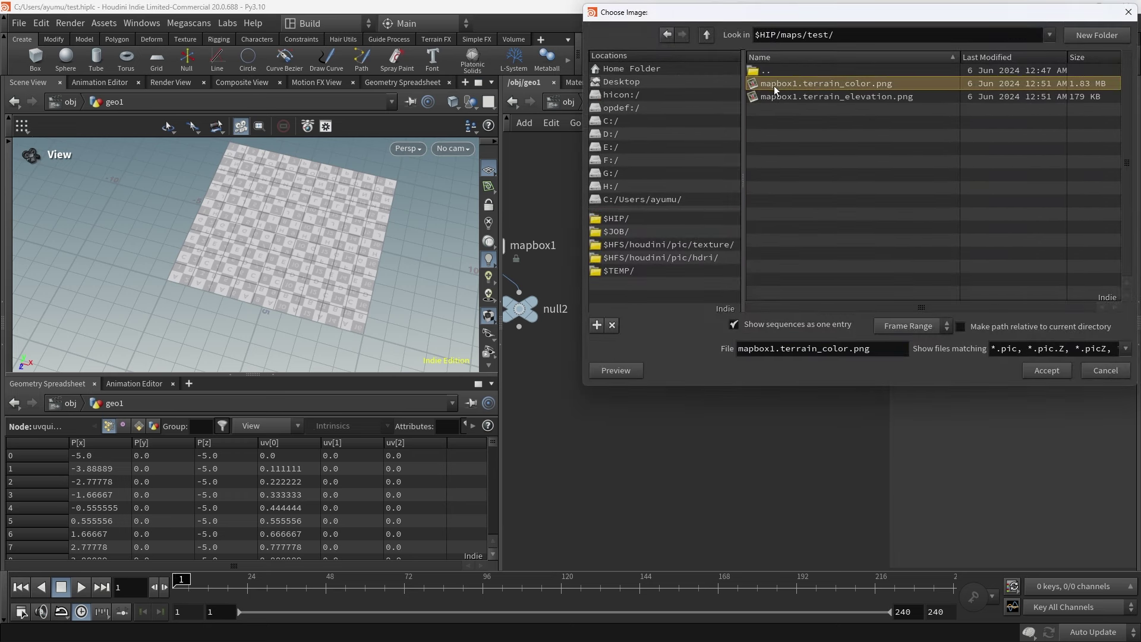
left_click(1036, 372)
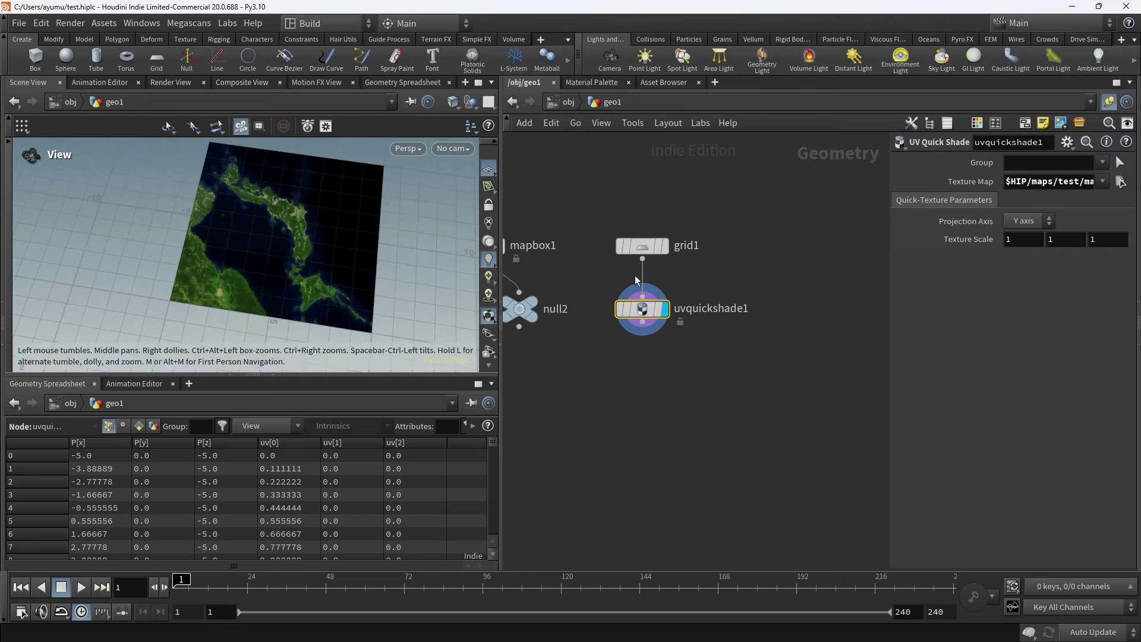
Set uvquickshade1's texture scale to 1, -1, 1 and zoom in on the grid.
mouse_move(275, 272)
left_mouse_down()
mouse_move(262, 267)
mouse_move(270, 217)
mouse_move(220, 160)
left_mouse_up()
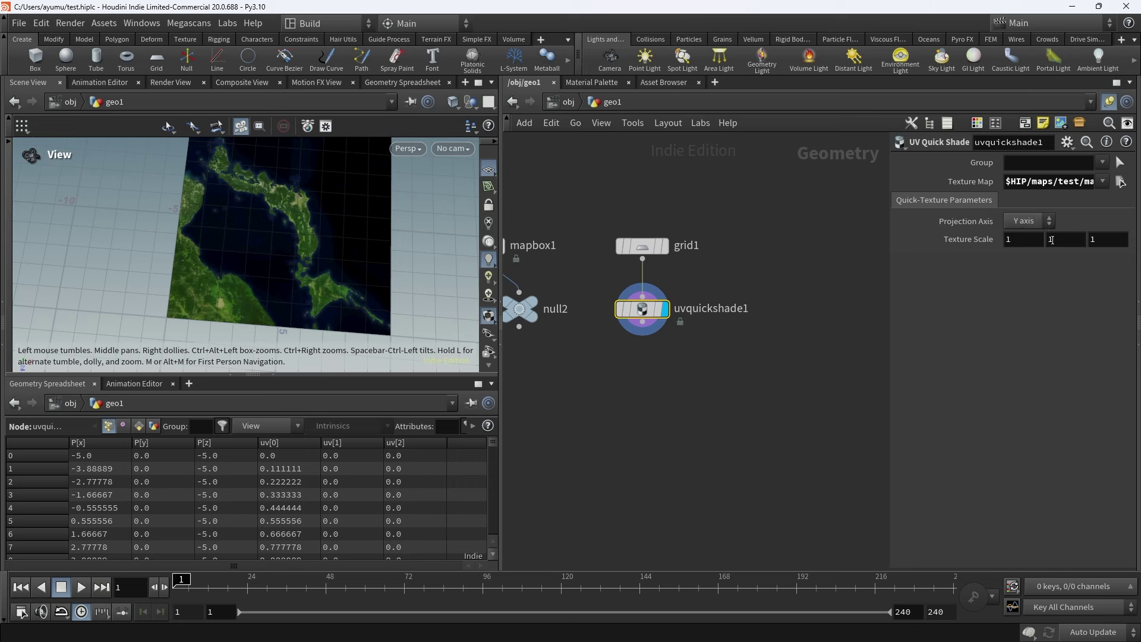
type("-")
key("Return")
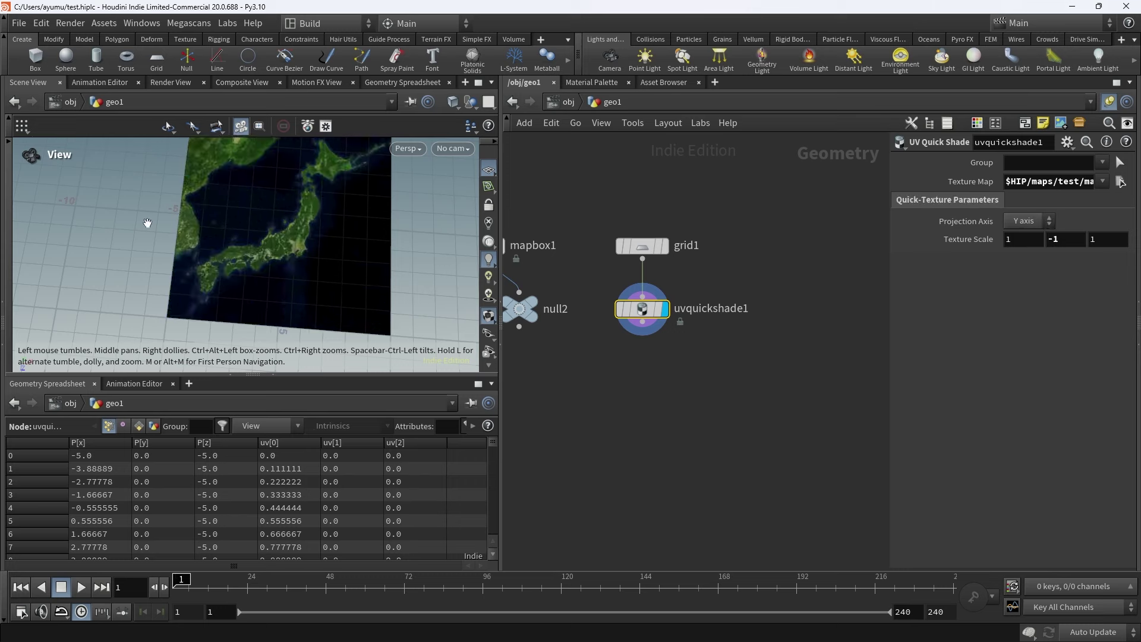
scroll(255, 279, "up", 2)
scroll(247, 258, "up", 2)
scroll(241, 250, "up", 3)
mouse_move(238, 248)
left_mouse_down()
mouse_move(237, 237)
mouse_move(181, 230)
left_mouse_up()
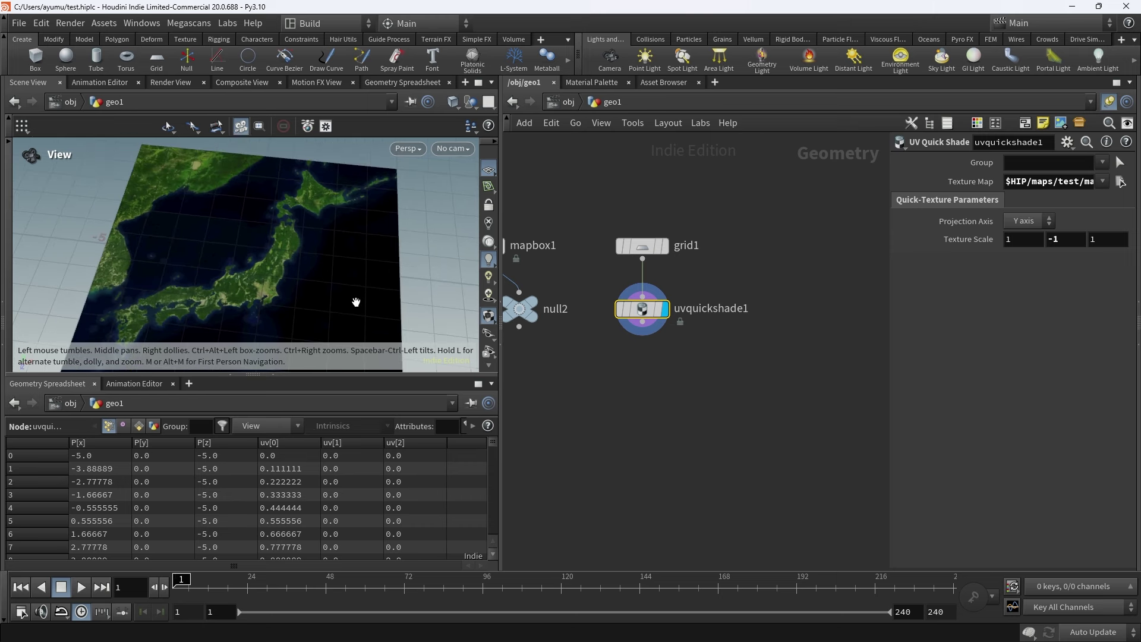
scroll(356, 302, "up", 2)
scroll(235, 300, "up", 2)
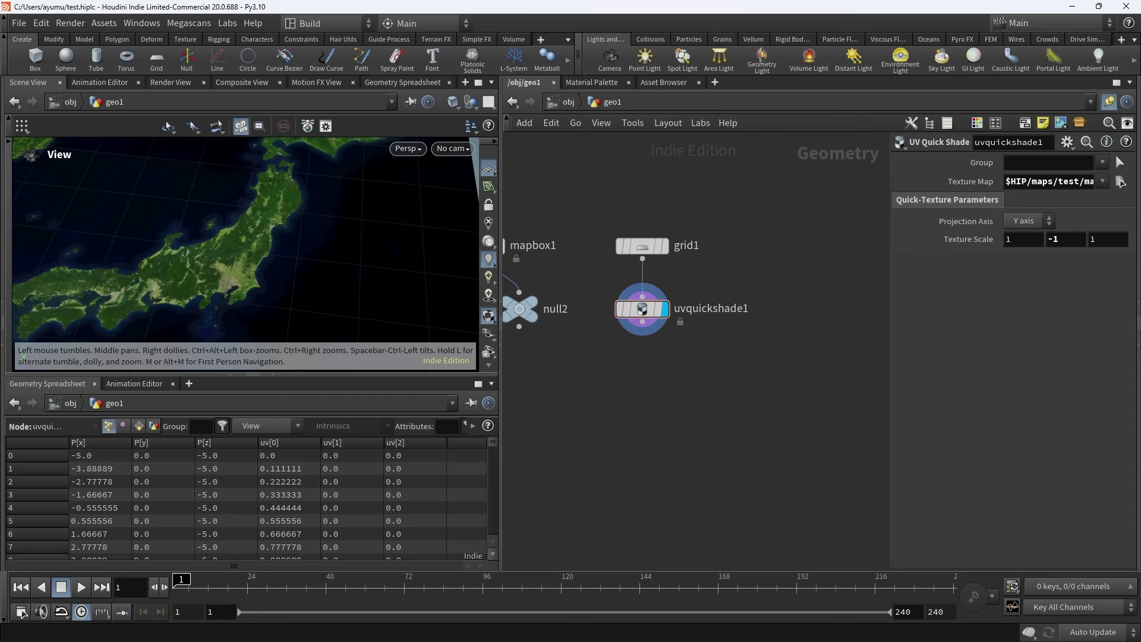
left_click(1121, 181)
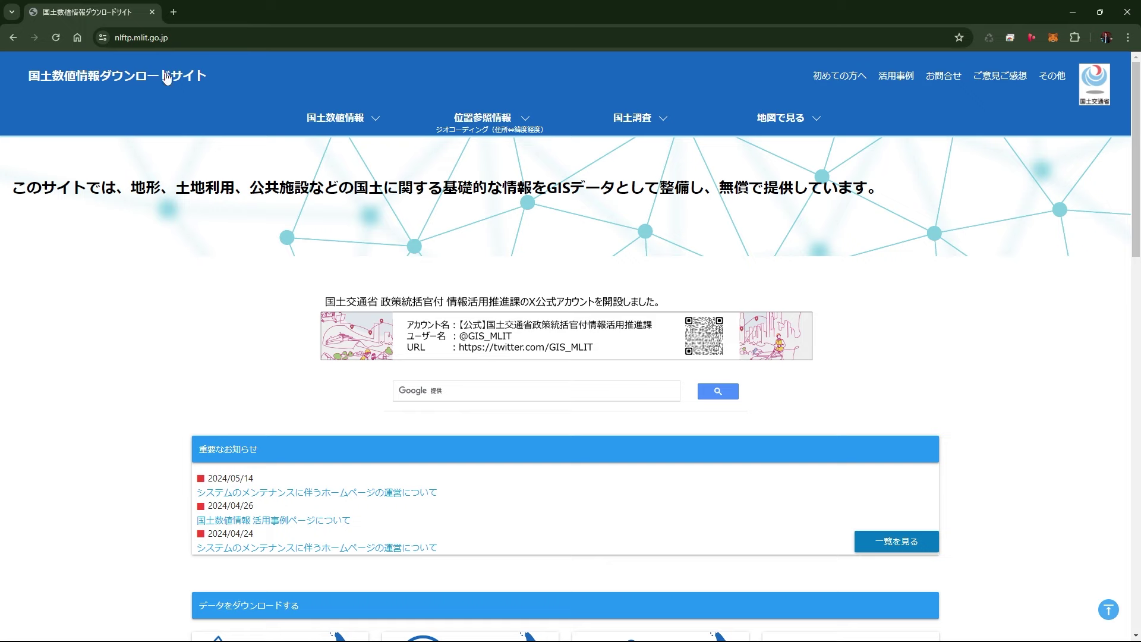
Read through the introduction text on the National Land Numerical Information site.
left_click_drag(428, 148, 470, 177)
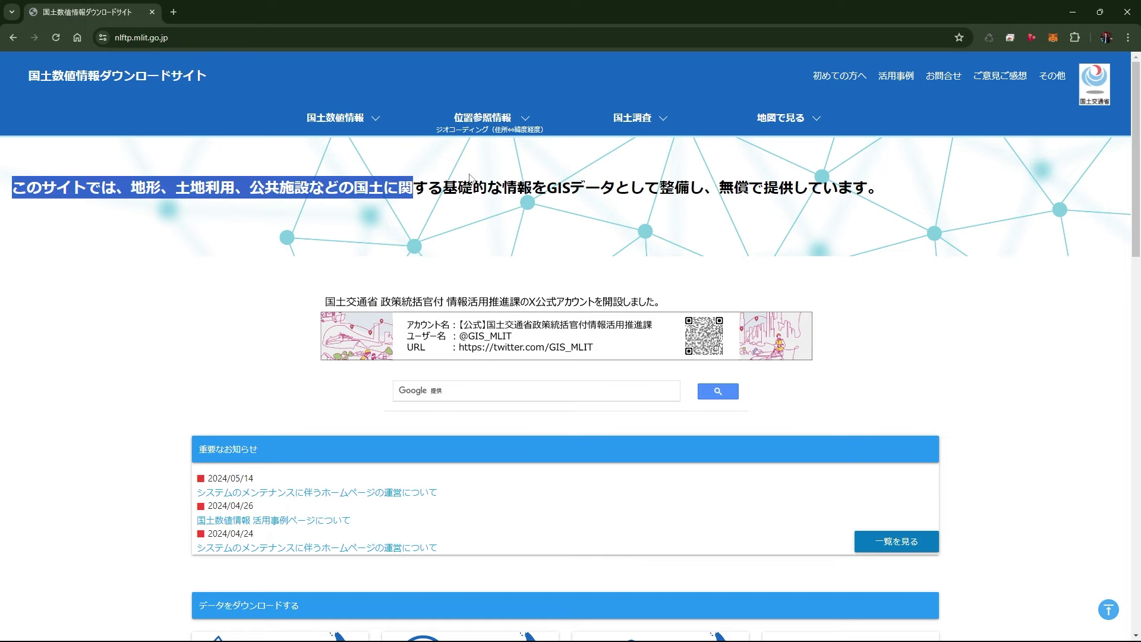
left_click(459, 180)
triple_click(517, 226)
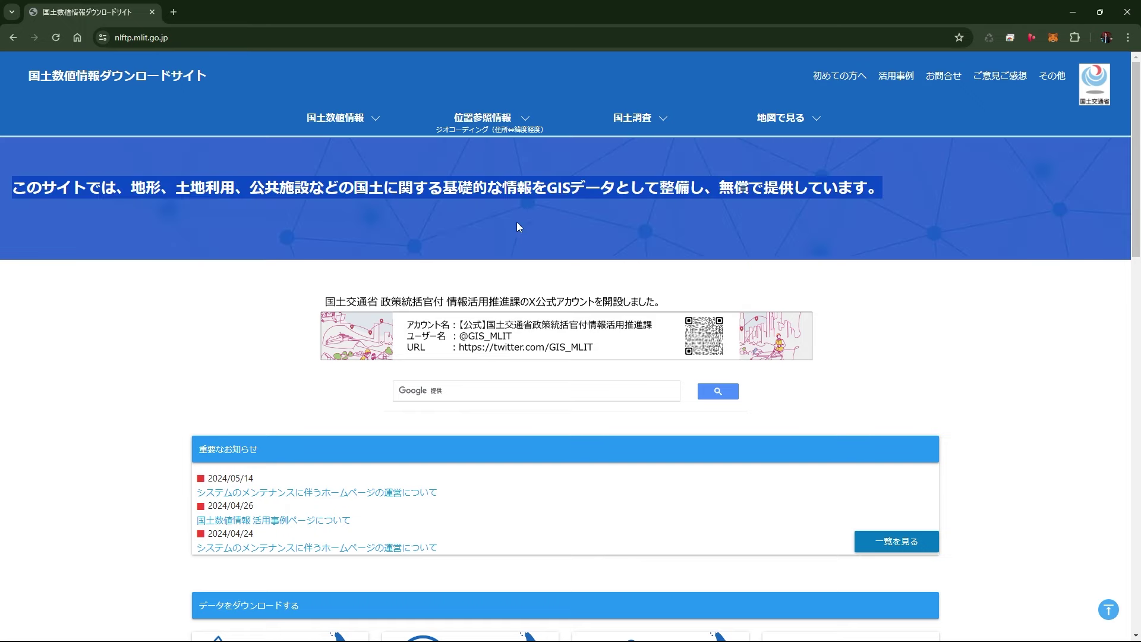
left_click_drag(539, 208, 589, 190)
left_click(686, 237)
scroll(683, 236, "down", 10)
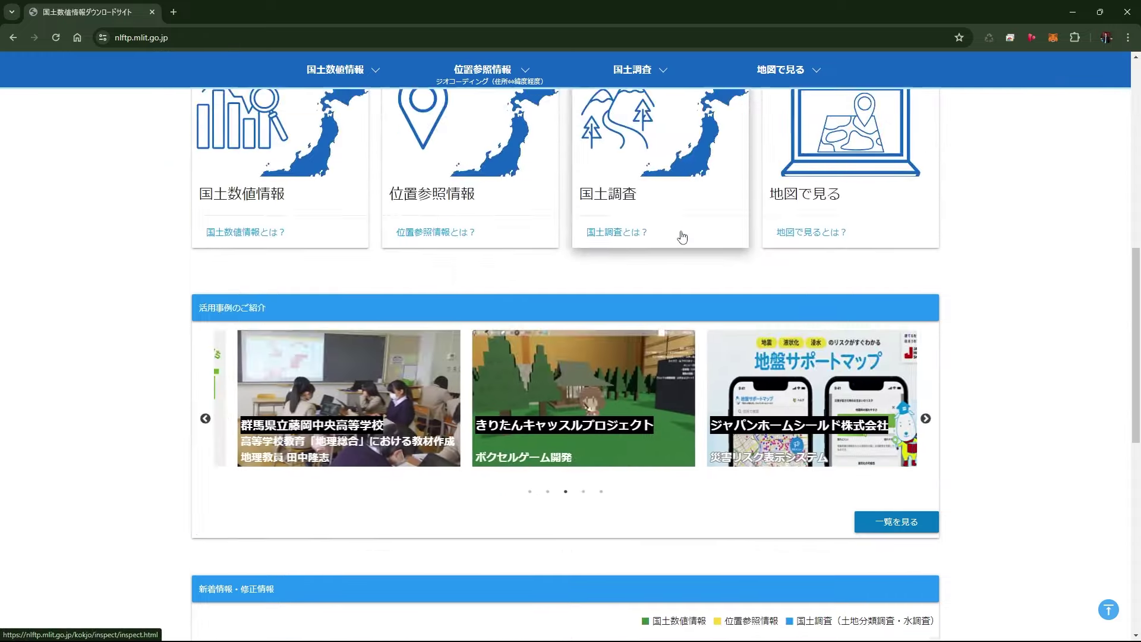
scroll(683, 236, "down", 4)
scroll(683, 236, "up", 15)
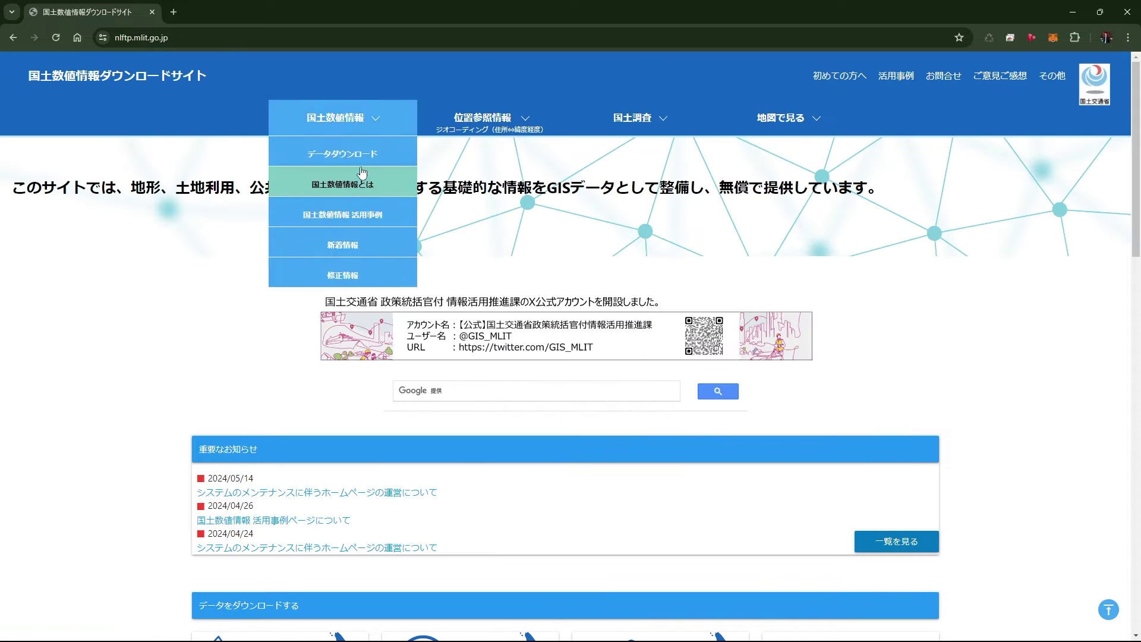
Go to the data download page and open the 地価公示 land price data page.
left_click(359, 160)
scroll(624, 196, "down", 3)
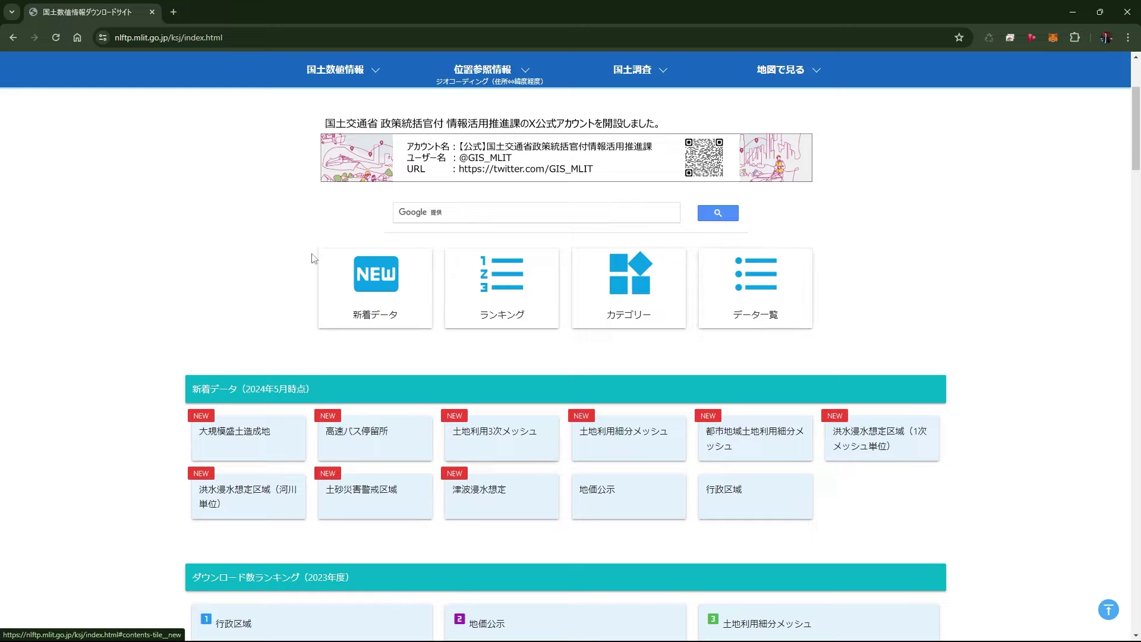
scroll(618, 505, "down", 3)
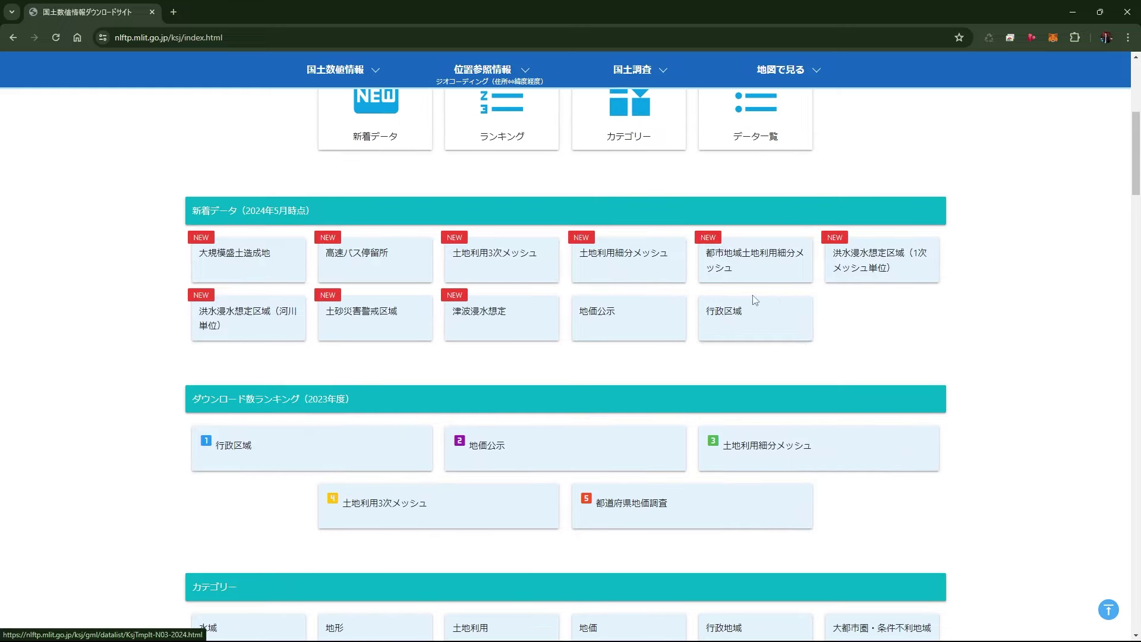
left_click(612, 328)
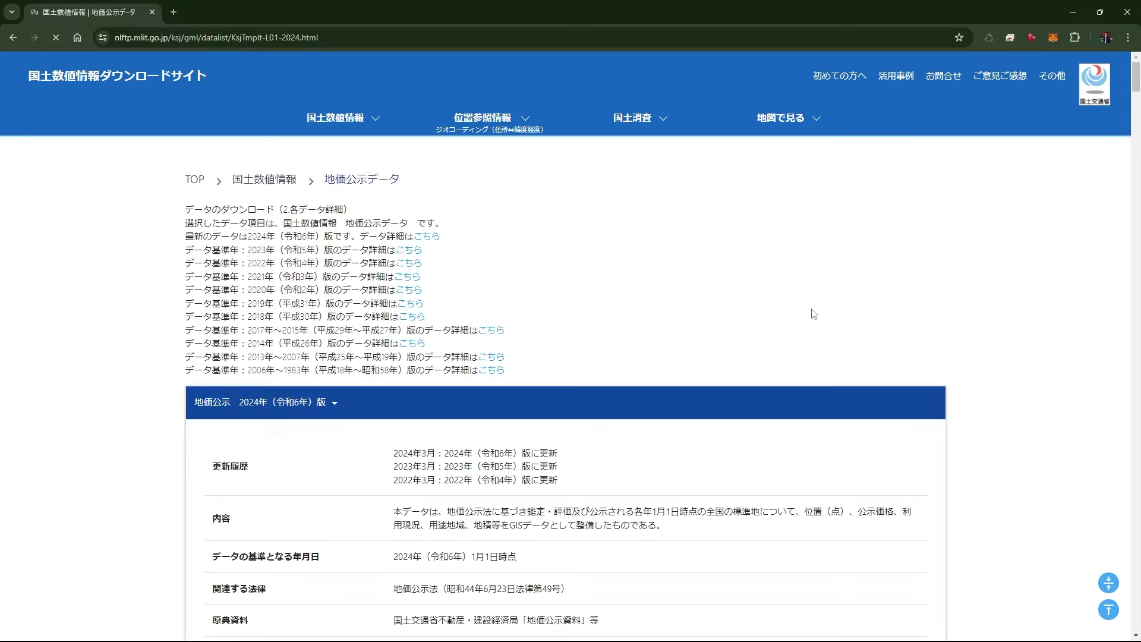
scroll(776, 315, "down", 5)
scroll(775, 316, "down", 4)
scroll(595, 357, "down", 15)
scroll(441, 395, "down", 5)
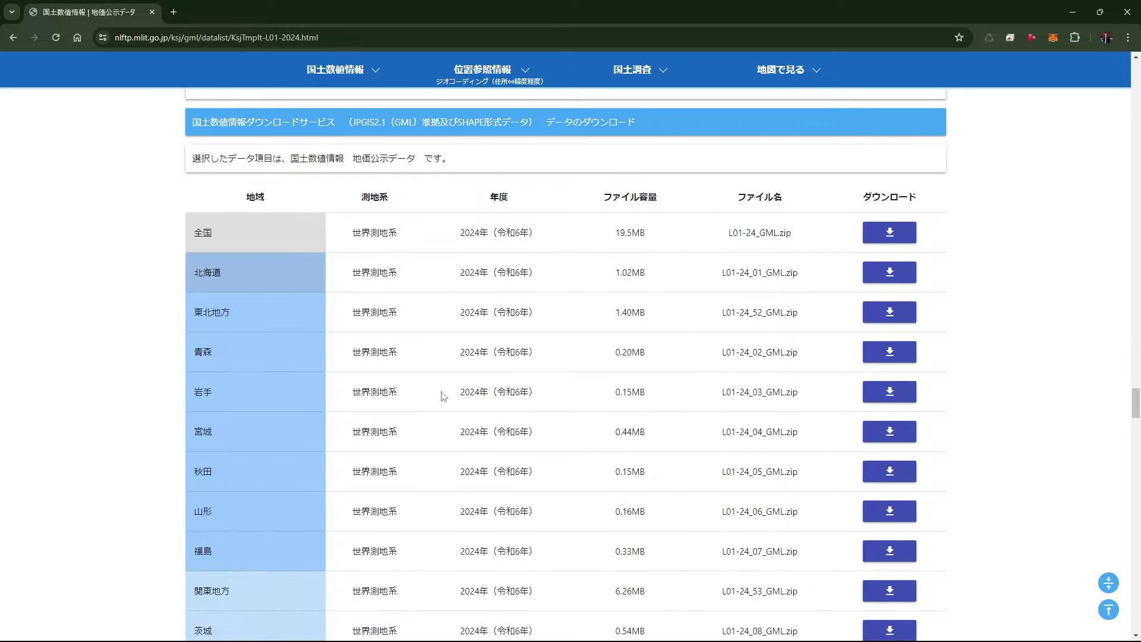
Download the nationwide 2024 land price file L01-24_GML.zip, closing the survey and confirming.
left_click_drag(463, 233, 538, 232)
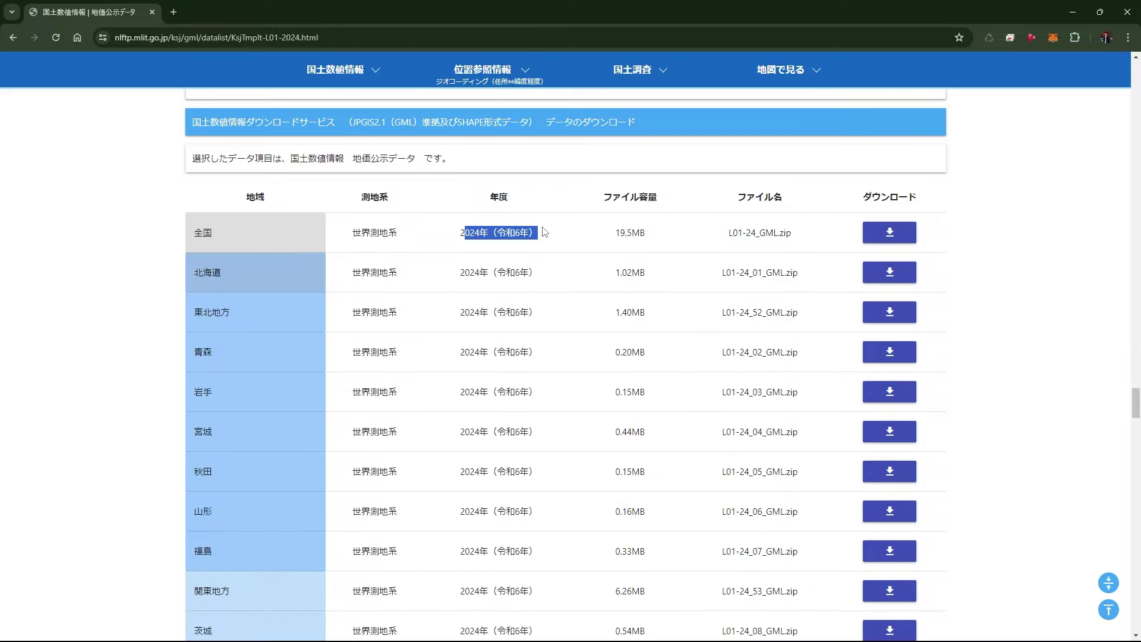
left_click(889, 232)
mouse_move(893, 189)
left_mouse_down()
mouse_move(905, 378)
mouse_move(897, 493)
left_mouse_up()
left_click(851, 533)
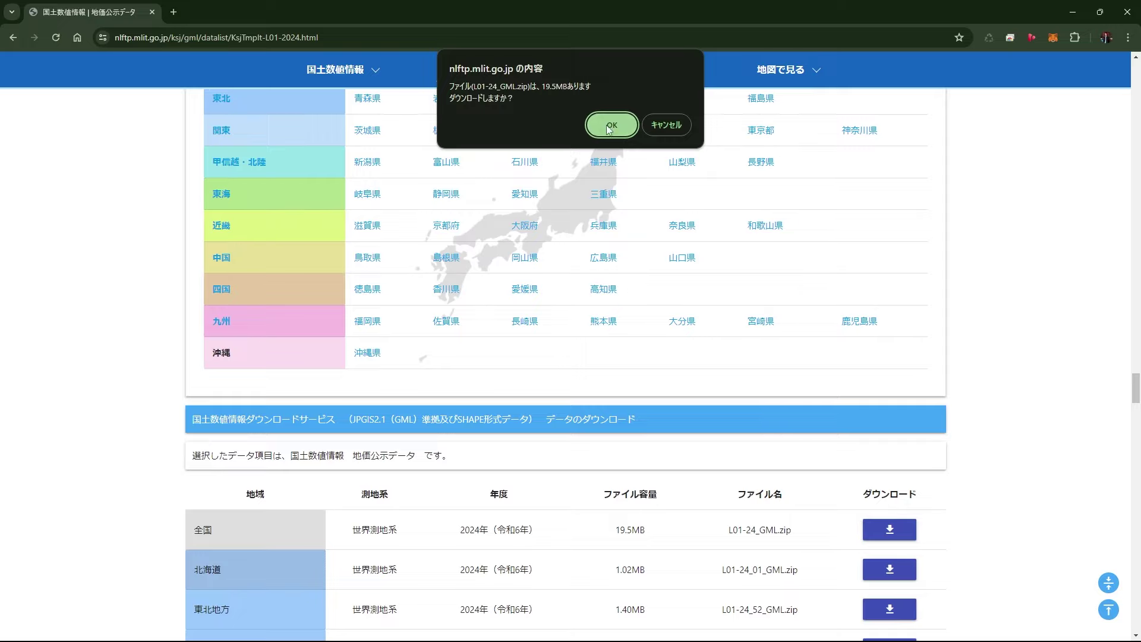
left_click(609, 126)
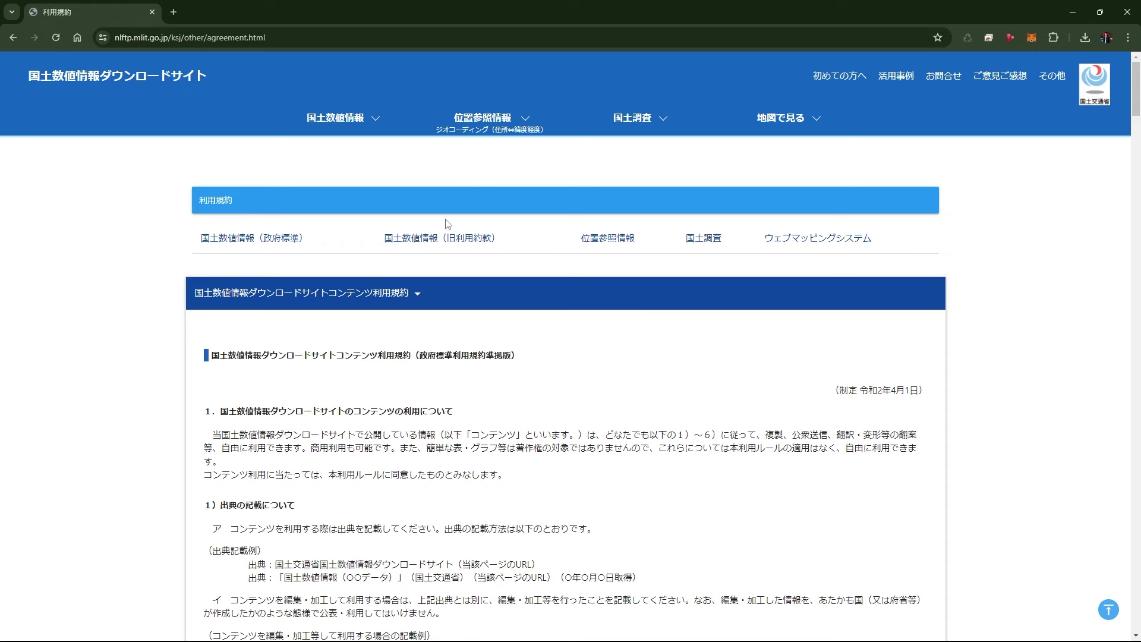
scroll(542, 131, "down", 2)
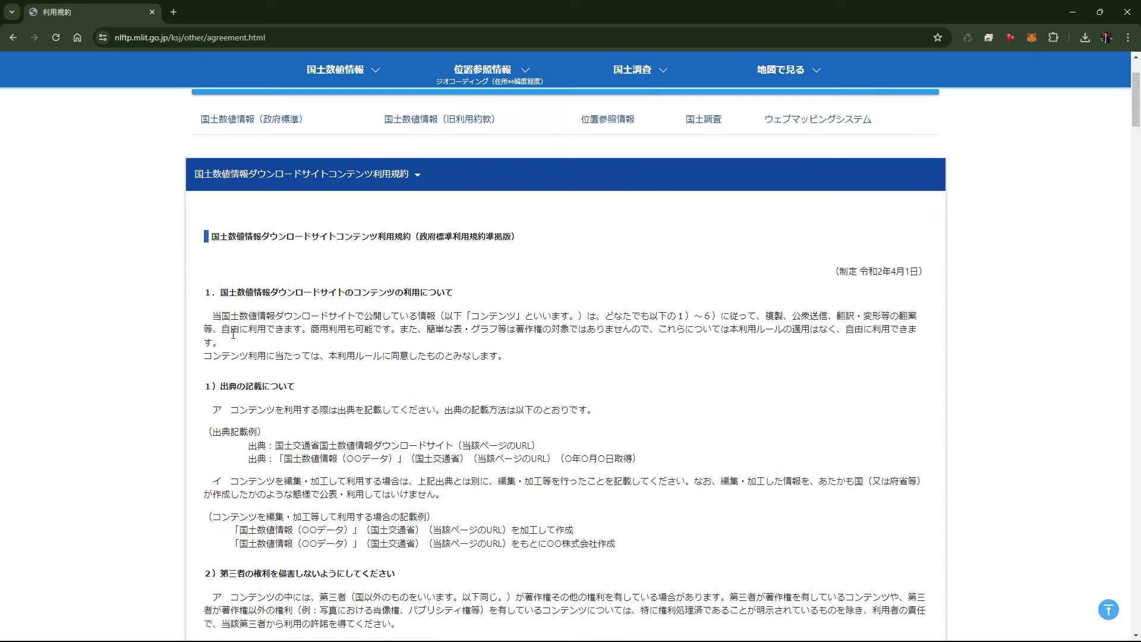
left_click_drag(222, 331, 287, 331)
left_click(334, 323)
scroll(392, 276, "down", 1)
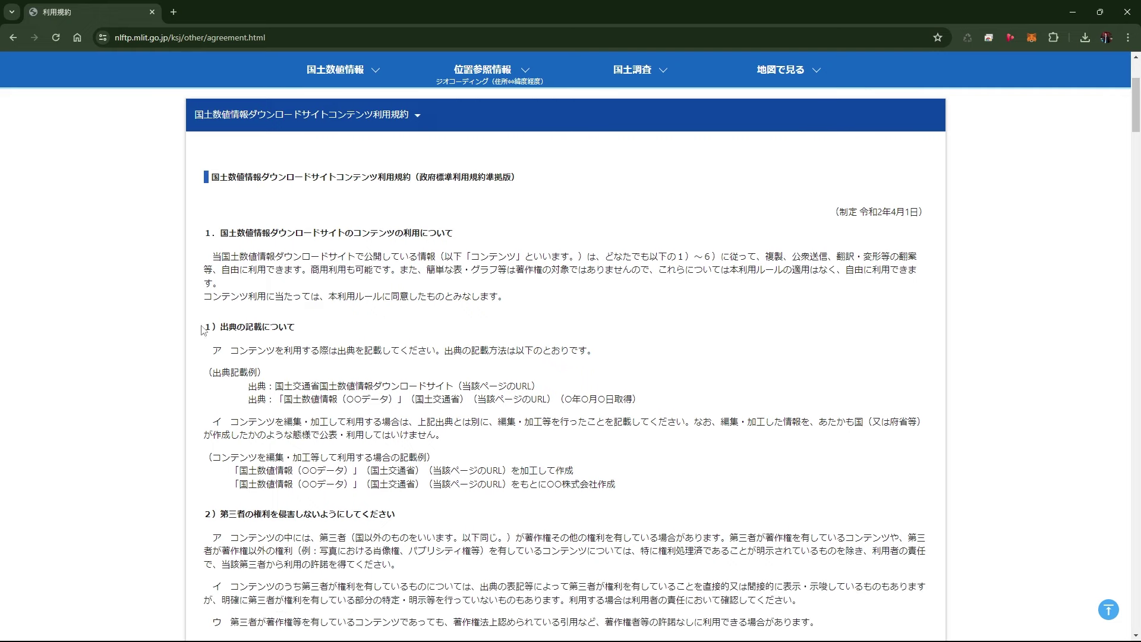
scroll(434, 298, "down", 3)
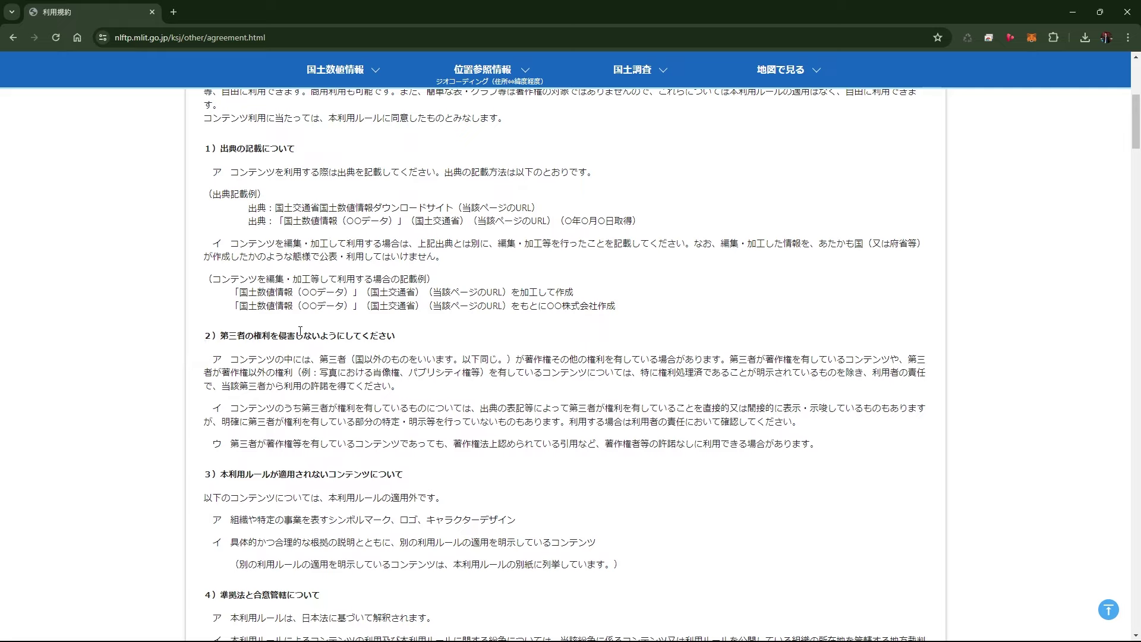
scroll(392, 328, "down", 2)
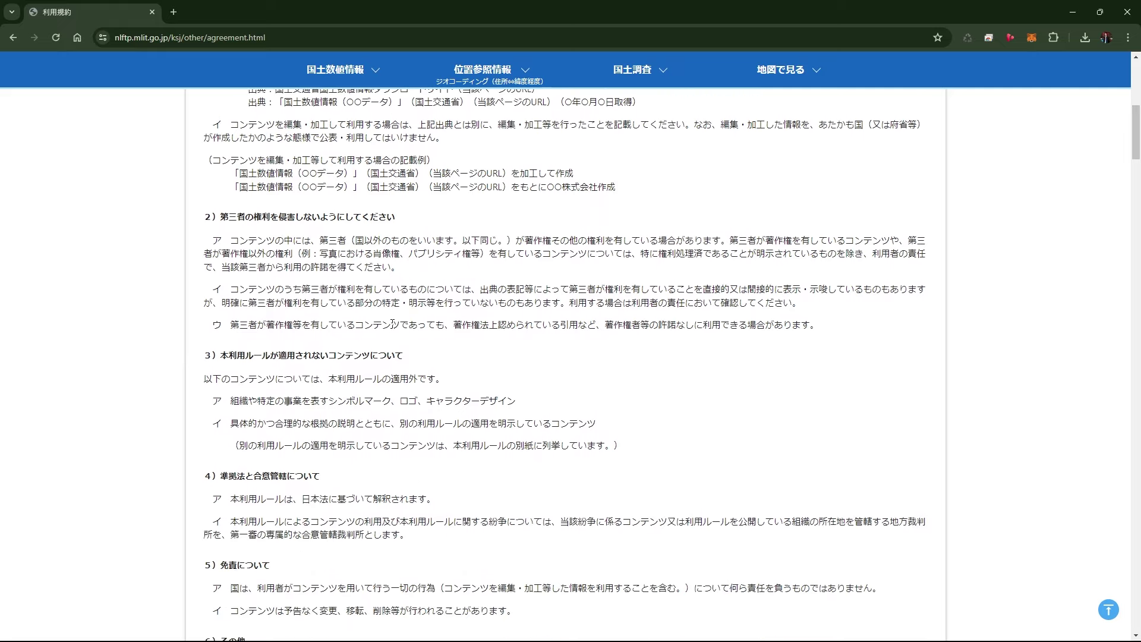
scroll(392, 324, "down", 2)
scroll(392, 324, "down", 3)
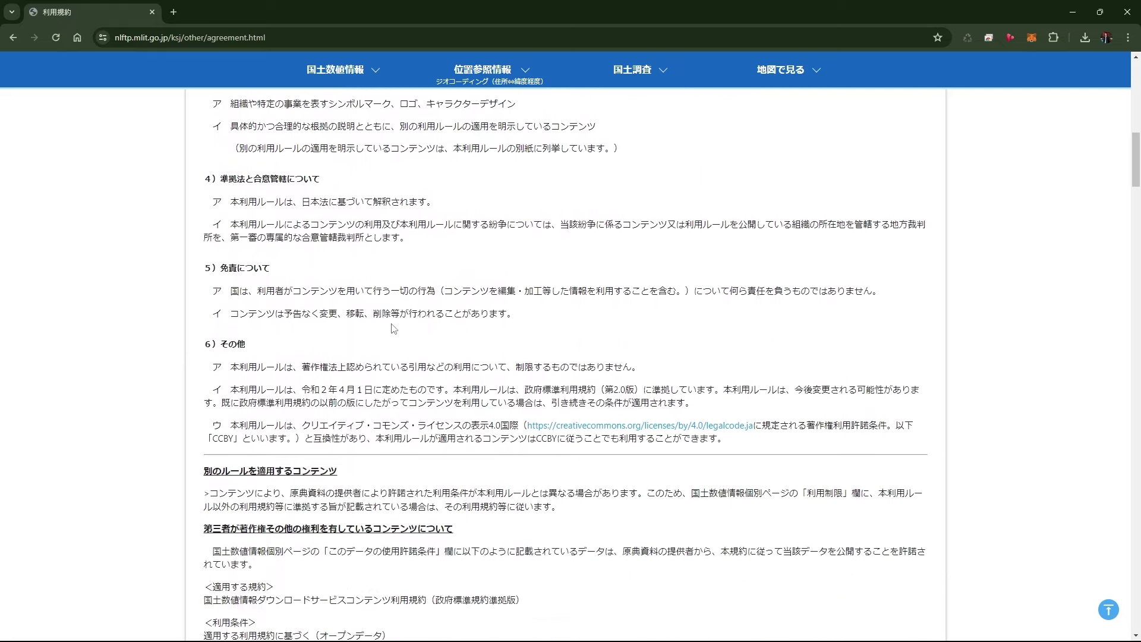
scroll(393, 329, "up", 7)
scroll(393, 328, "up", 6)
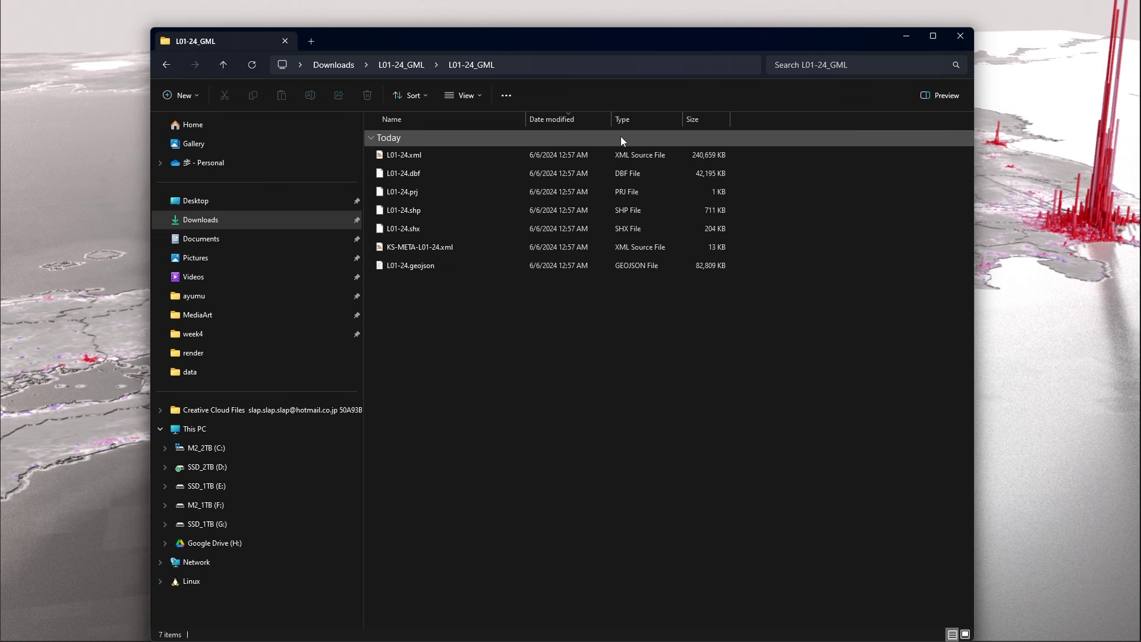
Open the nested L01-24_GML folder and select L01-24.geojson.
left_click(627, 191)
left_click(640, 348)
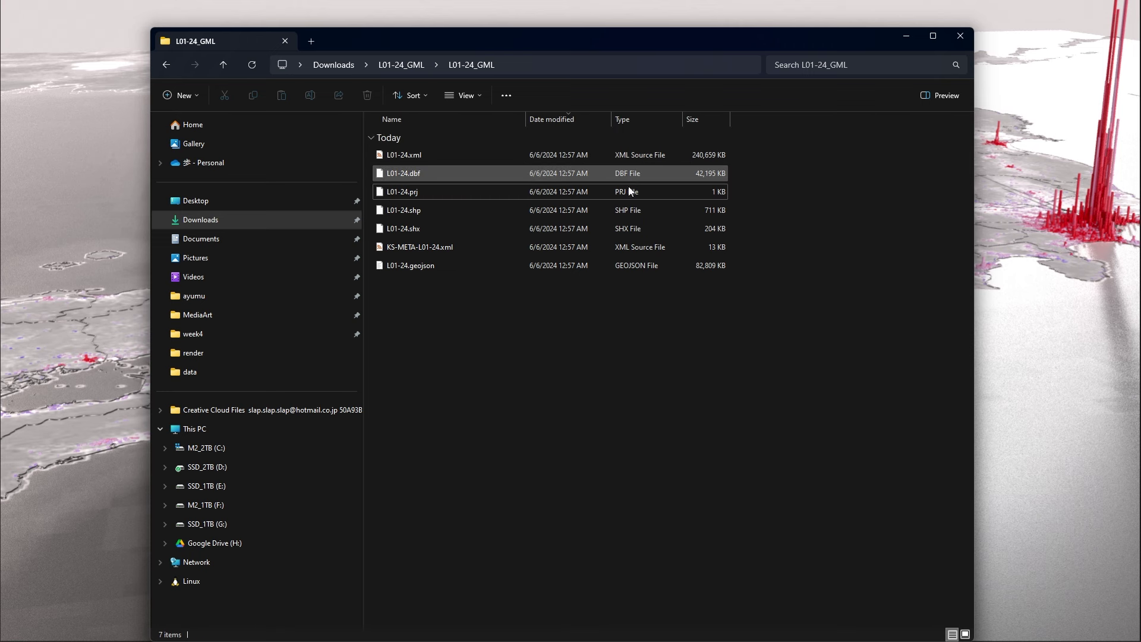
left_click(479, 270)
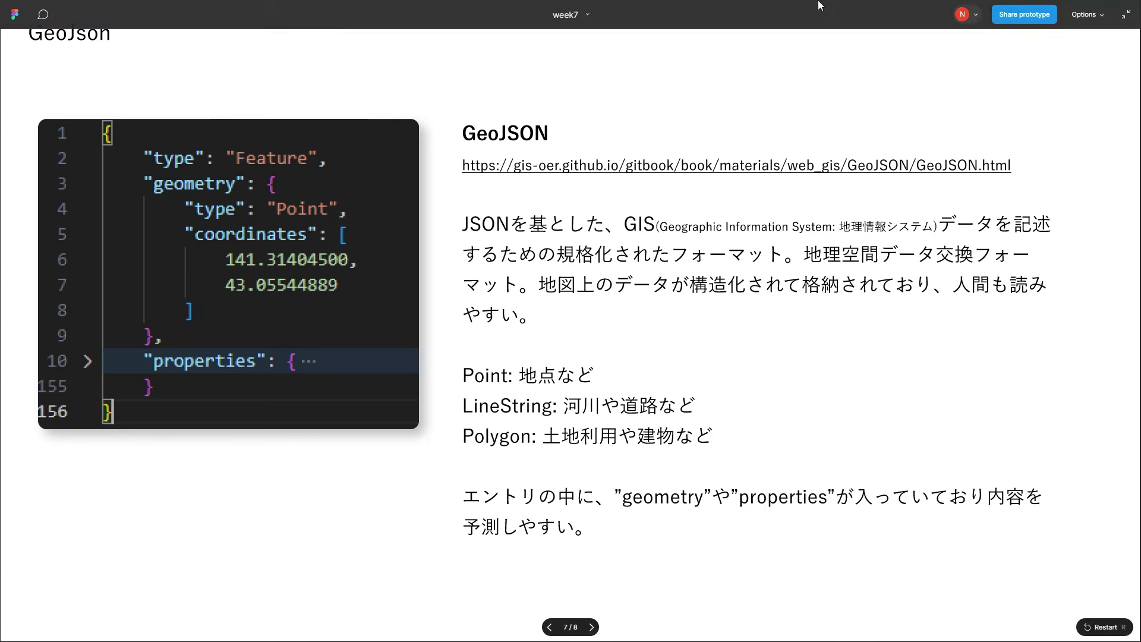
Exit the full-screen Figma slide and return to the L01-24_GML File Explorer window.
left_click(1127, 13)
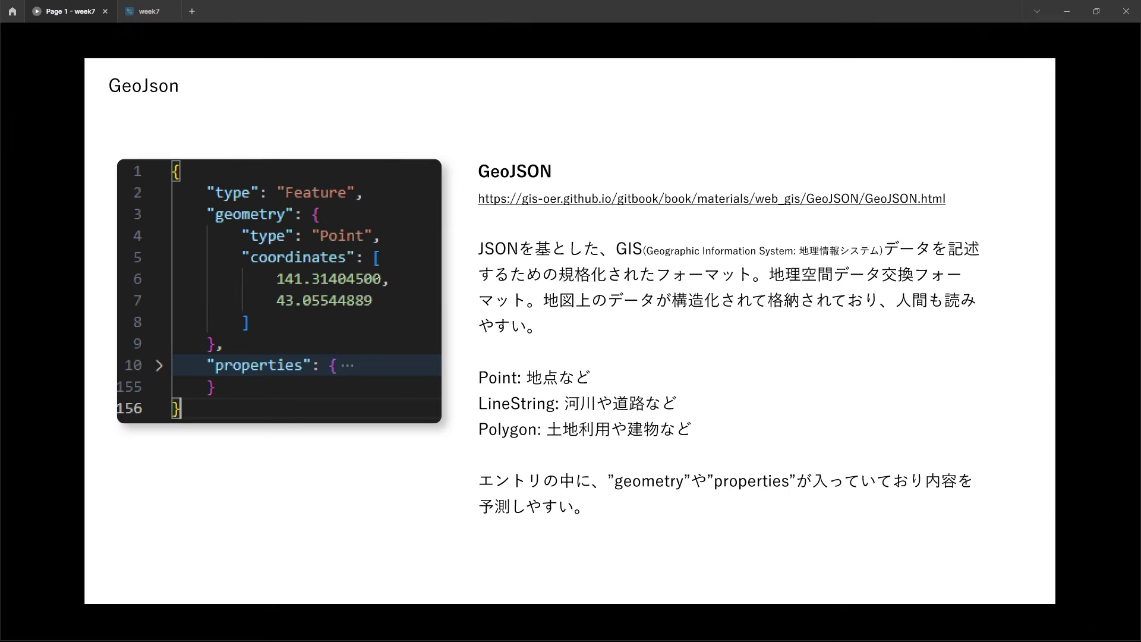
key("alt+Tab")
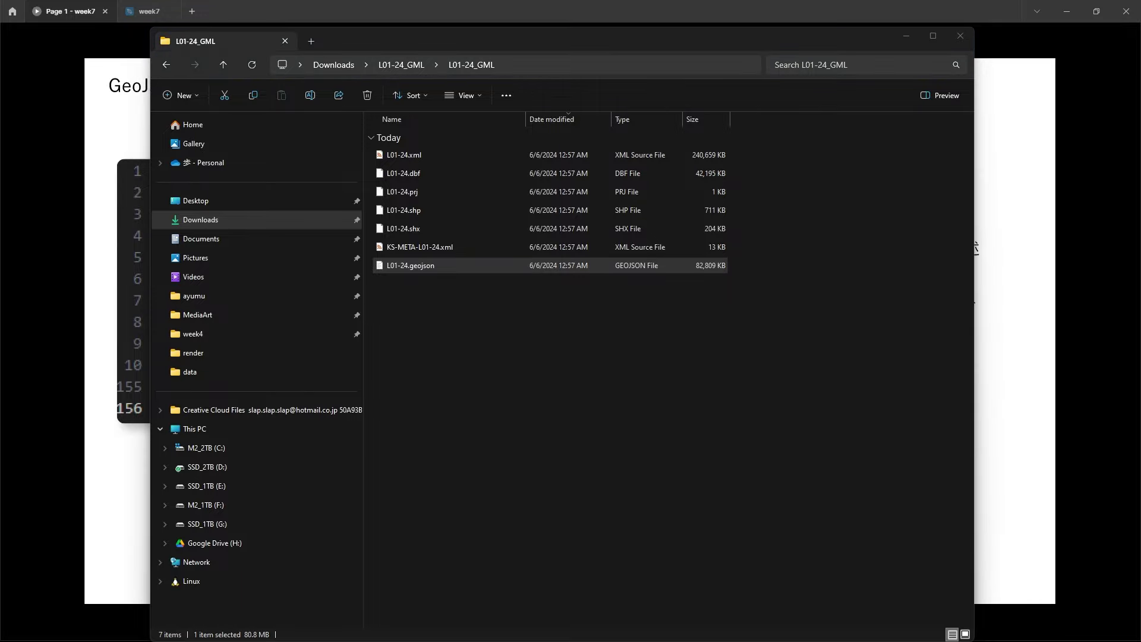
Open L01-24.geojson in VS Code and find the features key and first price 431000 under L01_008.
key("Return")
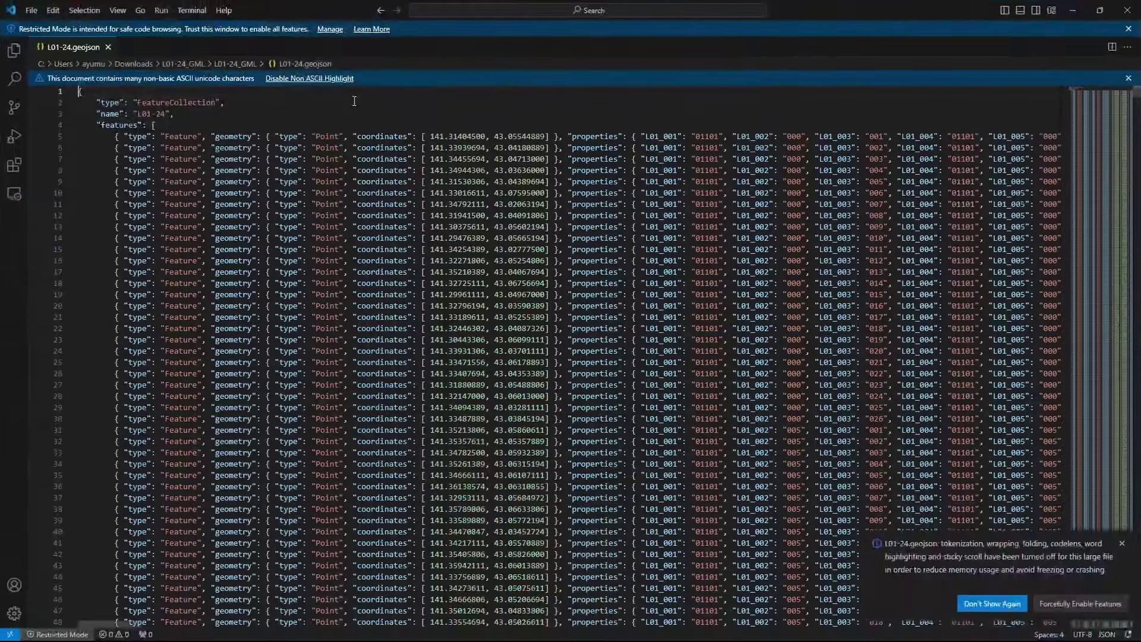
scroll(354, 225, "down", 2)
scroll(354, 218, "up", 2)
double_click(119, 125)
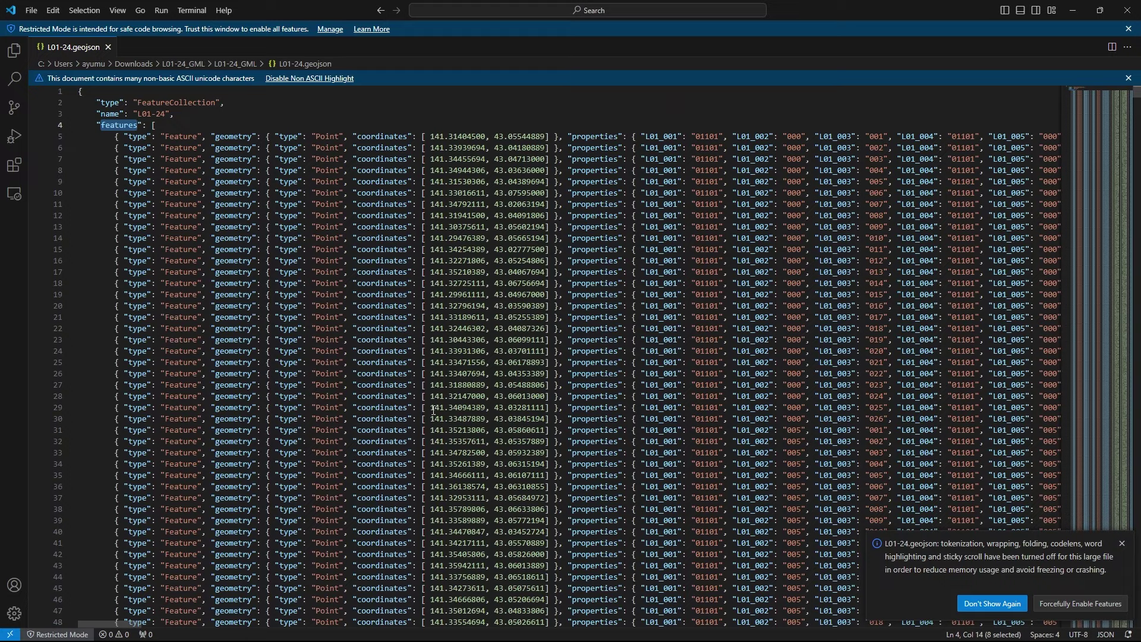
left_click_drag(100, 624, 121, 630)
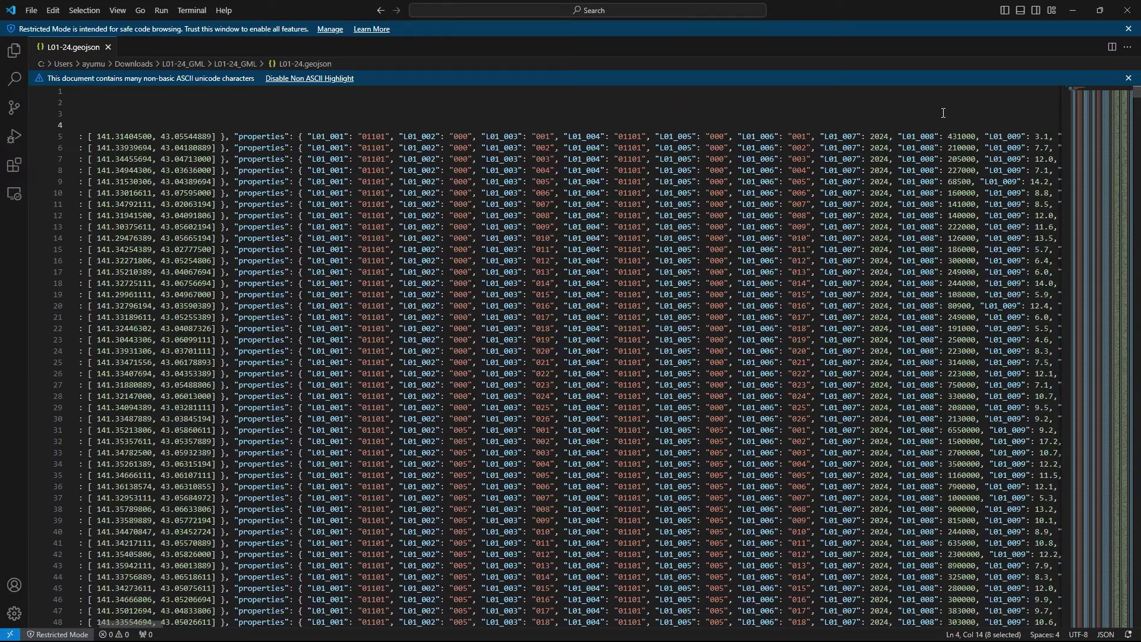
double_click(926, 137)
double_click(961, 137)
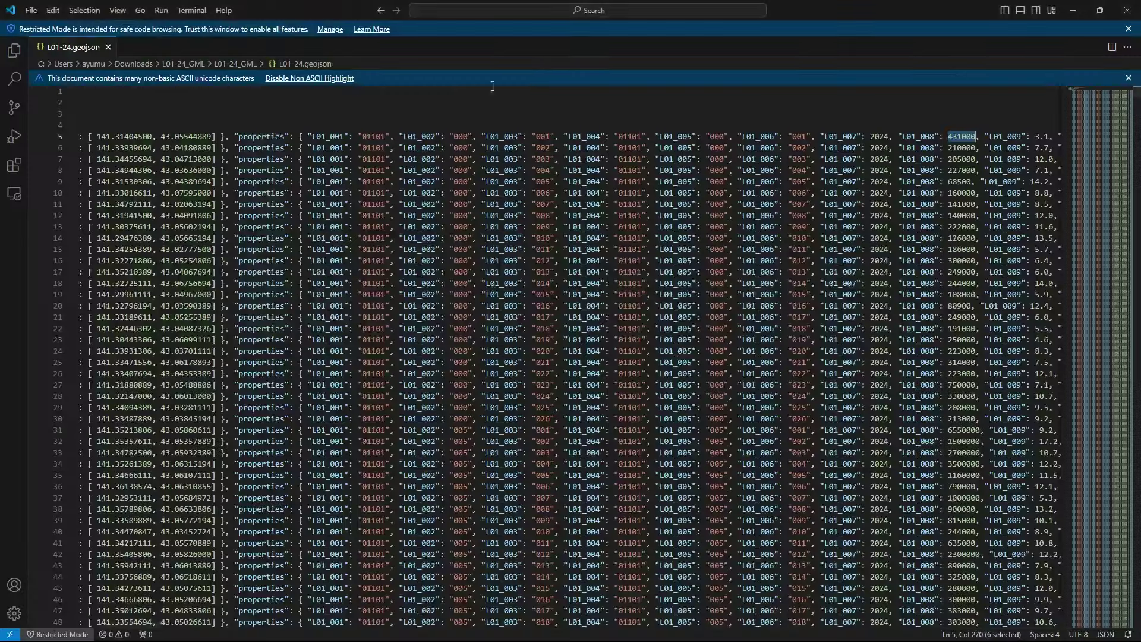
Check the L01_005 through L01_008 property keys on line 5.
double_click(676, 136)
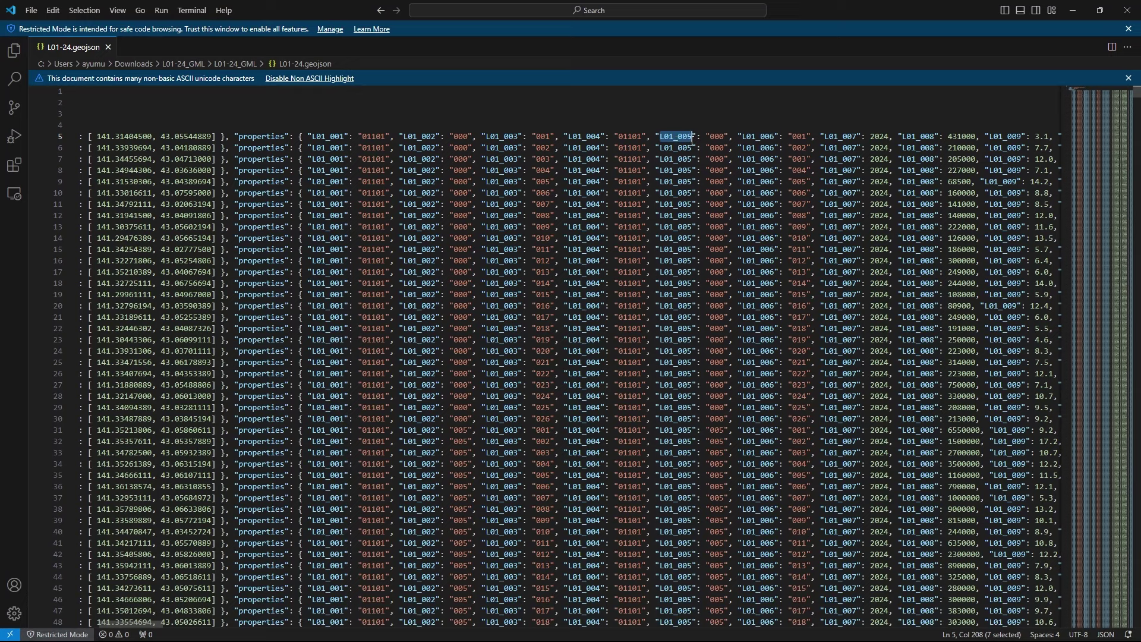
double_click(676, 136)
double_click(748, 133)
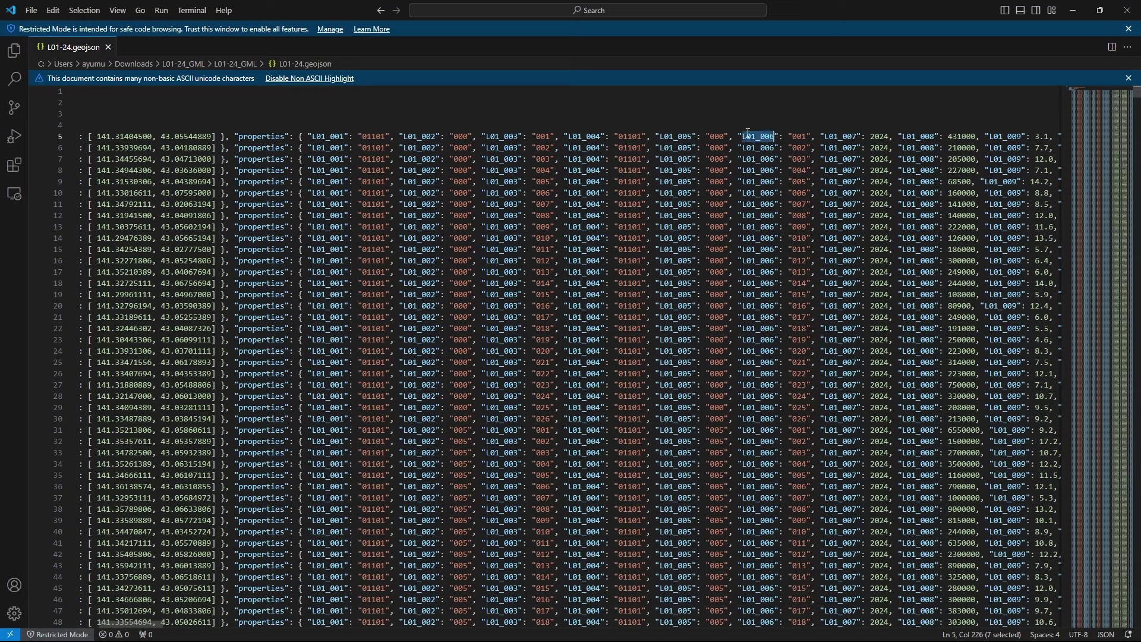
double_click(836, 133)
double_click(935, 133)
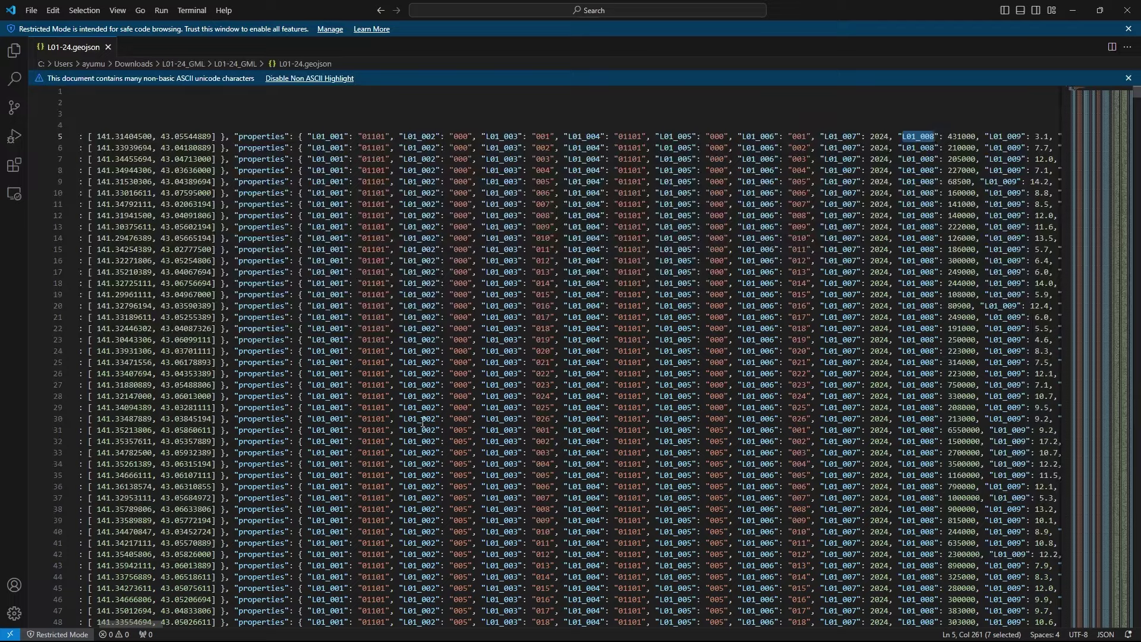
mouse_move(128, 624)
left_mouse_down()
mouse_move(455, 630)
mouse_move(106, 627)
left_mouse_up()
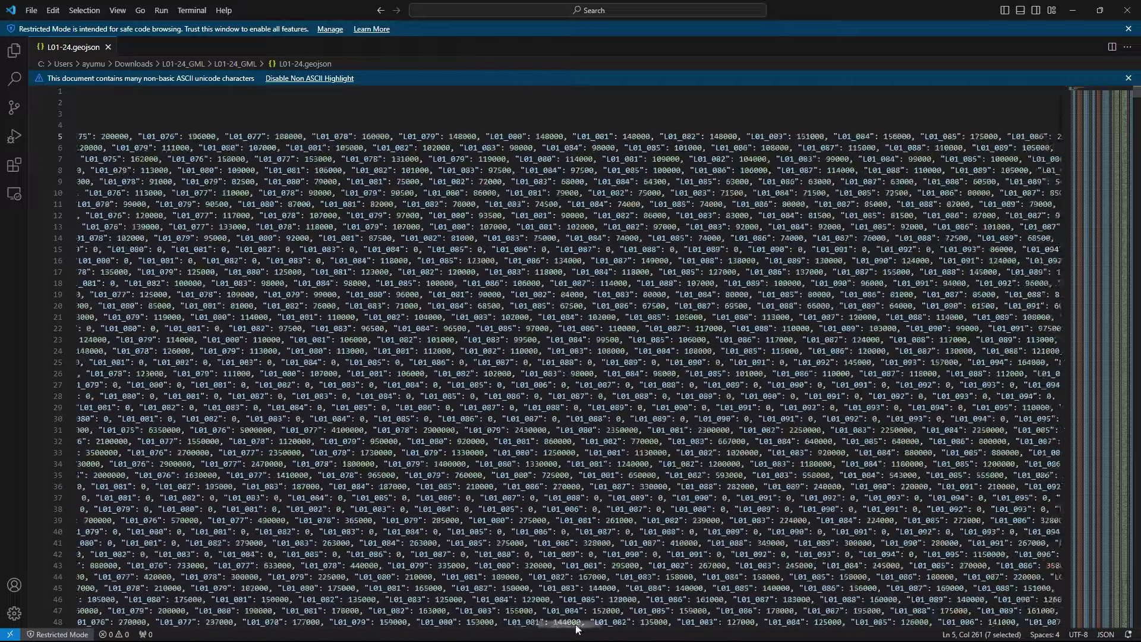
Inspect the properties, geometry, Point type and first feature's coordinate pair.
double_click(594, 148)
left_click(317, 135)
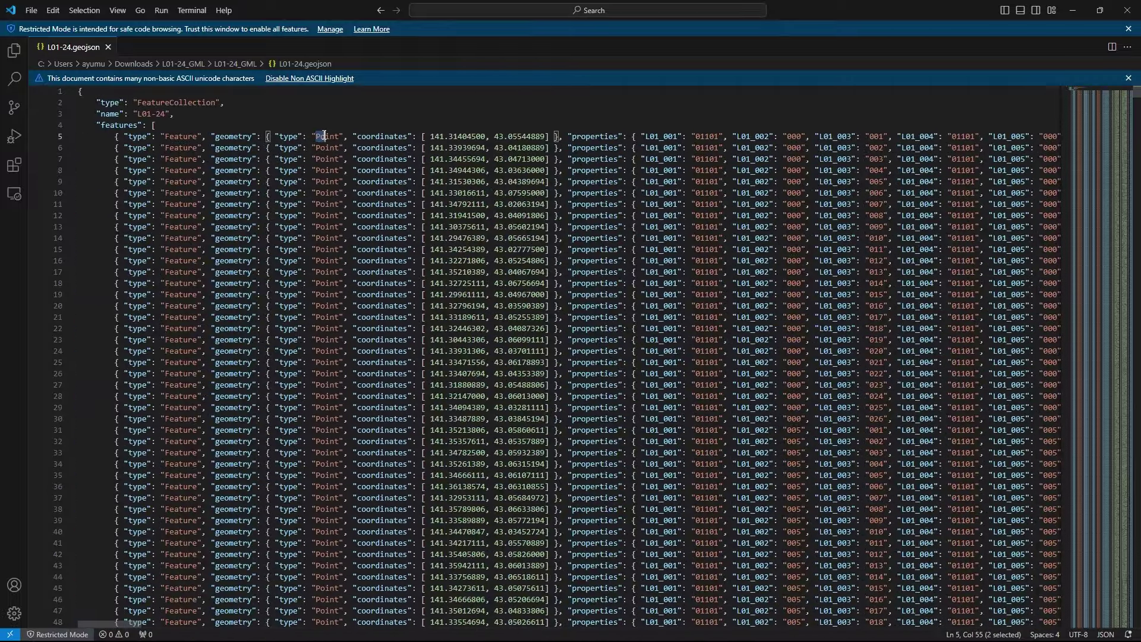
double_click(233, 135)
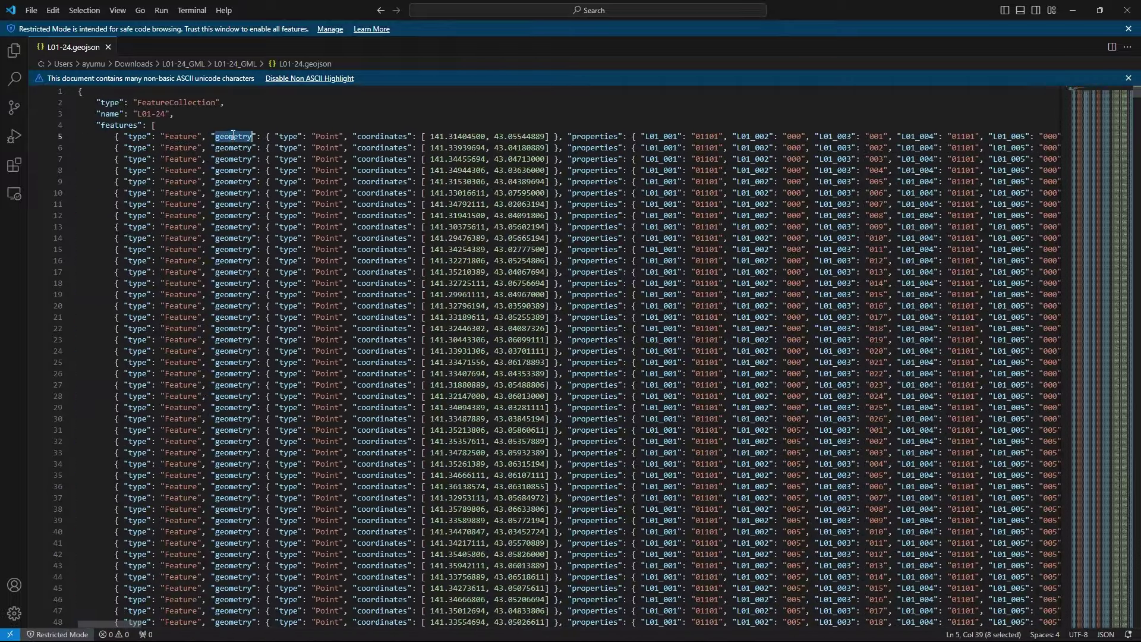
left_click(287, 134)
double_click(326, 137)
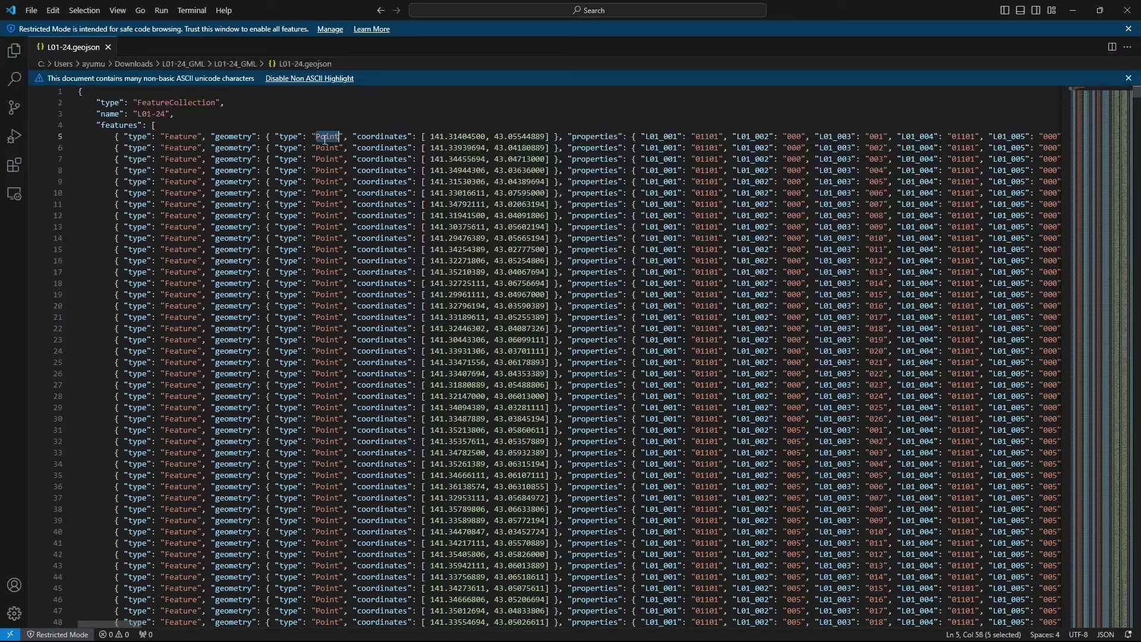
left_click(383, 137)
double_click(382, 137)
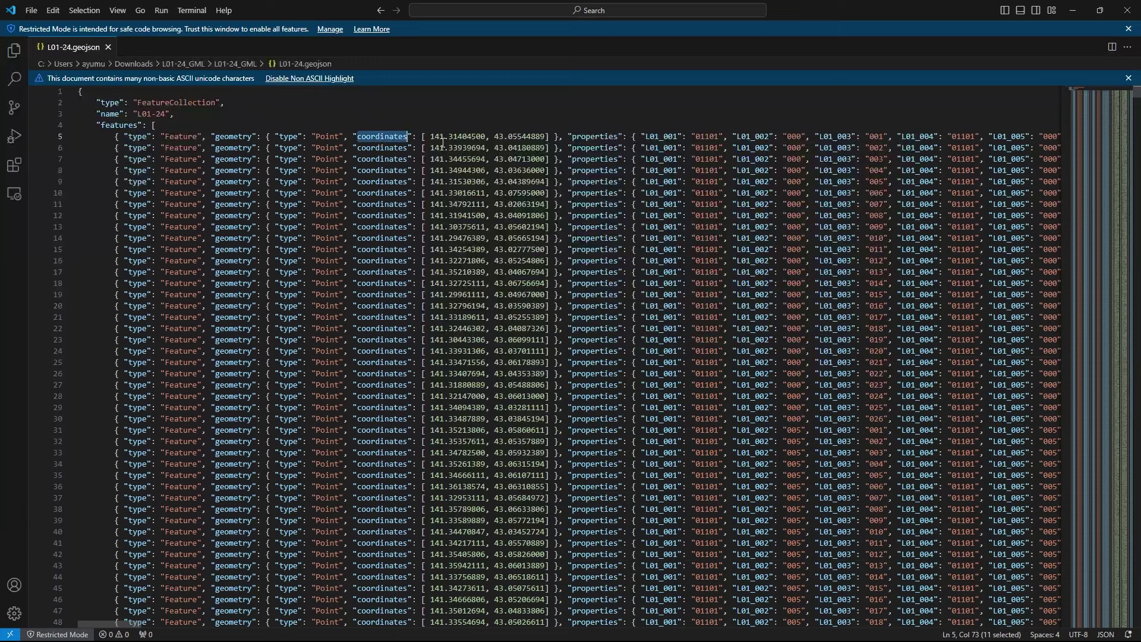
left_click_drag(422, 137, 553, 136)
left_click(556, 137)
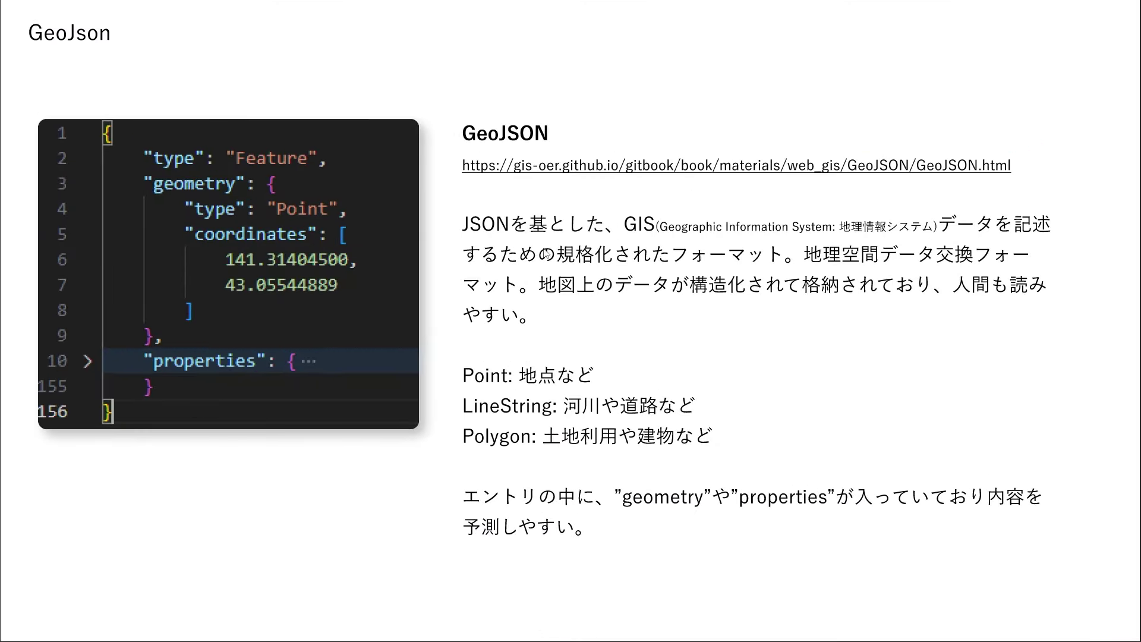
Advance the Figma prototype to the Python (SOP node) slide.
left_click(306, 567)
left_click(454, 519)
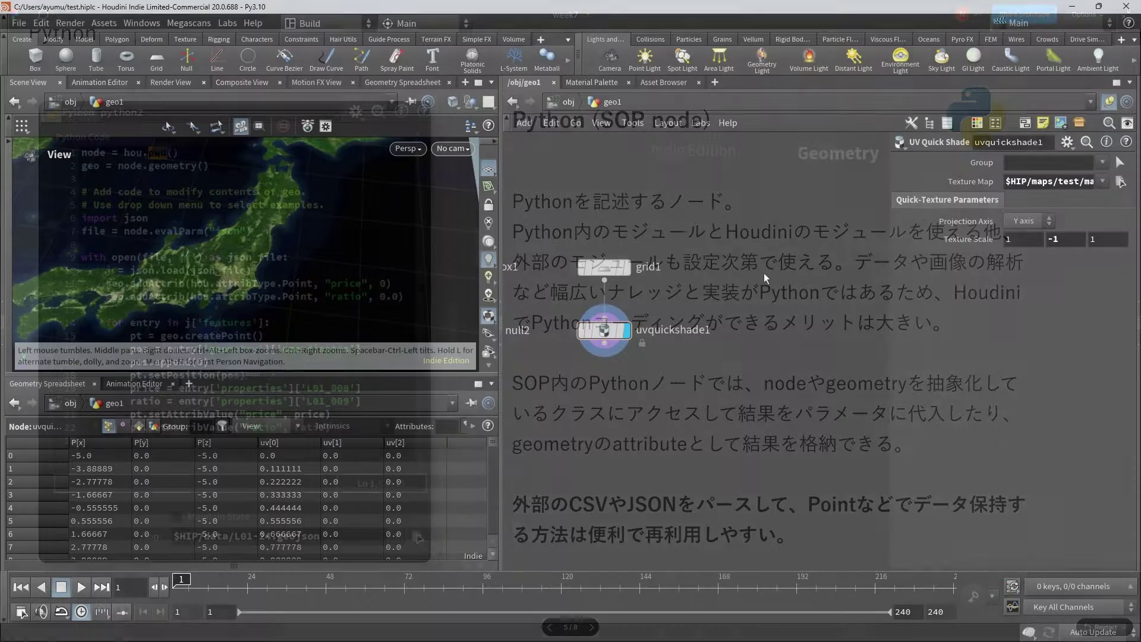
Place a Python SOP node in geo1 and widen its code editor area.
type("python")
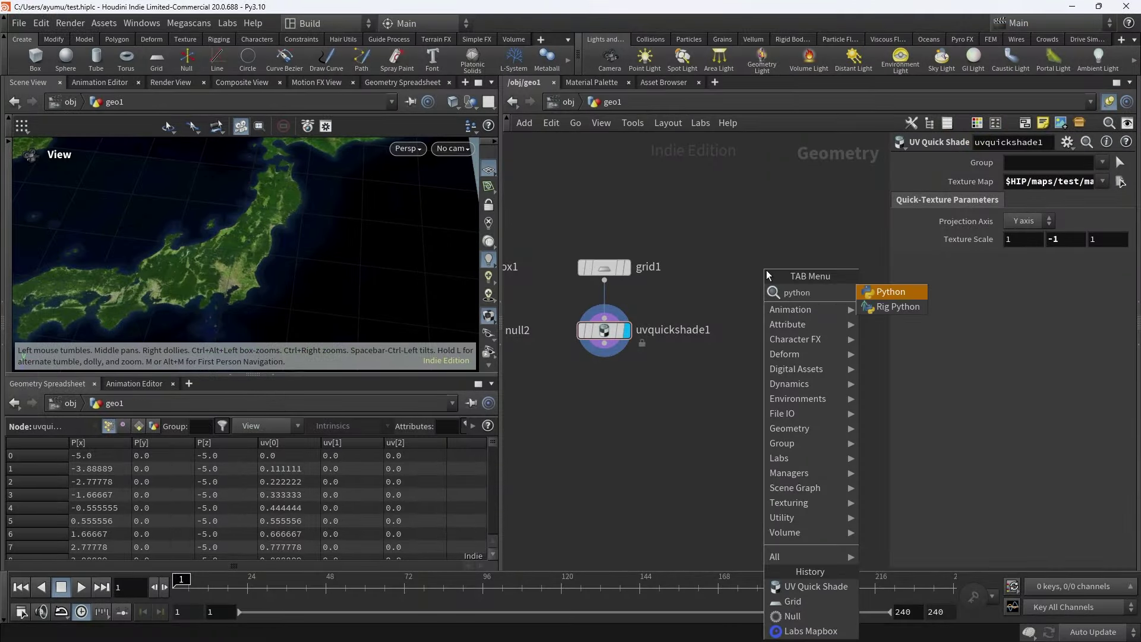
key("Return")
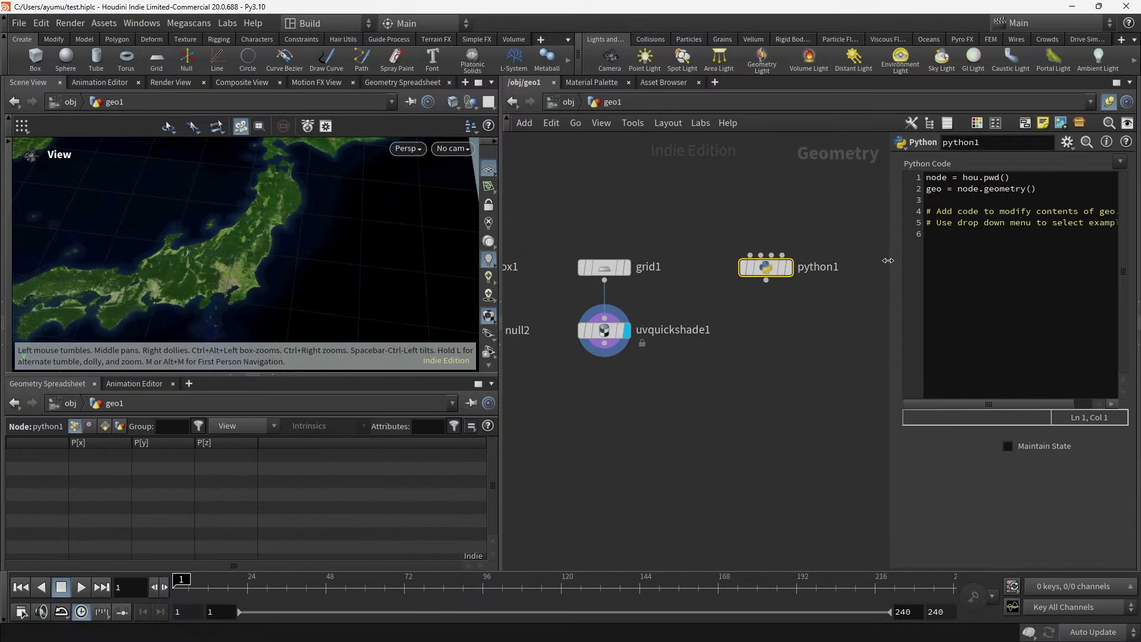
left_click_drag(890, 262, 790, 262)
Add an import json line on line 6 below the default template code.
left_click(1063, 221)
key("Return")
key("Return")
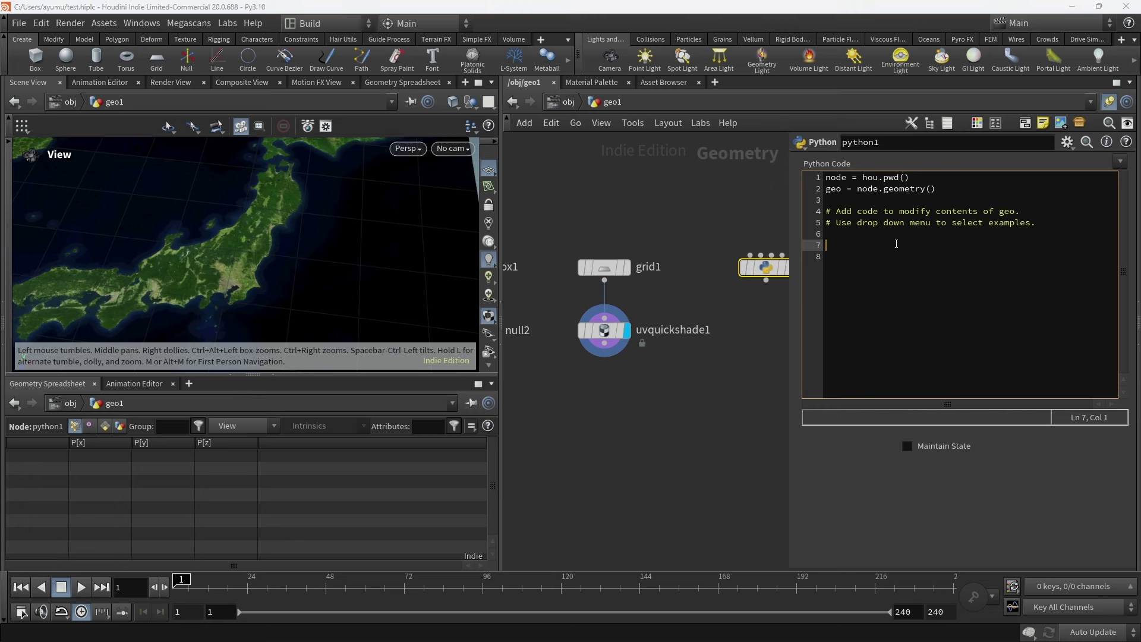
key("Up")
type("import j")
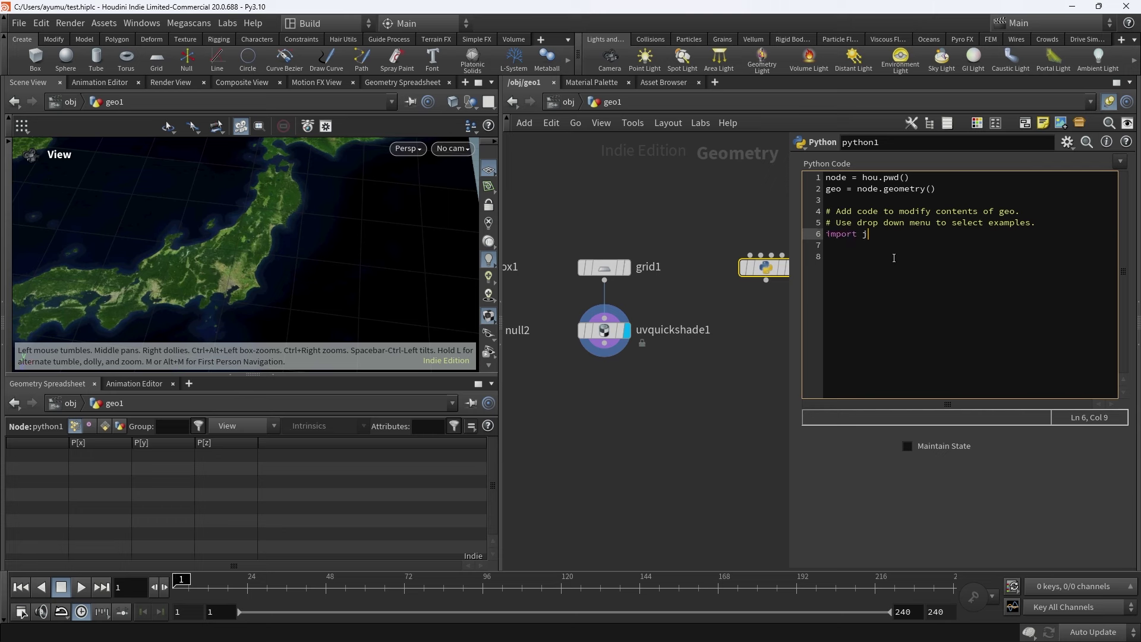
type("son")
key("Return")
key("Return")
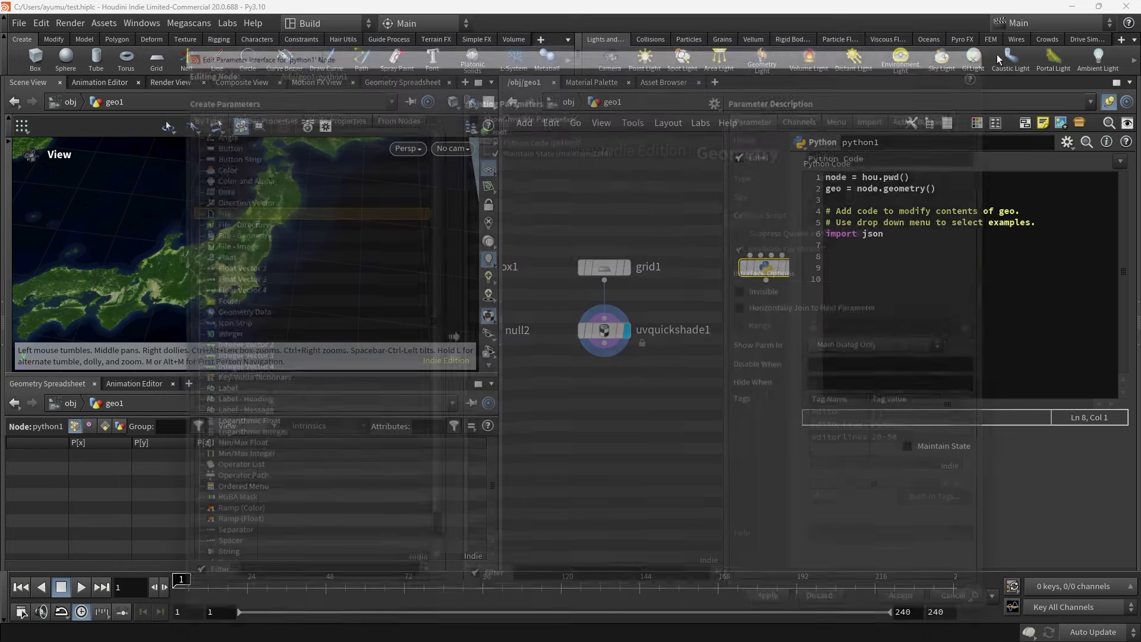
Add a File parameter named json, labelled Json, through Edit Parameter Interface.
left_click(1073, 143)
left_click(1032, 157)
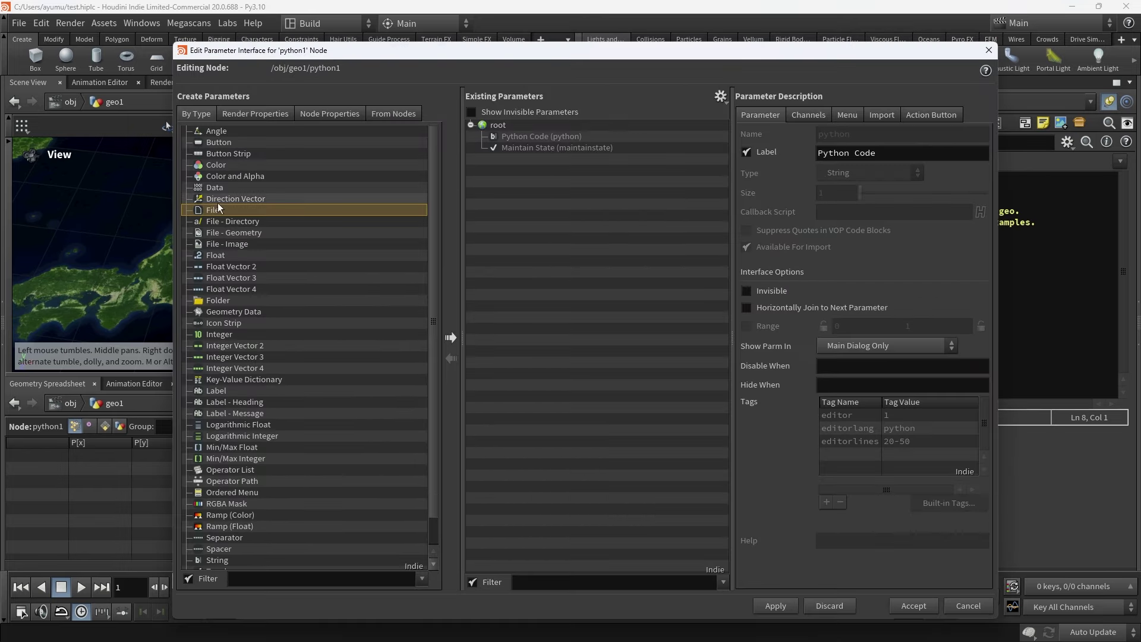
mouse_move(238, 209)
left_mouse_down()
mouse_move(483, 126)
mouse_move(499, 132)
left_mouse_up()
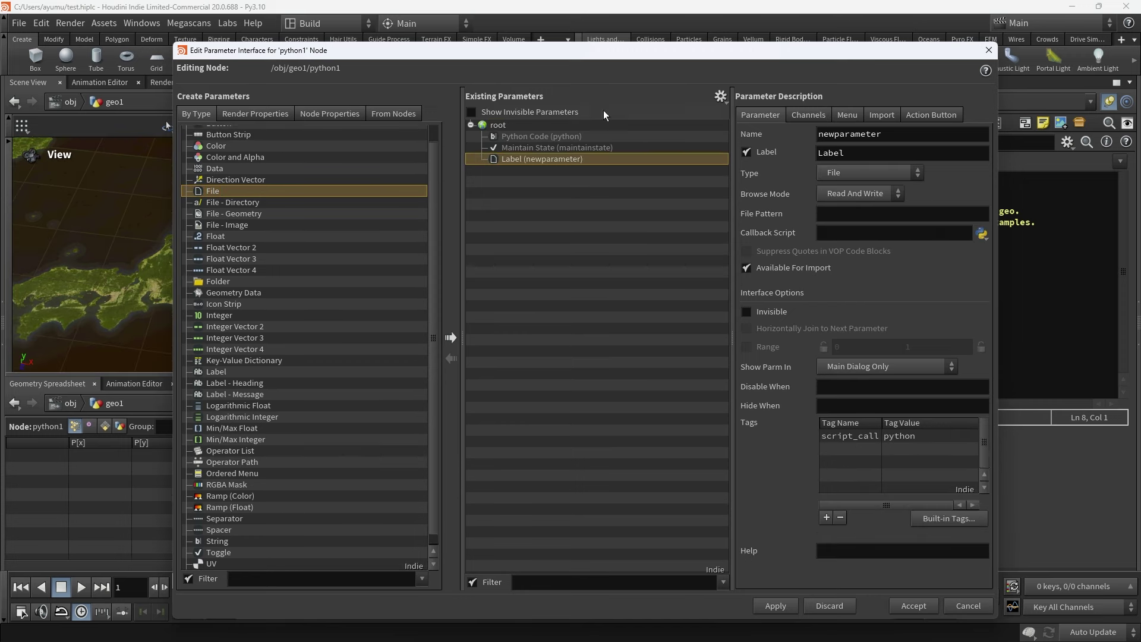
double_click(896, 134)
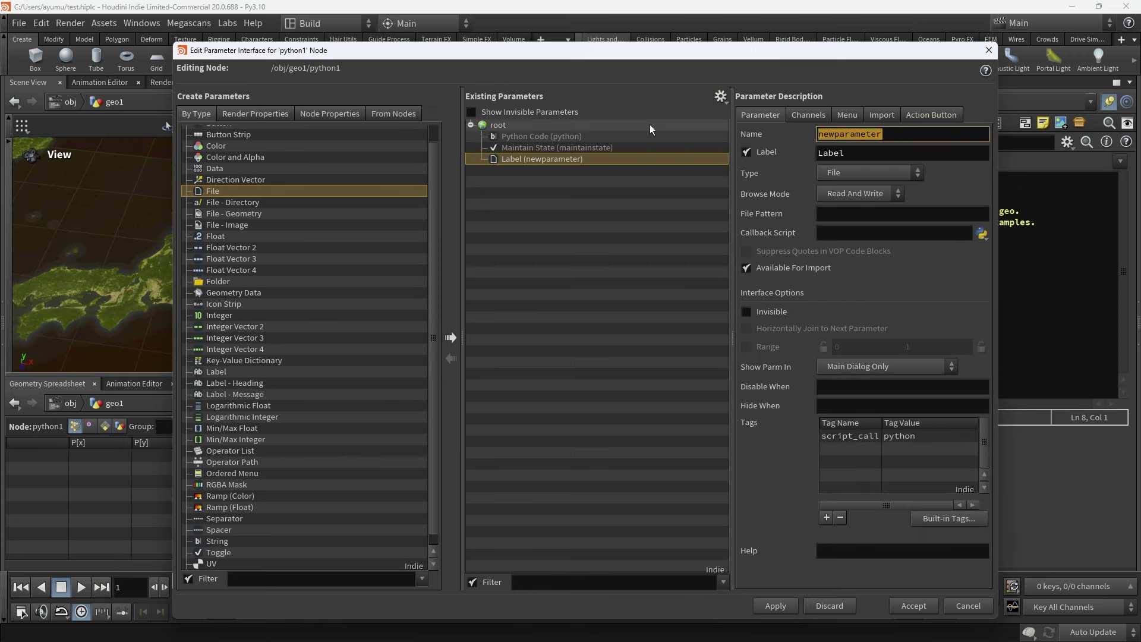
type("json")
key("Tab")
type("Jso")
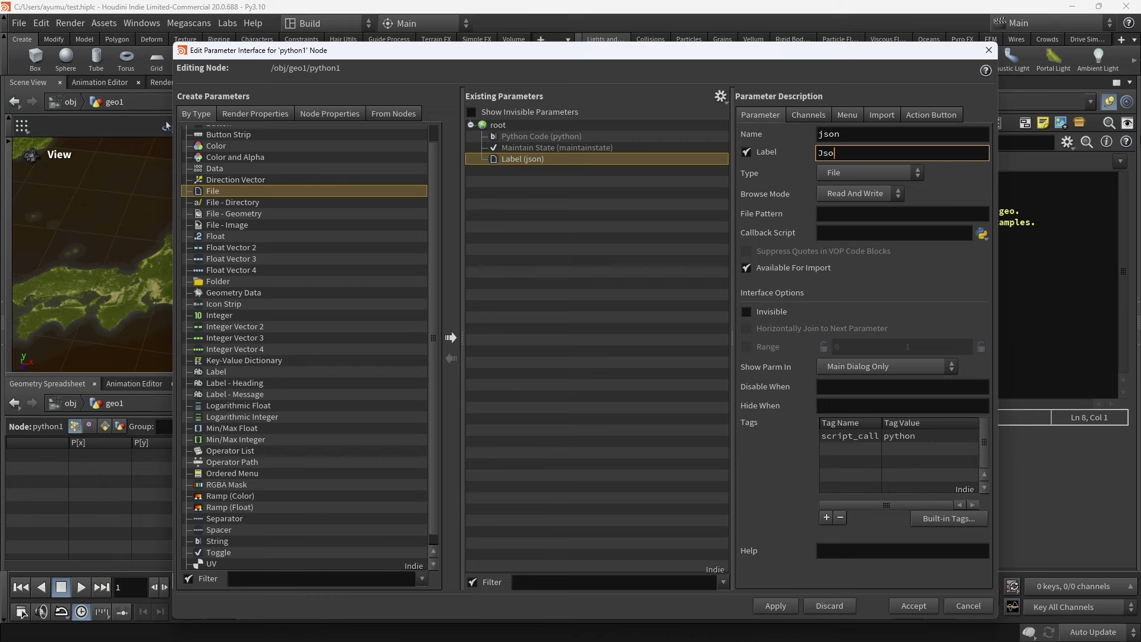
type("n")
key("Return")
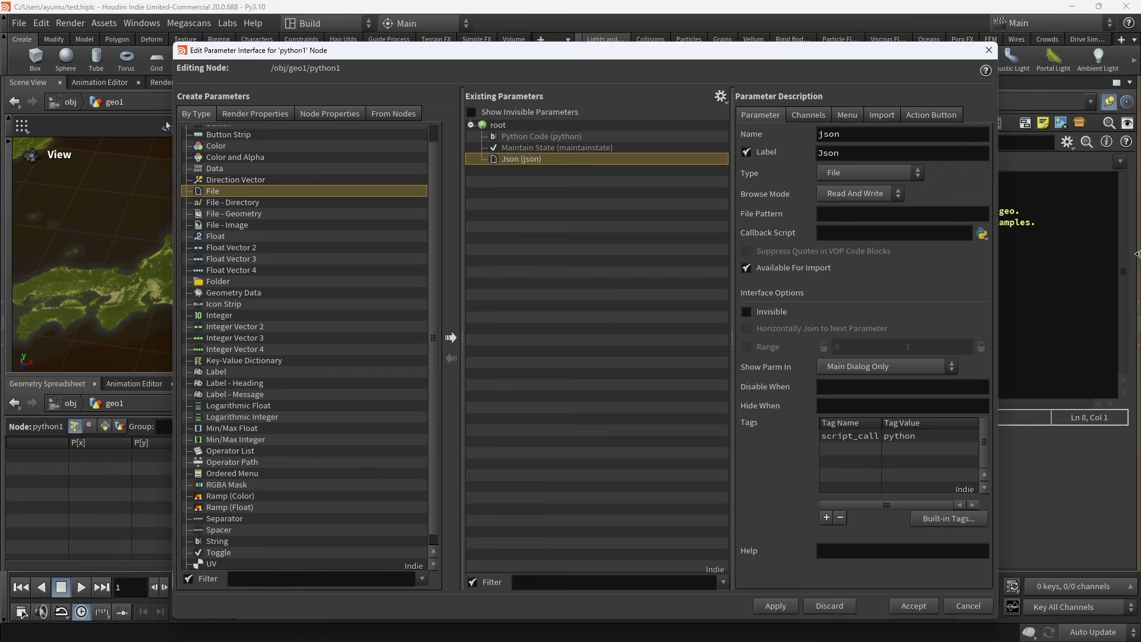
left_click(913, 606)
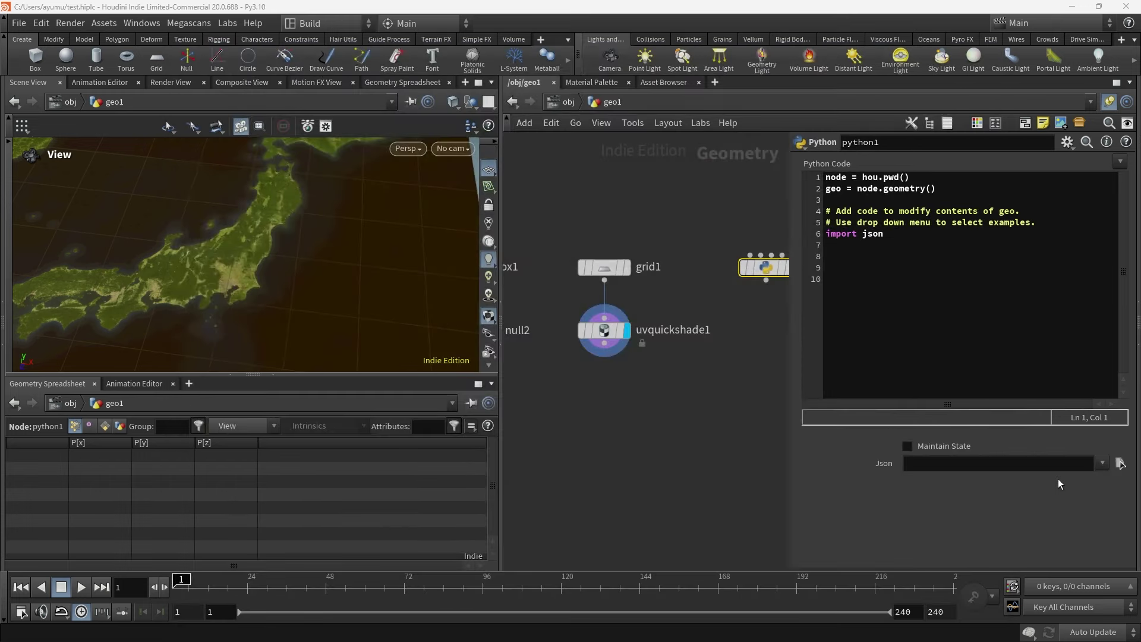
Browse from the Json field up to the Downloads/L01-24_GML folder for the GeoJSON file.
left_click(946, 462)
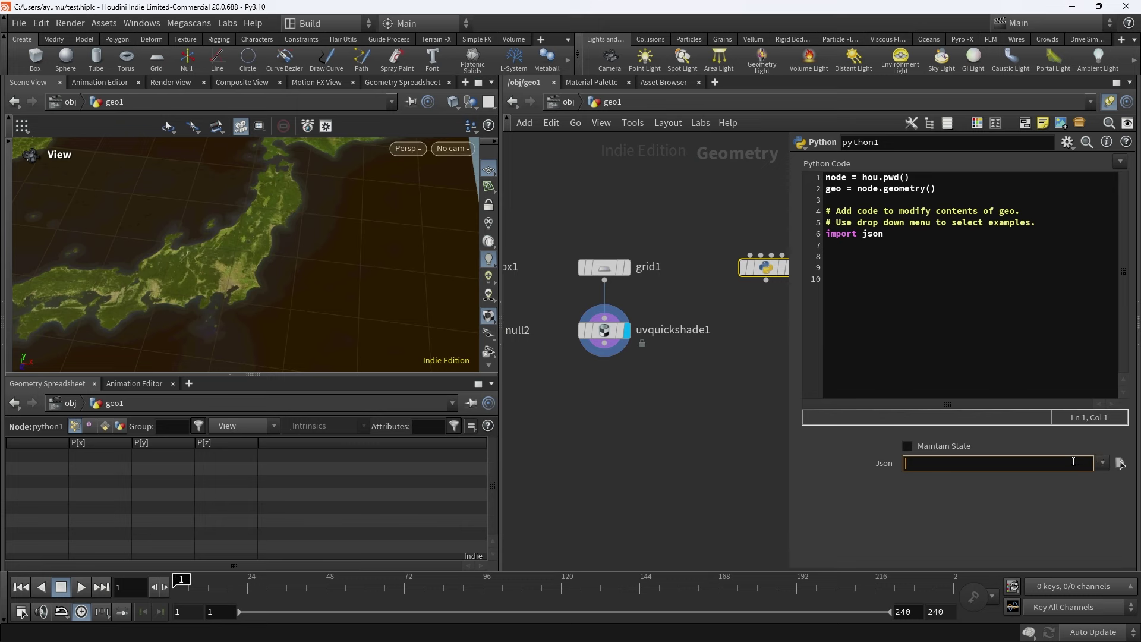
left_click(1121, 463)
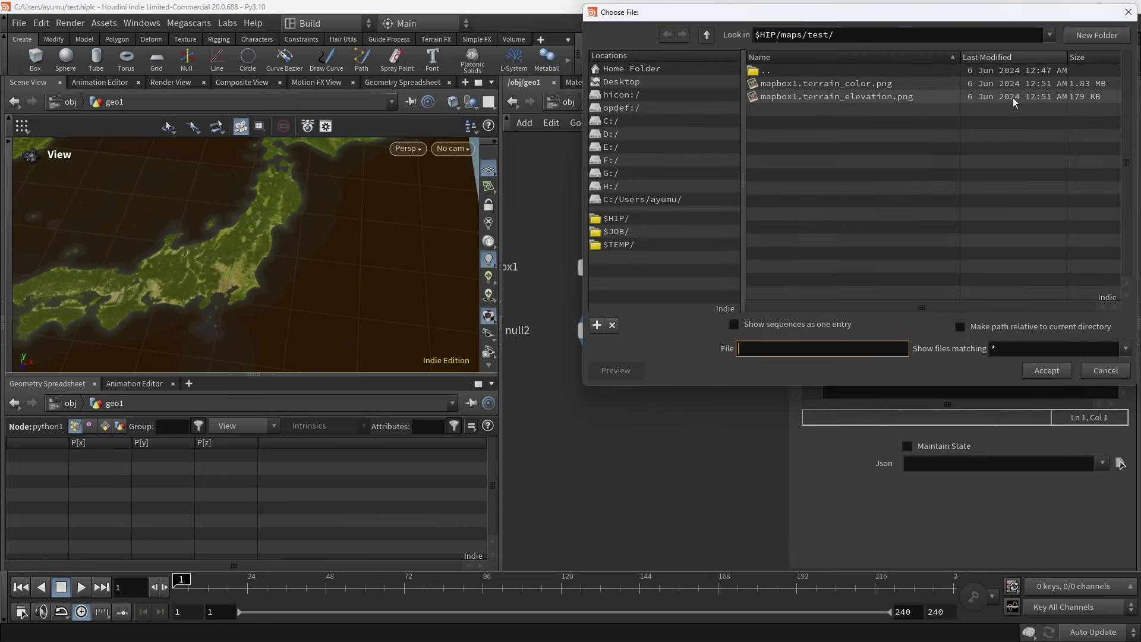
left_click(779, 70)
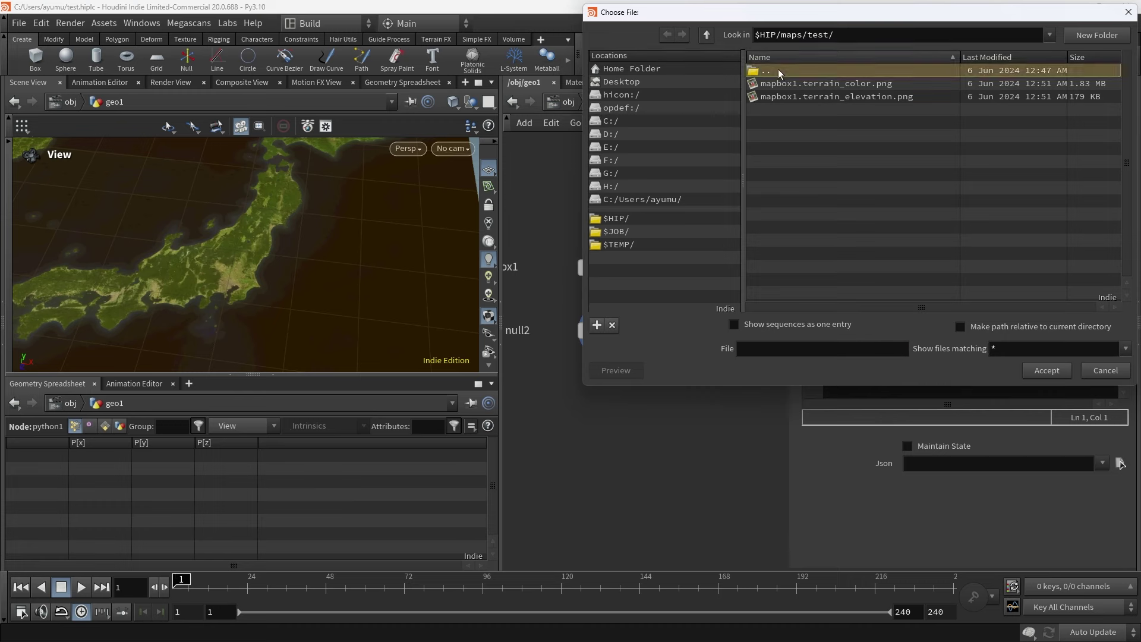
double_click(779, 70)
double_click(782, 71)
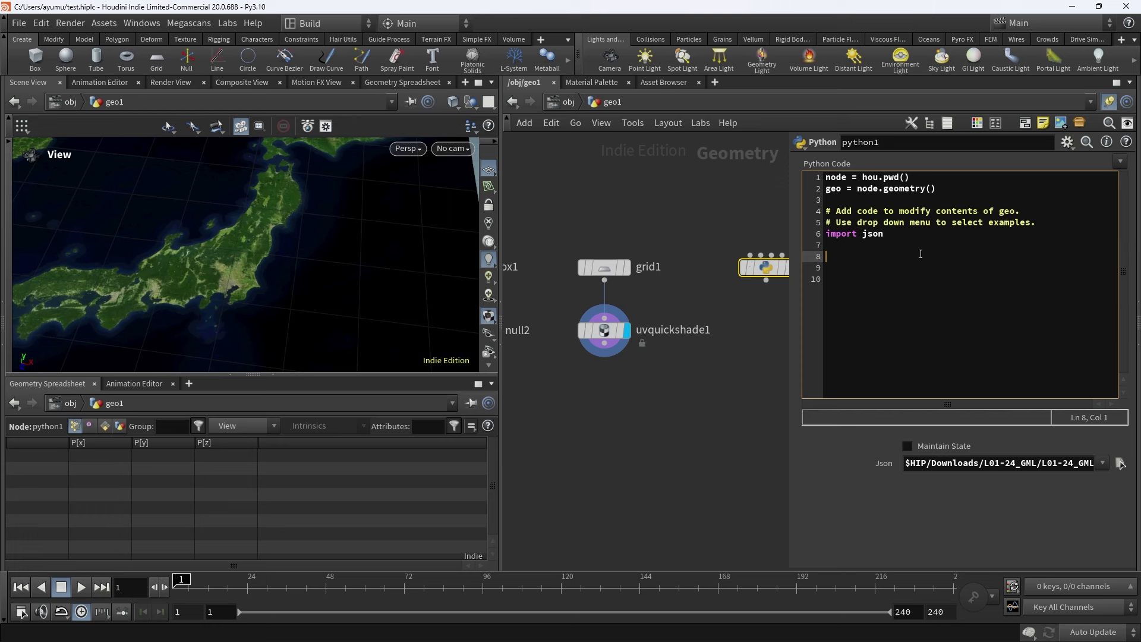
Write file_path = node.evalPram("json") on line 8, fixing the typo.
type("node")
type(".eval")
type("Pran(")
type(")")
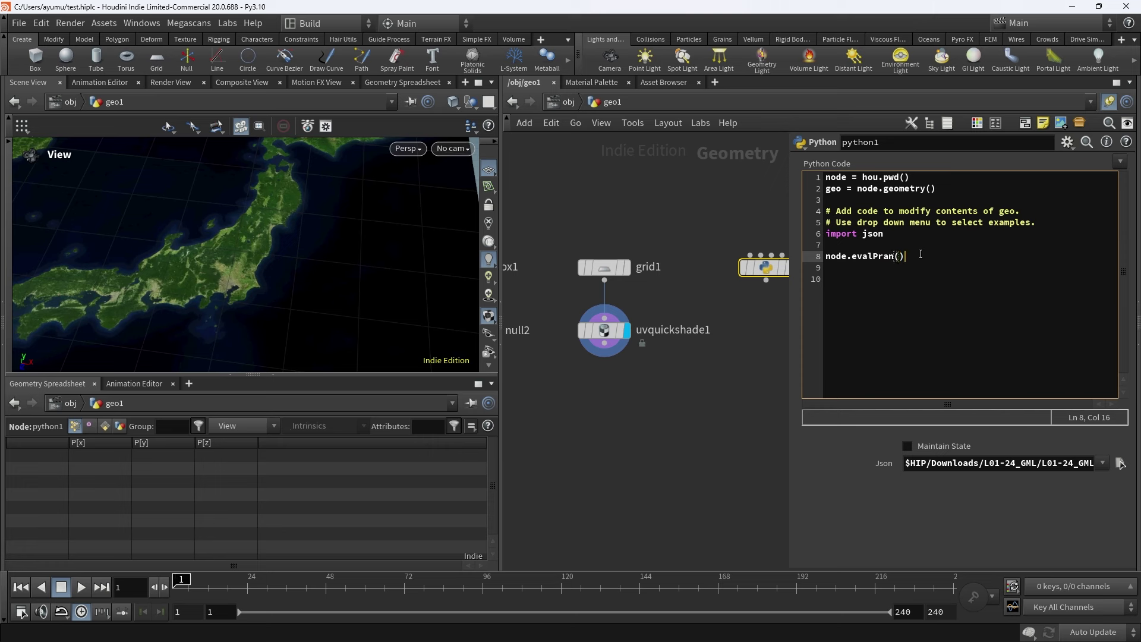
type("\"")
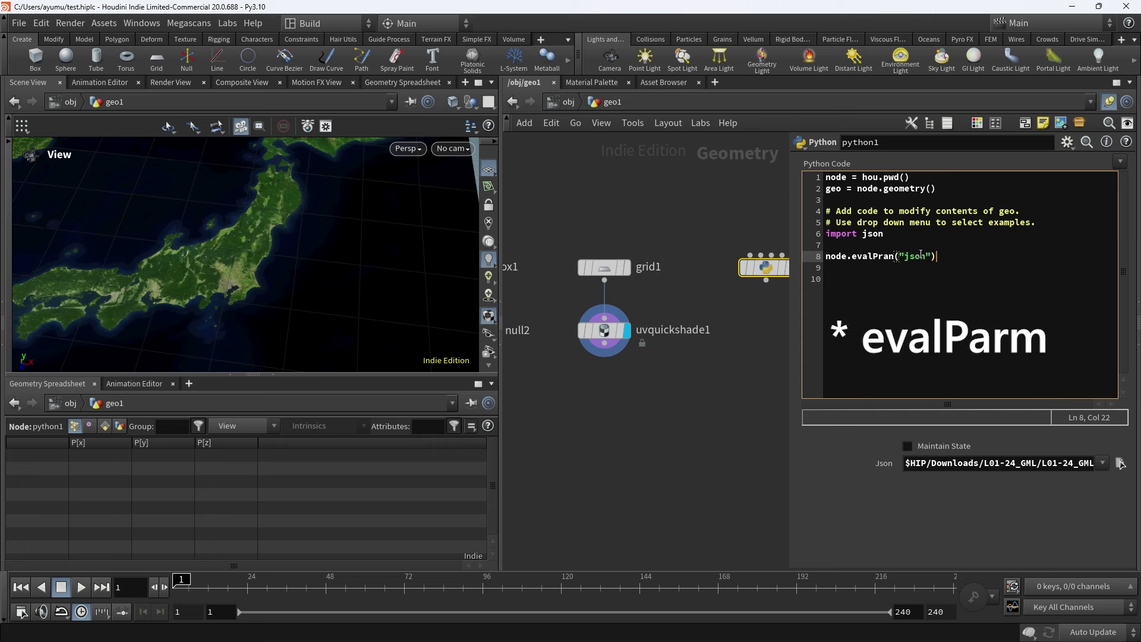
type("json\"")
key("Right")
key("Right")
key("Right")
left_click(920, 255)
key("Left")
key("Left")
key("Left")
key("Right")
key("Right")
key("Right")
key("BackSpace")
type("m")
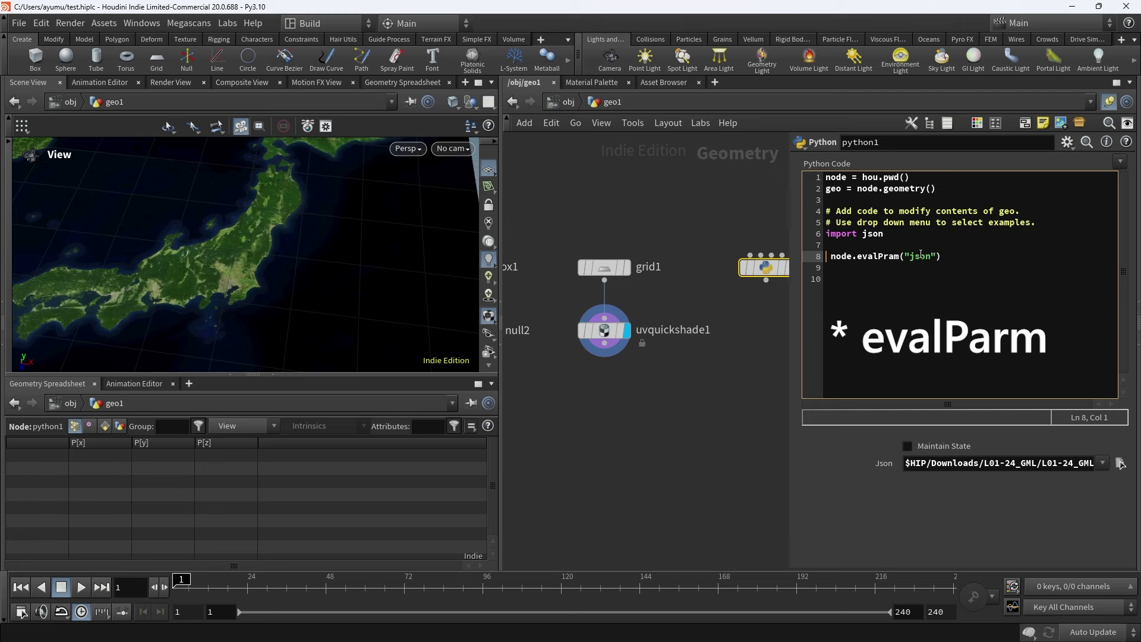
key("Home")
type("file_path =")
Write with open(file_path, 'r') on line 10.
key("Down")
key("Down")
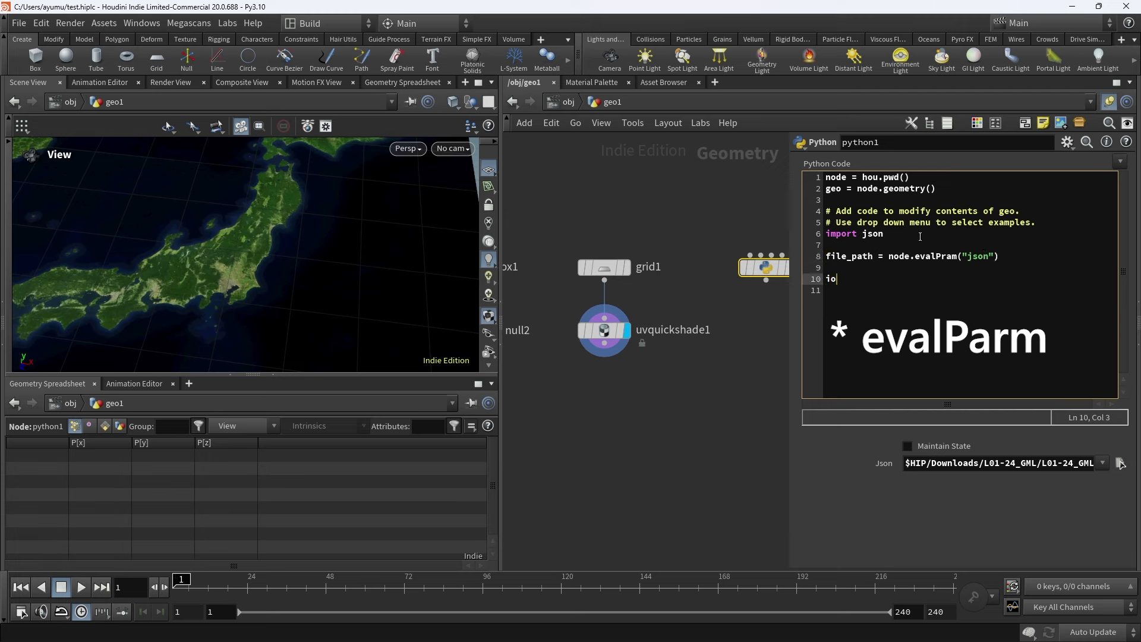
type("open(")
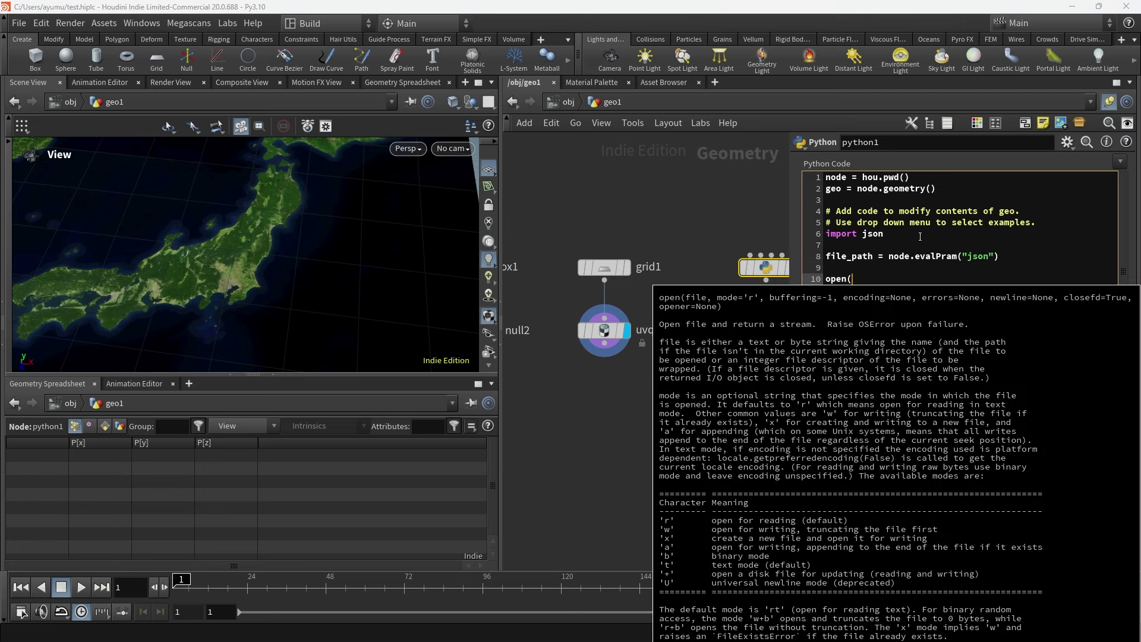
type("file_p")
type("ath, 'r'")
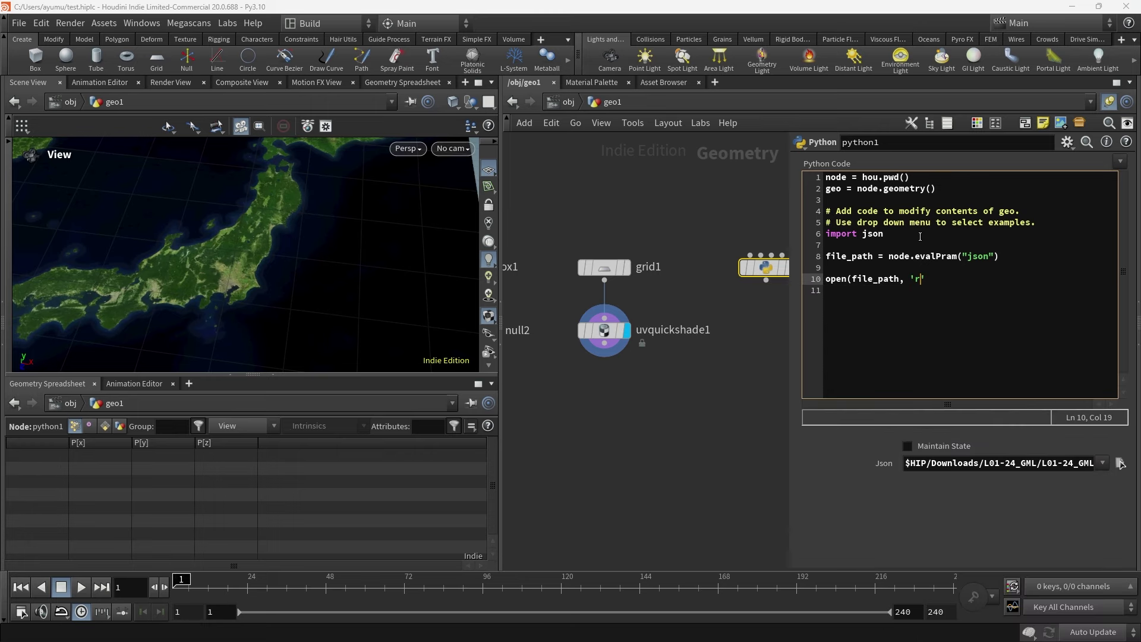
type(")")
key("Home")
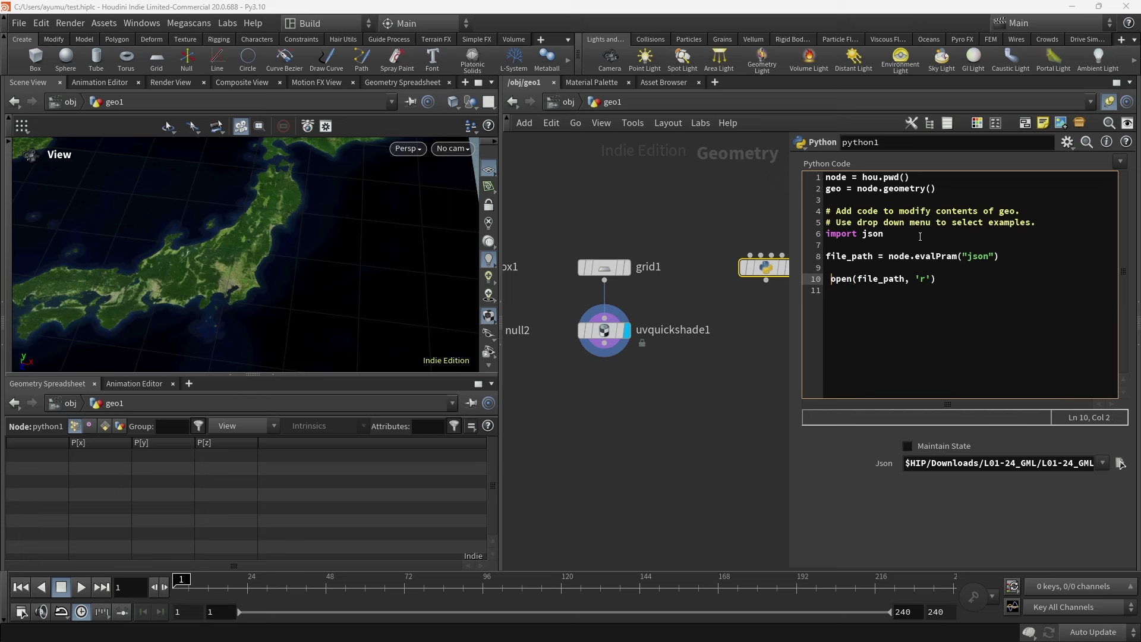
key("Left")
key("shift+End")
key("Home")
type("with")
key("End")
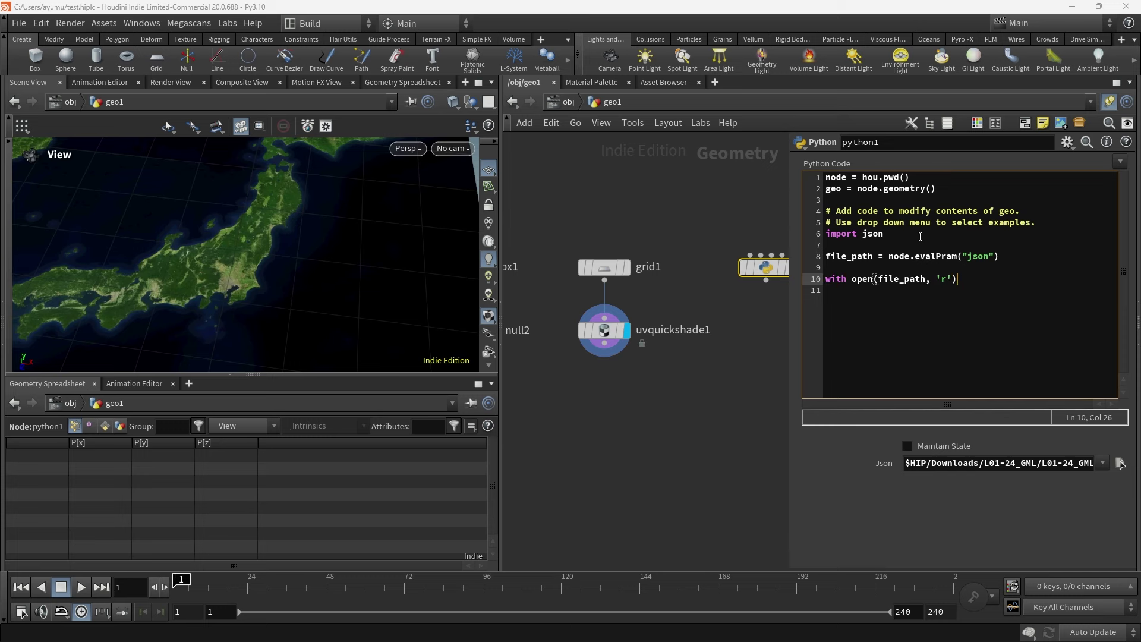
Finish line 10 with 'as json_file:' and start an indented line 11.
type("as j")
type("son_file")
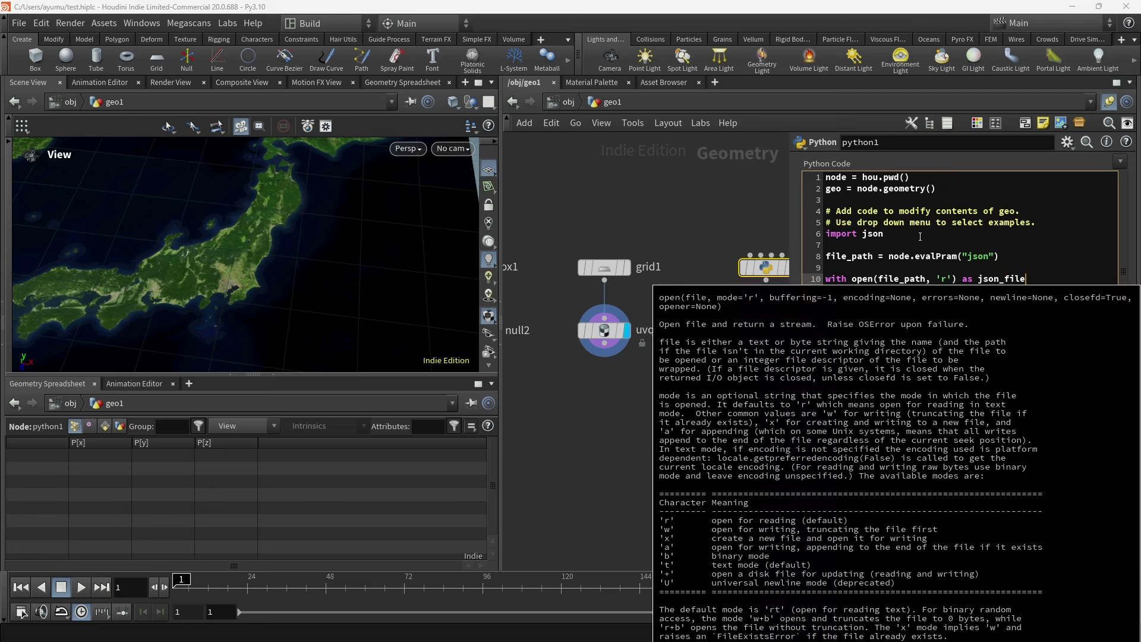
type(":")
key("Return")
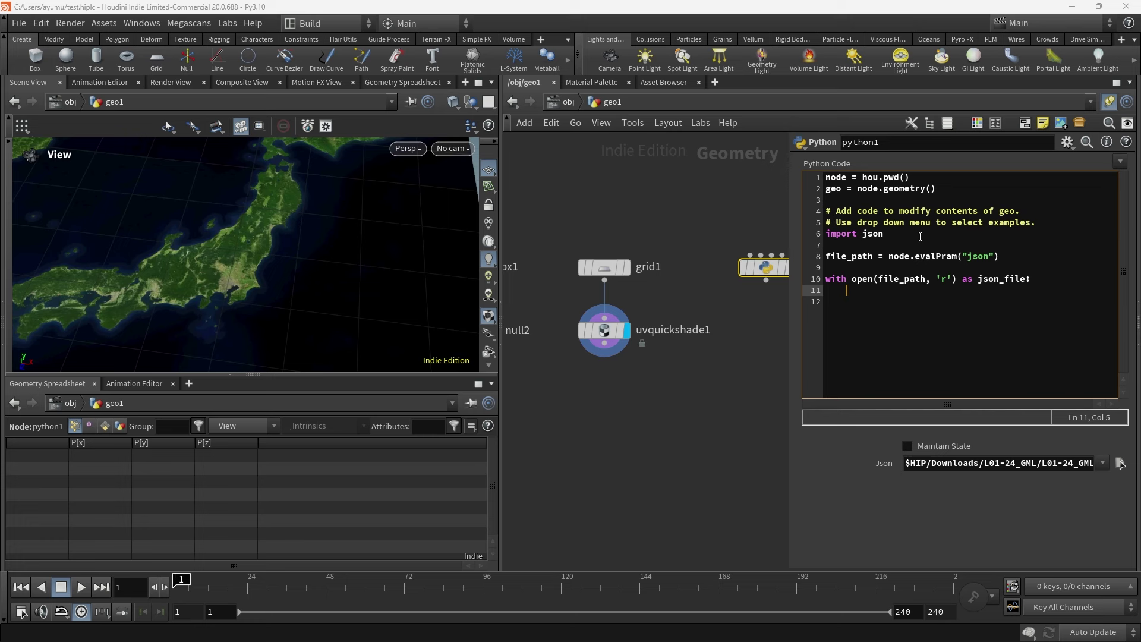
key("Up")
key("Up")
key("Up")
key("Up")
key("Right")
key("Right")
key("Right")
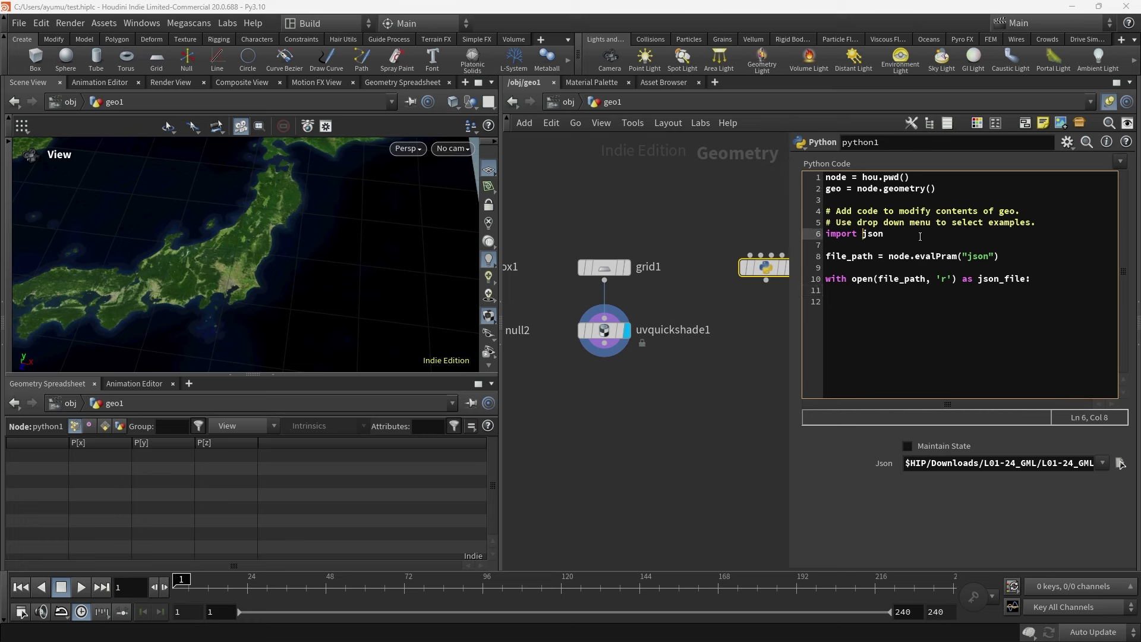
key("shift+Right")
key("shift+Right")
key("shift+Right")
key("shift+Right")
key("Down")
key("Down")
key("Down")
key("Down")
key("Down")
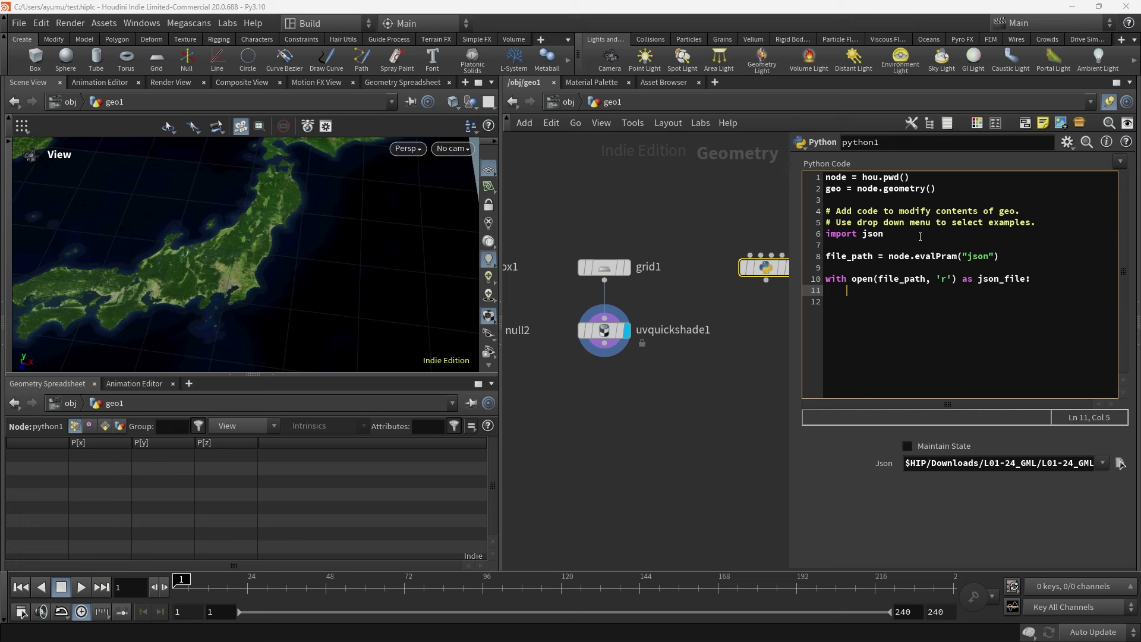
Write j = json.load(json_file) and begin a j[''] lookup on line 12.
type("json.load")
type("(json_")
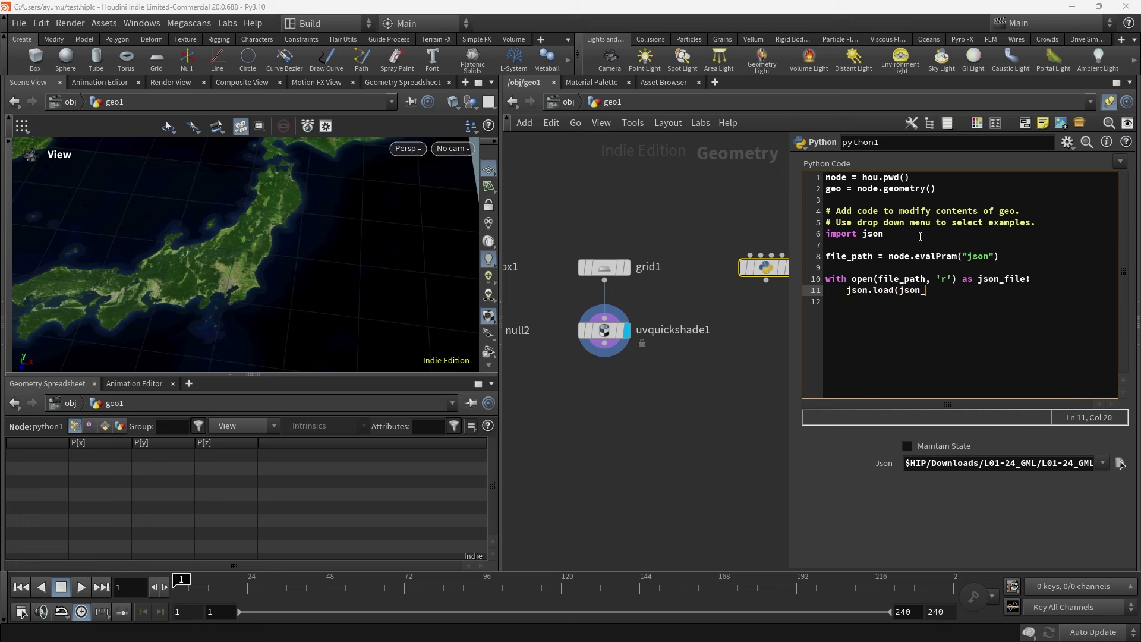
type("file)")
key("Home")
type("j")
key("Left")
type("=")
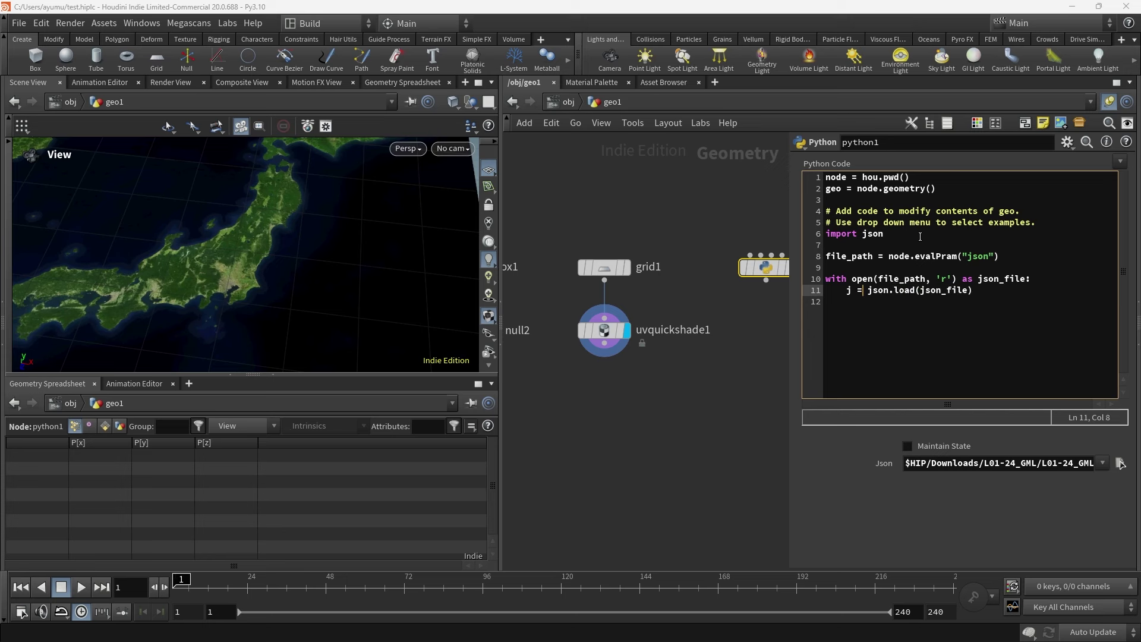
key("Down")
type("j")
type("['")
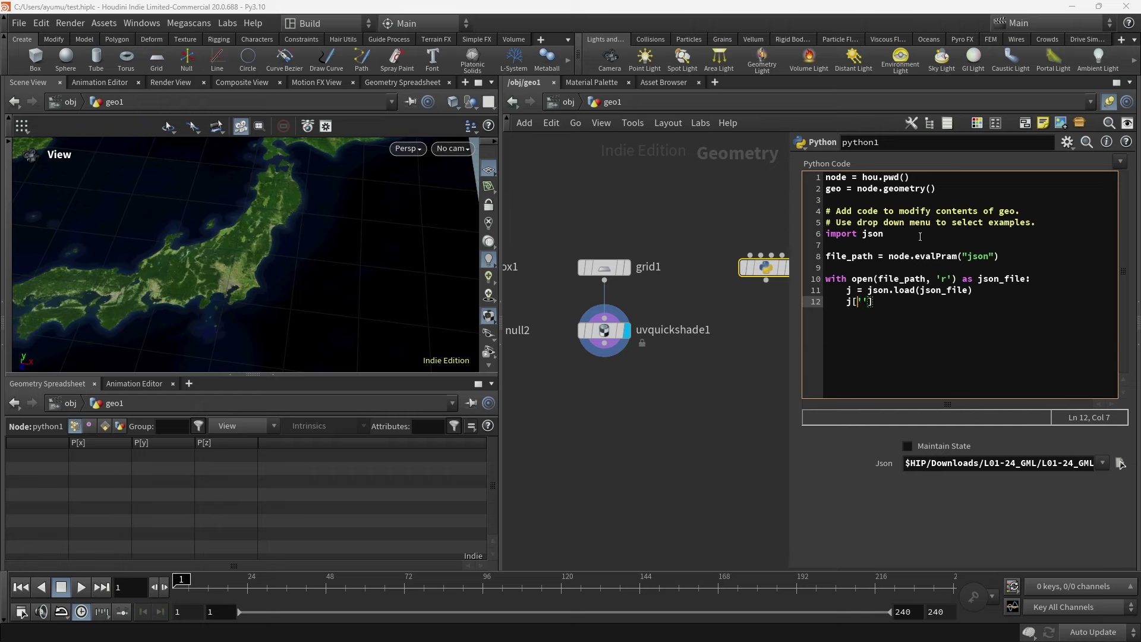
type("'")
key("Left")
key("Left")
key("Left")
key("Left")
key("shift+Right")
key("shift+Right")
key("shift+Right")
In VS Code, inspect the first feature's coordinates entry in L01-24.geojson.
key("alt+Tab")
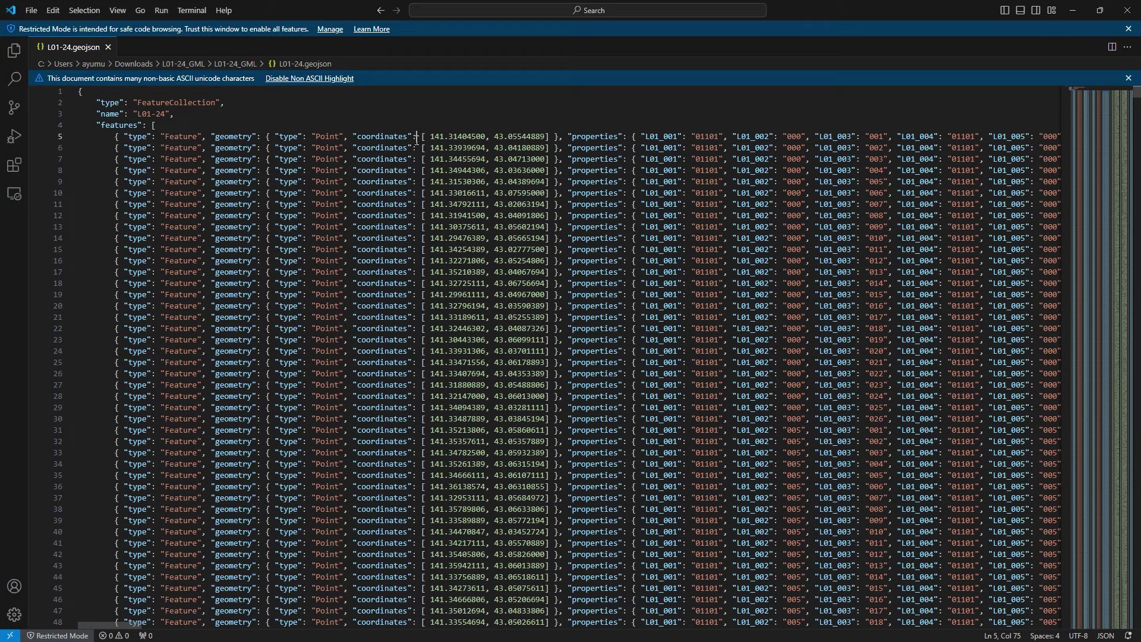
left_click_drag(350, 136, 564, 129)
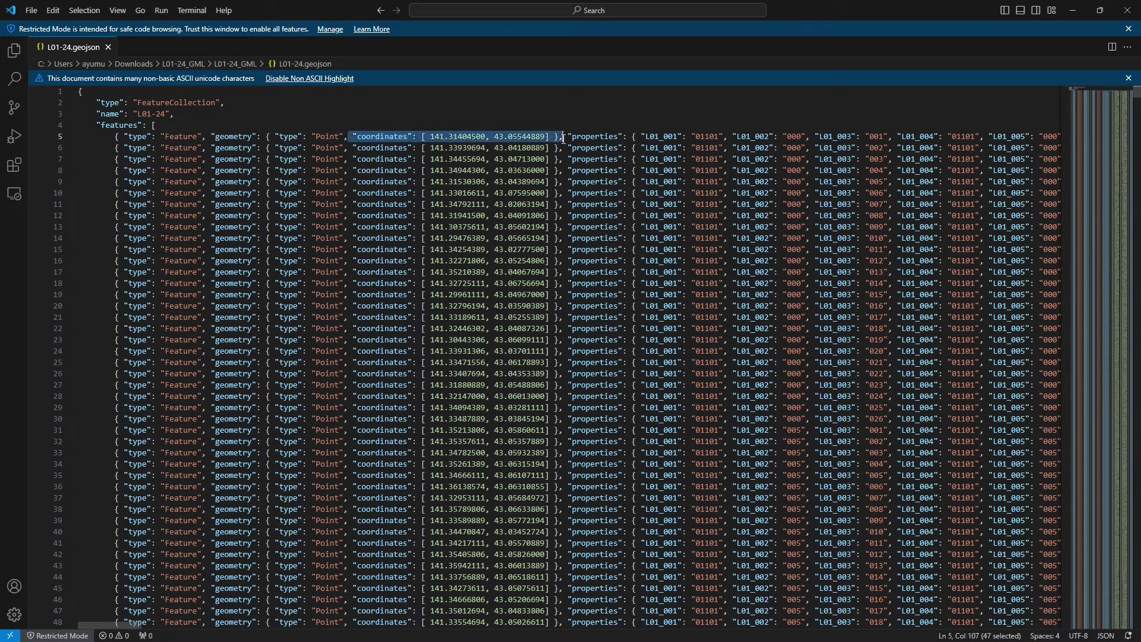
left_click(358, 136)
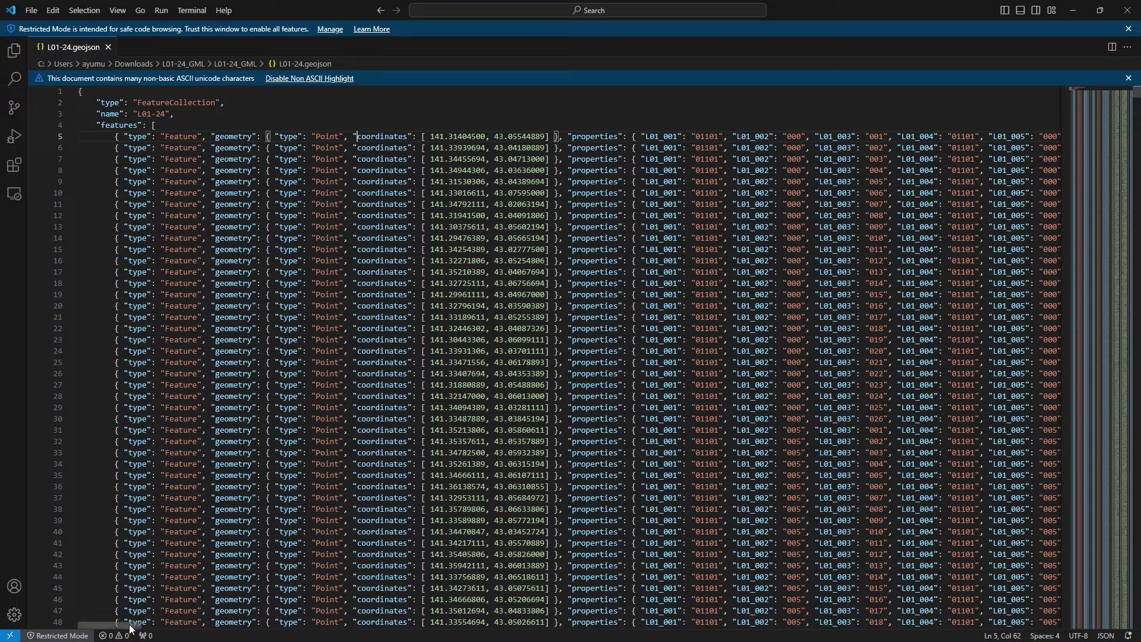
Locate the first feature's 431000 price value, then begin `for entry in j` in Houdini.
left_click_drag(107, 624, 146, 624)
left_click(698, 136)
double_click(699, 136)
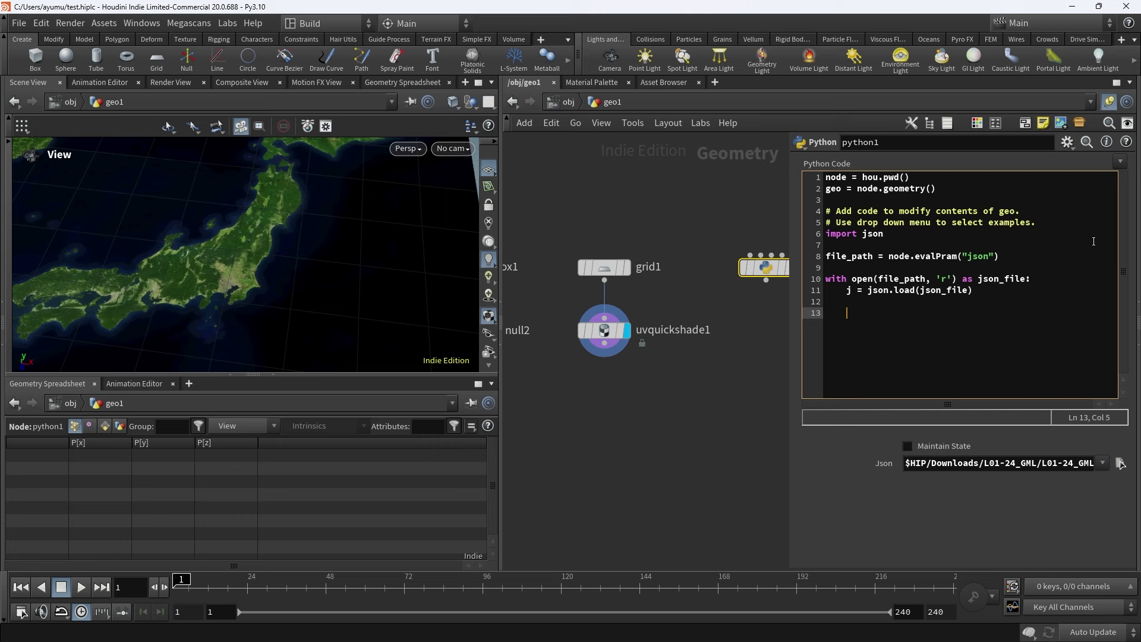
type("for ")
type("entry ")
type("in ")
type("j")
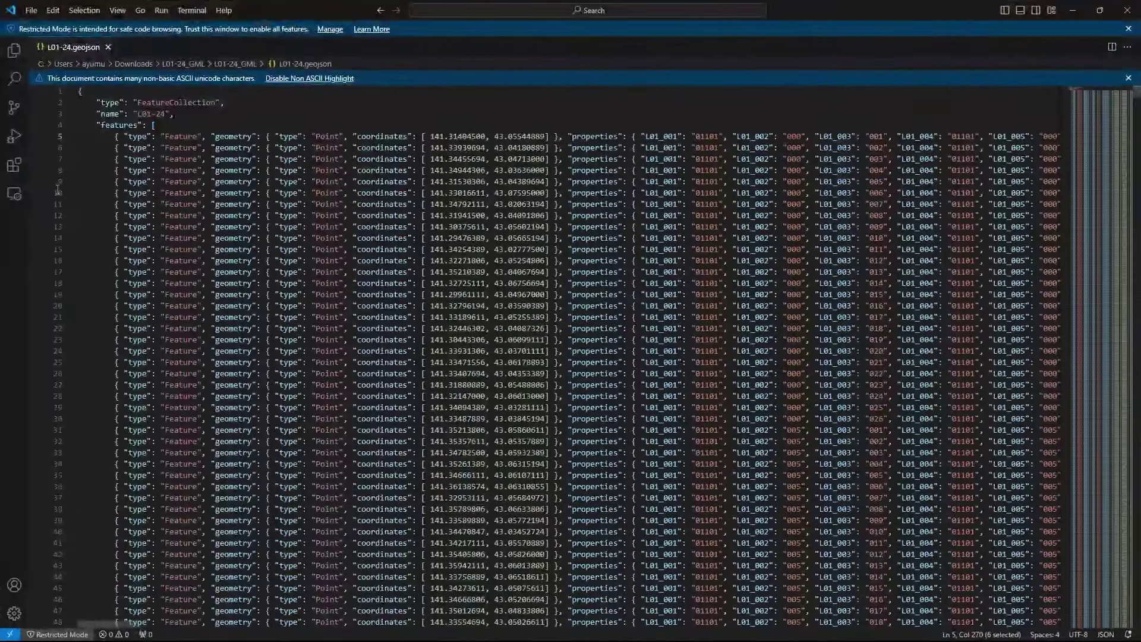
Complete line 13 as `for entry in j['features']:` and start the indented loop body.
double_click(112, 126)
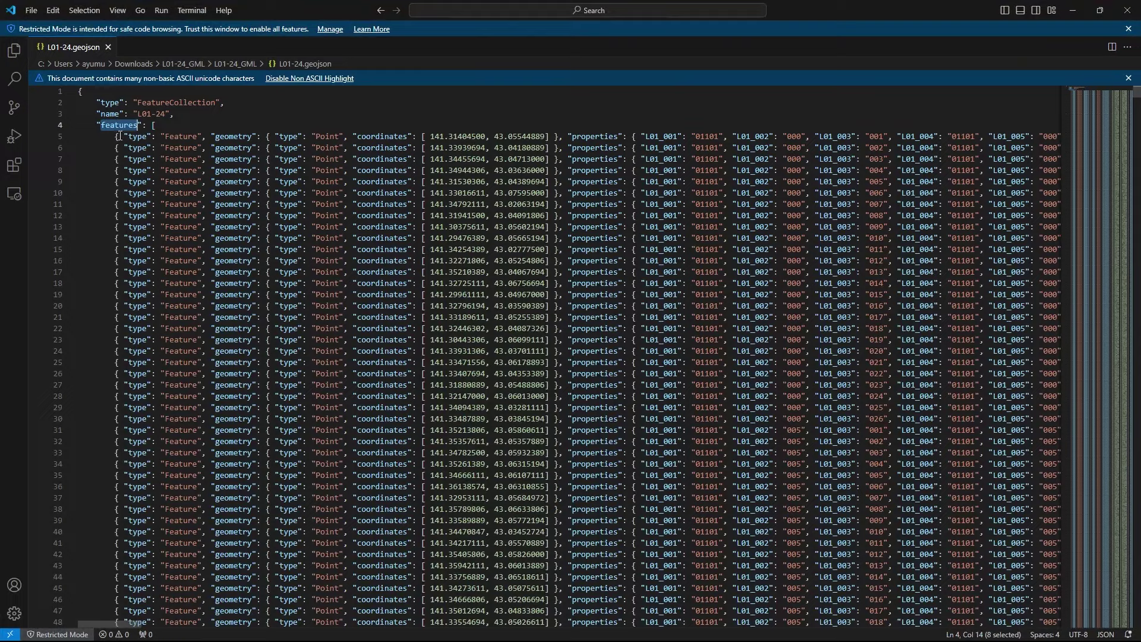
left_click(120, 126)
key("alt+Tab")
type("['")
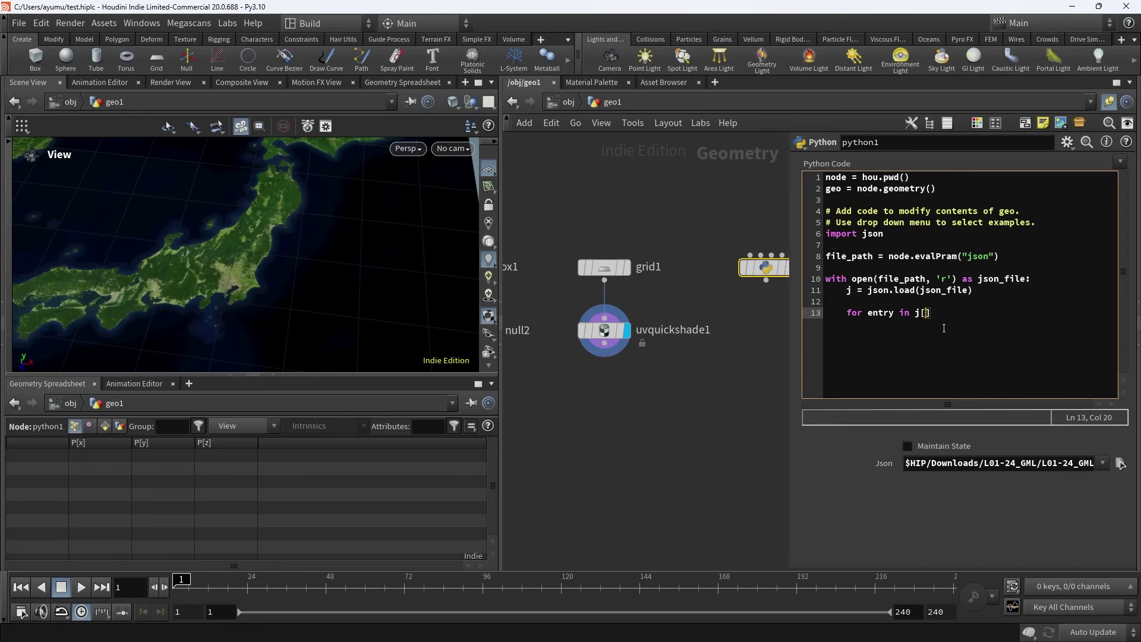
type("features")
type("']:")
key("Return")
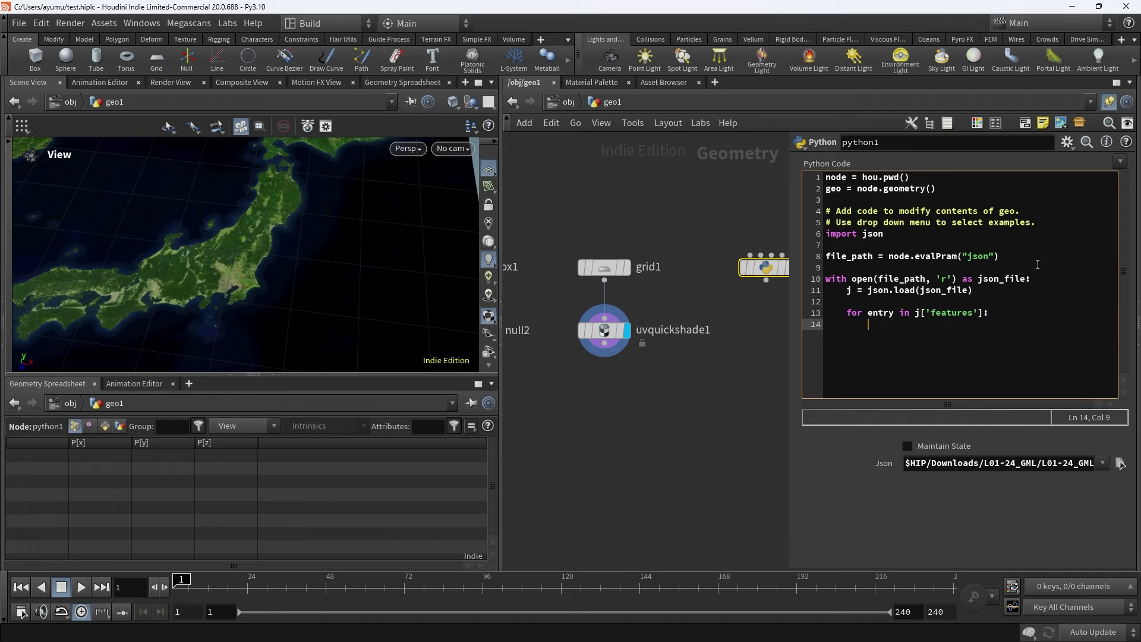
key("alt+Tab")
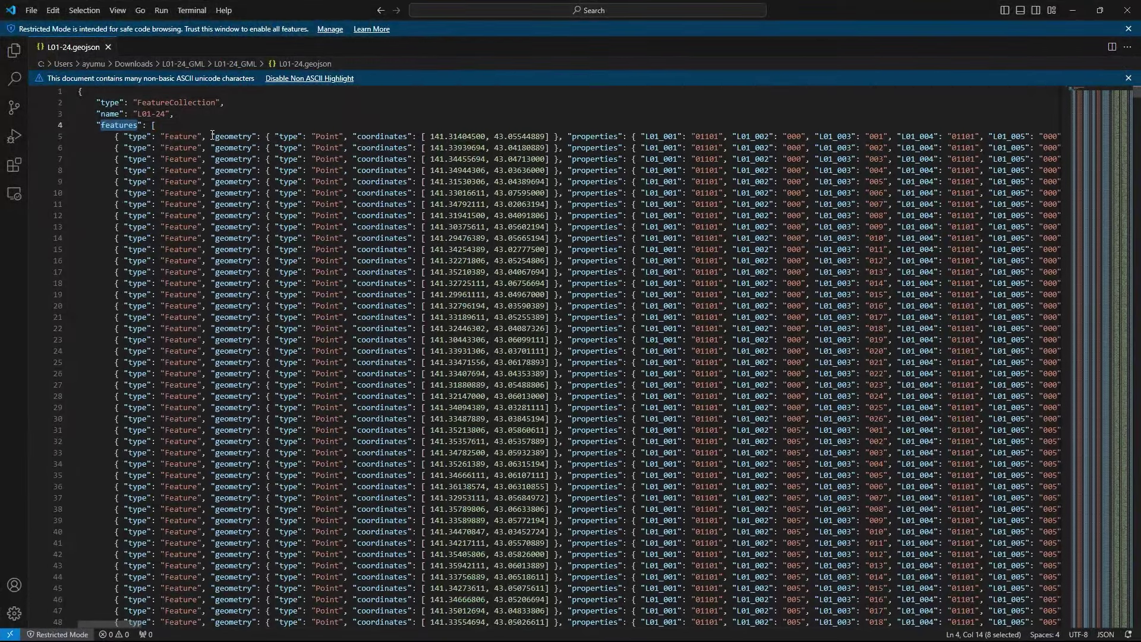
Confirm each feature's coordinate pair sits under geometry → coordinates in the GeoJSON, then return to Houdini.
double_click(217, 136)
double_click(184, 136)
double_click(232, 136)
left_click(362, 137)
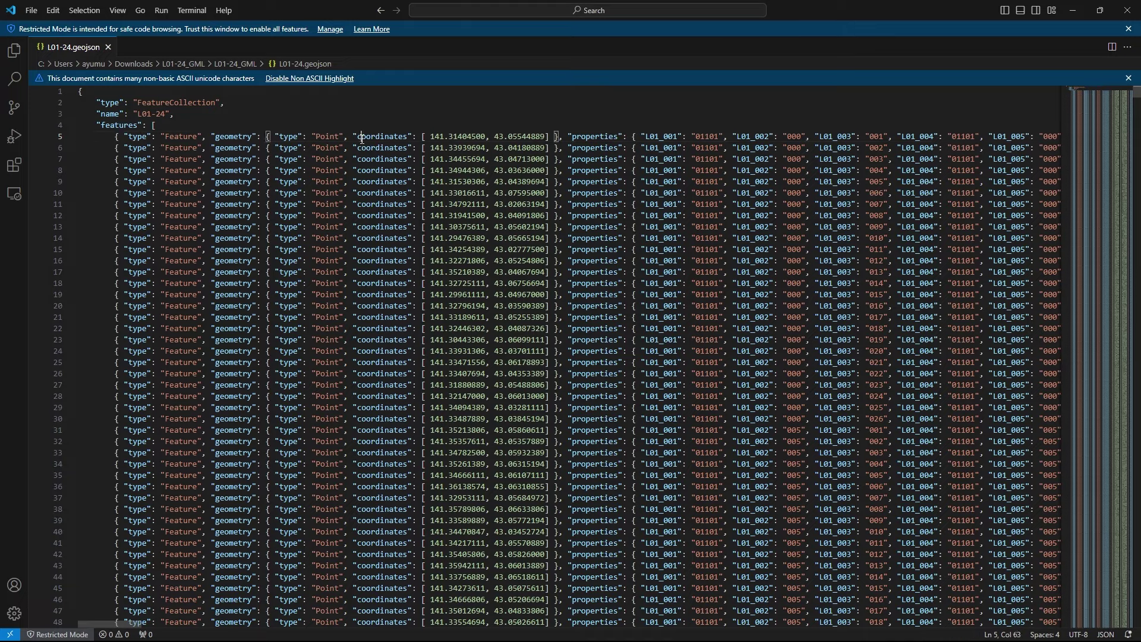
double_click(362, 138)
left_click_drag(430, 136, 547, 137)
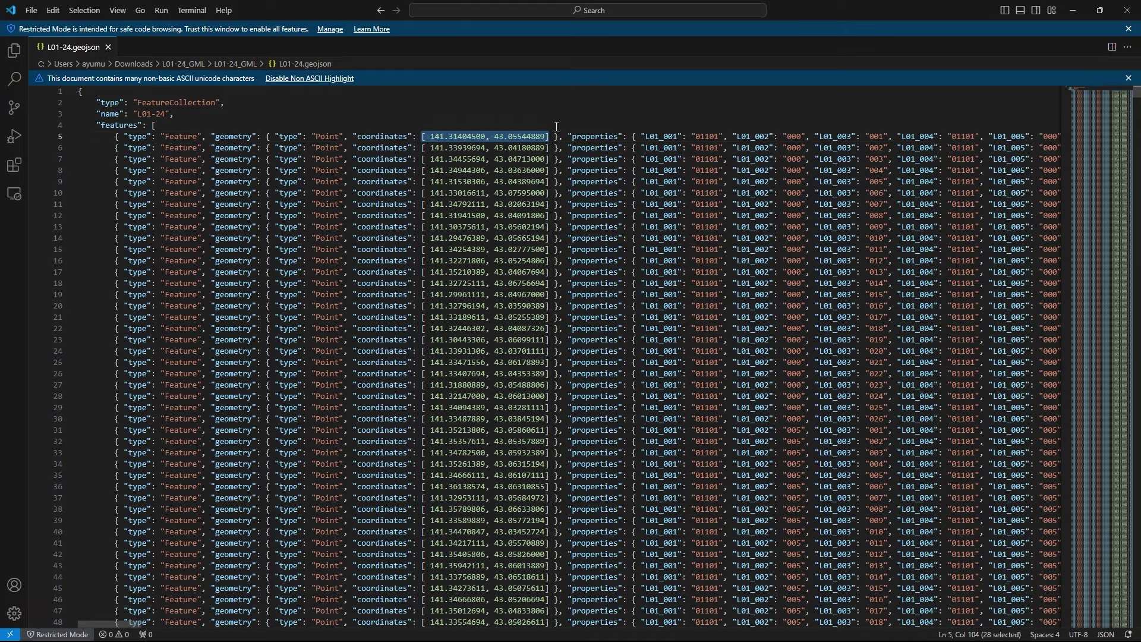
left_click(1073, 10)
Write `pos = entry['geometry']['coordinates']` inside the loop.
type("ent")
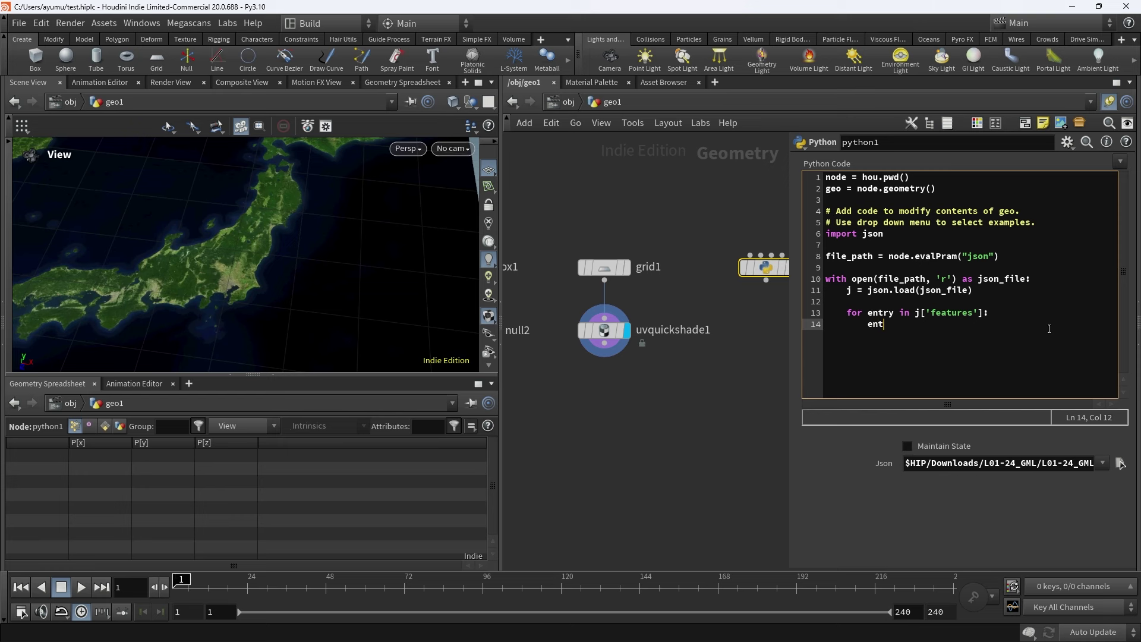
type("ry[]")
key("Left")
type("'ge")
type("ometry")
key("Right")
key("Right")
type("['co")
type("ordinate")
type("s")
key("Up")
key("Down")
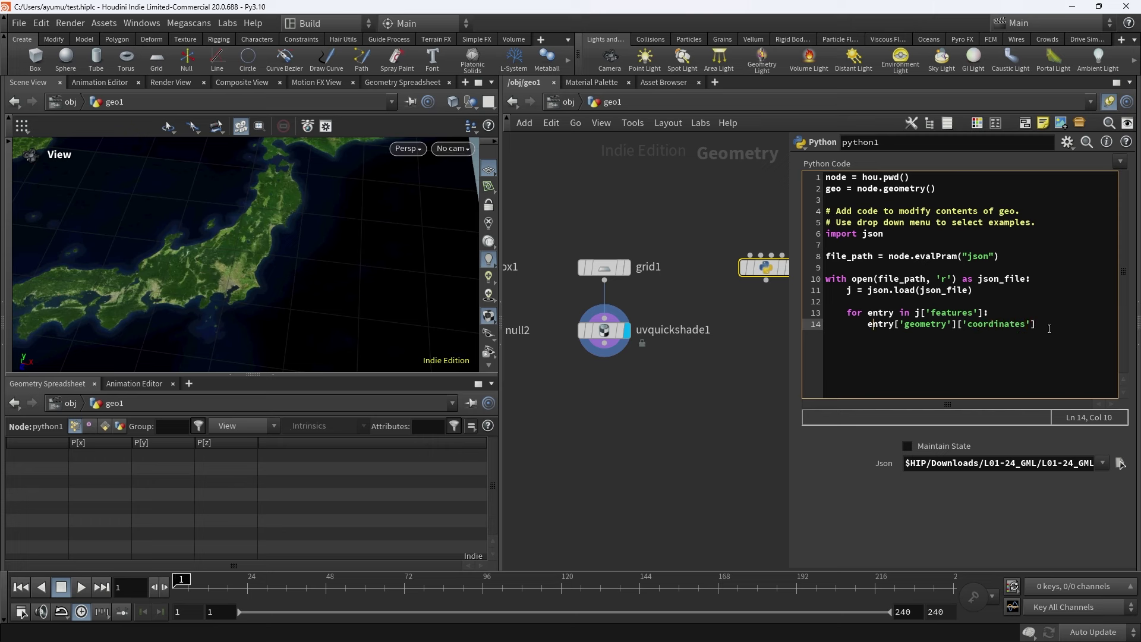
key("Home")
type("pos =")
key("End")
key("Return")
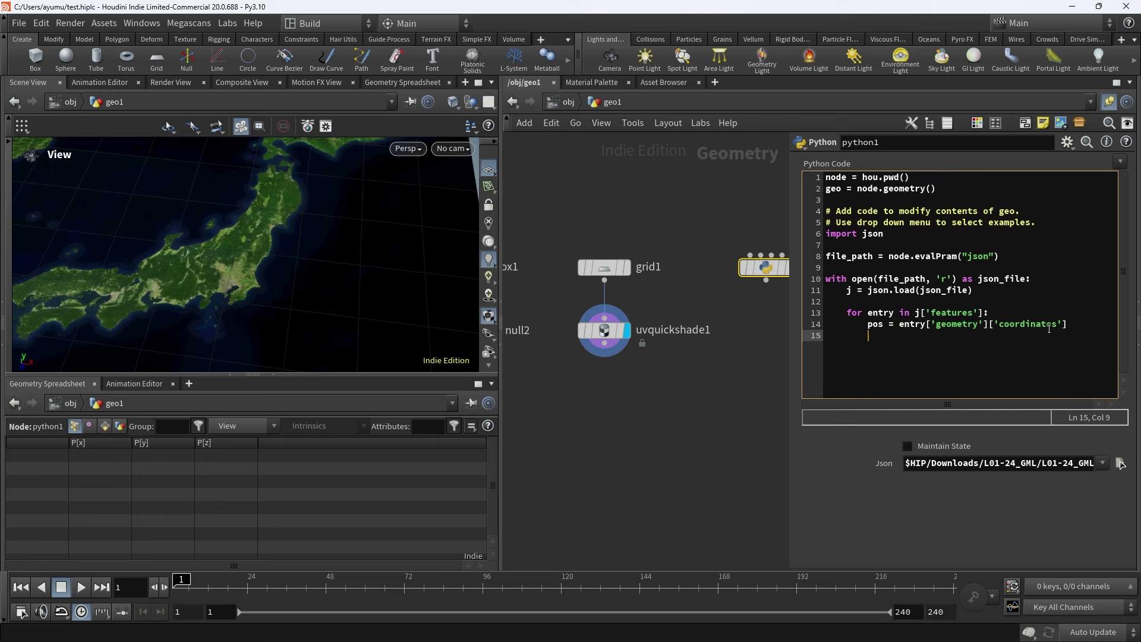
Add `pt = geo.createPoint()` above it and `pt.setPosition(pos)` below it.
key("Up")
key("Return")
key("Up")
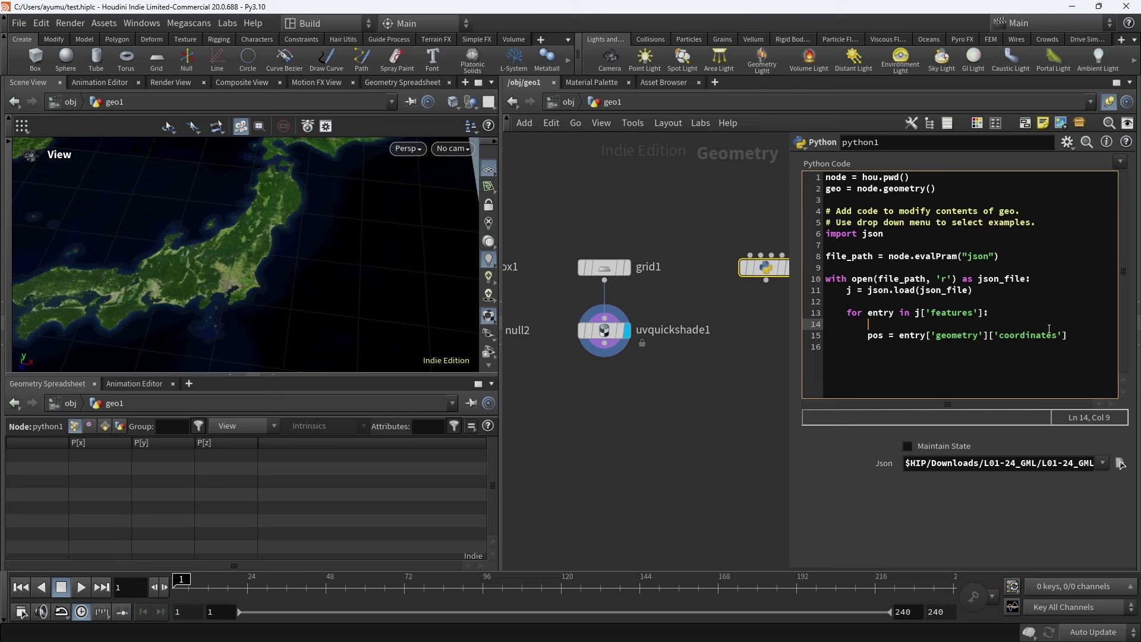
type("geo.")
type("create")
type("Point()")
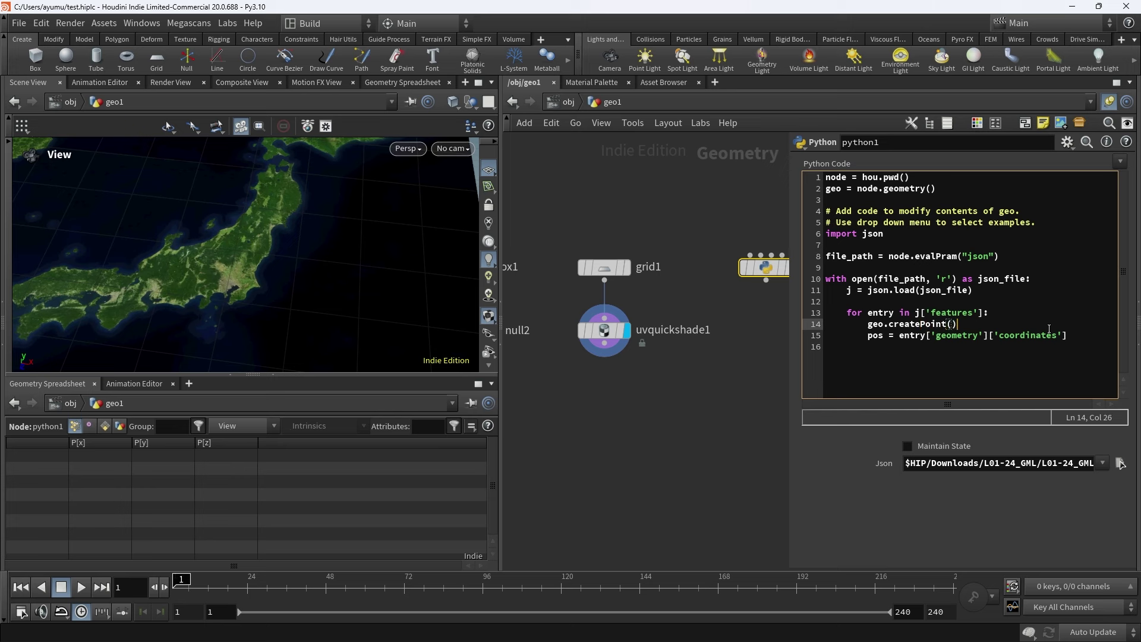
key("Left")
key("Left")
key("Left")
key("Left")
key("Left")
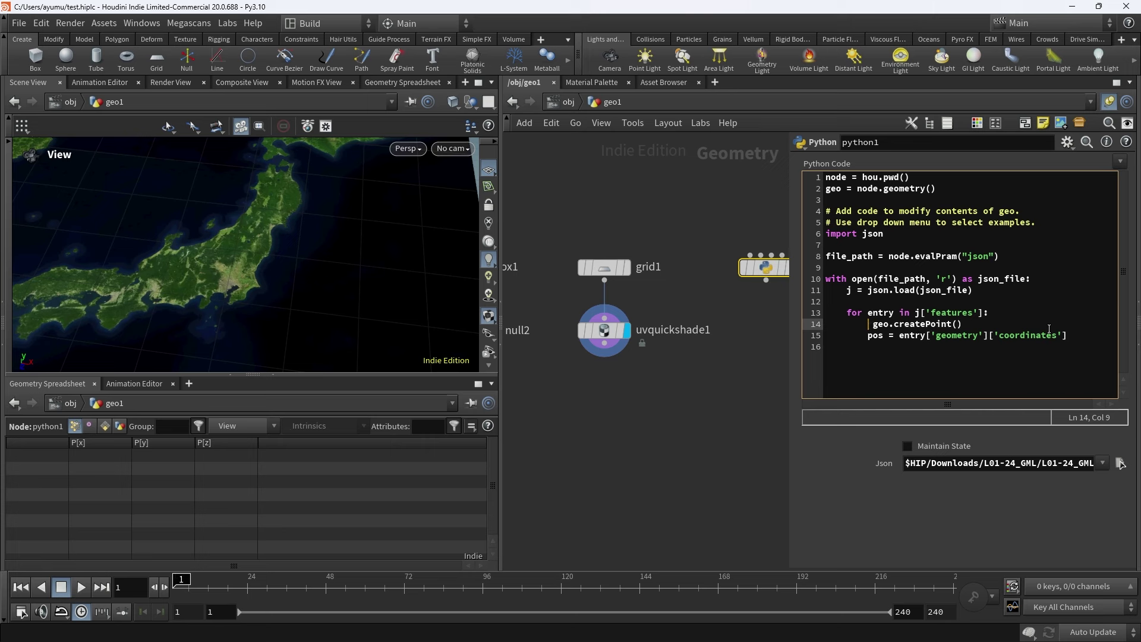
type("pt ")
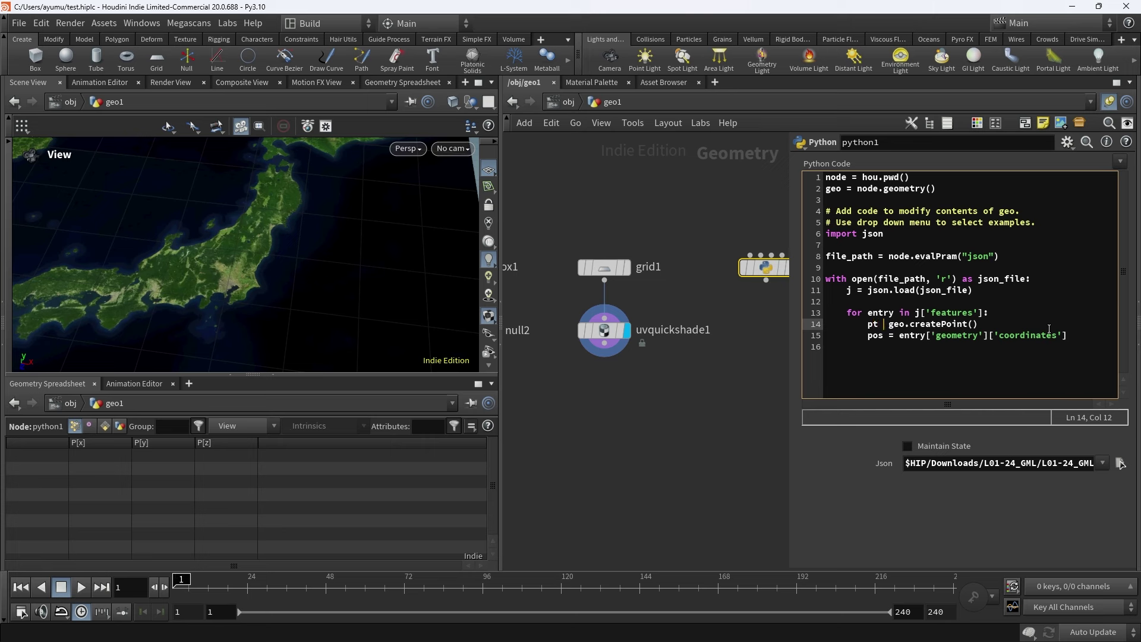
type("=")
key("Down")
key("Down")
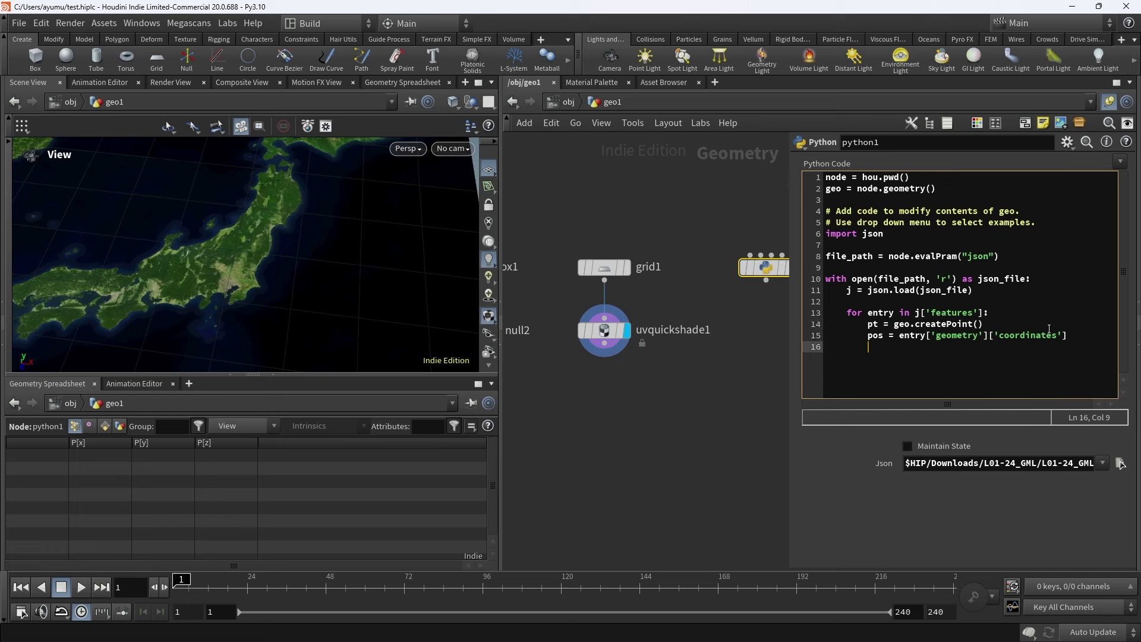
type("pt")
type(".set")
type("Po")
type("stion")
key("BackSpace")
key("BackSpace")
key("BackSpace")
key("BackSpace")
type("ition")
type("(pos")
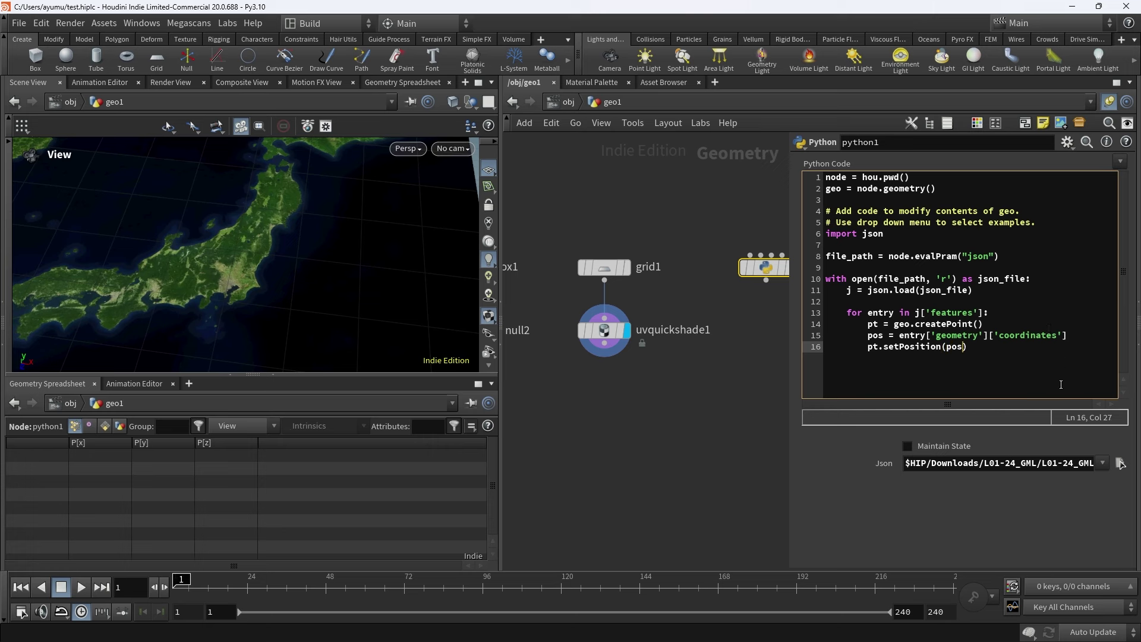
Read python1's error and fix the evalPram typo to evalParm on line 8.
middle_click_drag(755, 343, 683, 343)
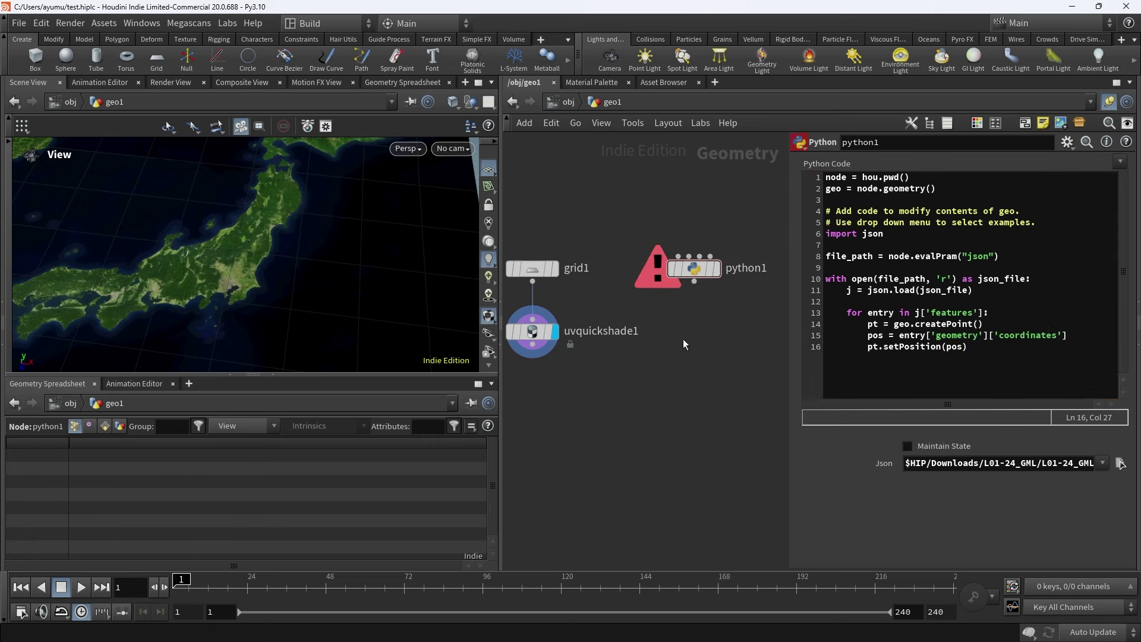
middle_click(694, 267)
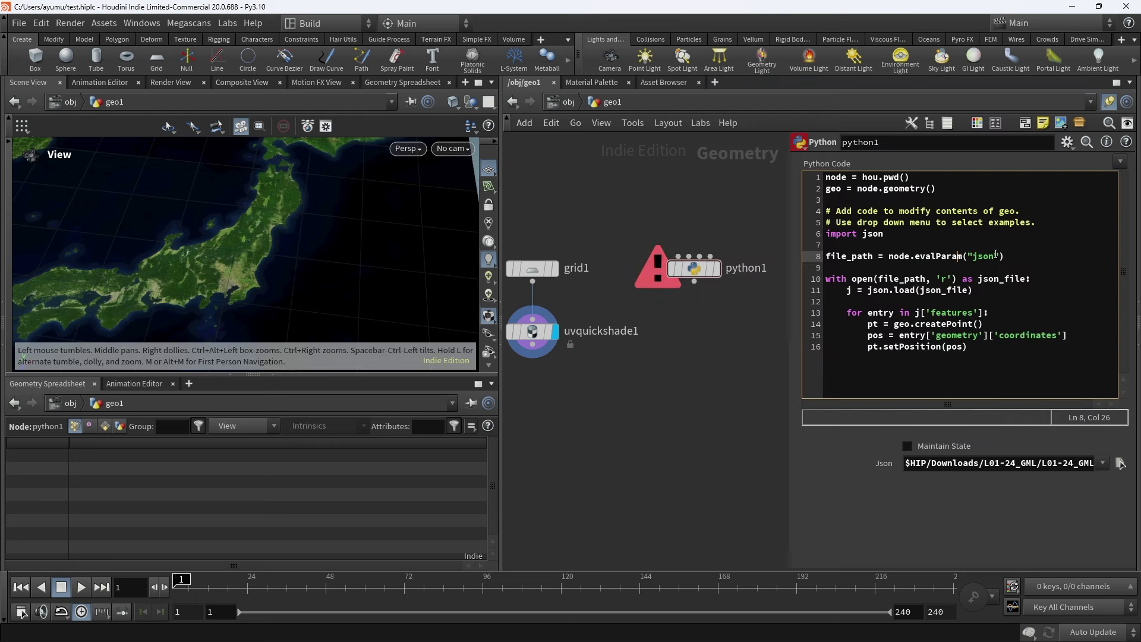
left_click(913, 268)
key("Up")
key("Left")
key("Left")
key("BackSpace")
key("BackSpace")
type("r")
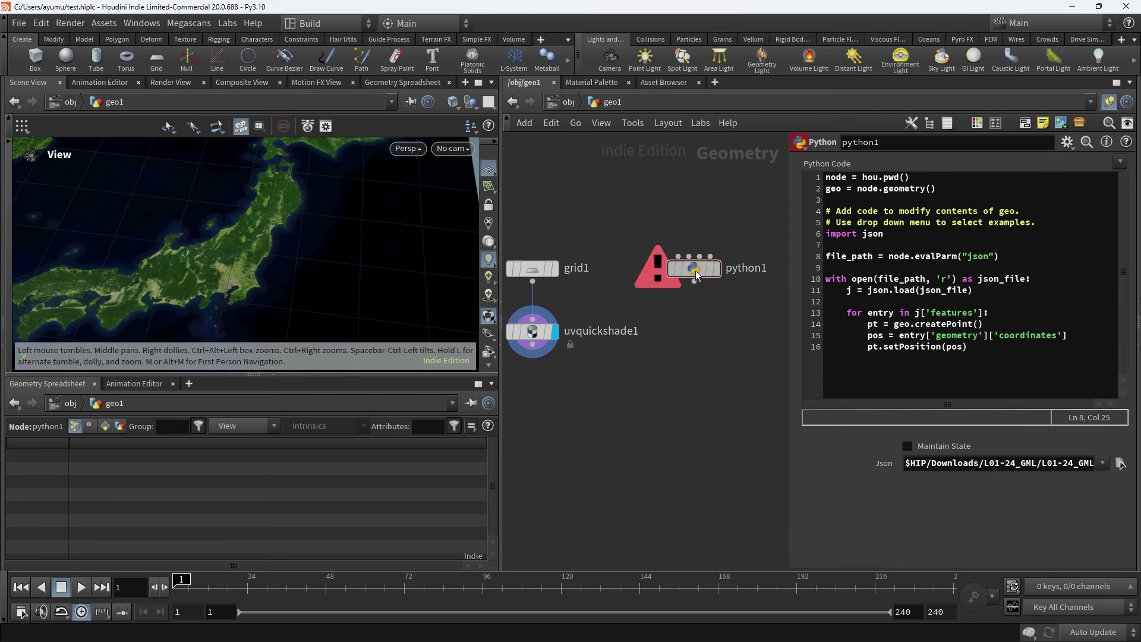
middle_click(688, 275)
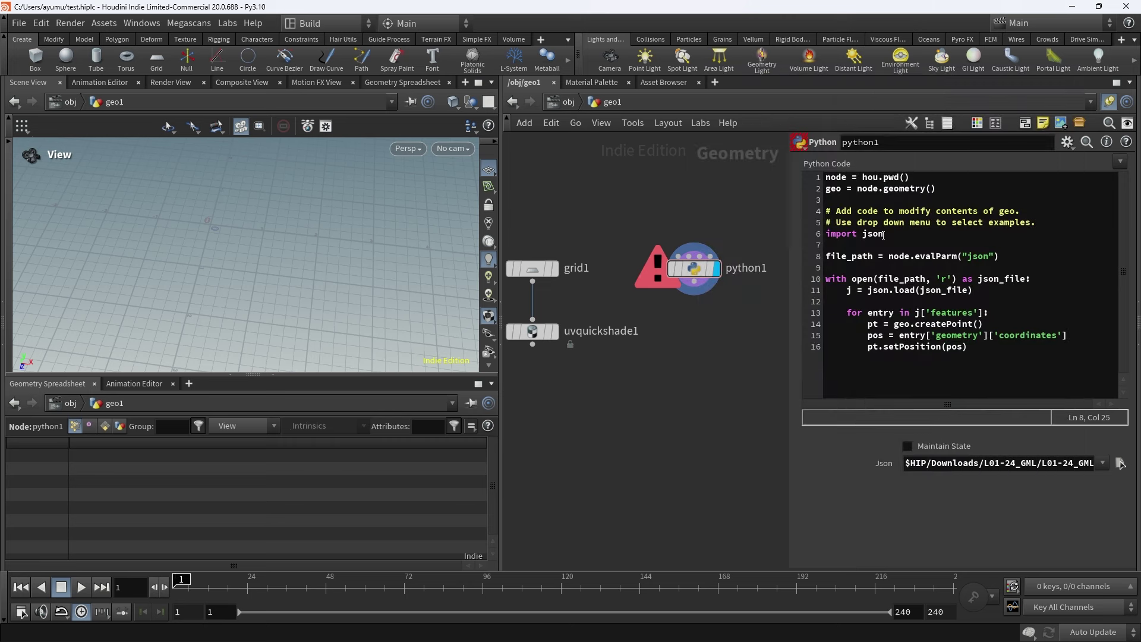
Insert `pos.append(0)` before setPosition so each point gets a zero Z value.
left_click(1059, 336)
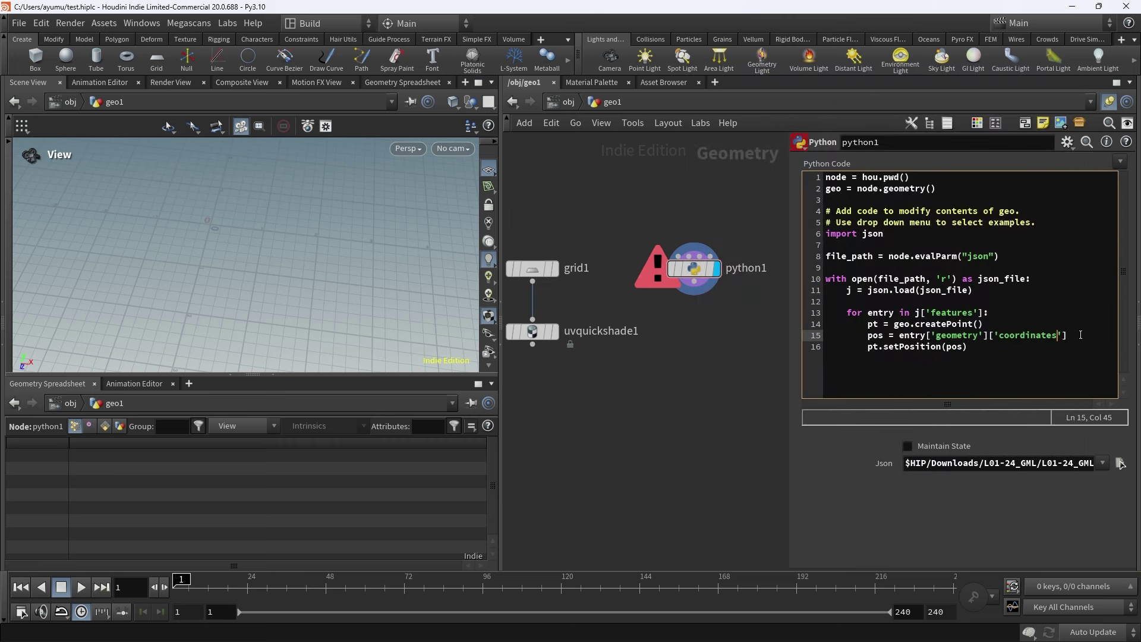
left_click(1080, 335)
key("Delete")
key("ctrl+z")
key("Return")
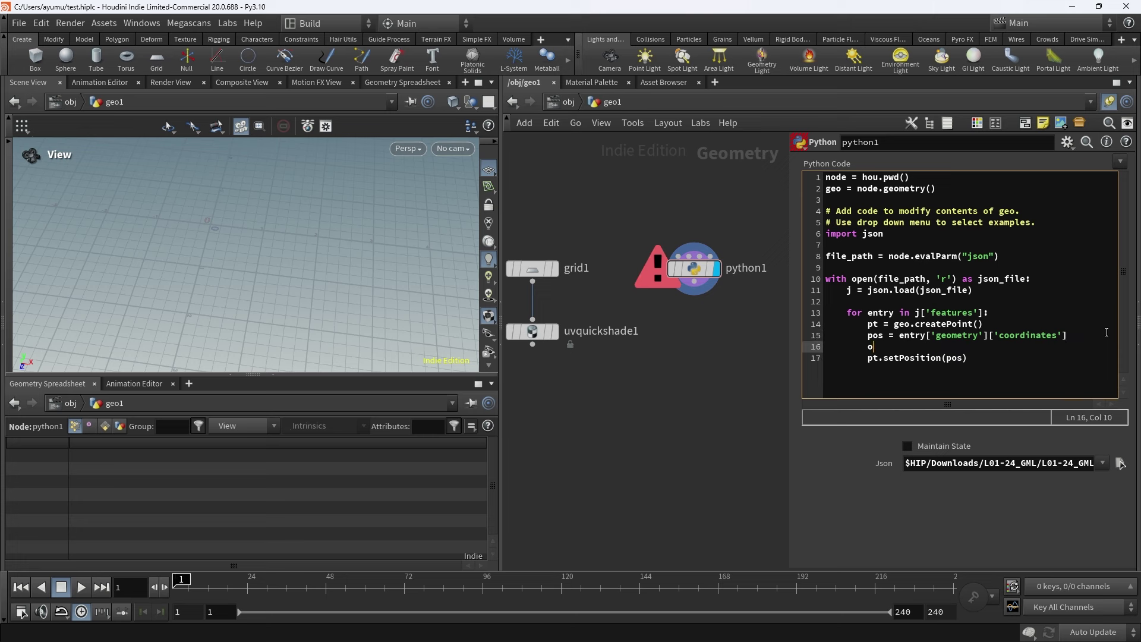
type("pos.")
type("append(0")
type(")")
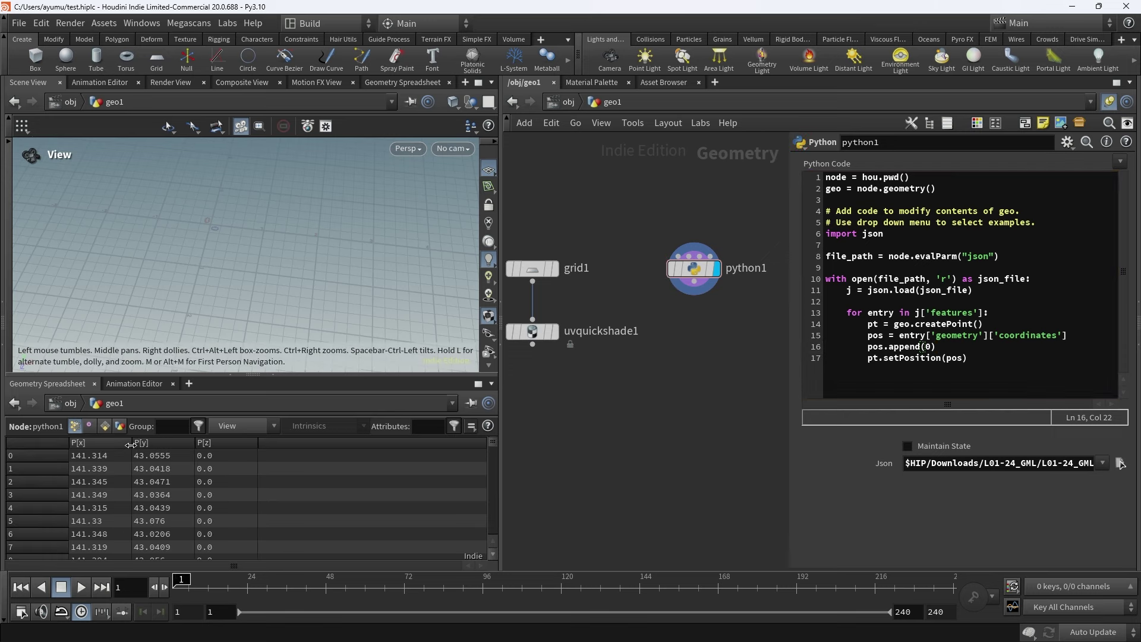
Widen the P[x] spreadsheet column and frame the Japan-shaped point cloud in the viewport.
left_click_drag(131, 444, 148, 445)
scroll(145, 498, "down", 2)
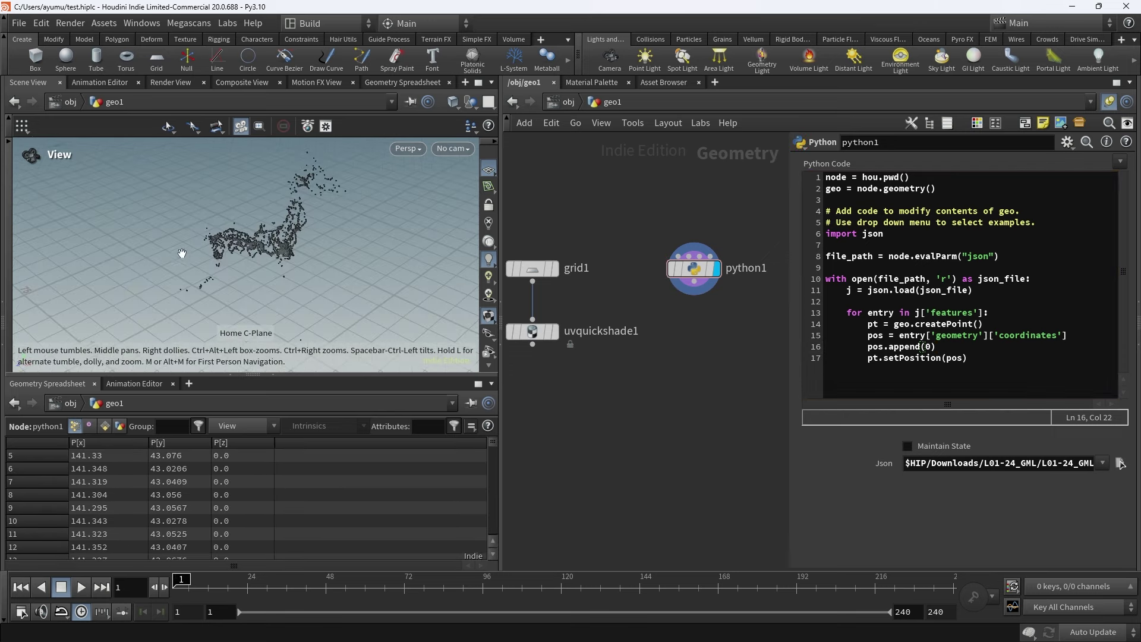
mouse_move(182, 253)
left_mouse_down()
mouse_move(279, 185)
mouse_move(269, 202)
mouse_move(278, 185)
mouse_move(265, 167)
left_mouse_up()
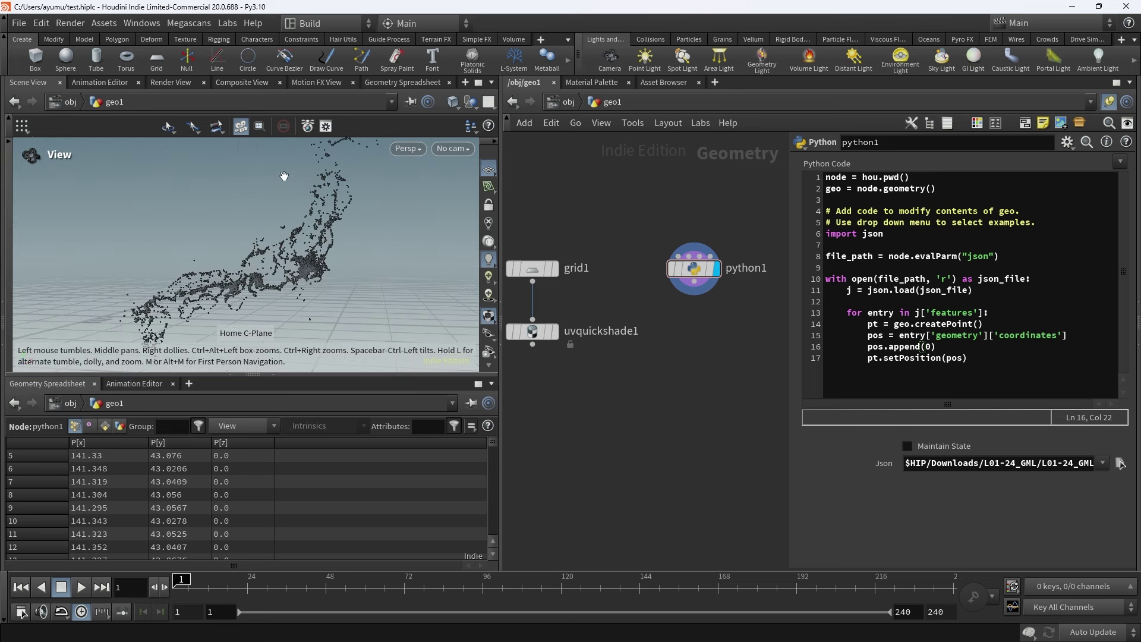
scroll(279, 205, "down", 3)
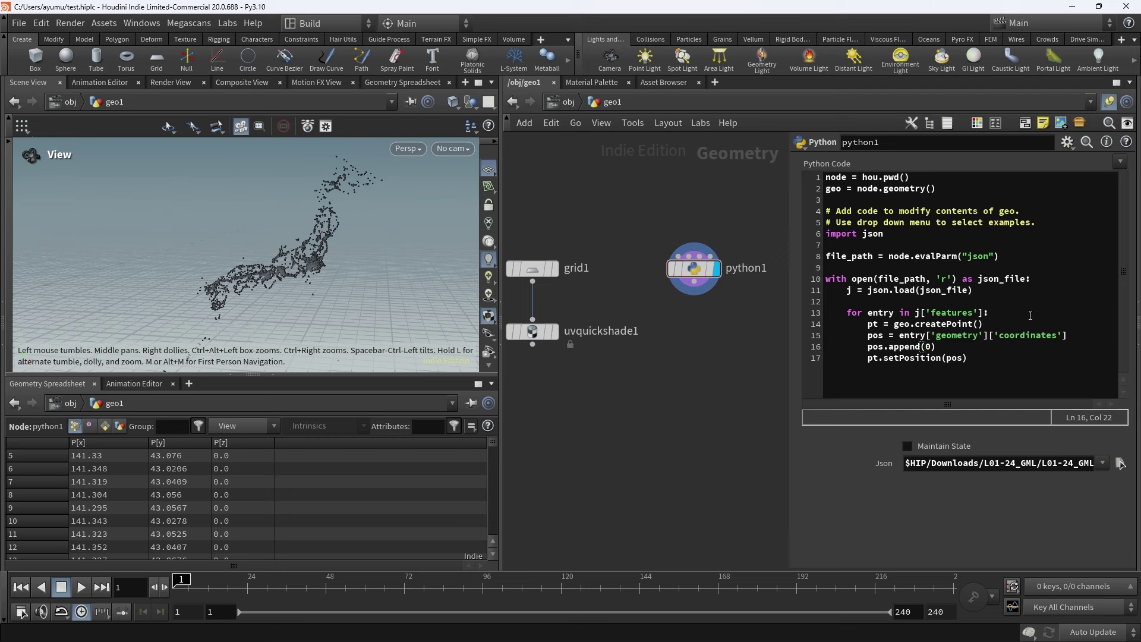
scroll(324, 248, "up", 3)
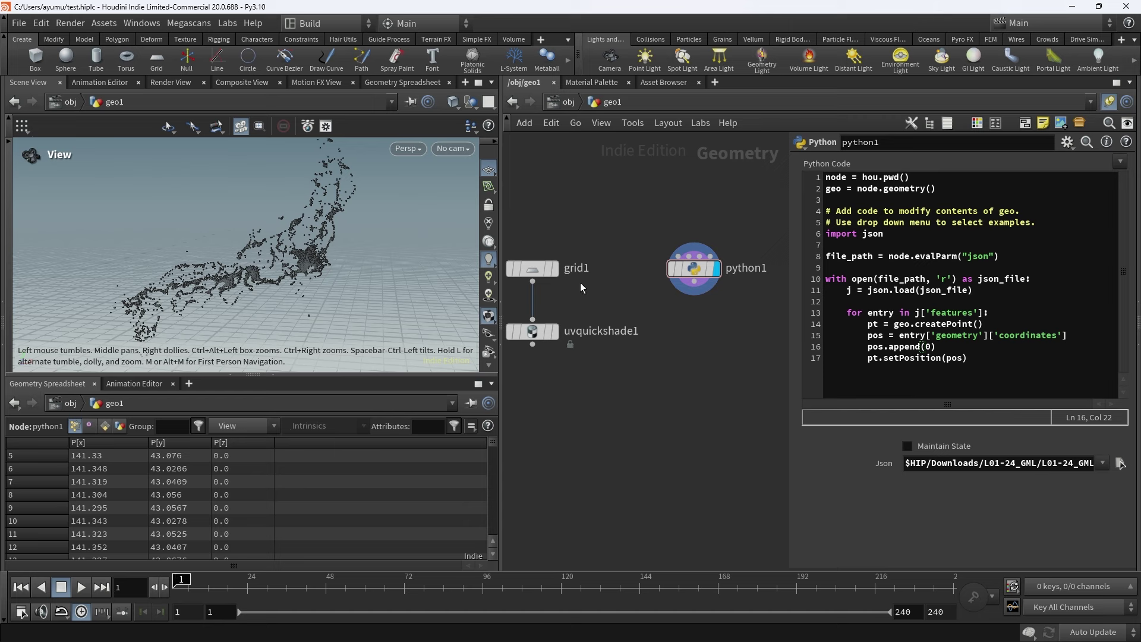
left_click(917, 290)
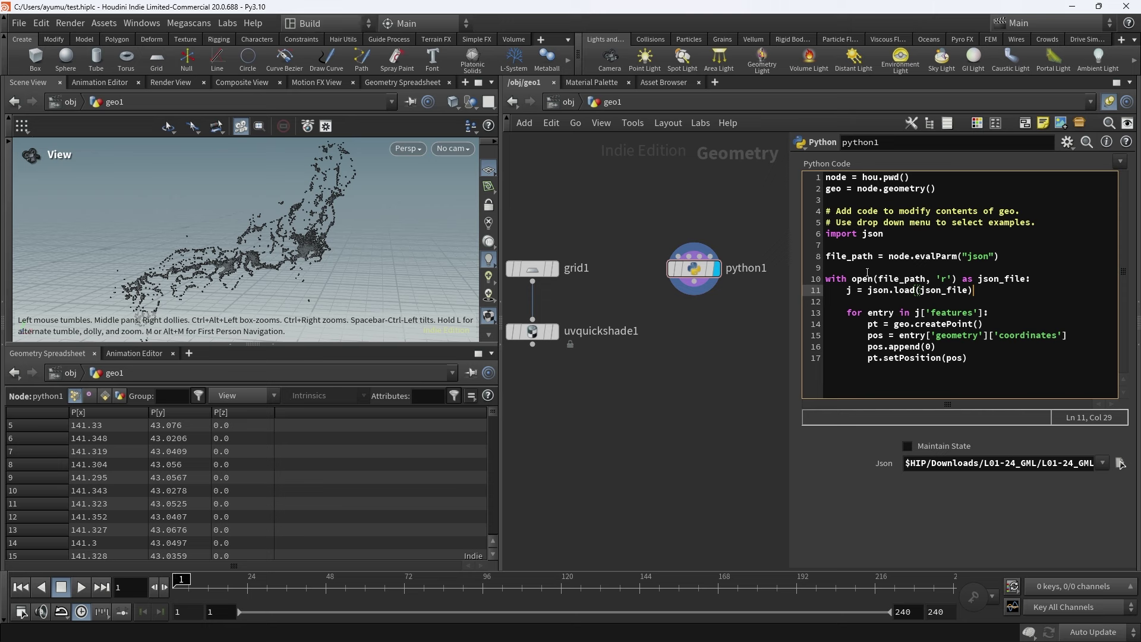
Add `geo.addAttrib(hou.attribType.Point, "price", 0)` after the JSON load line.
key("Return")
type("geo.")
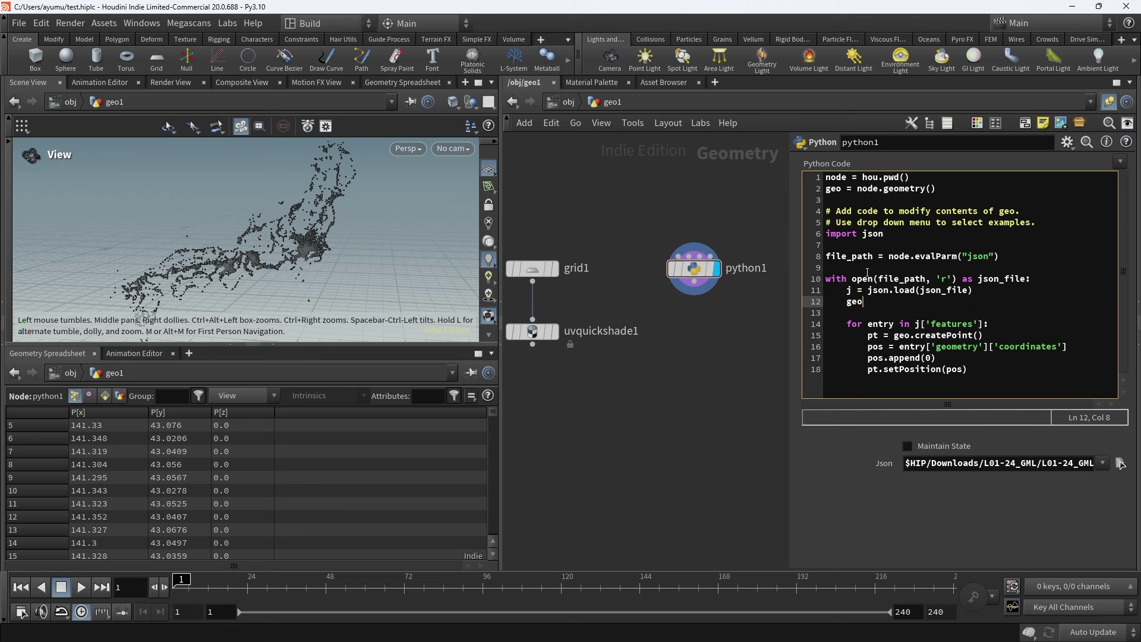
type("addAttrib(")
type("hou.a")
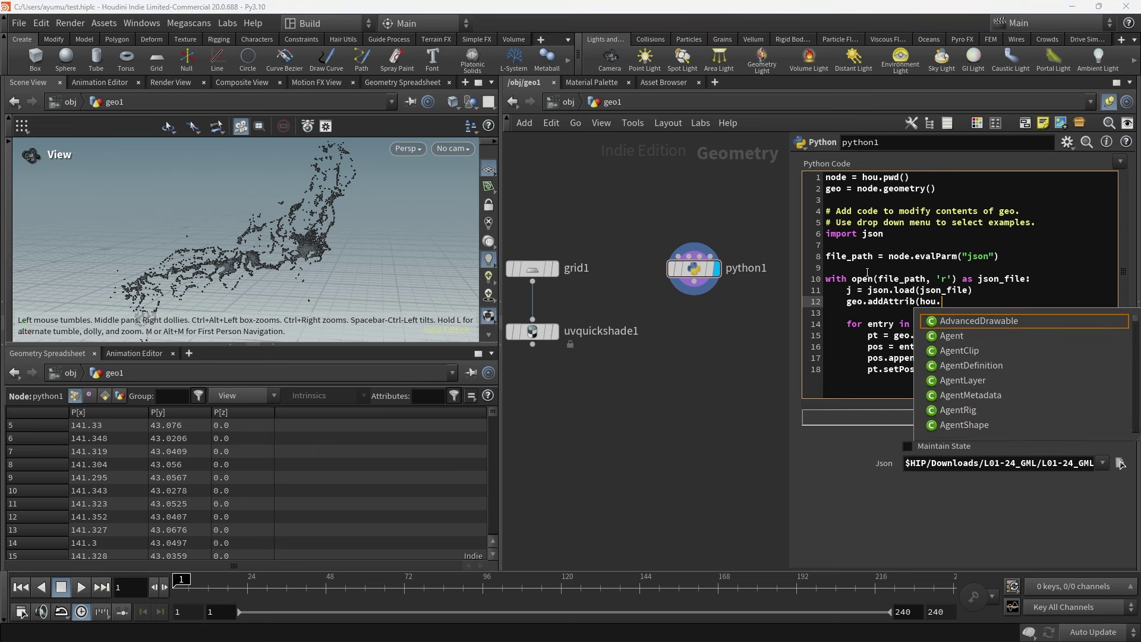
type("tt")
key("Return")
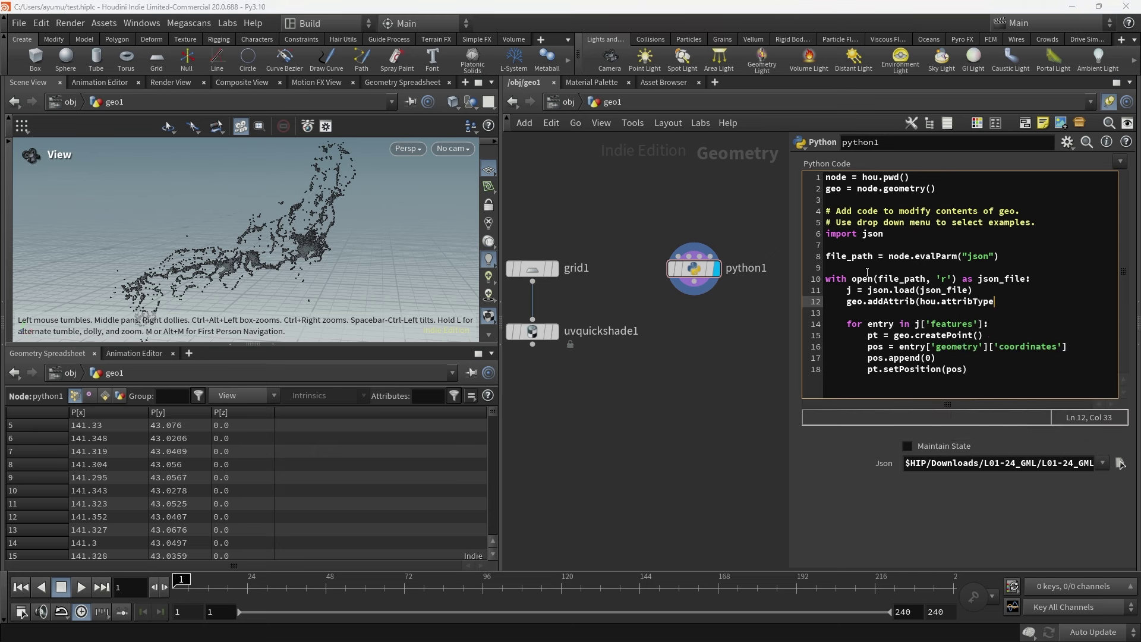
type(".Point,")
type("\"\"")
type("ce\"")
type("m")
type(")")
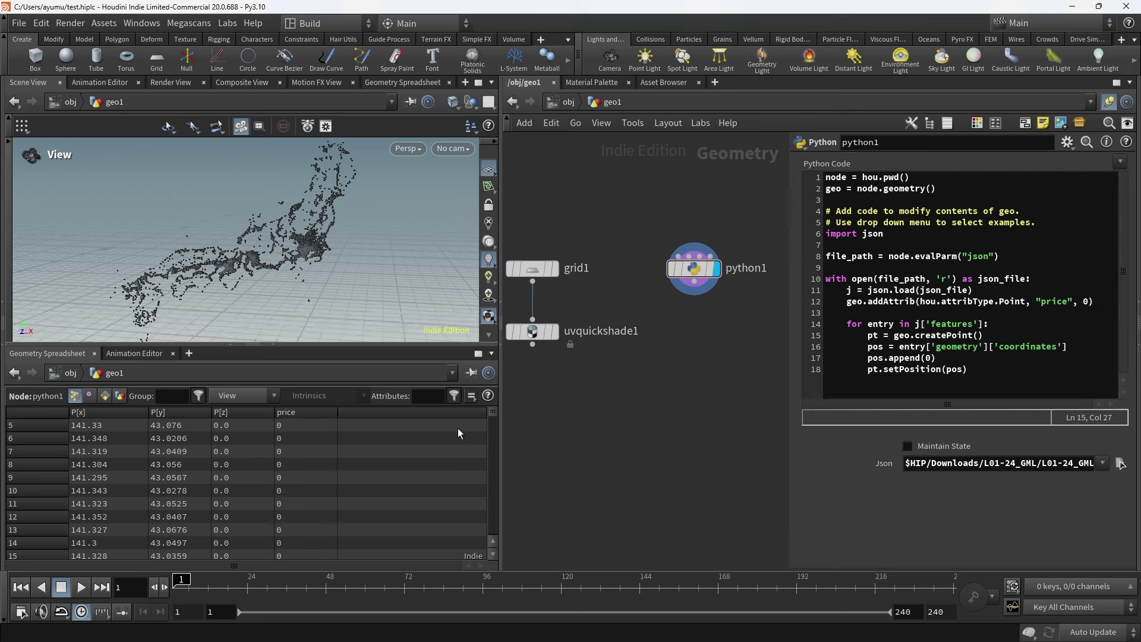
scroll(356, 487, "up", 5)
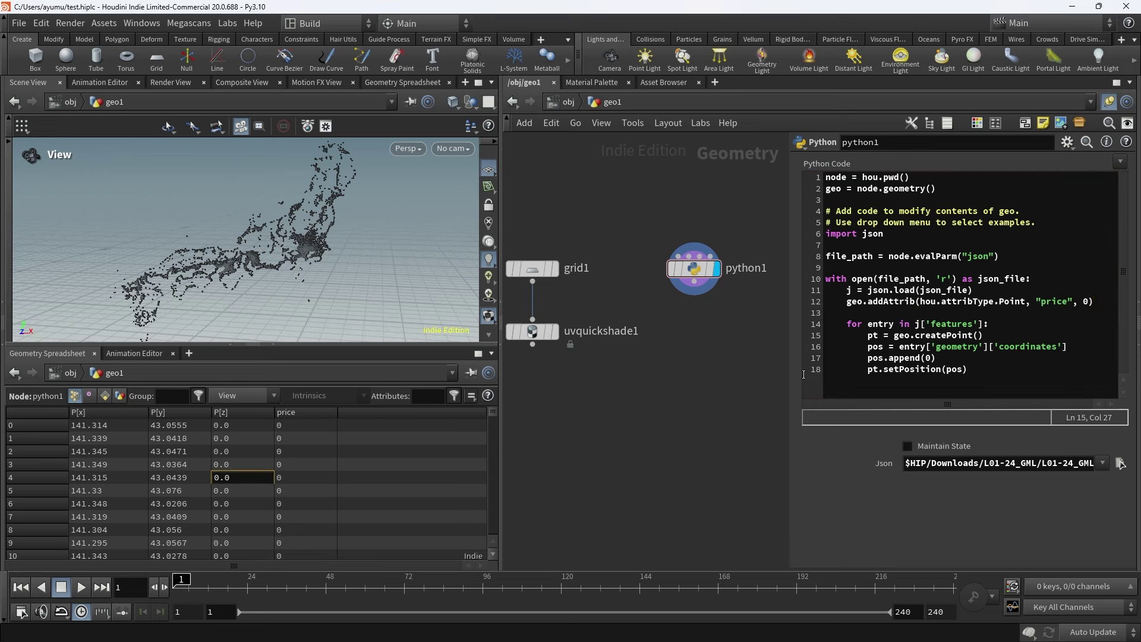
Start a price line in the loop and find the L01_008 price key in the GeoJSON.
left_click(1096, 378)
key("Return")
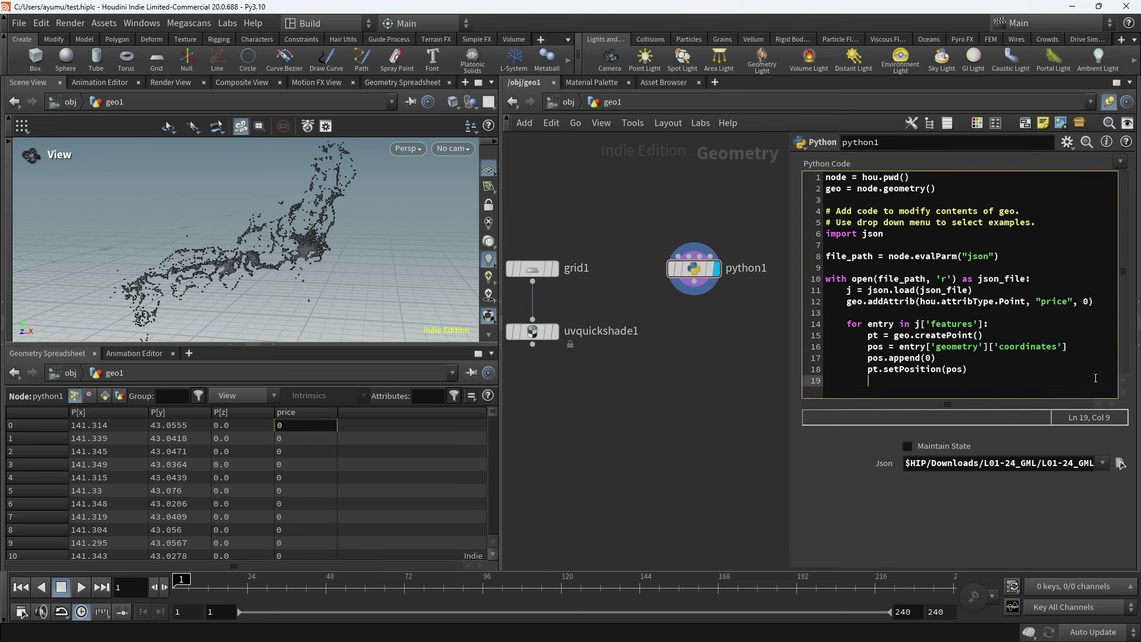
type("p")
key("Return")
type("price = ene")
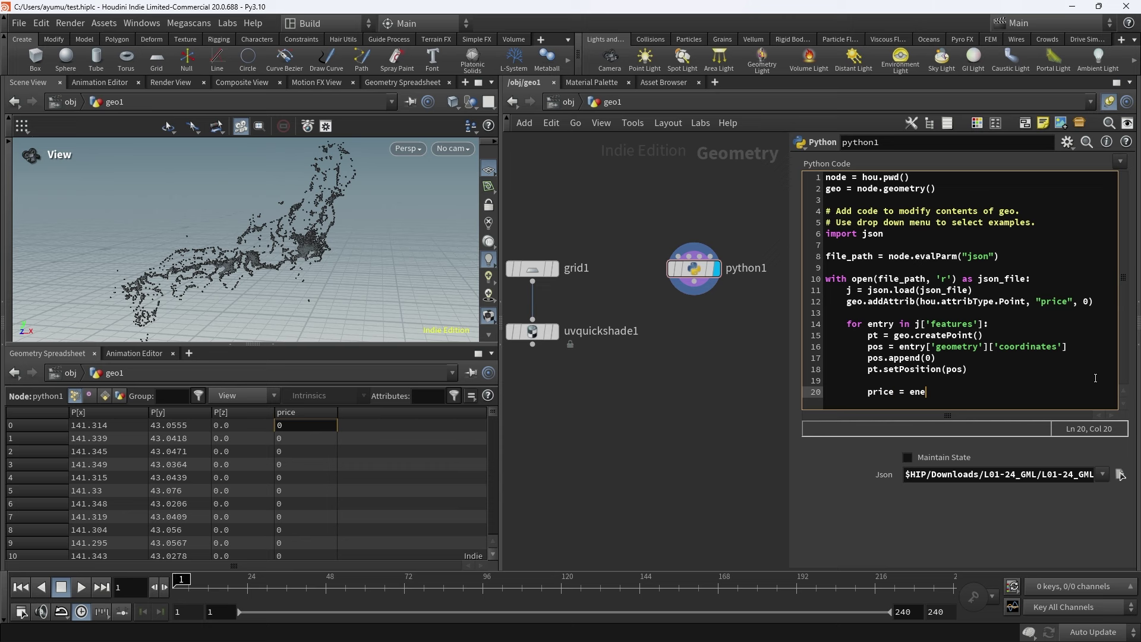
type("['")
key("alt+Tab")
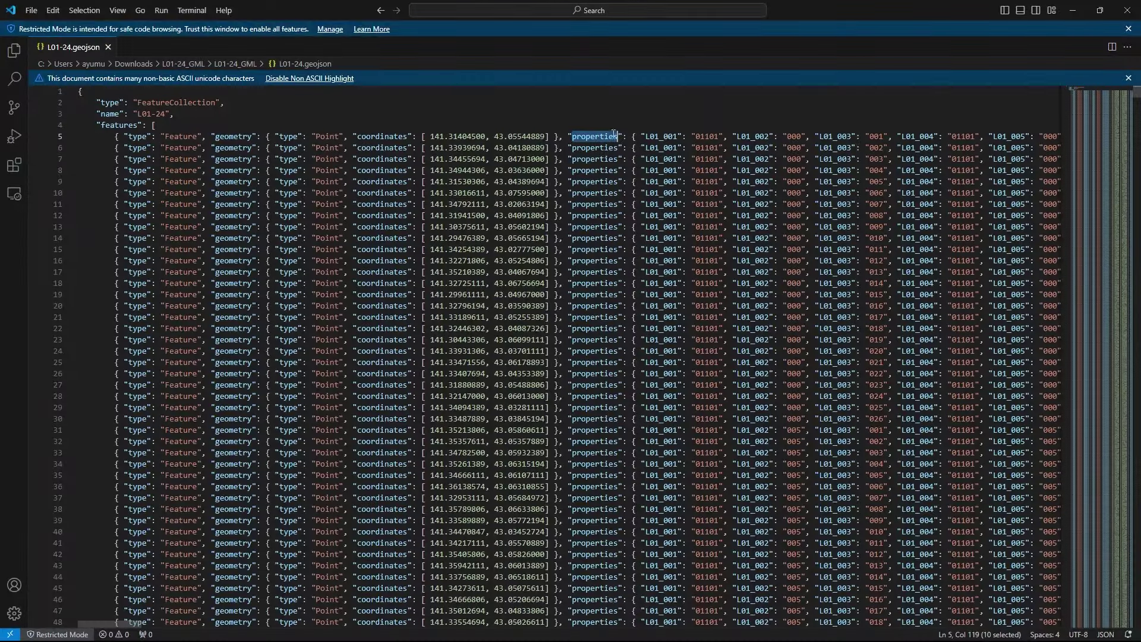
scroll(658, 271, "right", 5)
scroll(658, 272, "right", 1)
scroll(659, 272, "right", 2)
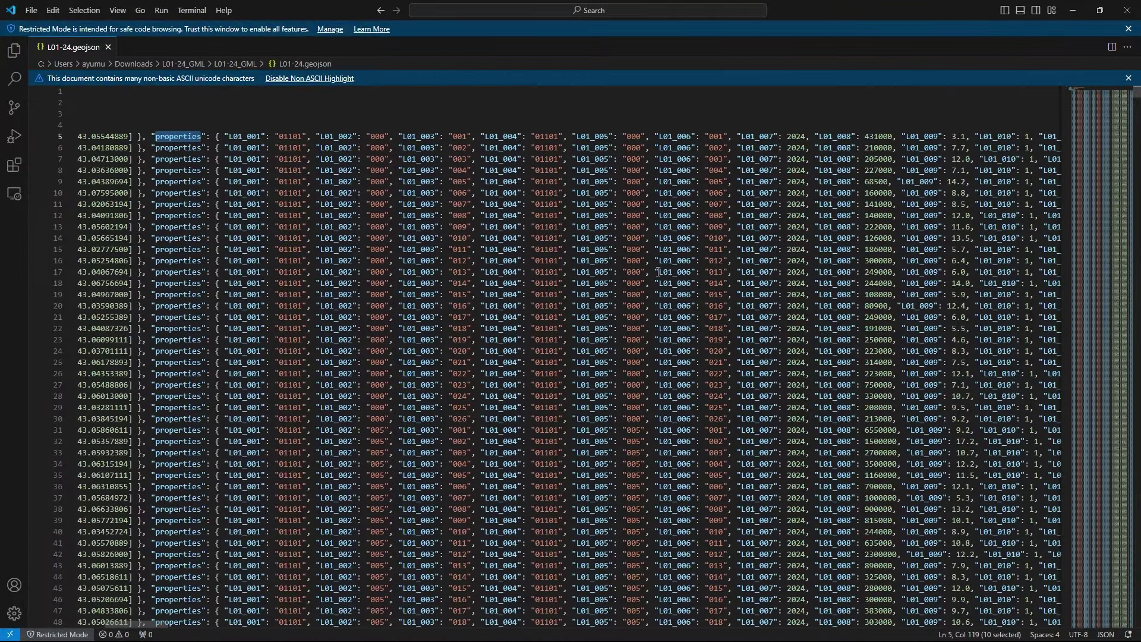
double_click(839, 137)
Complete the loop line as `price = entry['properties']['L01_008']`.
left_click(1072, 10)
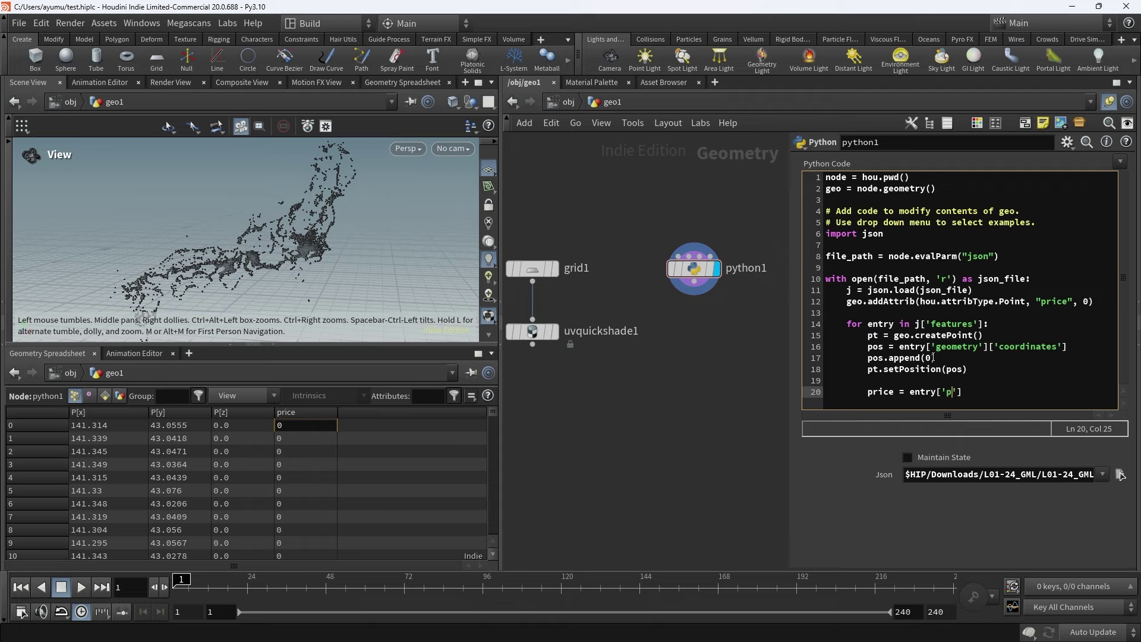
type("ropertie")
type("s']['")
type("L")
type("01_008")
left_click(1080, 391)
Add `pt.setAttribValue("price", price)` and recook, checking prices like 431000 in the spreadsheet.
key("Return")
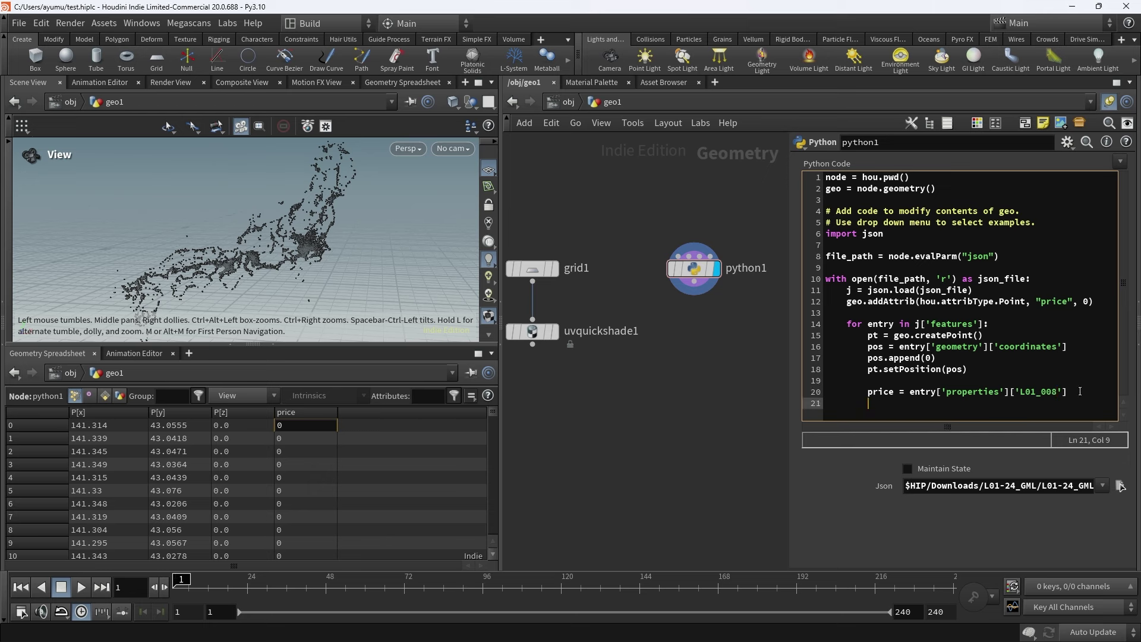
type("pt.setAttribValue(")
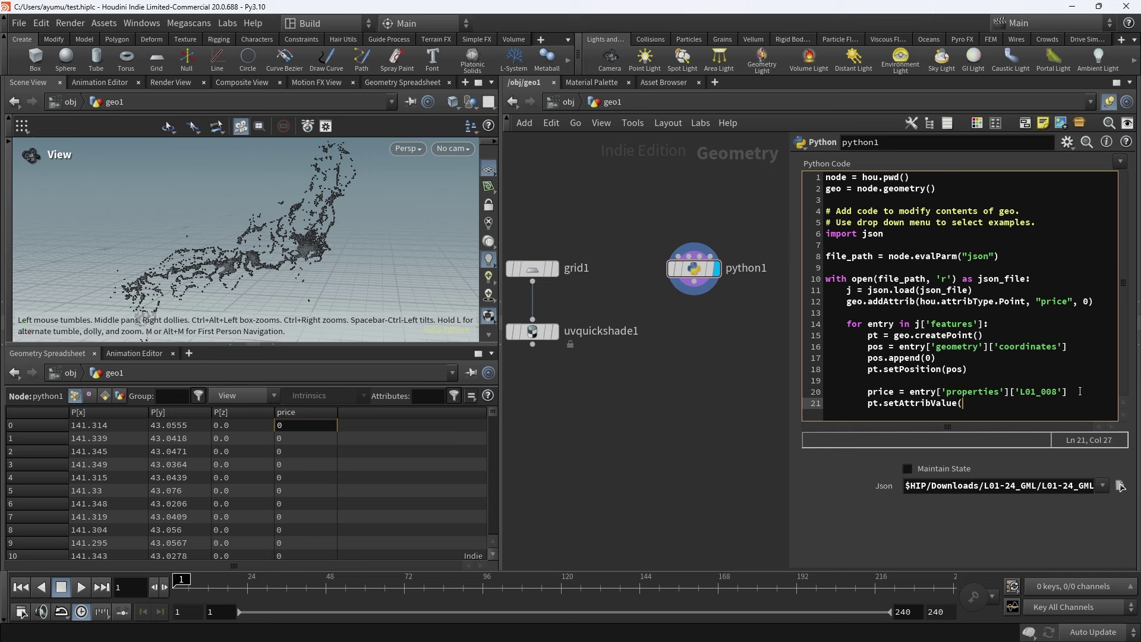
type("\"")
type("pr")
type("ice\"")
type(", p")
type("ricv")
left_click(683, 513)
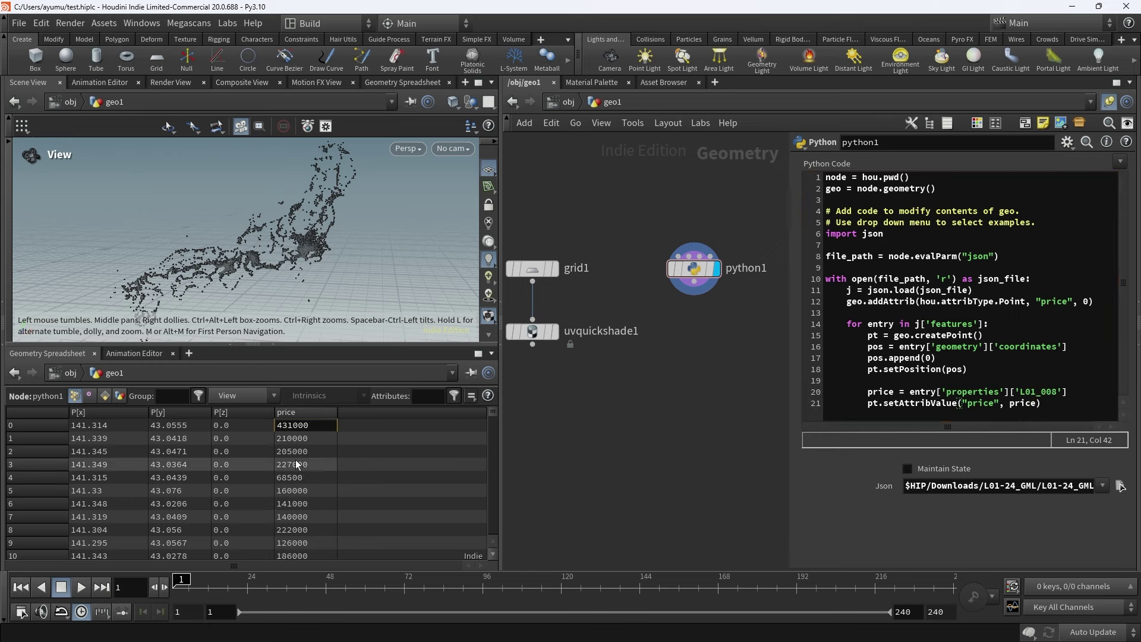
scroll(294, 463, "down", 3)
scroll(294, 456, "down", 3)
scroll(294, 456, "down", 3)
scroll(294, 456, "down", 3)
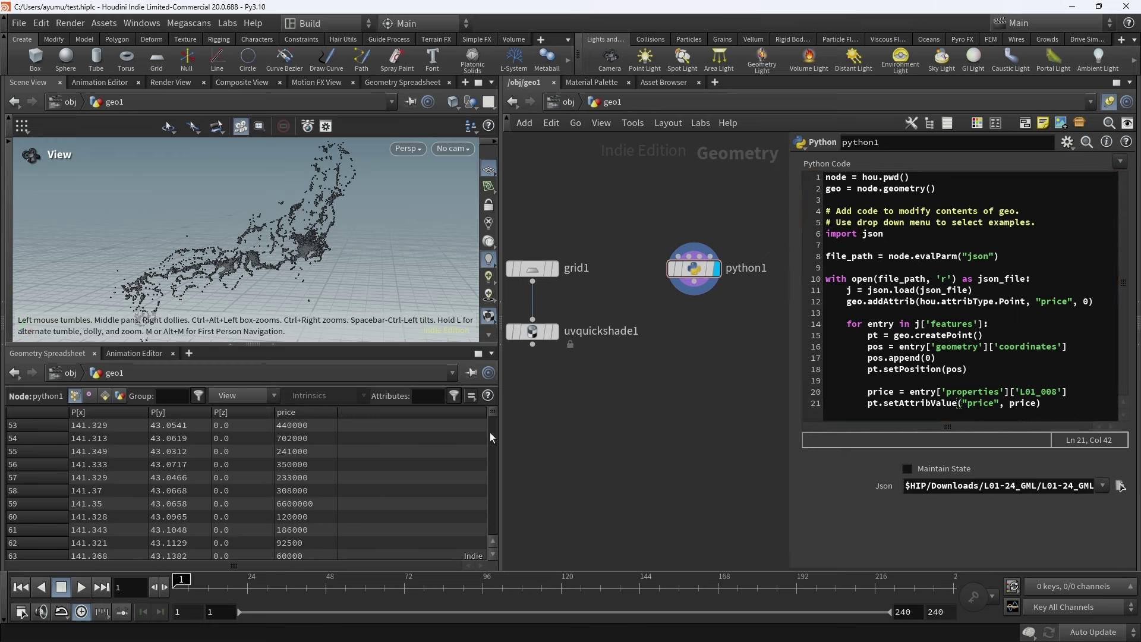
mouse_move(493, 433)
left_mouse_down()
mouse_move(501, 472)
mouse_move(424, 443)
left_mouse_up()
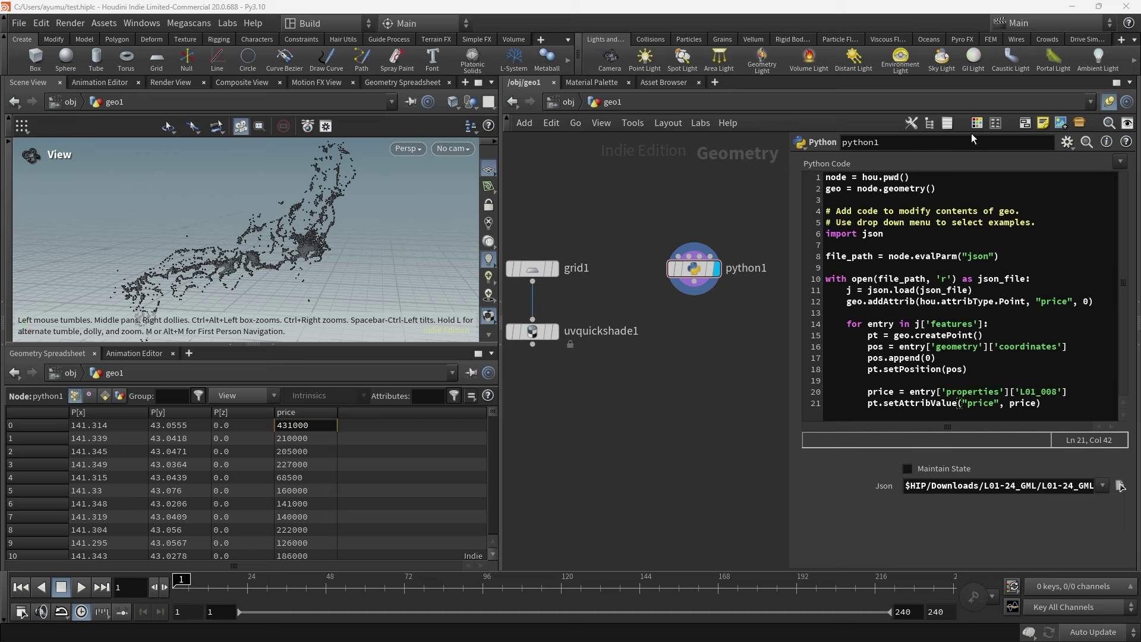
left_click(872, 256)
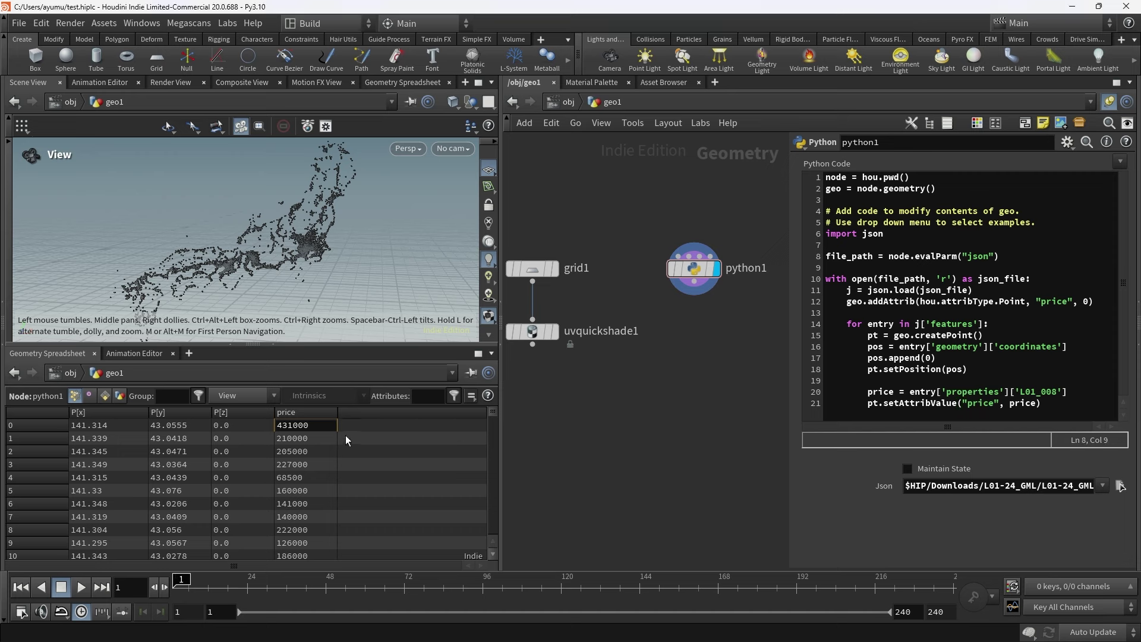
left_click(326, 451)
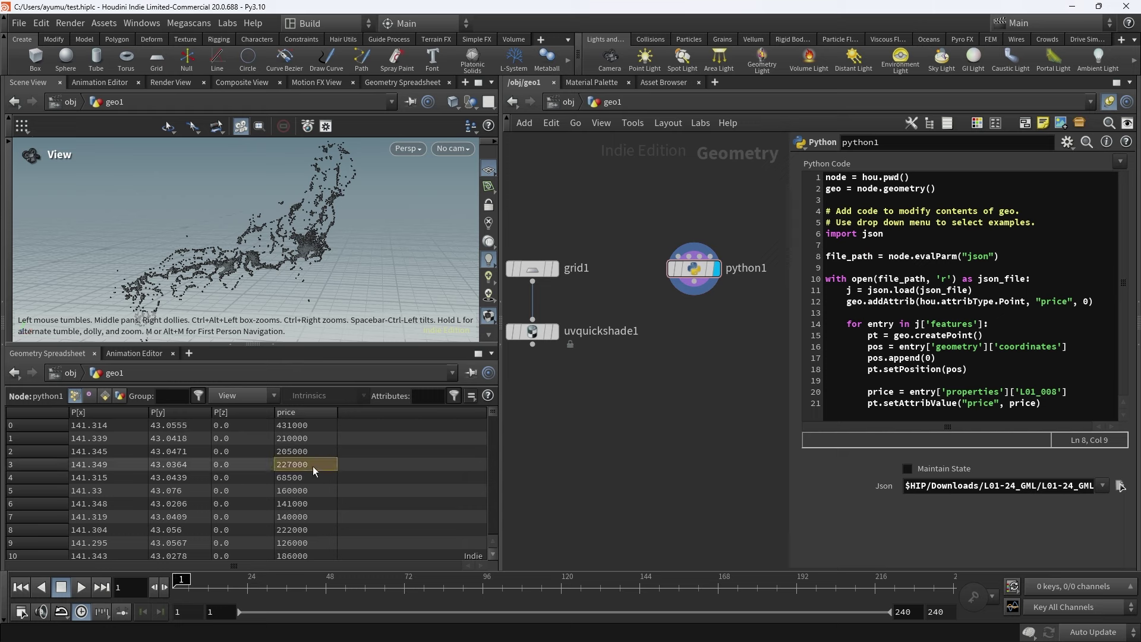
left_click(317, 504)
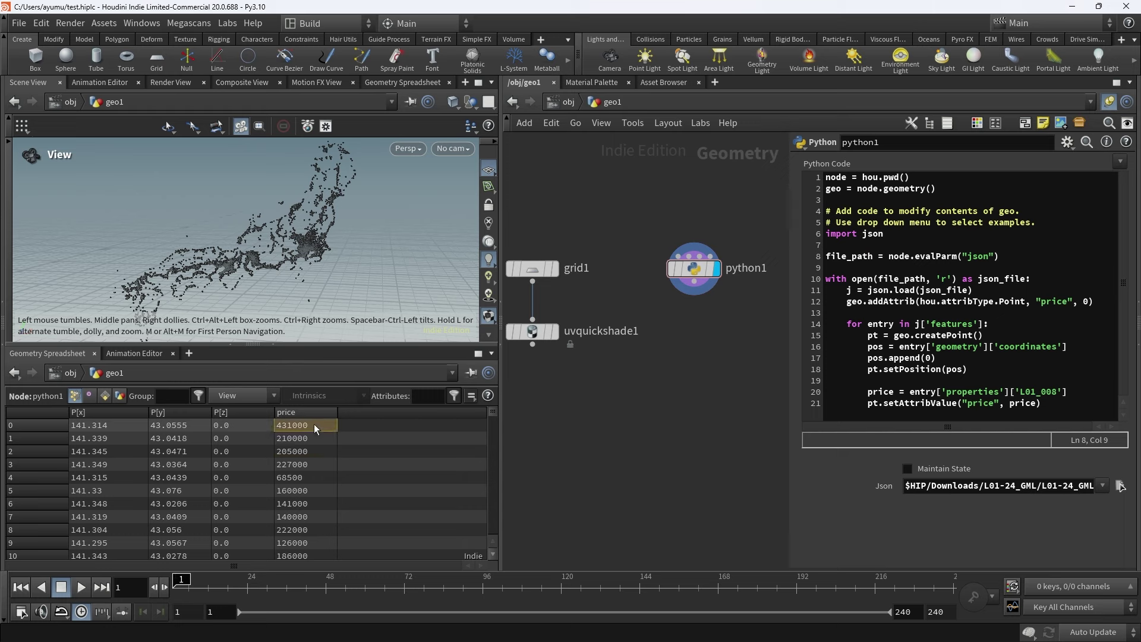
left_click(259, 453)
left_click(309, 461)
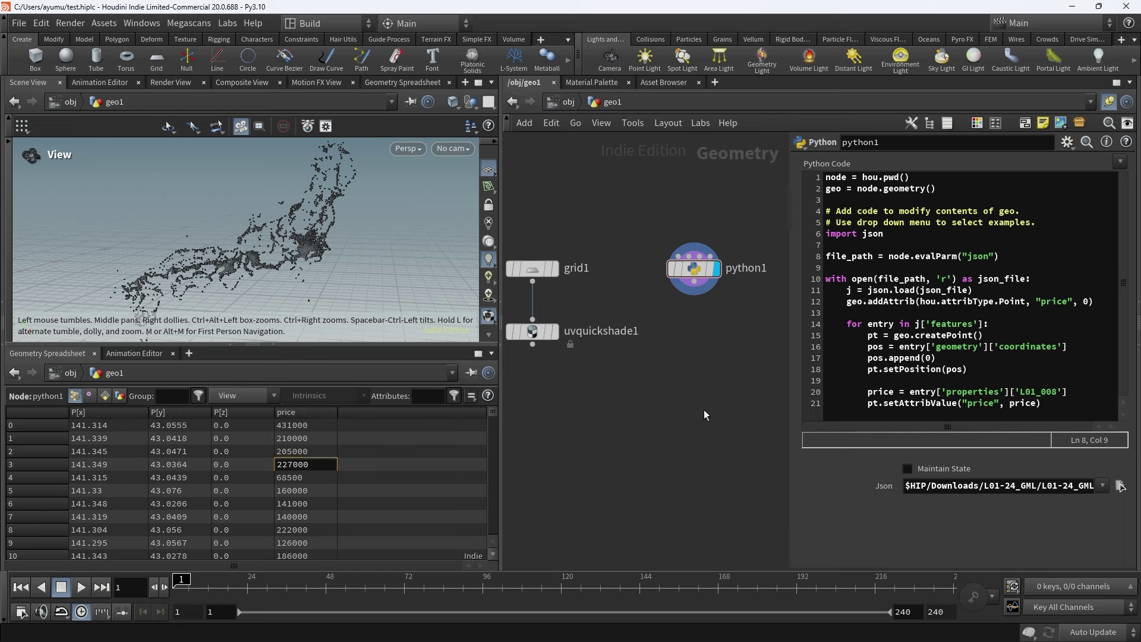
left_click_drag(291, 238, 314, 241)
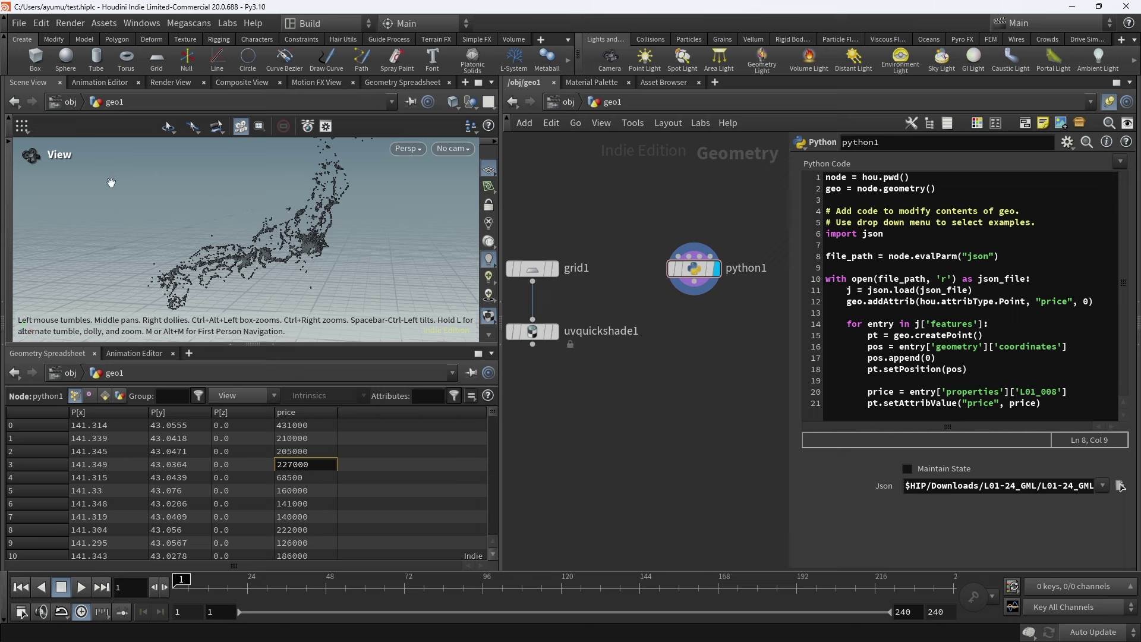
middle_click_drag(558, 339, 635, 375)
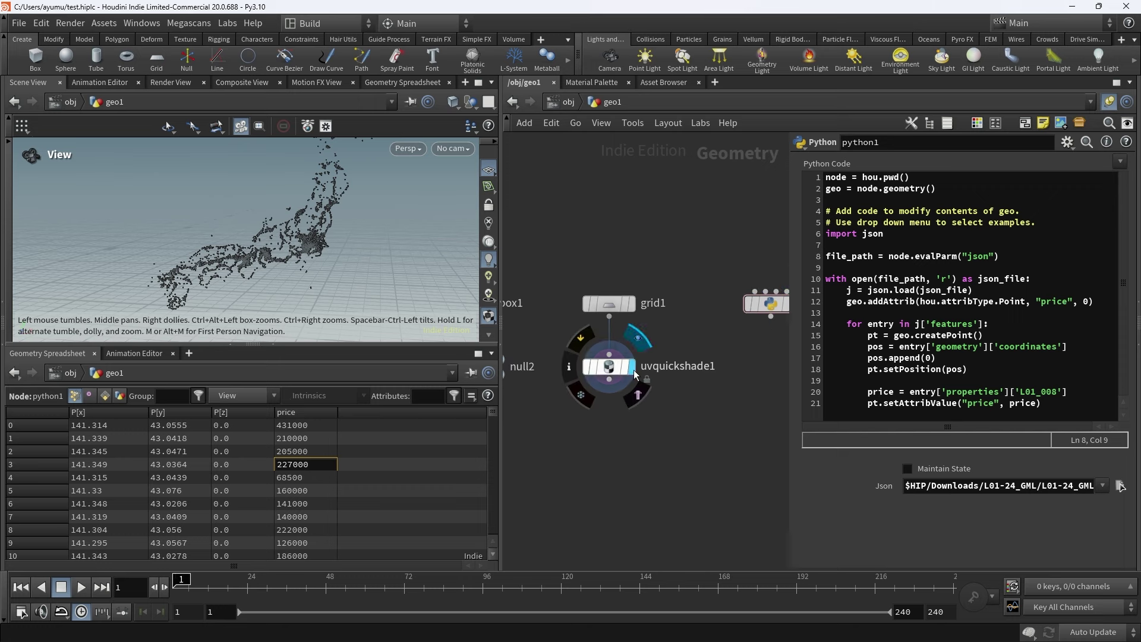
left_click(635, 374)
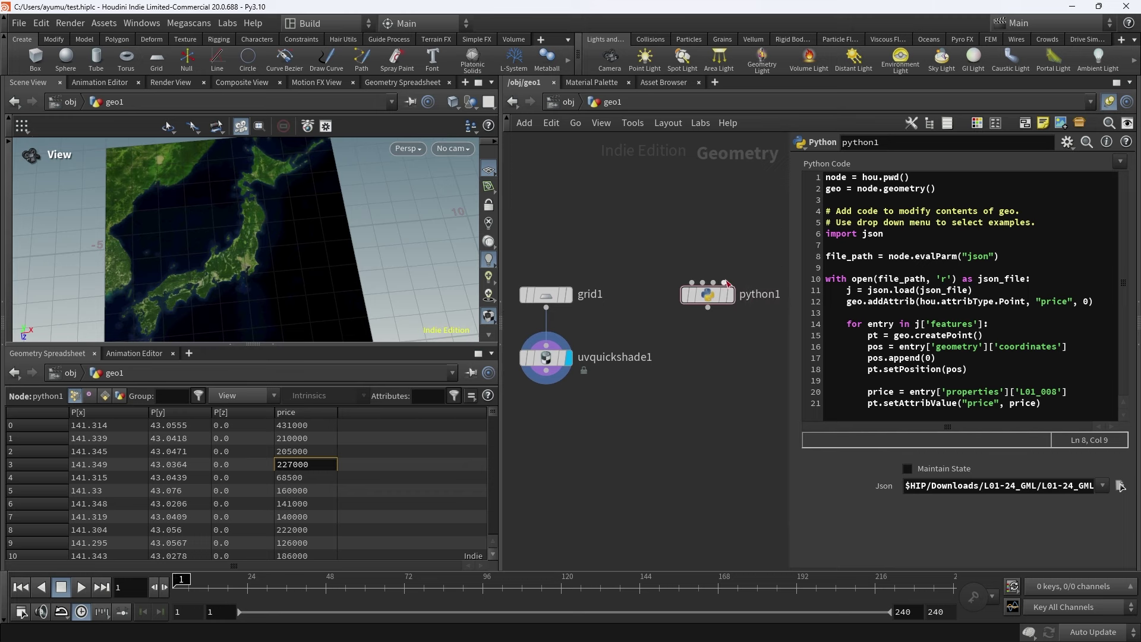
left_click(729, 294)
left_click_drag(309, 226, 273, 178)
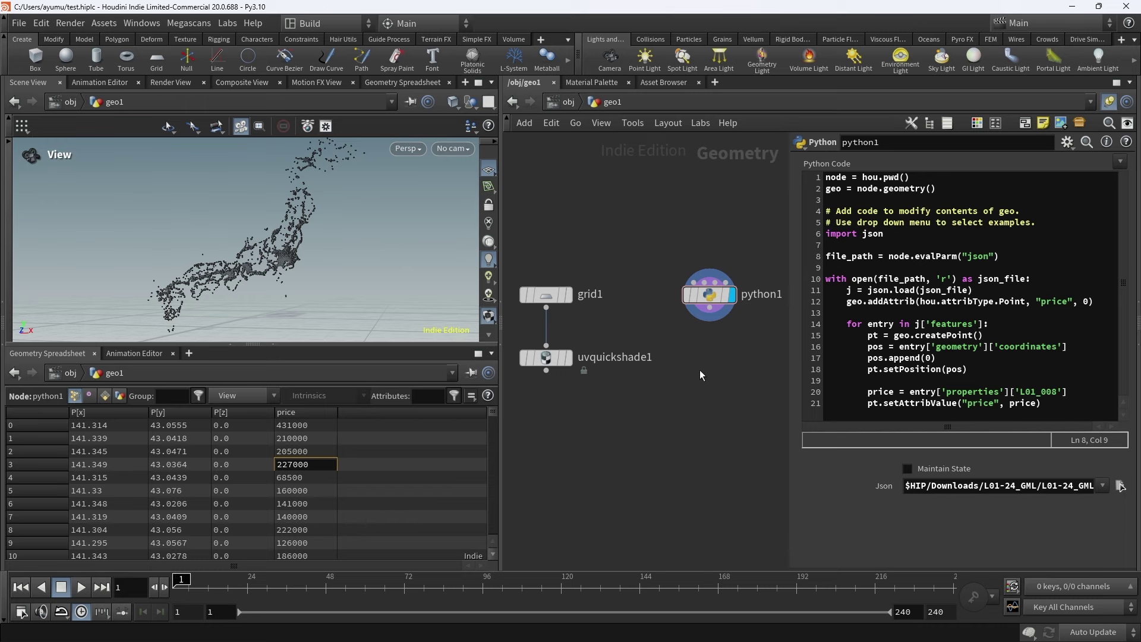
middle_click_drag(767, 316, 659, 355)
Create a Point Wrangle node from the 'point wran' node search.
key("Tab")
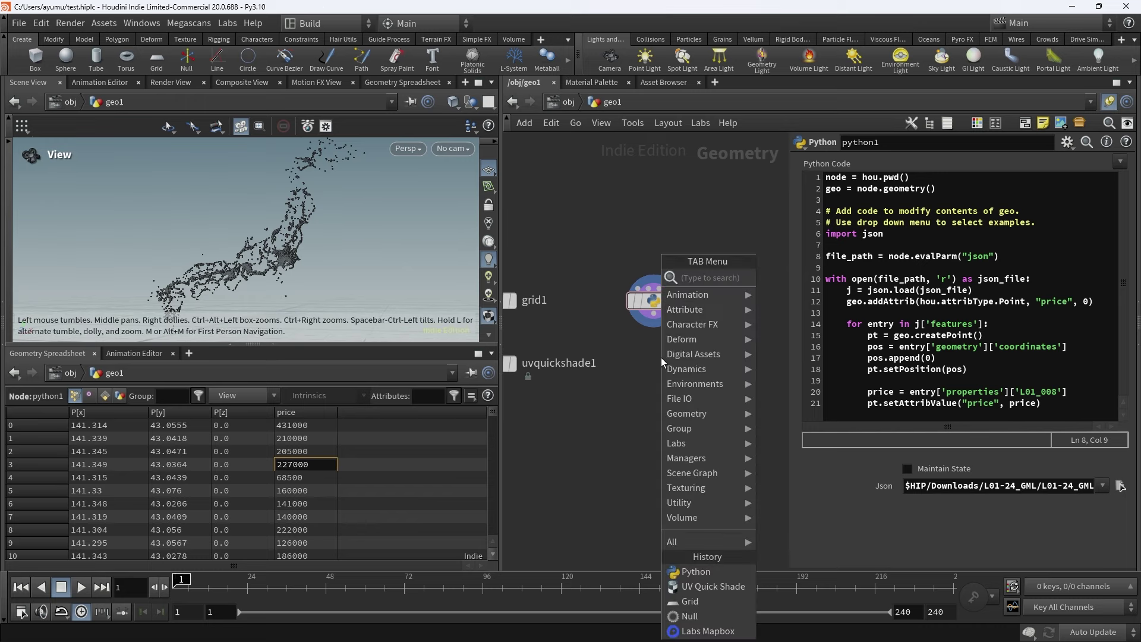
type("point wran")
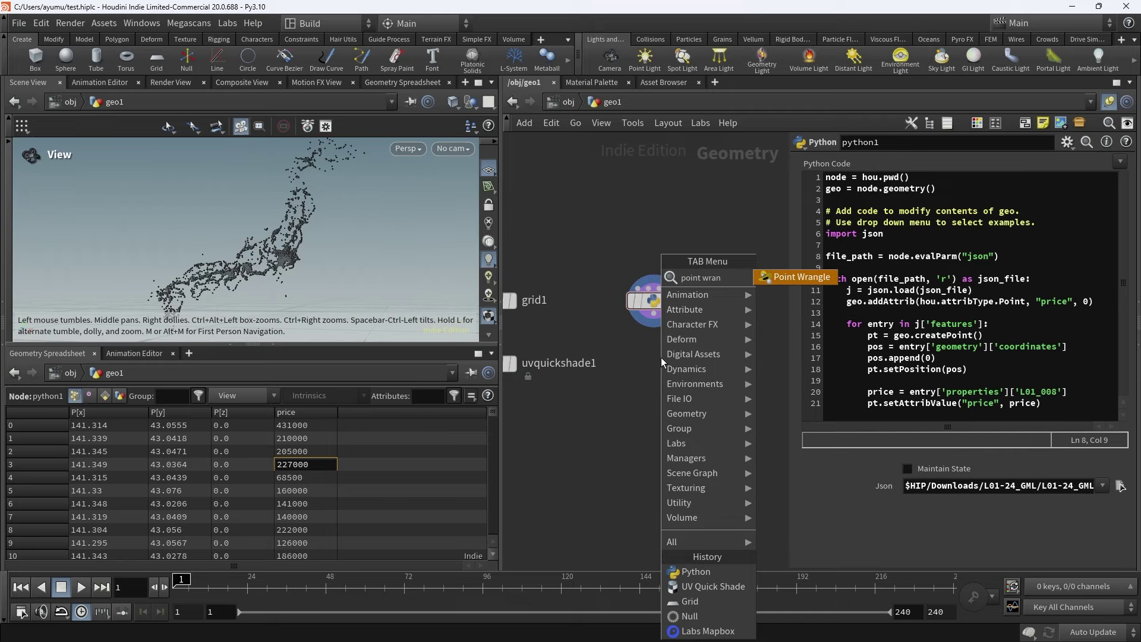
key("Return")
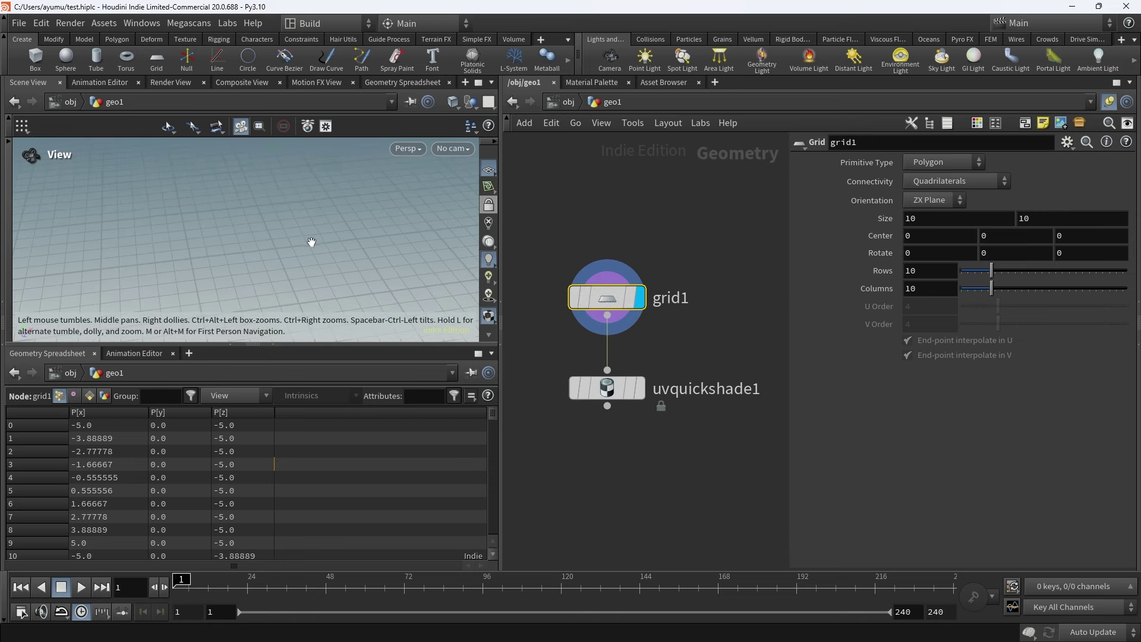
Display uvquickshade1's satellite-textured Japan map and view it from above.
key("h")
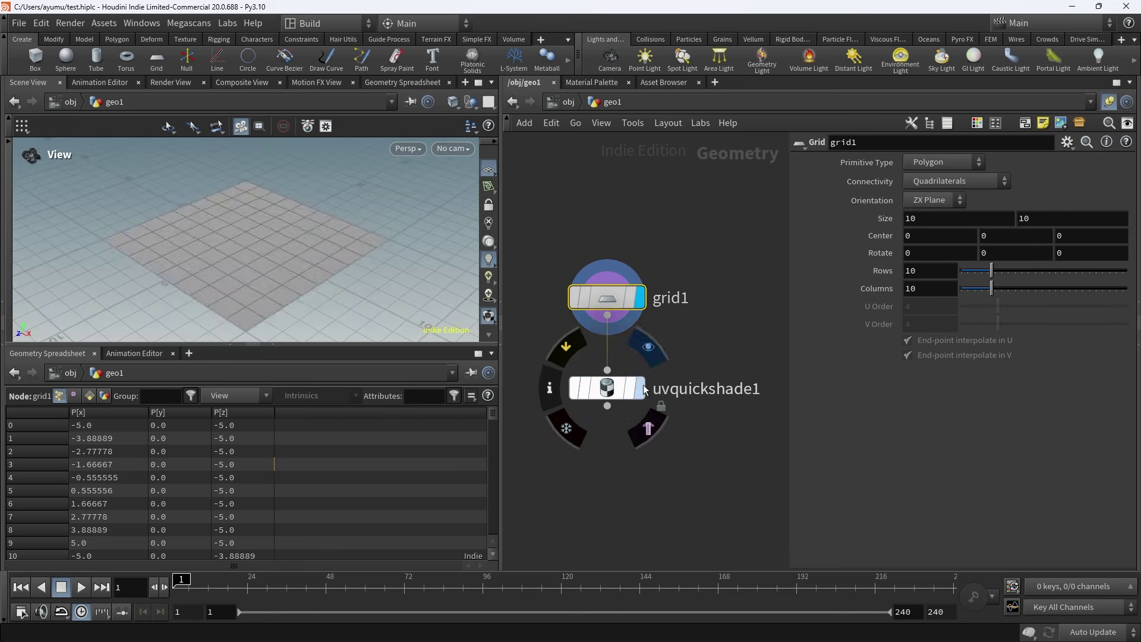
left_click(638, 388)
mouse_move(309, 213)
left_mouse_down()
mouse_move(326, 275)
mouse_move(376, 196)
left_mouse_up()
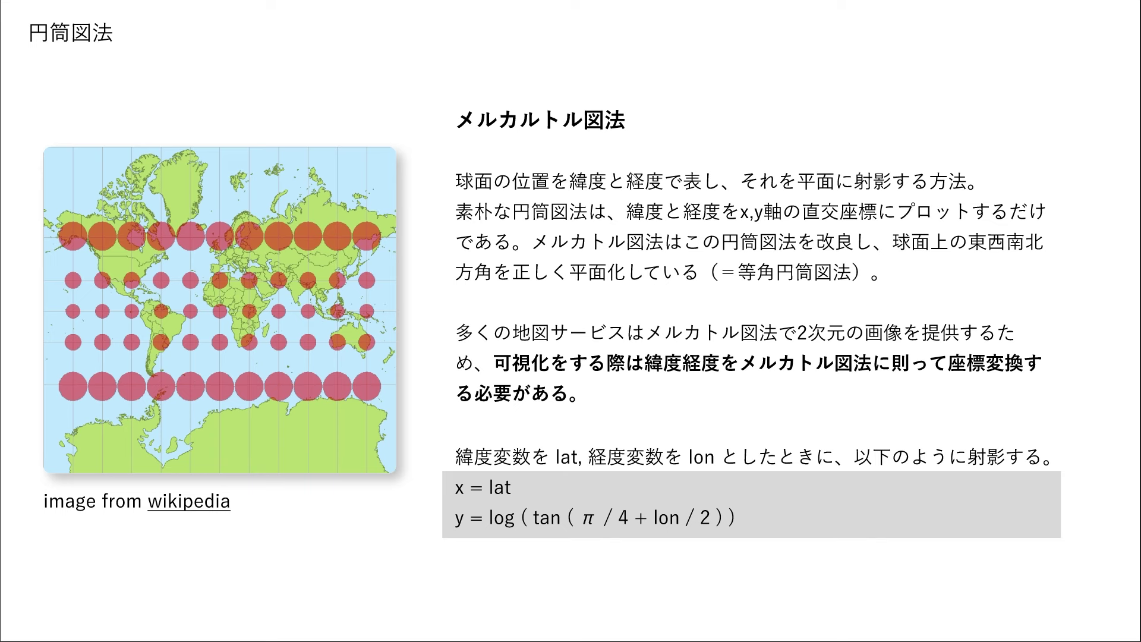
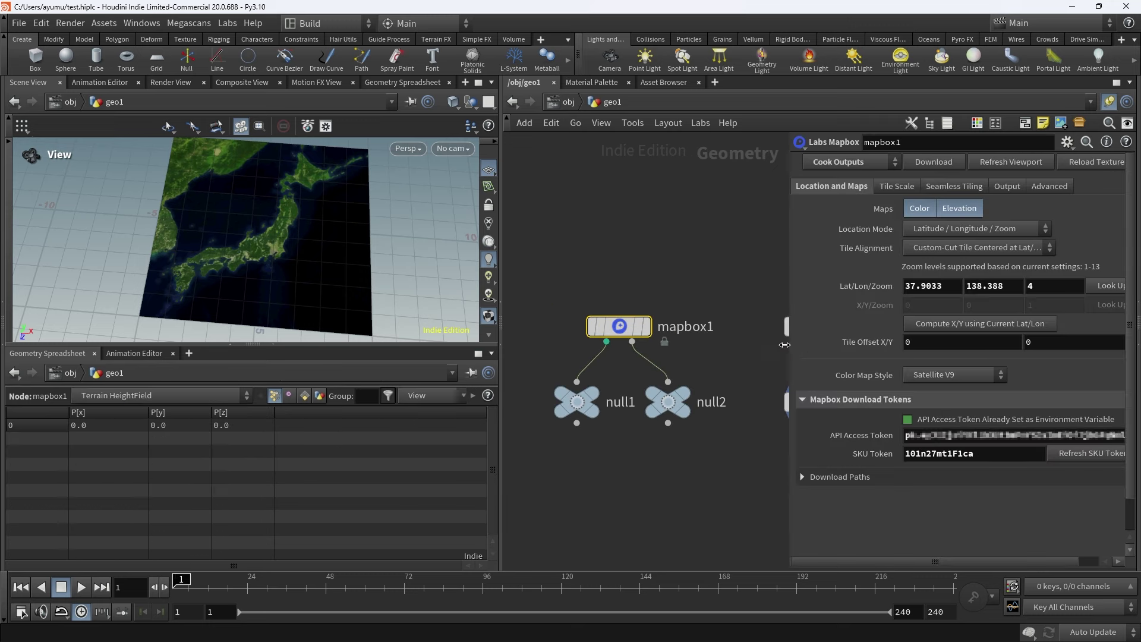
Widen mapbox1's parameters and scroll its Tile Scale tab to the Tile Geographical Details.
left_click_drag(786, 344, 775, 331)
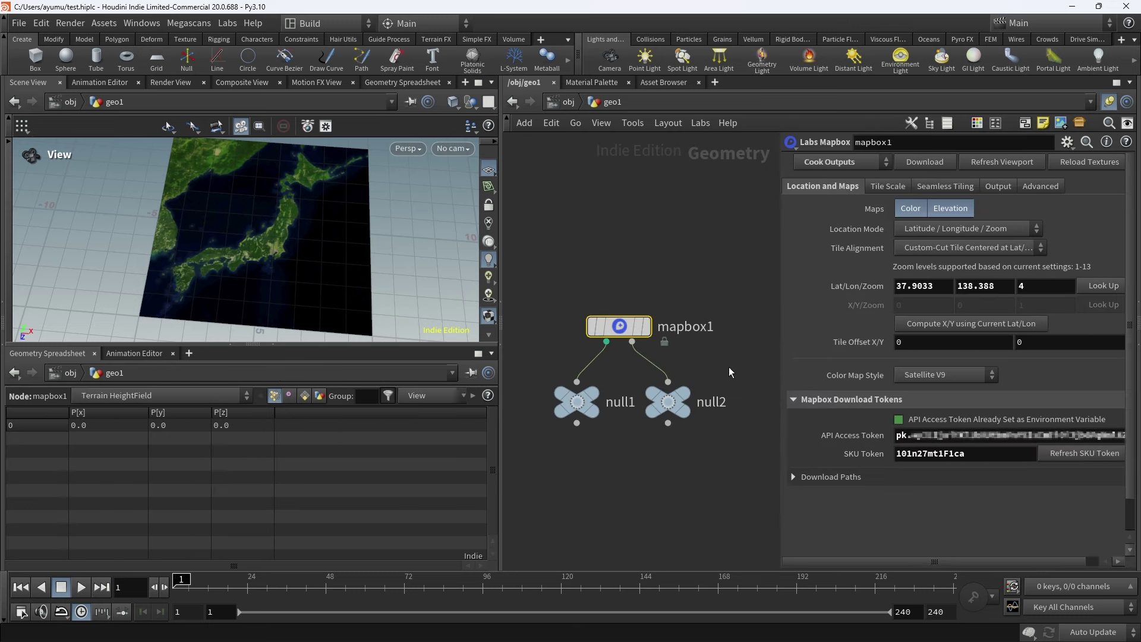
middle_click_drag(729, 366, 655, 354)
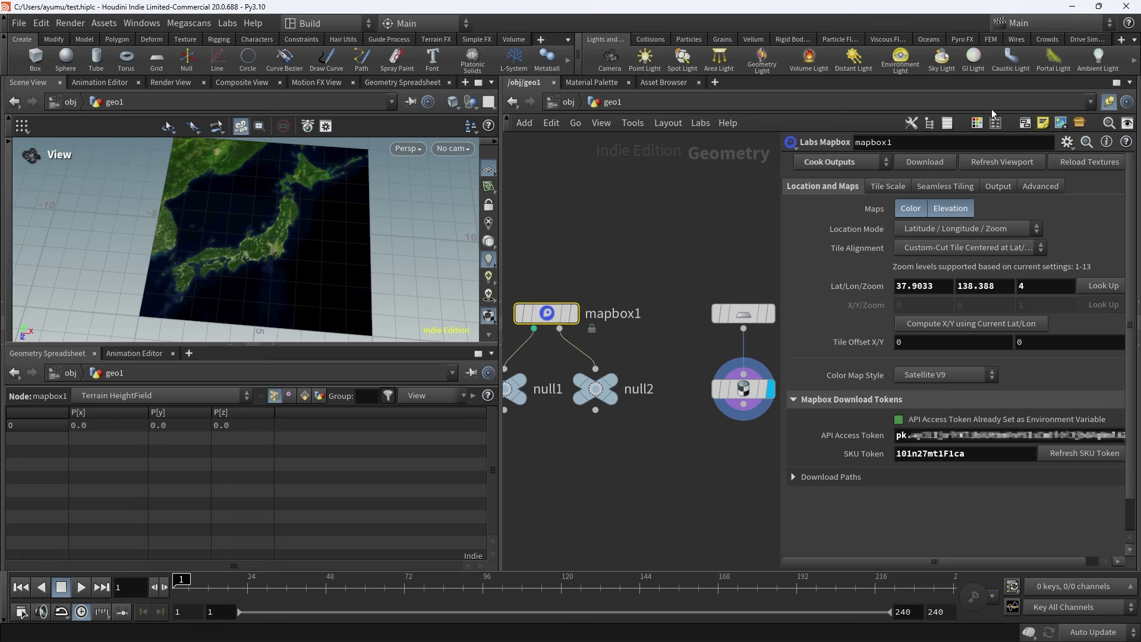
left_click(902, 187)
left_click(943, 186)
left_click(889, 186)
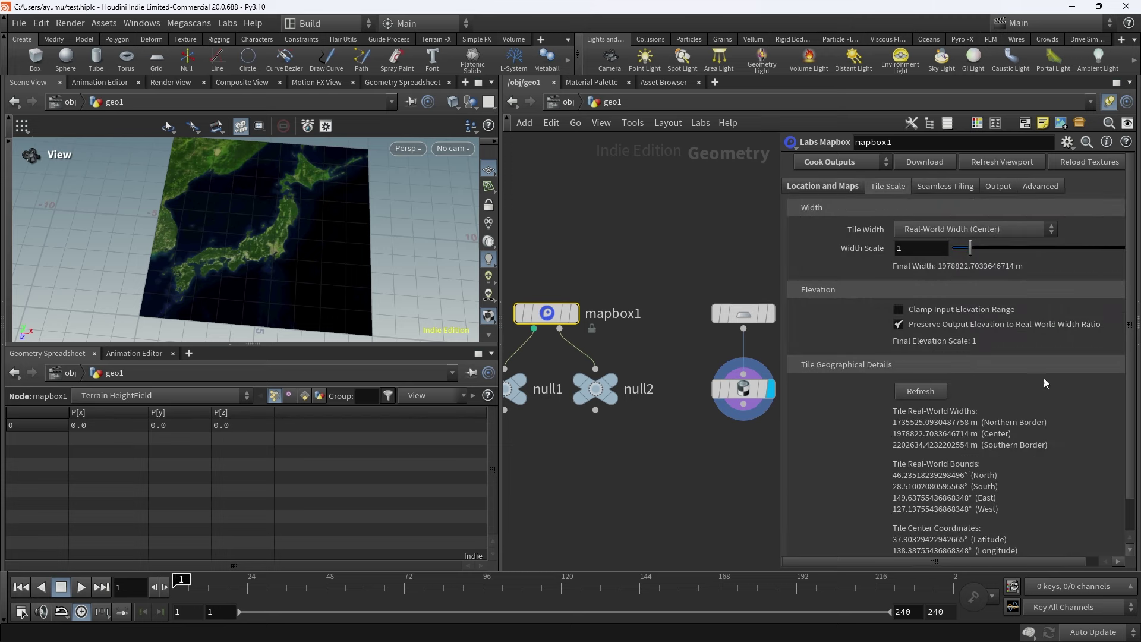
scroll(990, 381, "down", 1)
scroll(984, 338, "up", 1)
scroll(958, 283, "down", 1)
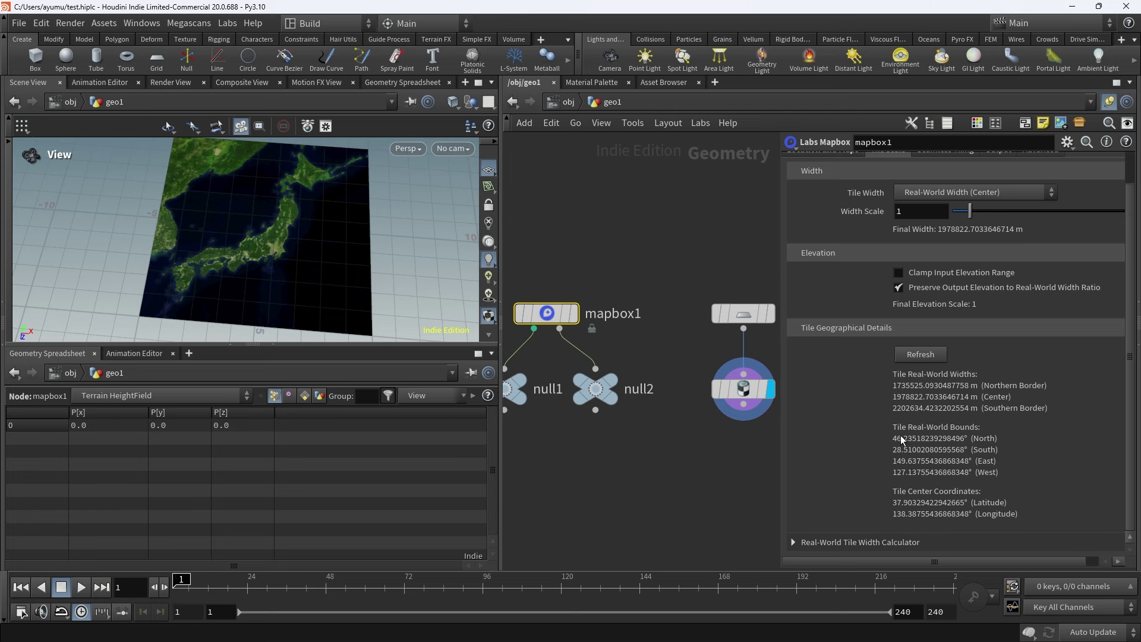
Add a sticky note under null1 and null2 and paste the latitude and longitude ranges into it.
key("shift+p")
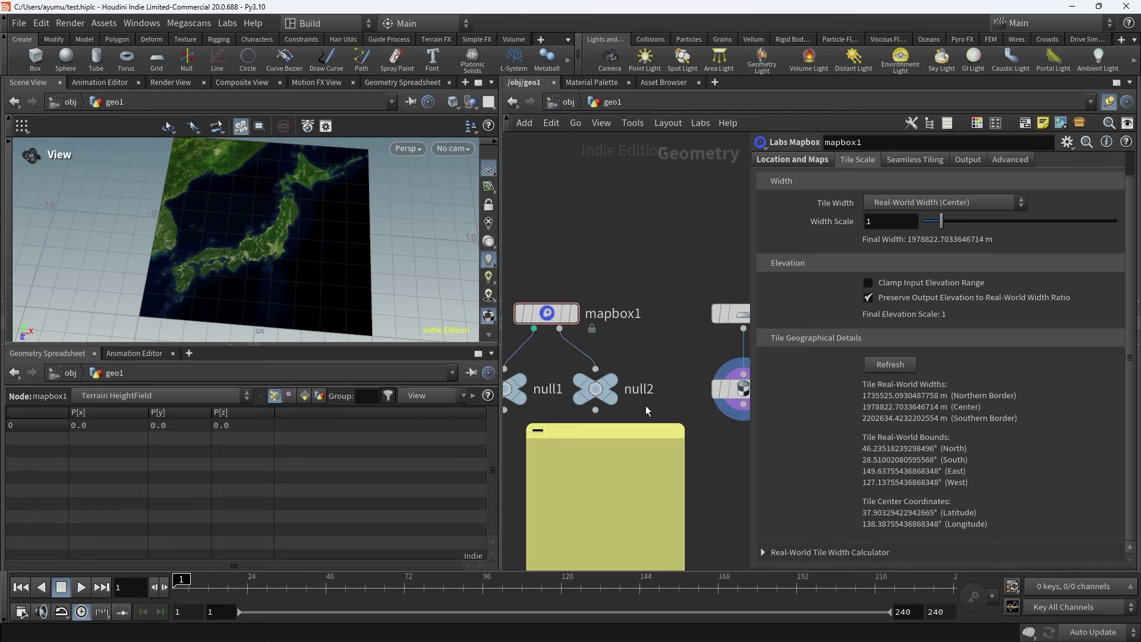
mouse_move(626, 464)
left_mouse_down()
mouse_move(638, 411)
mouse_move(682, 461)
left_mouse_up()
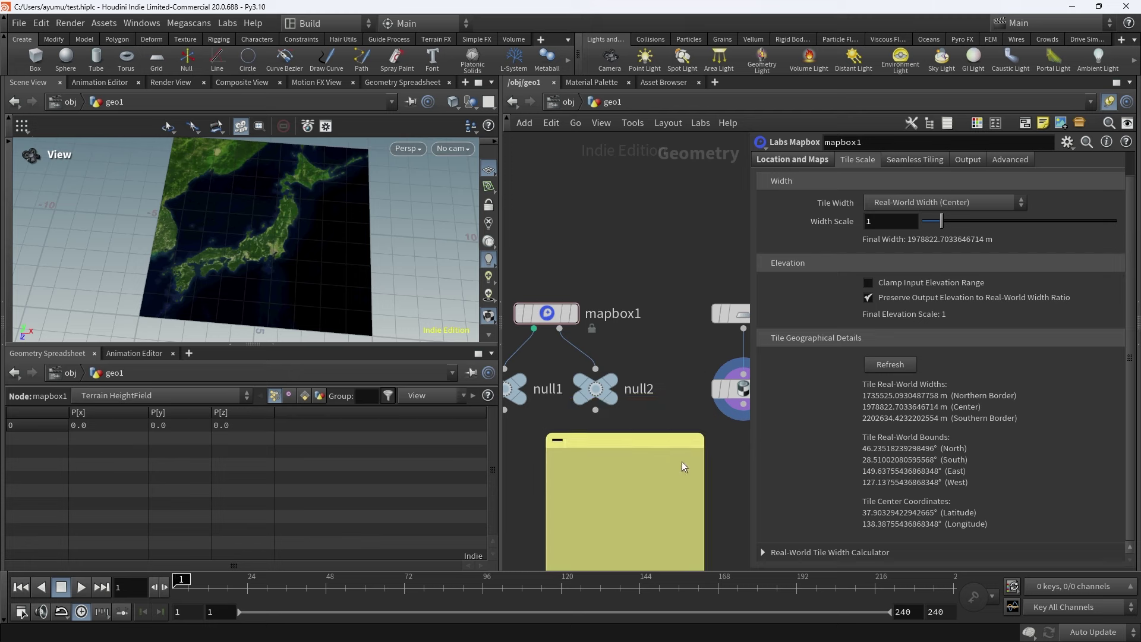
middle_click_drag(682, 461, 613, 371)
left_click(612, 371)
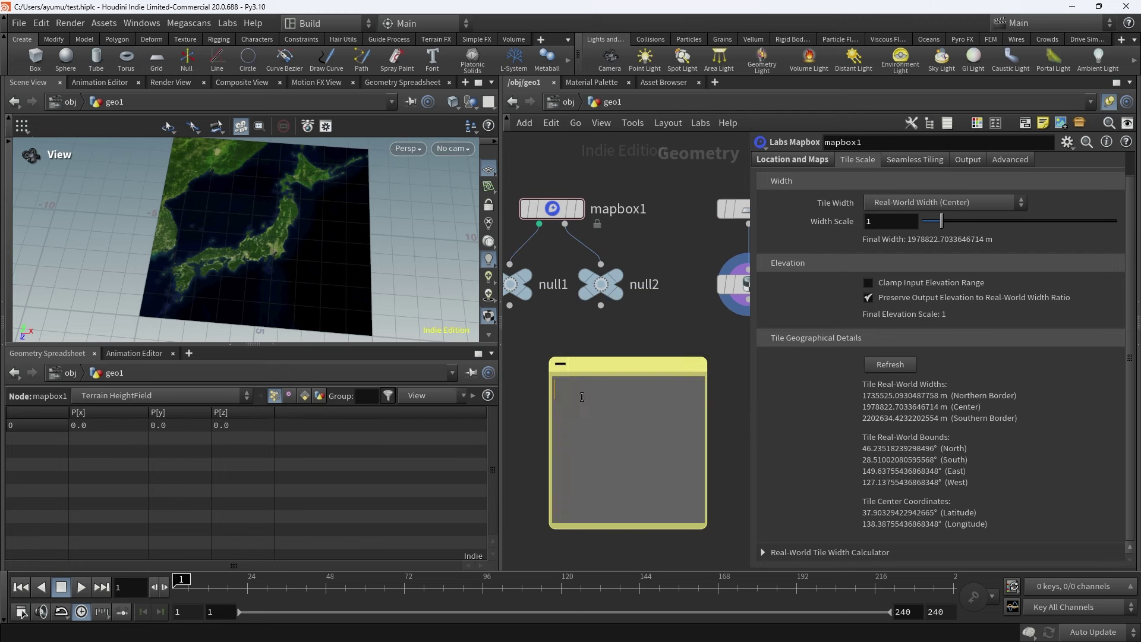
type("緯度の範囲 46.23518239298496 28.51002080595568  経度の範囲 149.63755436868348 127.13755436868348")
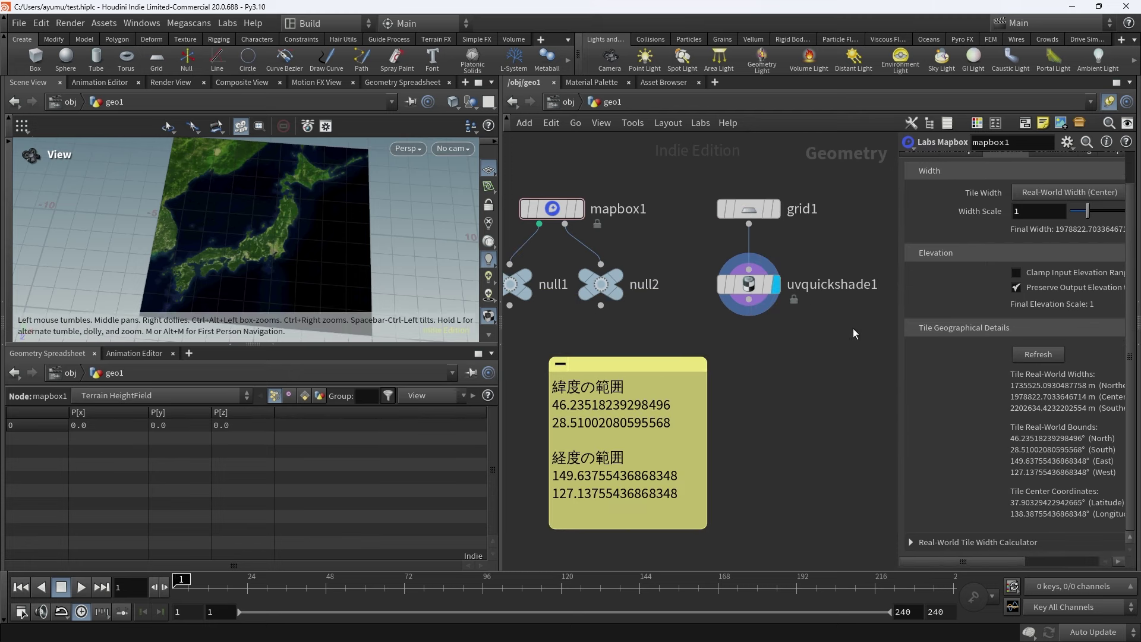
scroll(677, 321, "down", 3)
Wire uvquickshade1 into pointwrangle1's second input.
left_click(798, 326)
middle_click_drag(838, 369, 804, 368)
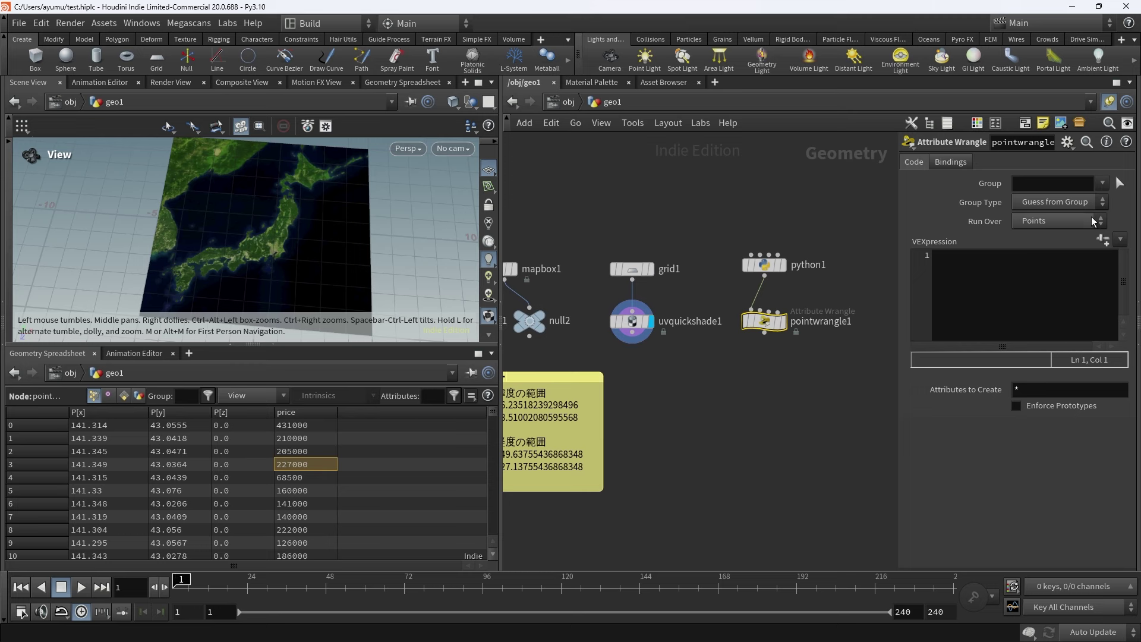
left_click_drag(764, 321, 755, 379)
left_click_drag(659, 251, 630, 344)
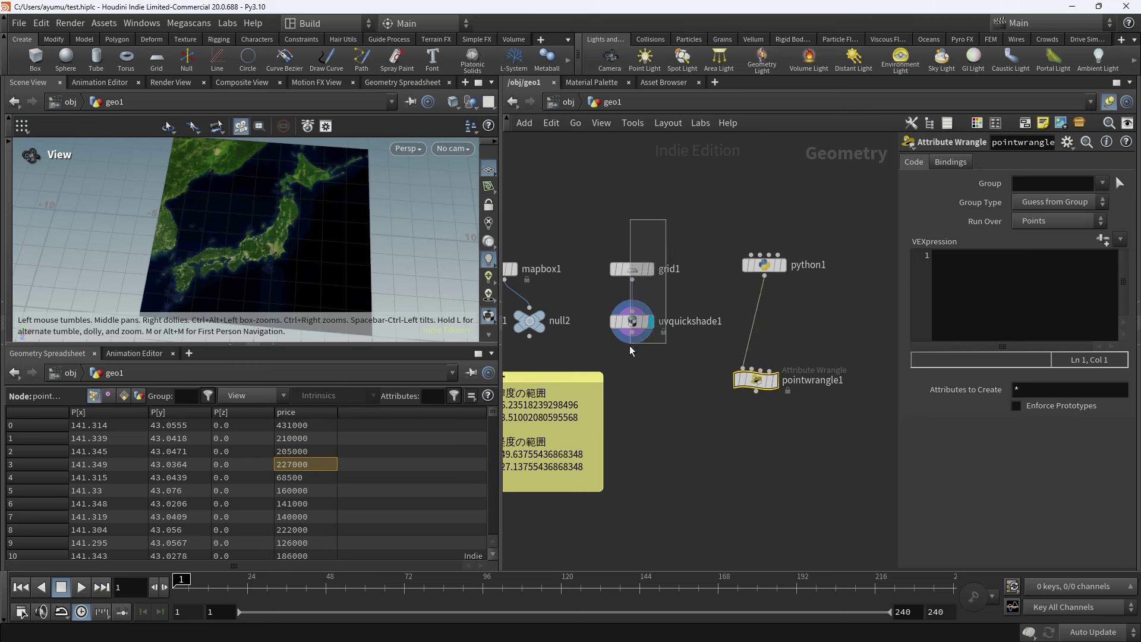
left_click(752, 268)
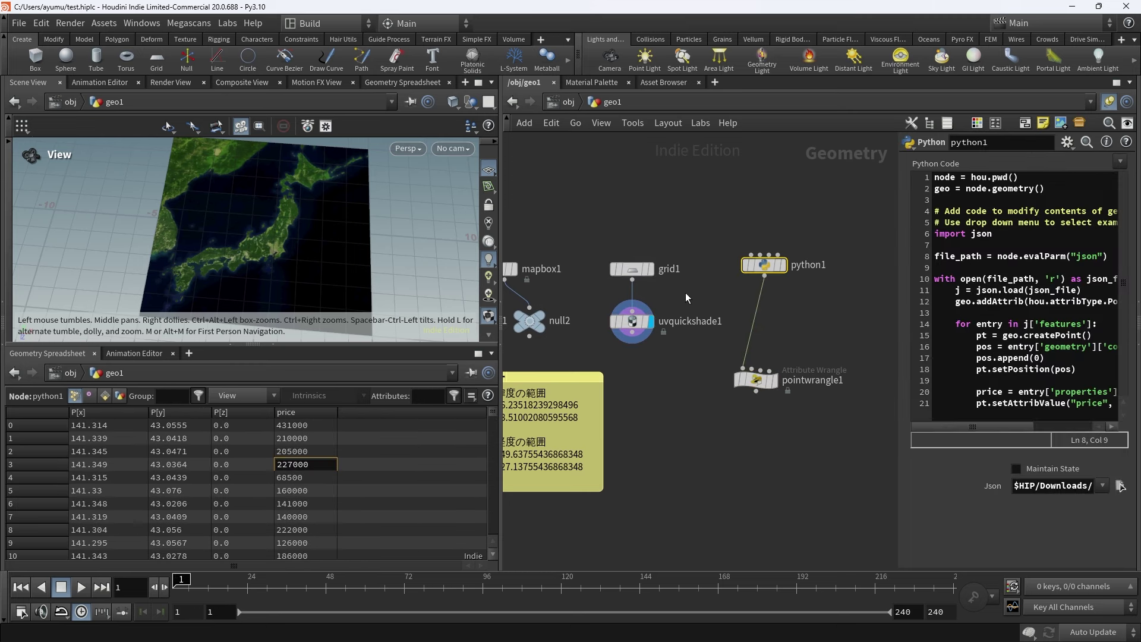
middle_click_drag(752, 268, 738, 235)
Check the textured Japan map, then set pointwrangle1's display flag.
scroll(680, 350, "up", 2)
left_click_drag(610, 324, 810, 400)
left_click(810, 400)
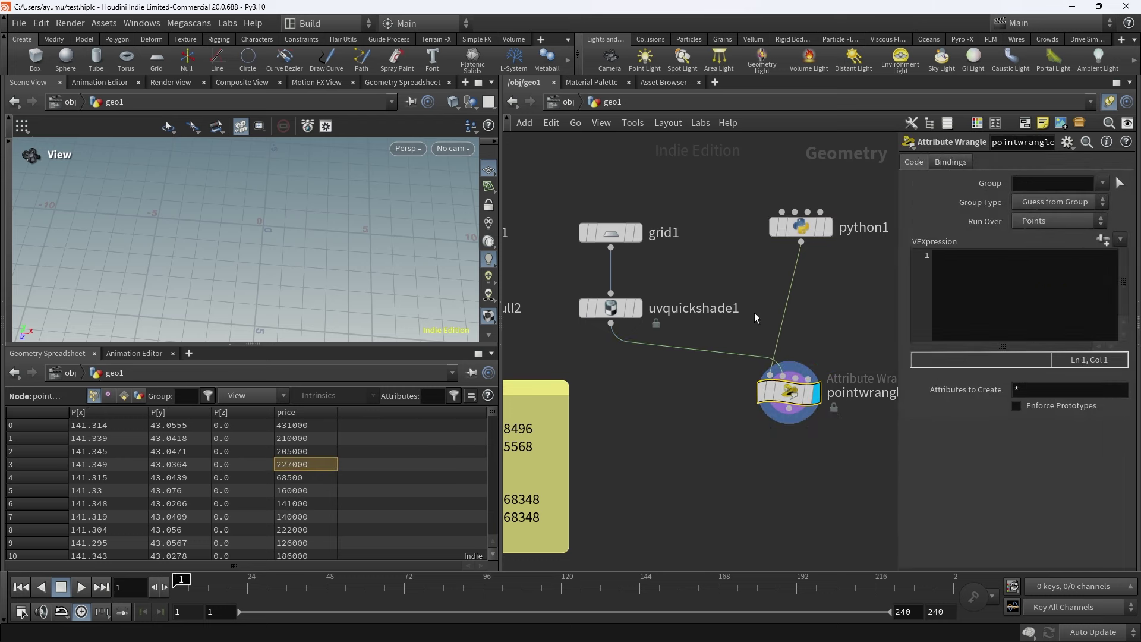
left_click(637, 307)
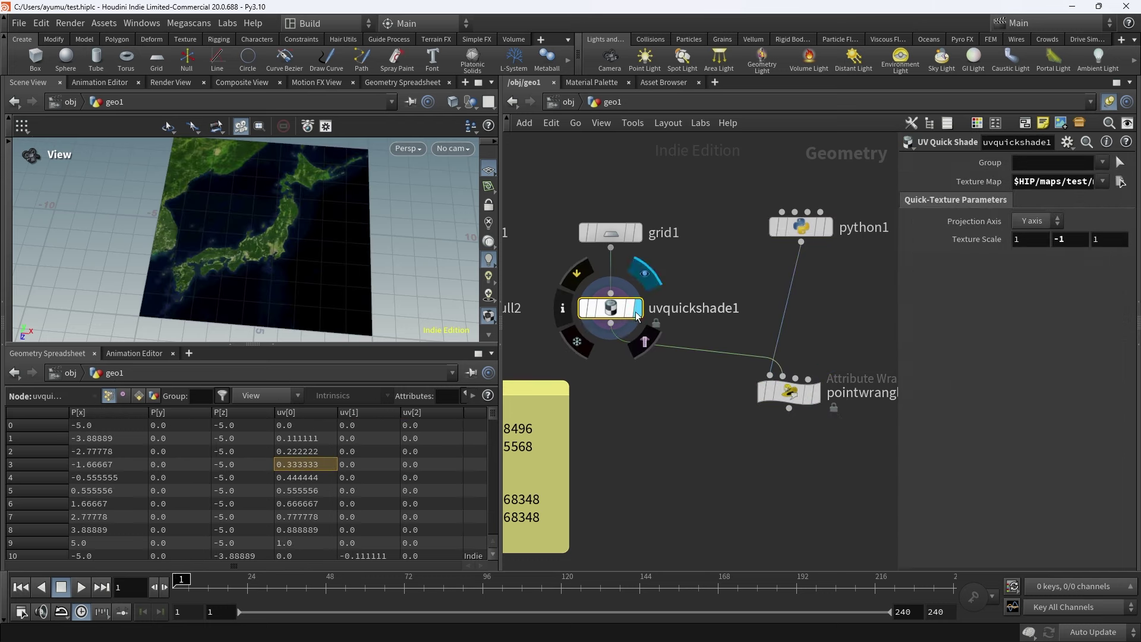
left_click(816, 395)
middle_click_drag(865, 317, 775, 301)
Write VEX lines storing getbbox_min(0) and getbbox_max(0) into vectors tilemin and tilemax.
left_click(990, 288)
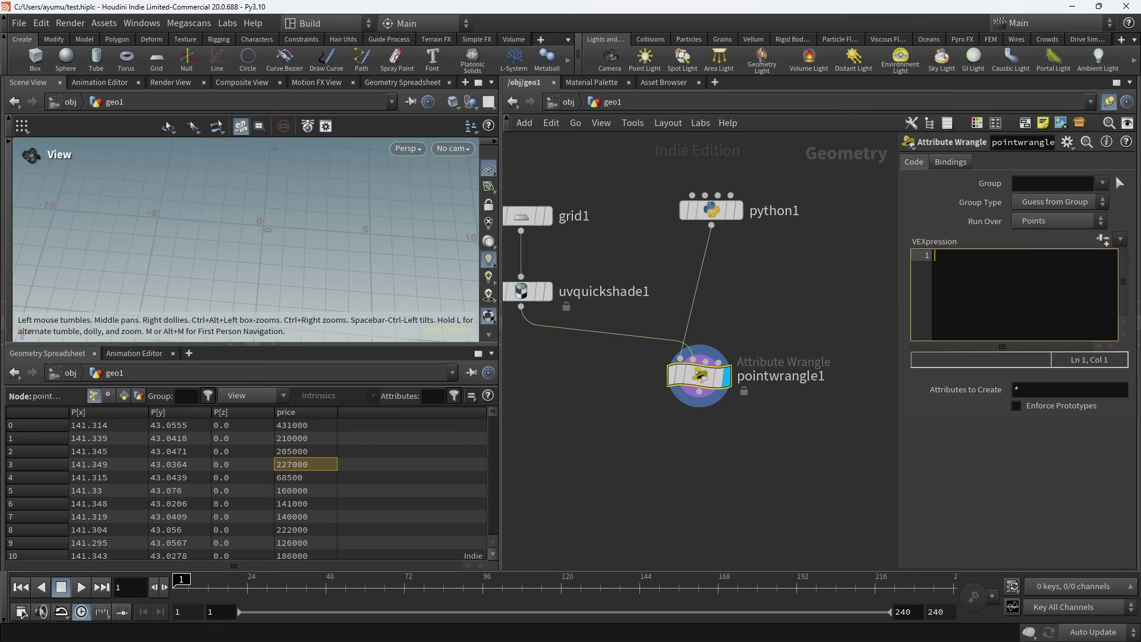
type("vecti")
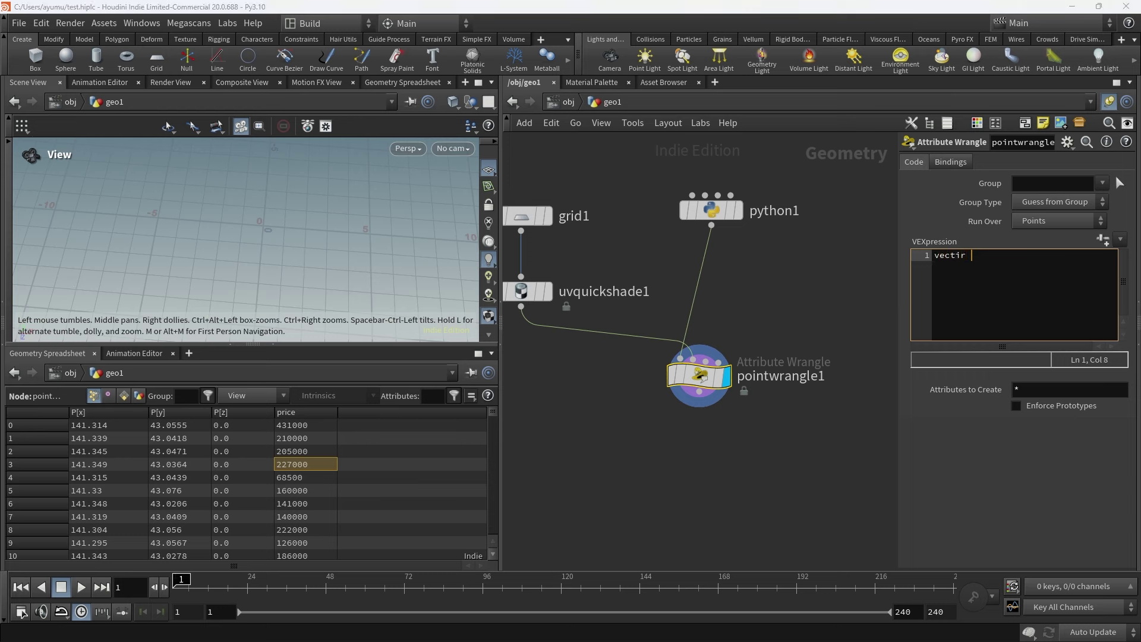
key("BackSpace")
type("or tile")
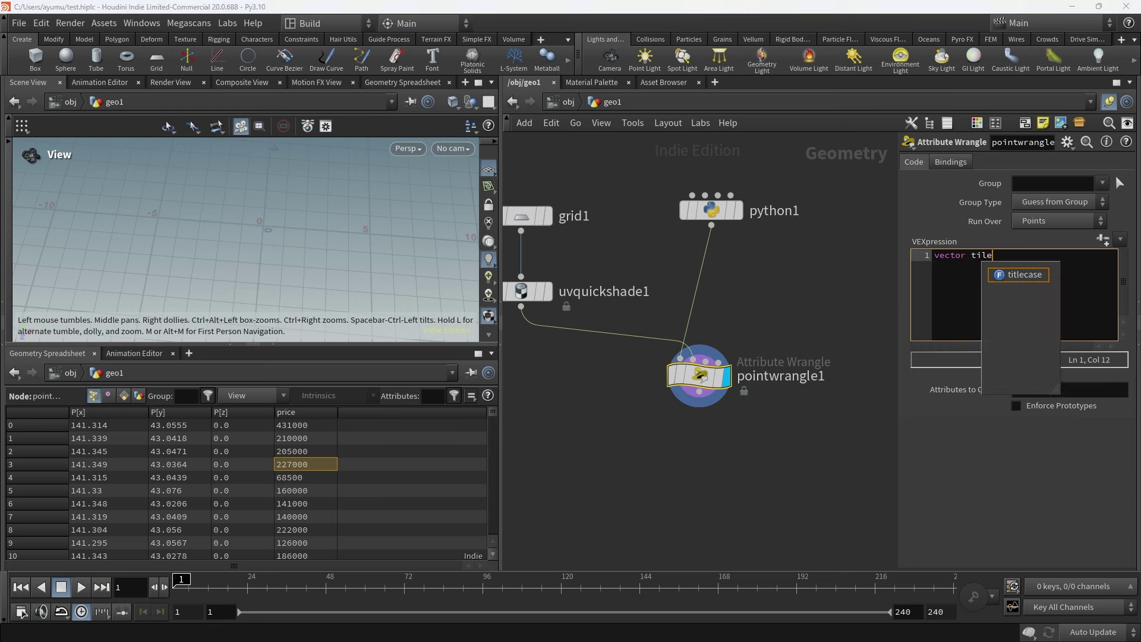
type("min = ")
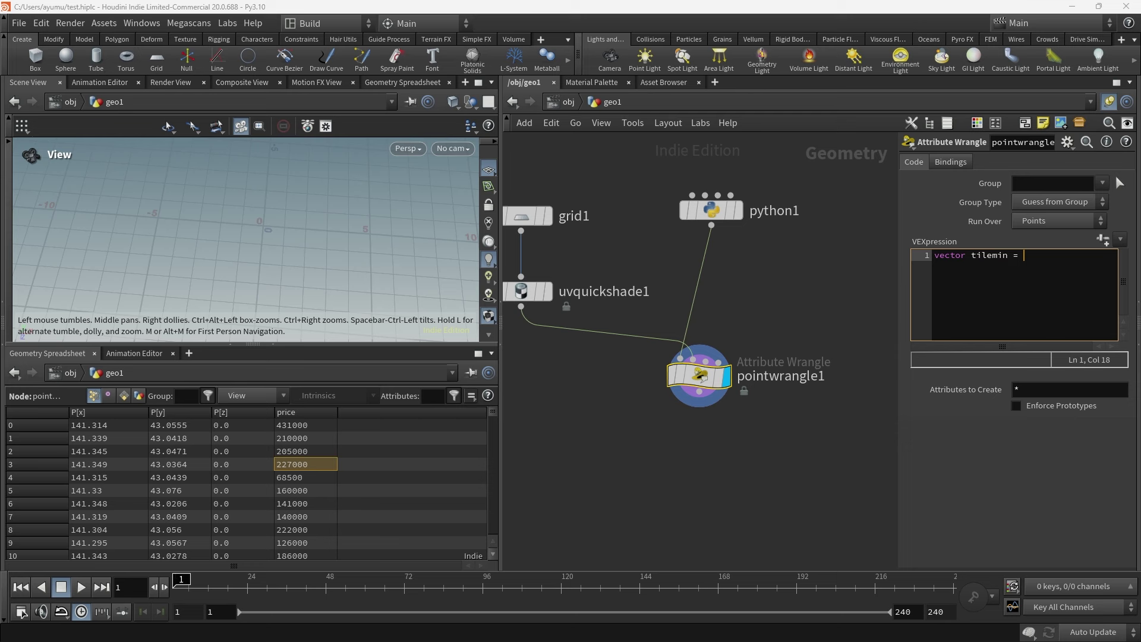
type("getbbox")
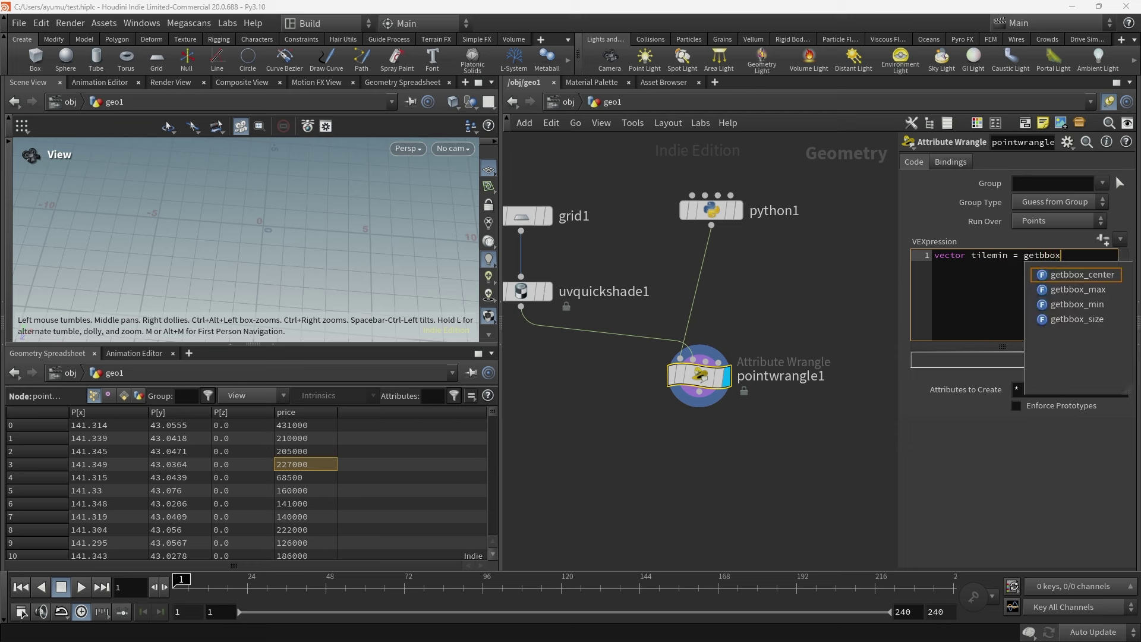
key("Down")
key("Down")
key("Return")
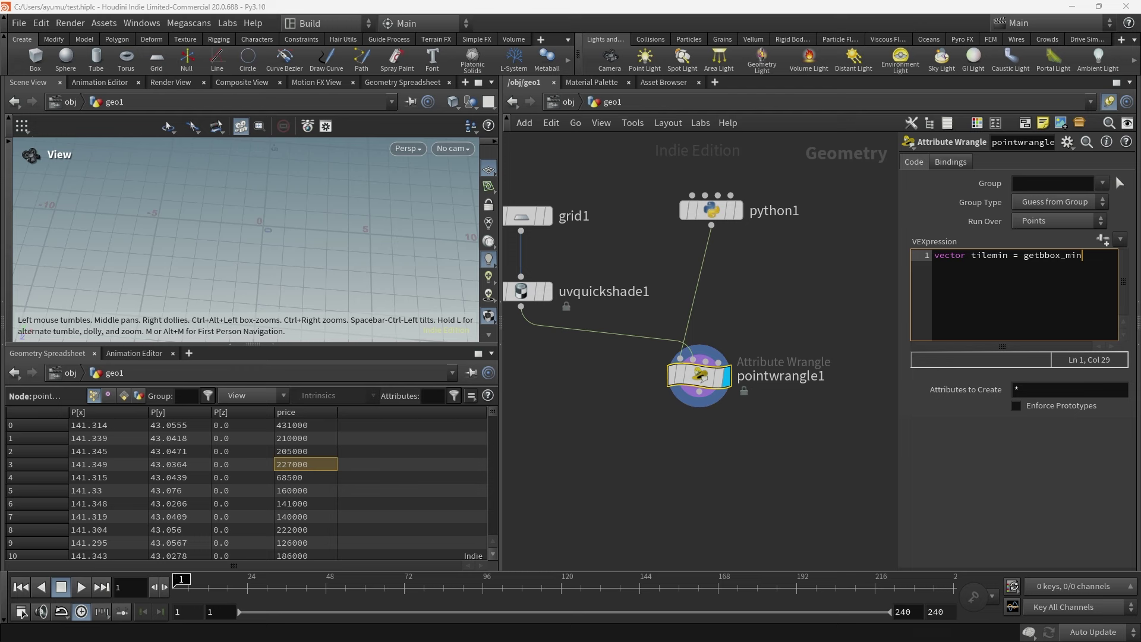
type("(9")
key("BackSpace")
type("0)")
type(";")
key("Return")
type("vector")
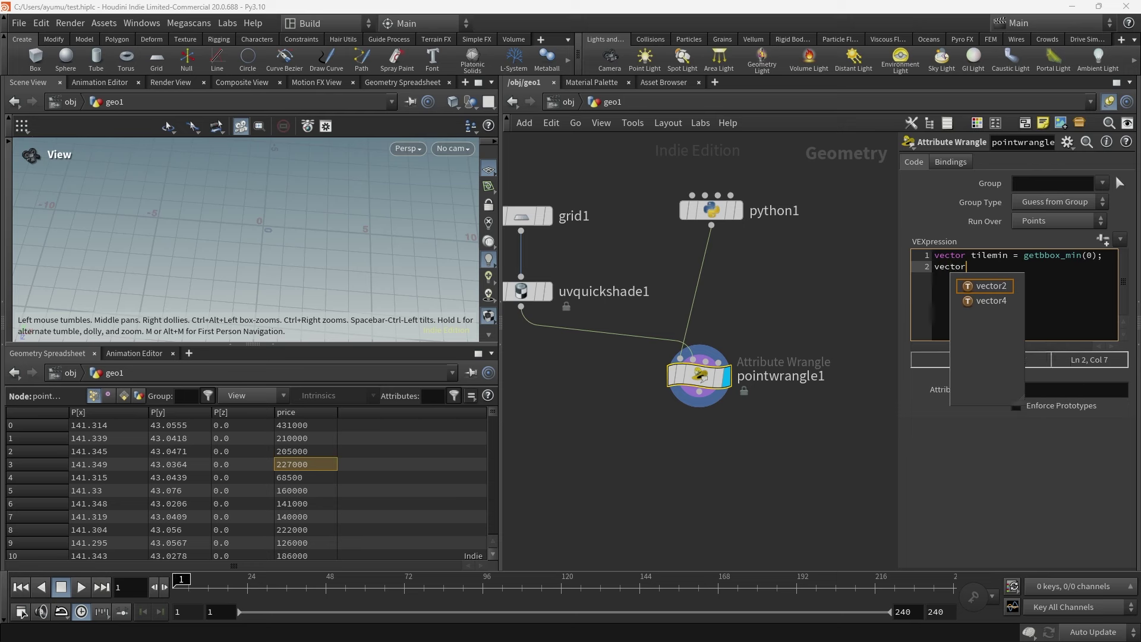
type(" tilemax =")
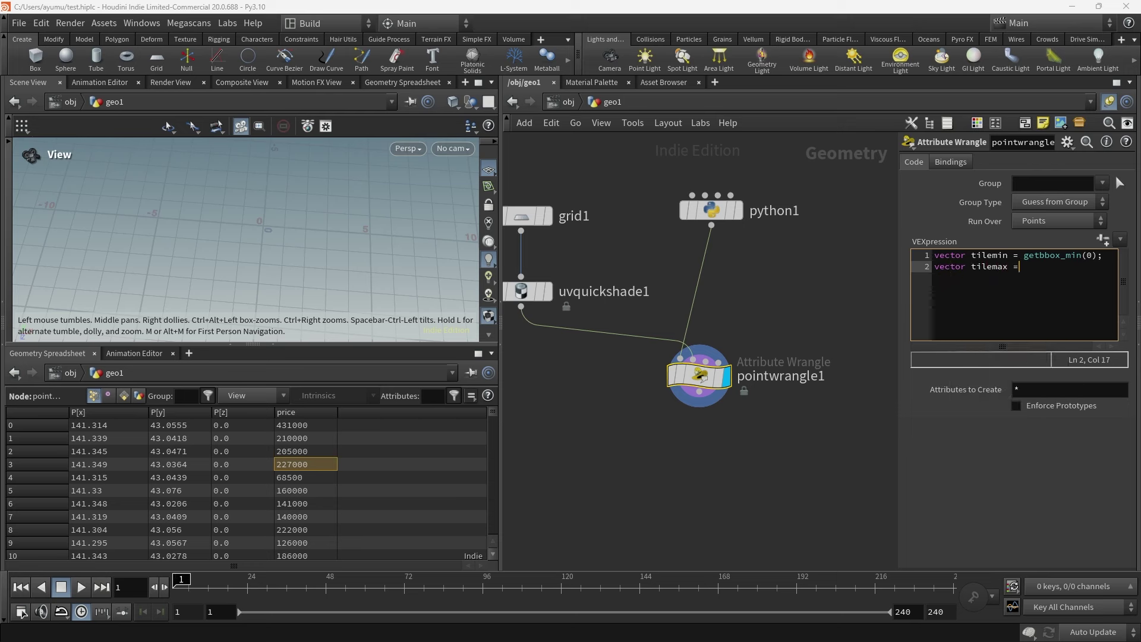
type(" getbbox")
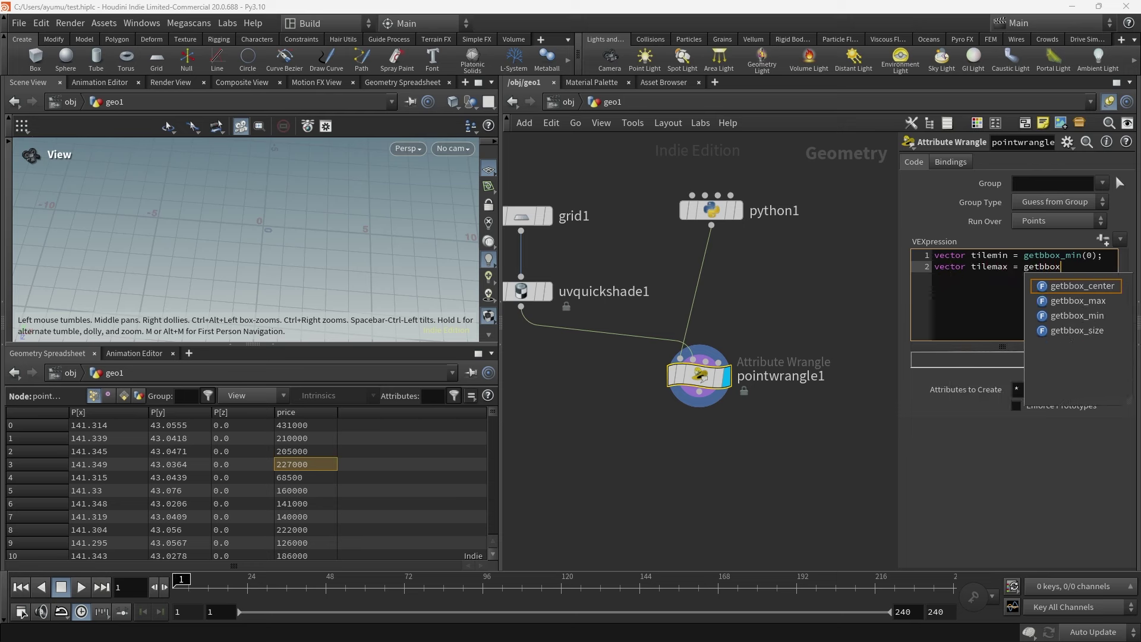
type("_max(0")
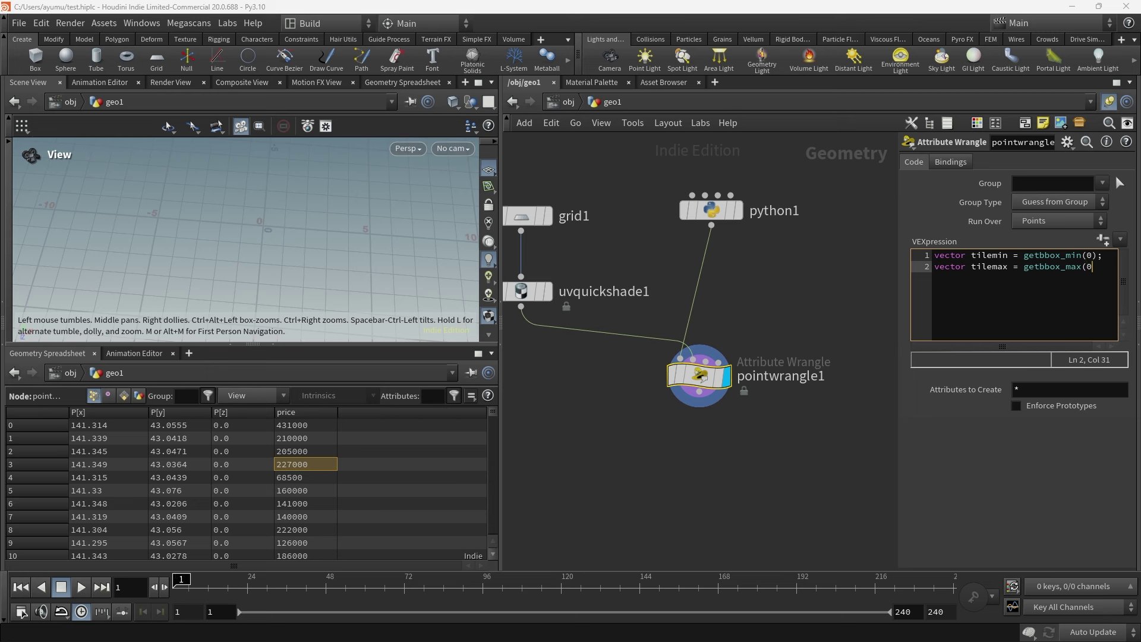
type(");")
Change both getbbox calls to read input 1 and commit the code.
key("Up")
key("BackSpace")
type("1")
key("Down")
key("BackSpace")
type("1")
key("End")
left_click(845, 390)
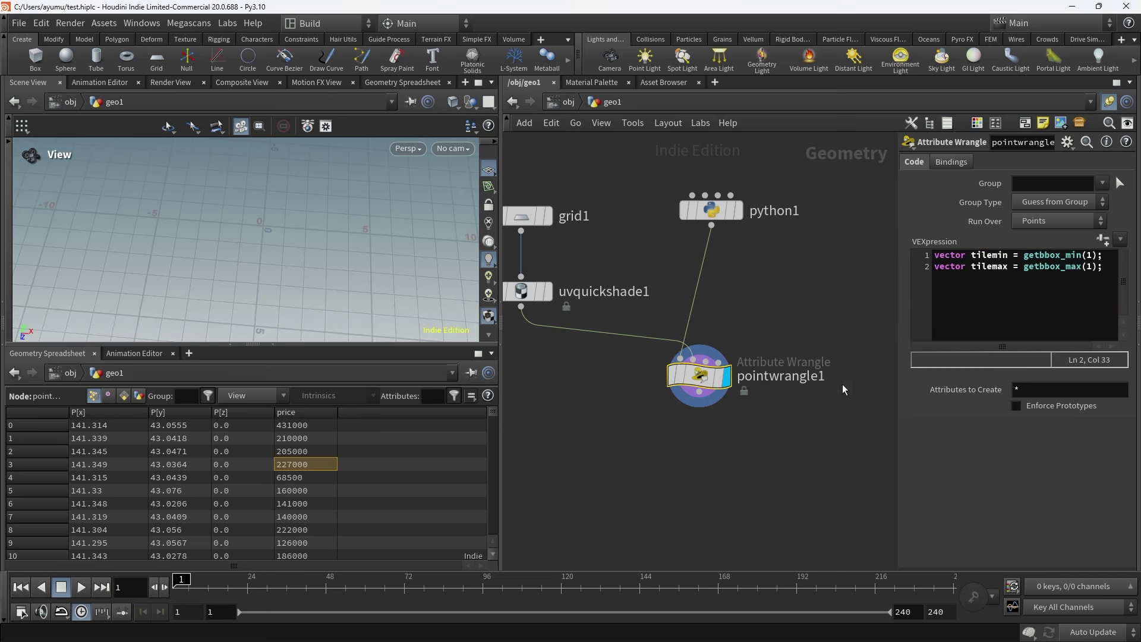
left_click(1107, 268)
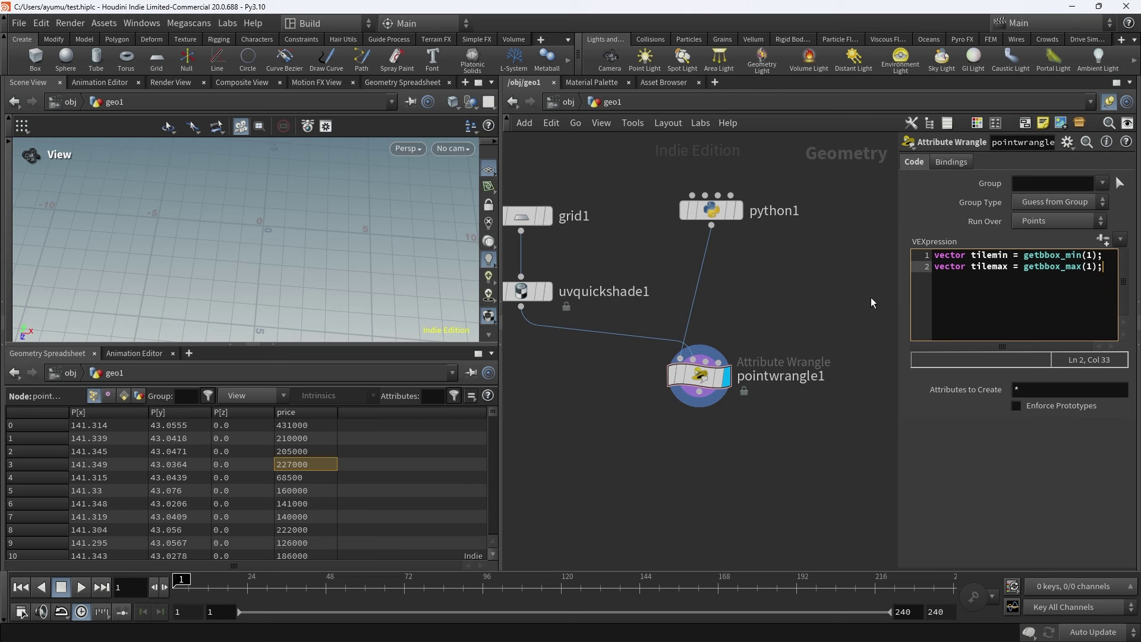
key("Return")
key("Return")
type("float x")
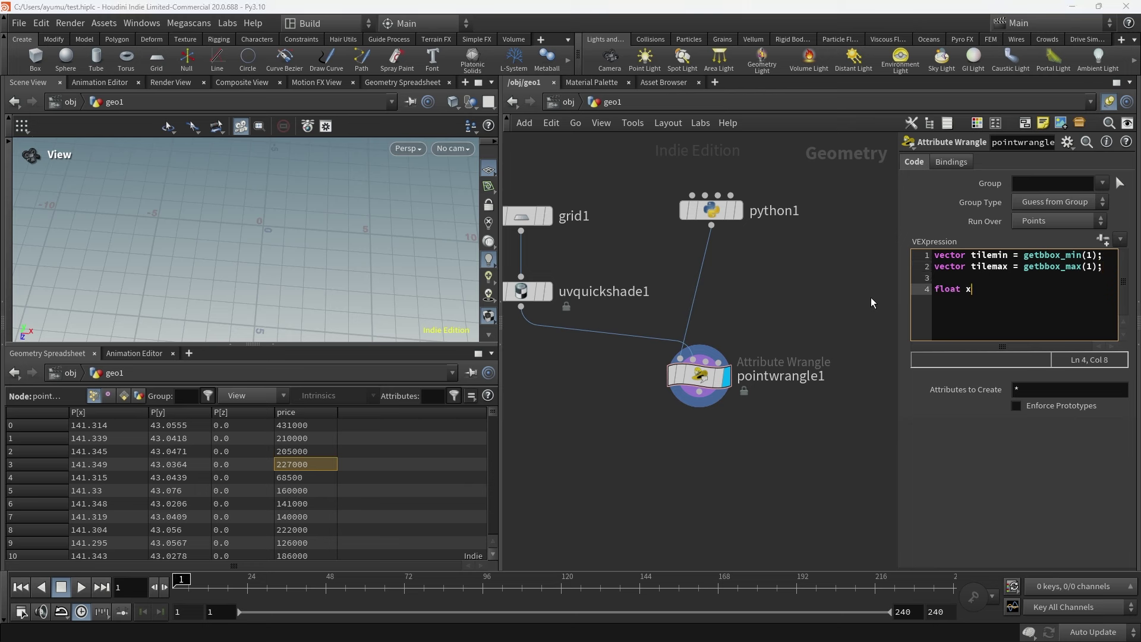
type(" = ")
type("fi")
type("t(v")
type("@")
type("P")
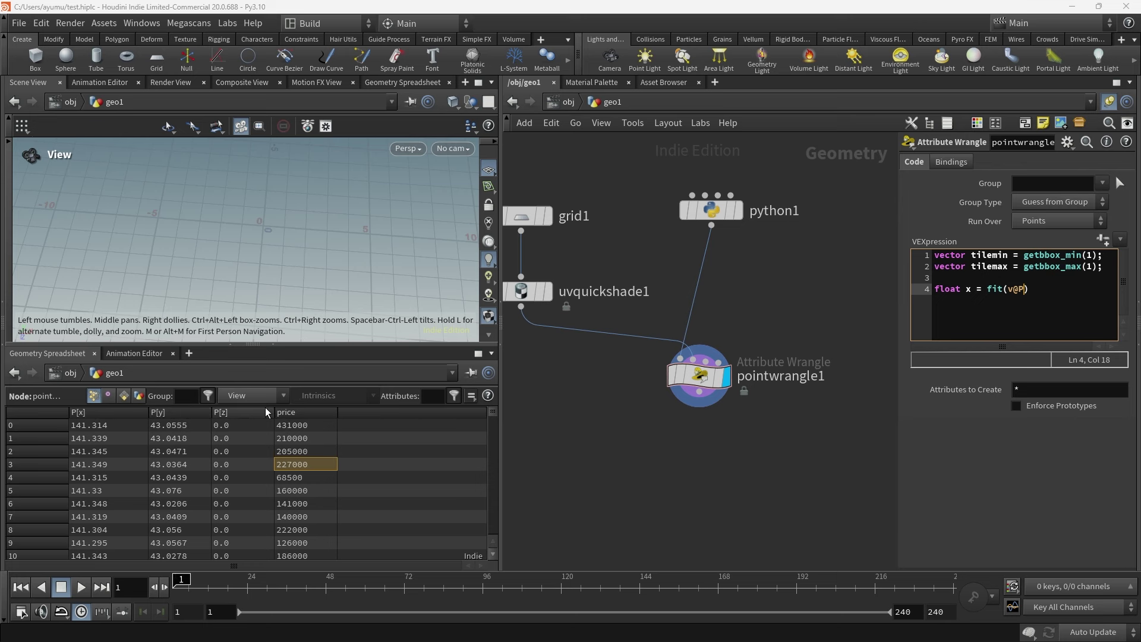
type(".x")
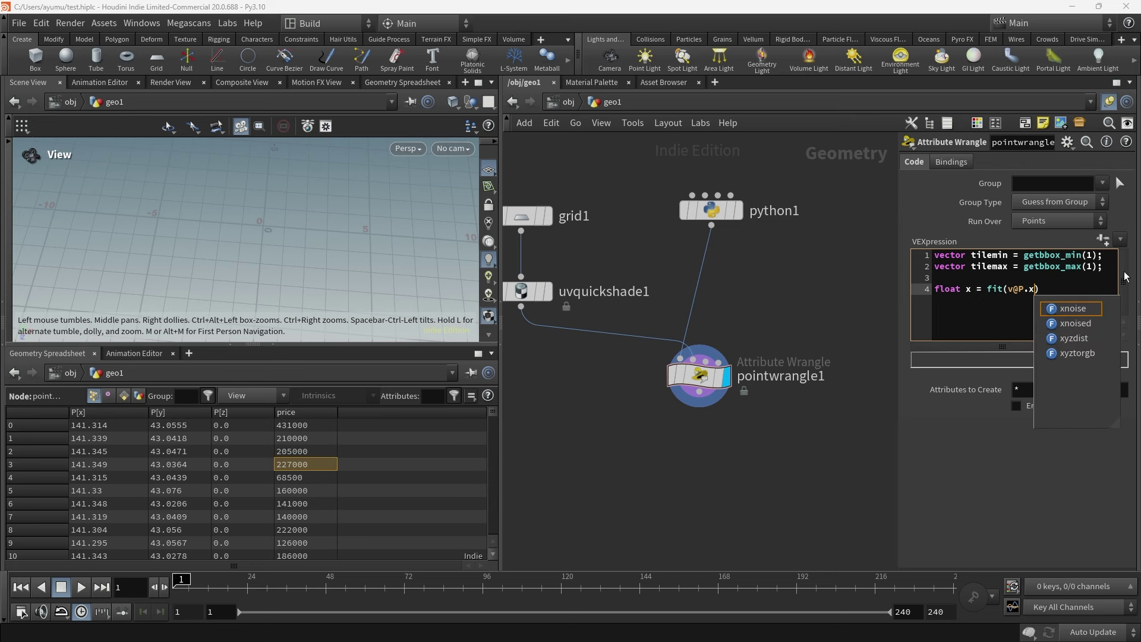
type(", )")
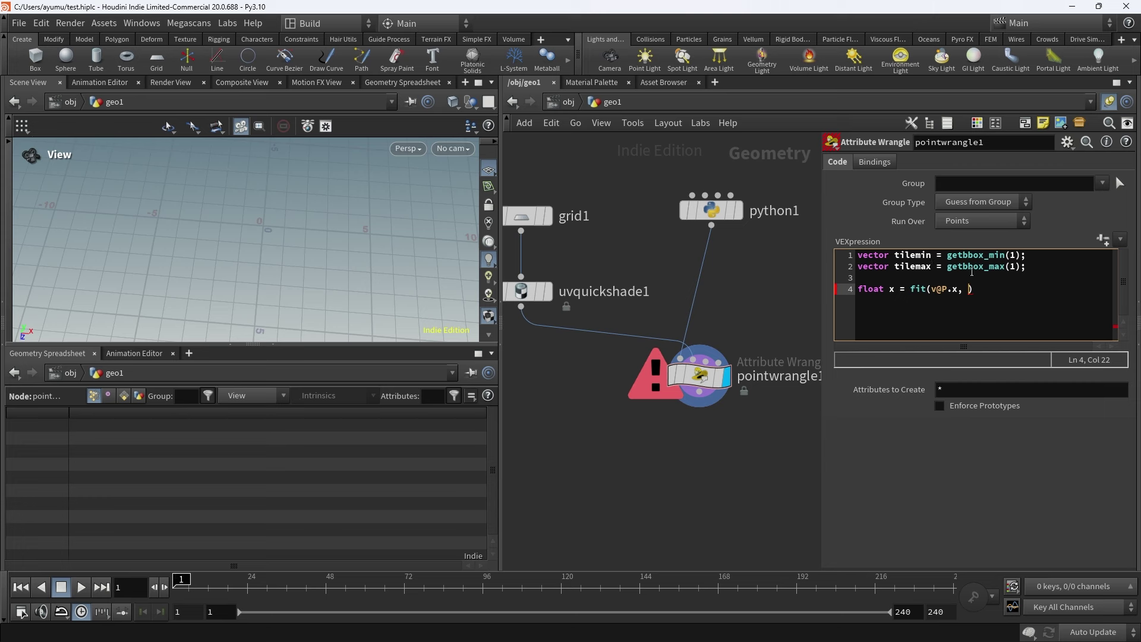
type(";")
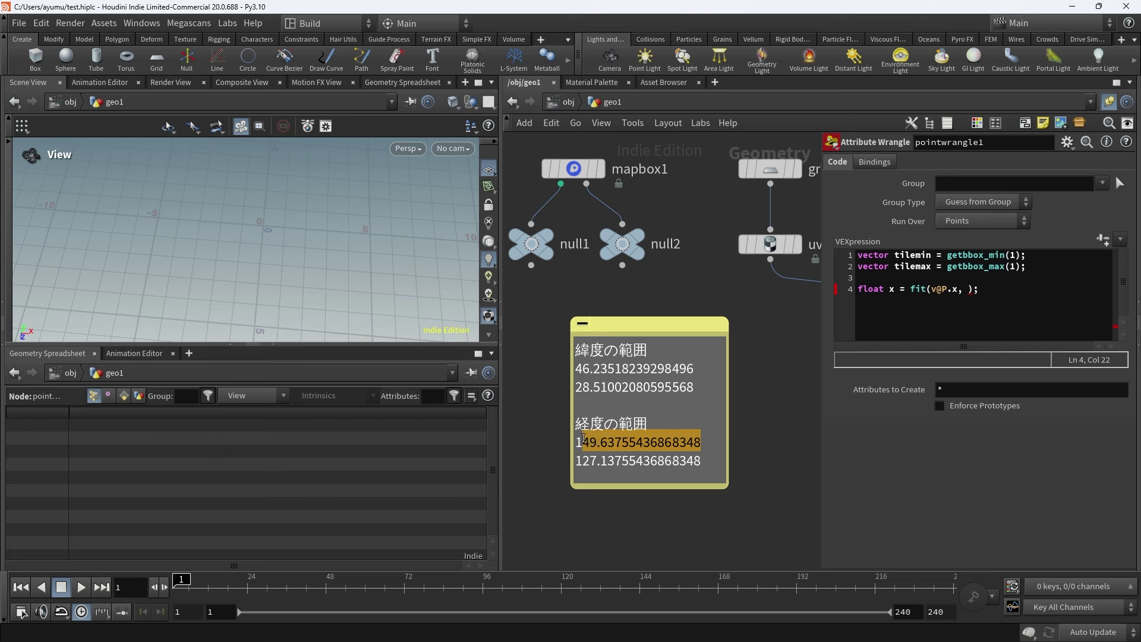
left_click_drag(659, 466, 576, 459)
key("ctrl+c")
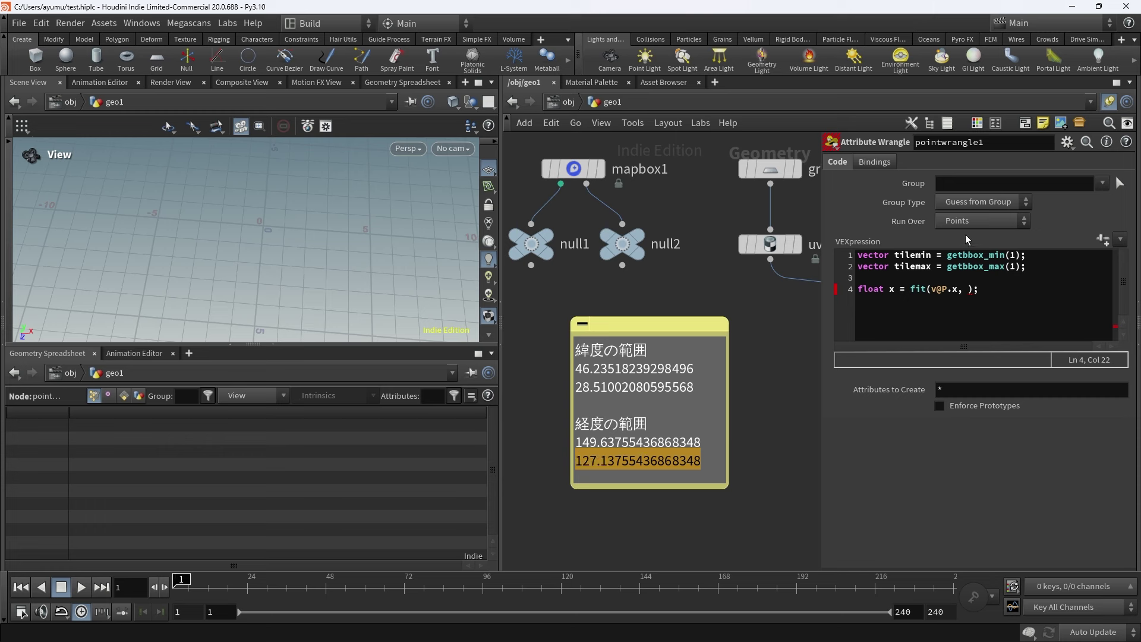
key("ctrl+v")
type(",")
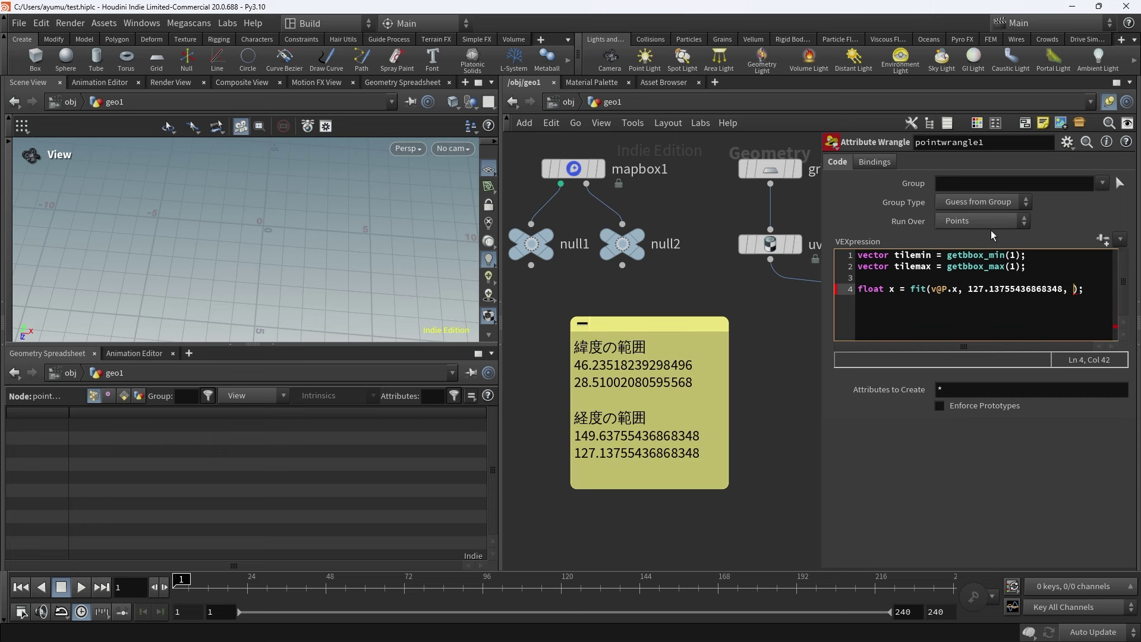
key("ctrl+v")
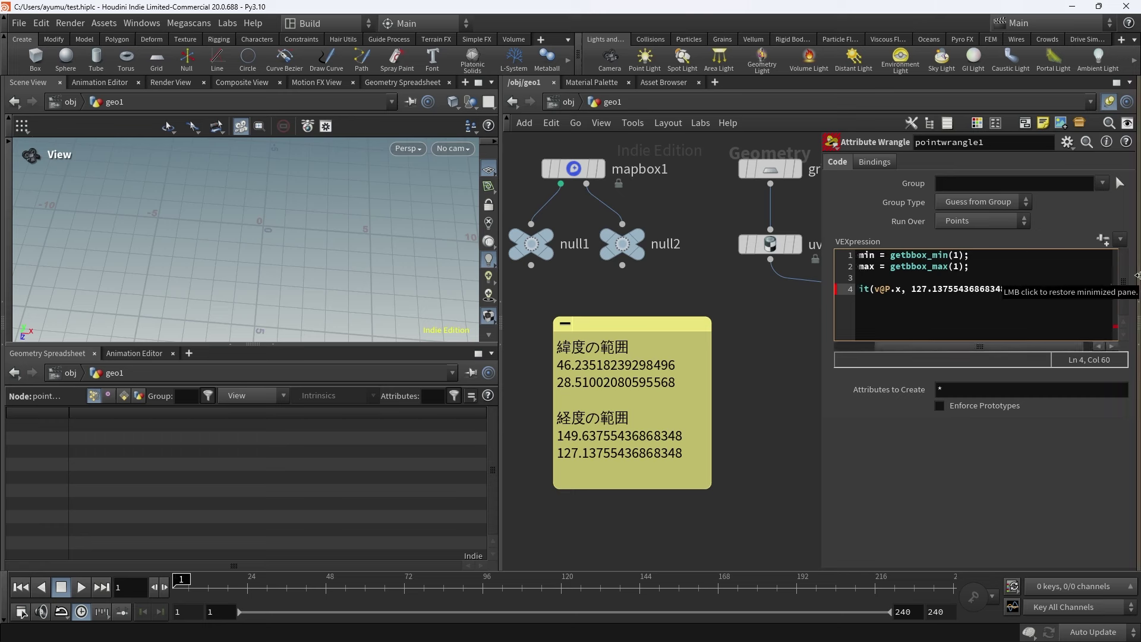
type(", 149.63755436868348,")
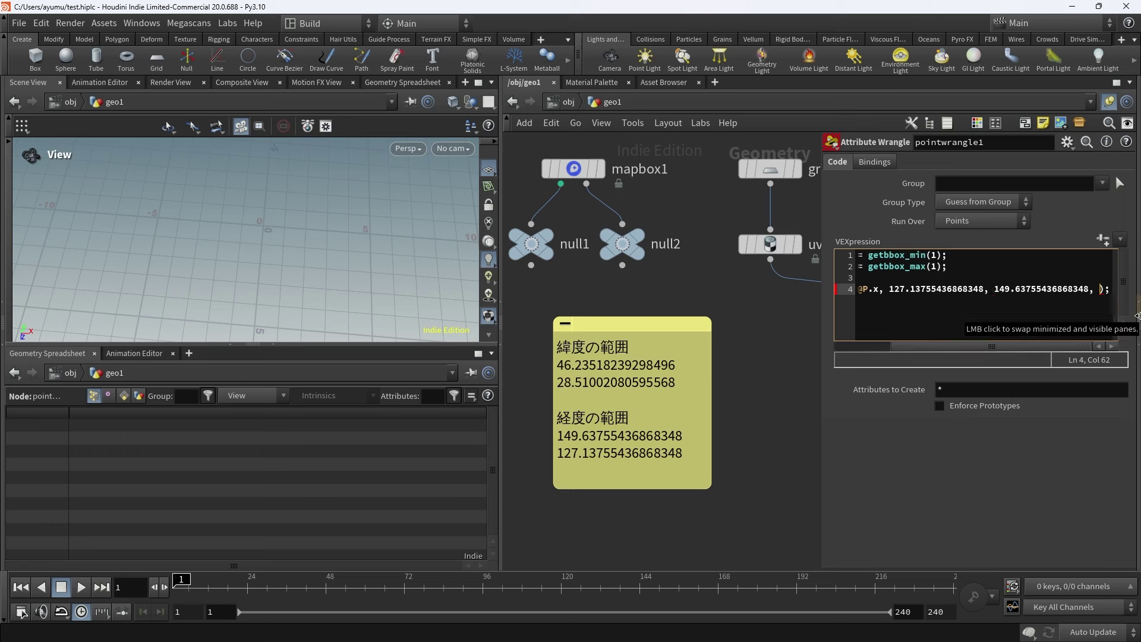
type(" tilemin")
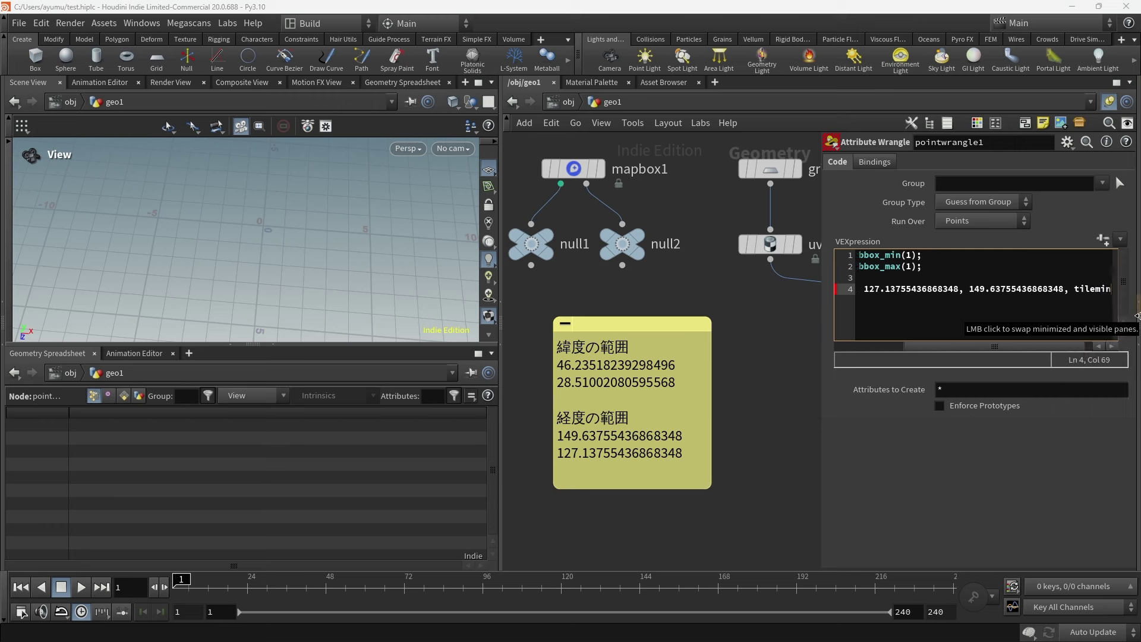
type(".x, ")
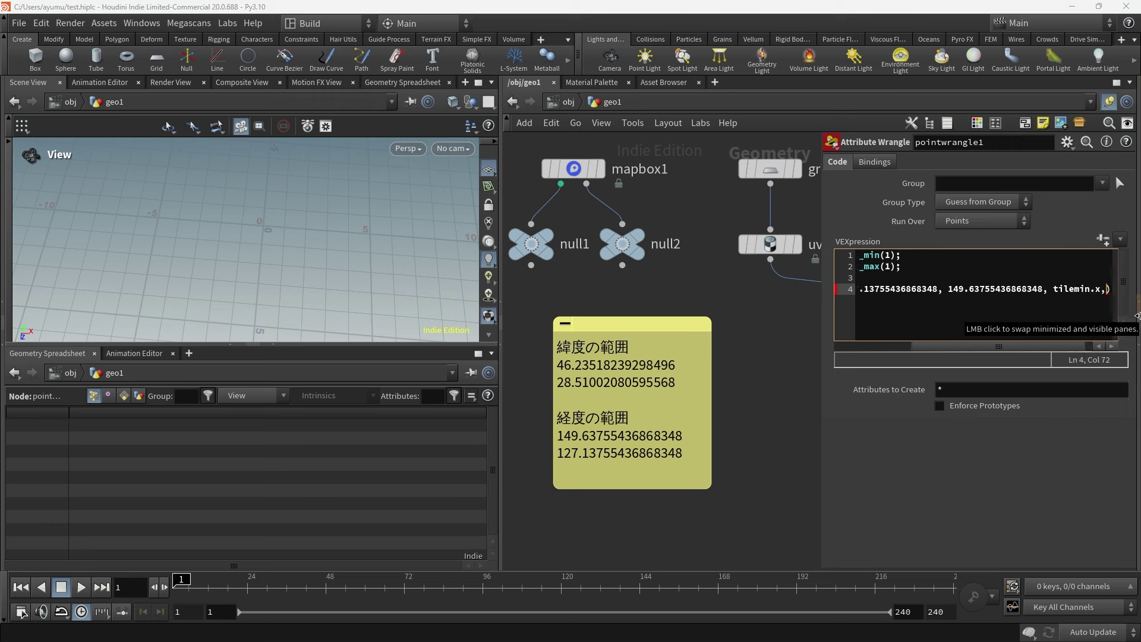
type("tilemax")
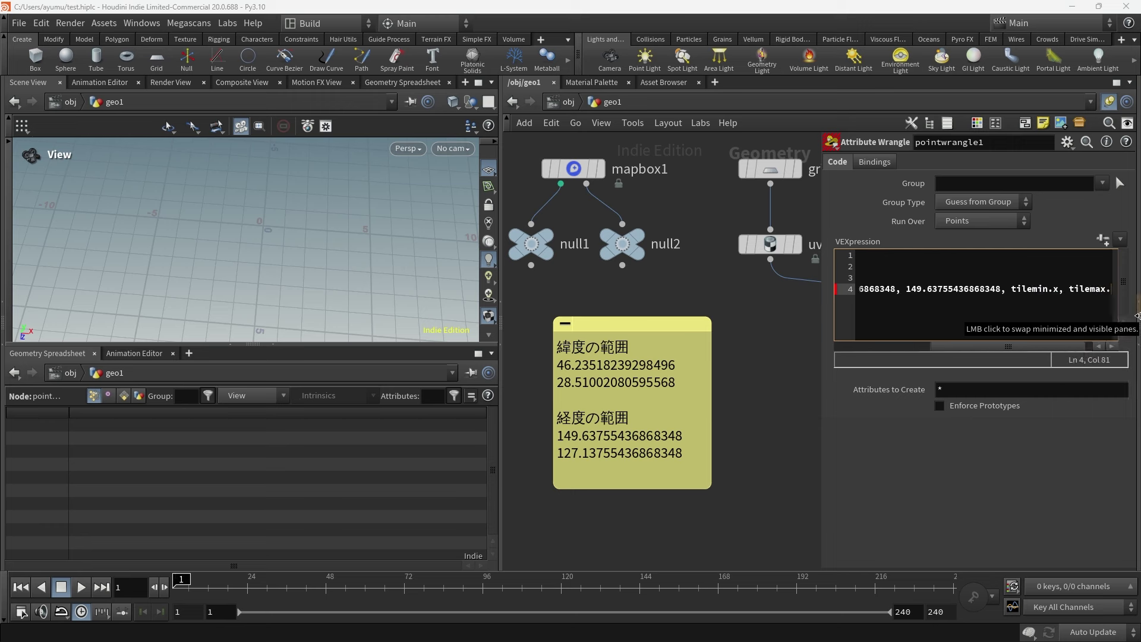
type(".x")
key("End")
Widen the code editor, review the Mercator projection slide, and begin a float y line.
left_click_drag(822, 328, 707, 328)
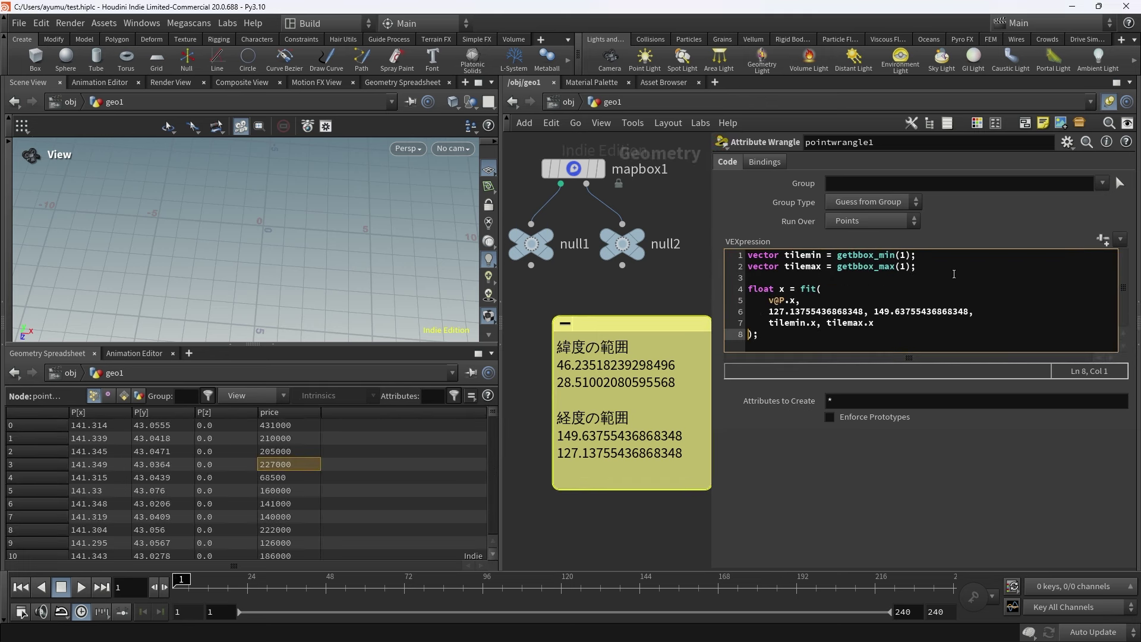
left_click(886, 329)
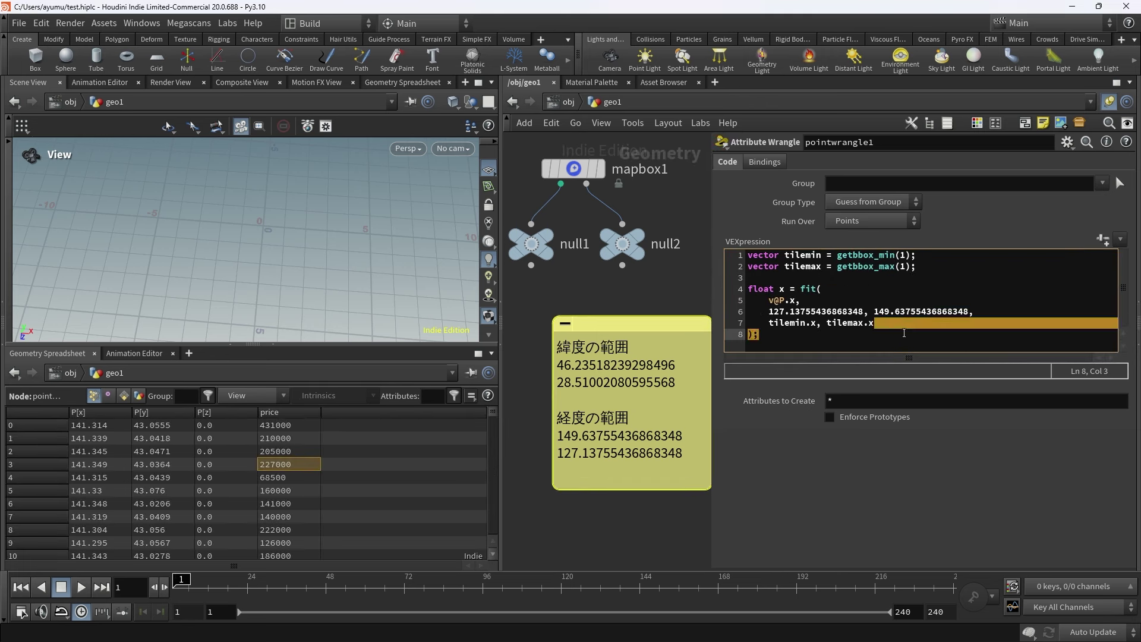
key("Return")
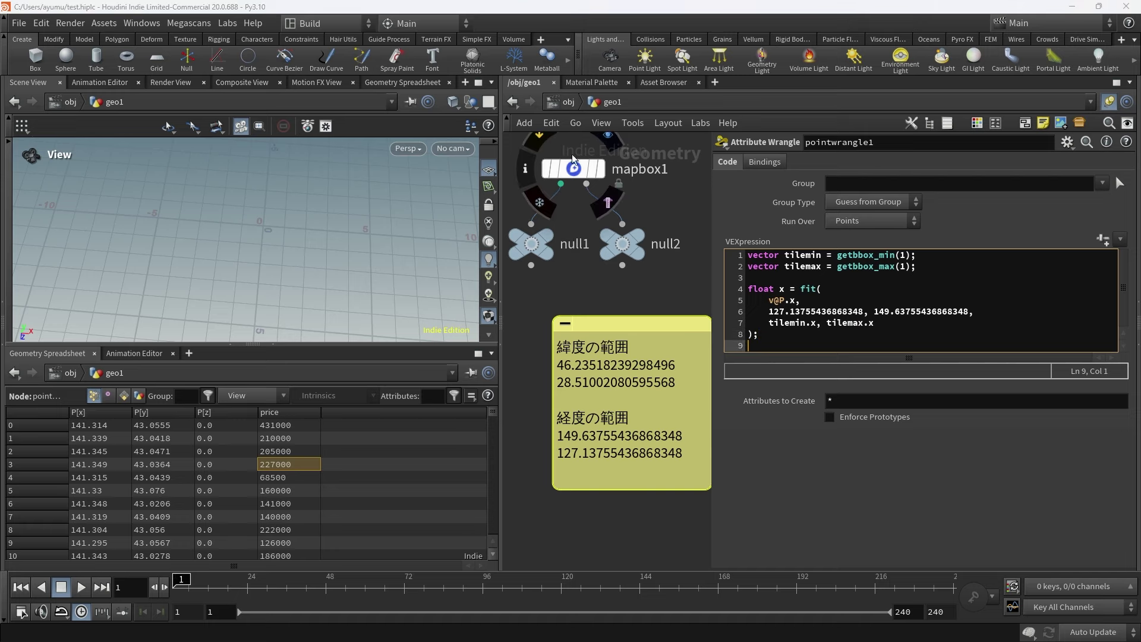
key("alt+Tab")
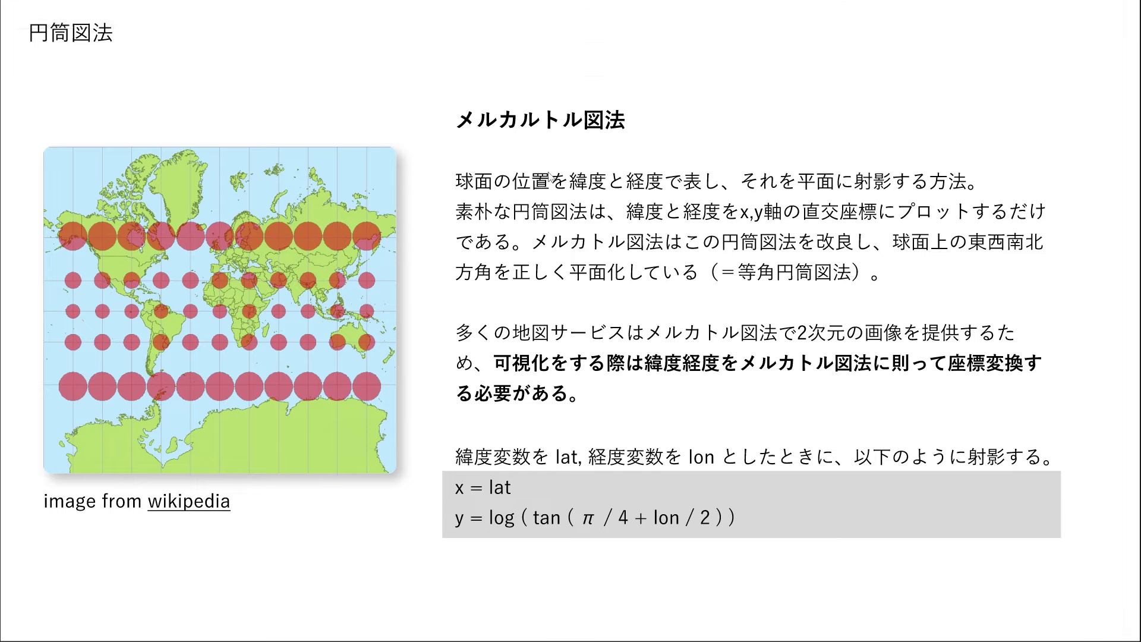
mouse_move(1125, 15)
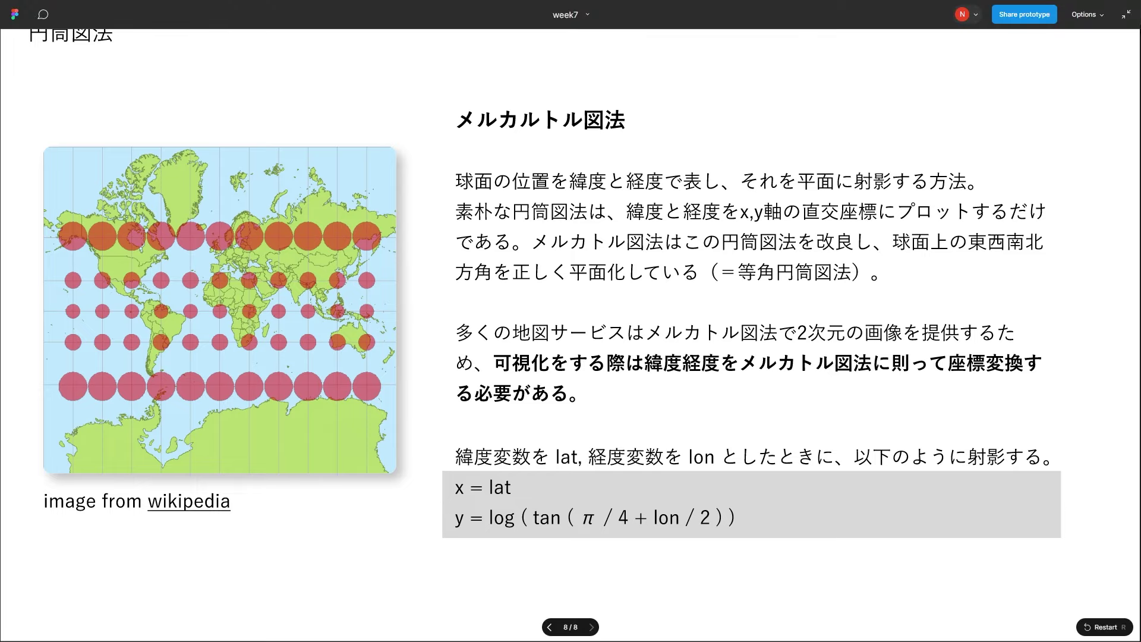
key("alt+Tab")
type("float ")
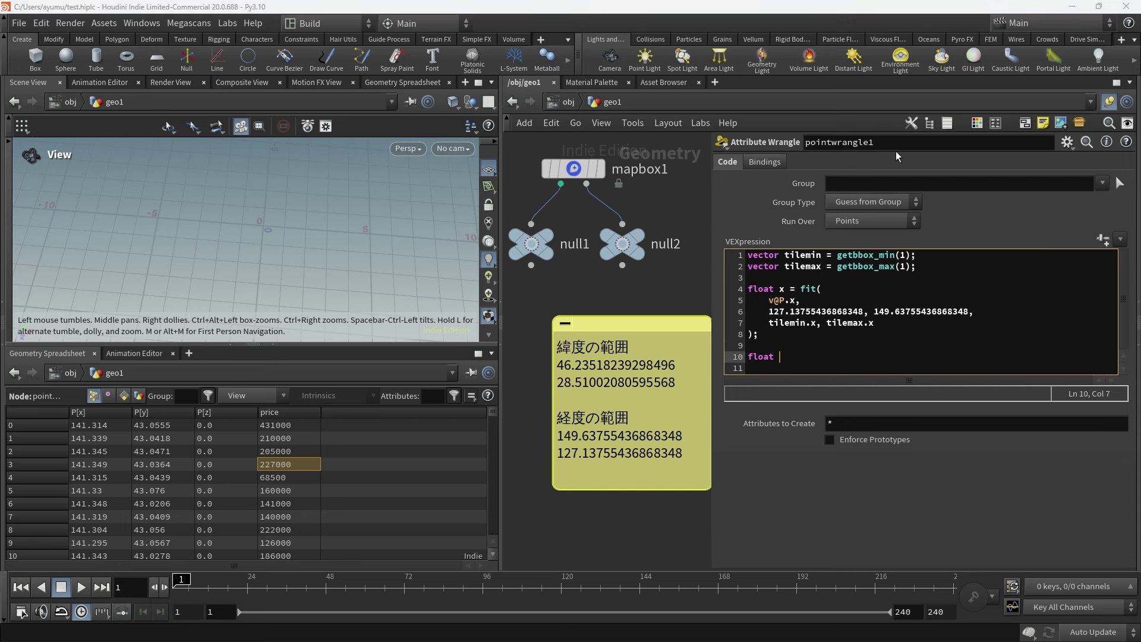
type("y = fity")
Start float y = fit( with an indented argument line holding @P.y.
key("BackSpace")
type("()")
key("Left")
key("Return")
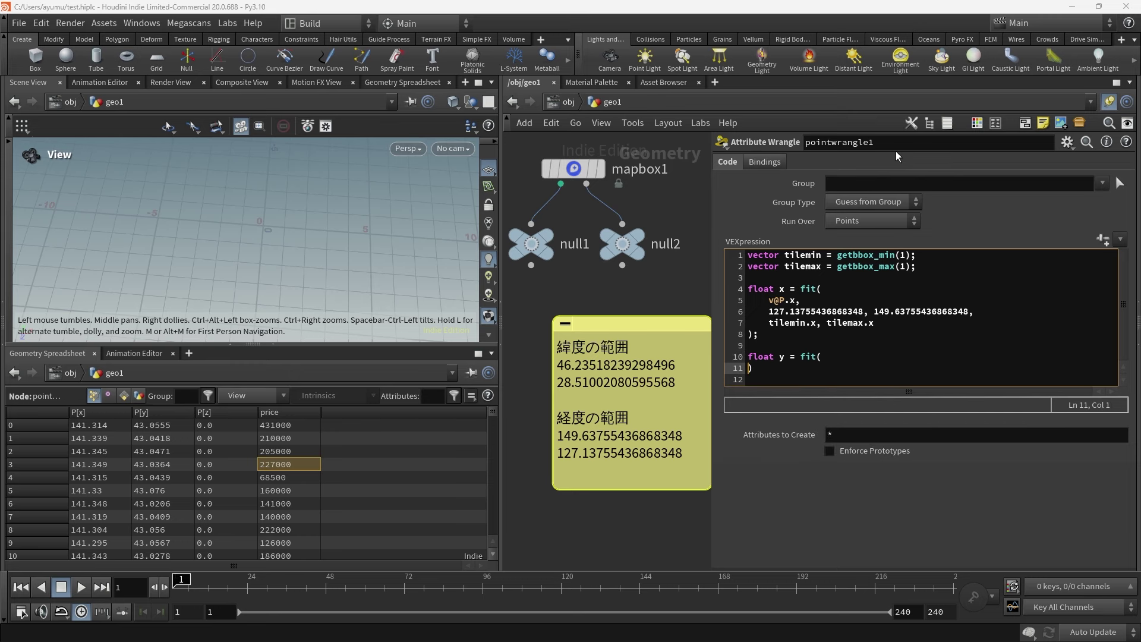
key("Return")
key("Up")
type("@")
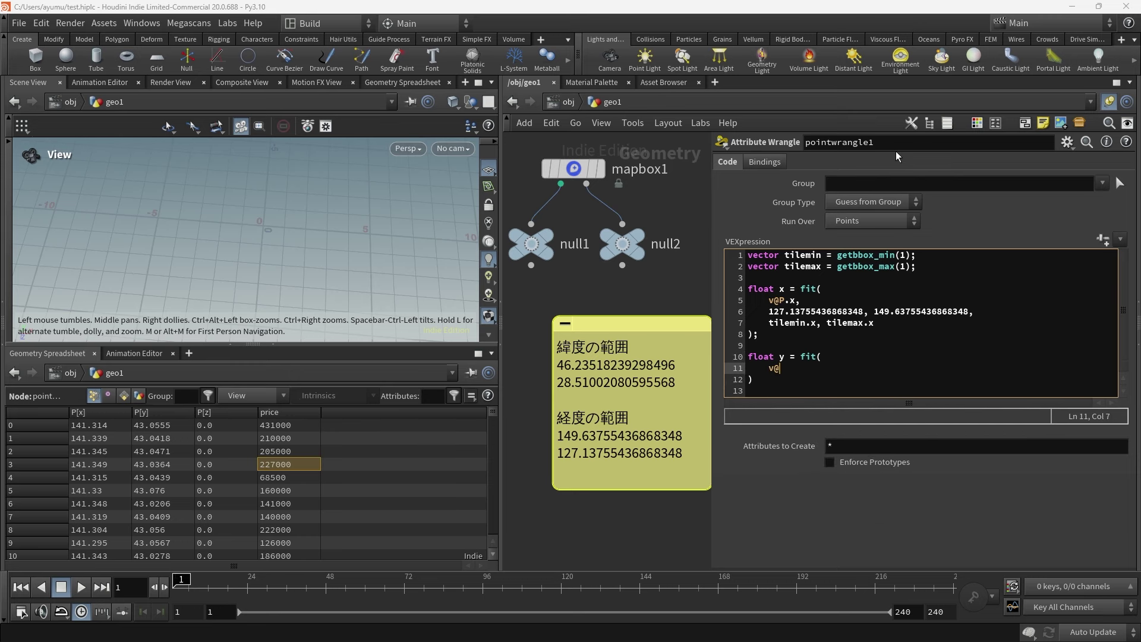
type("P.y")
key("Left")
key("Left")
type("log")
type("(tan")
type("(PI/")
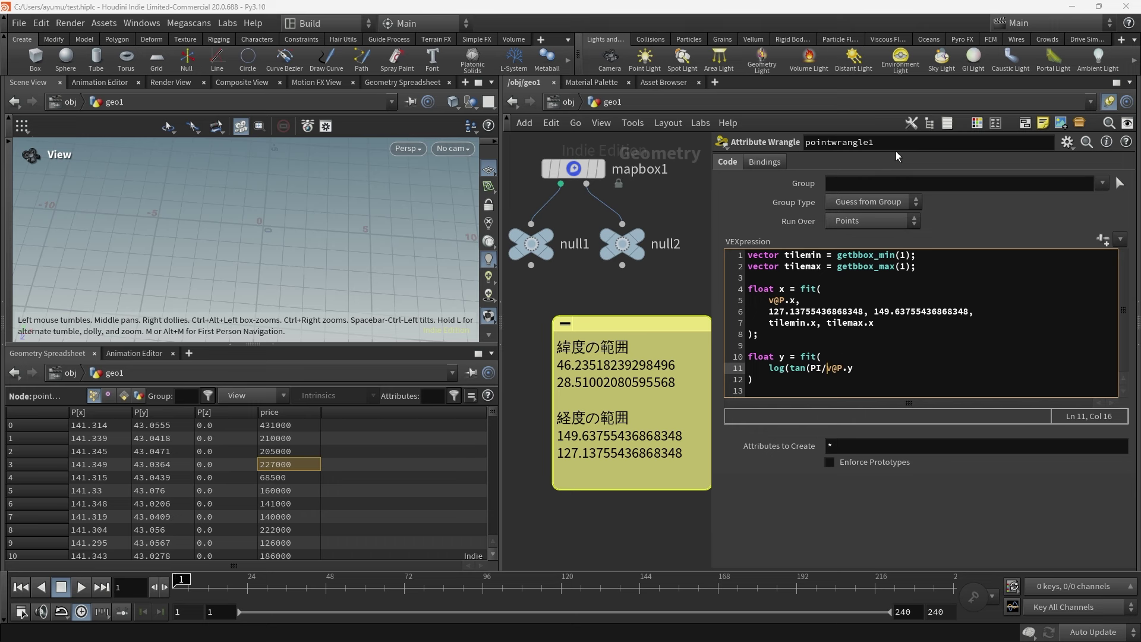
type("4.0 + ")
type("ra")
type("dianz")
key("BackSpace")
type("s(")
key("End")
type(") / ")
type("2.0))")
type(",")
key("Return")
key("Return")
Copy the Mercator expression line and select the latitude range in the sticky note.
left_click_drag(768, 368, 972, 368)
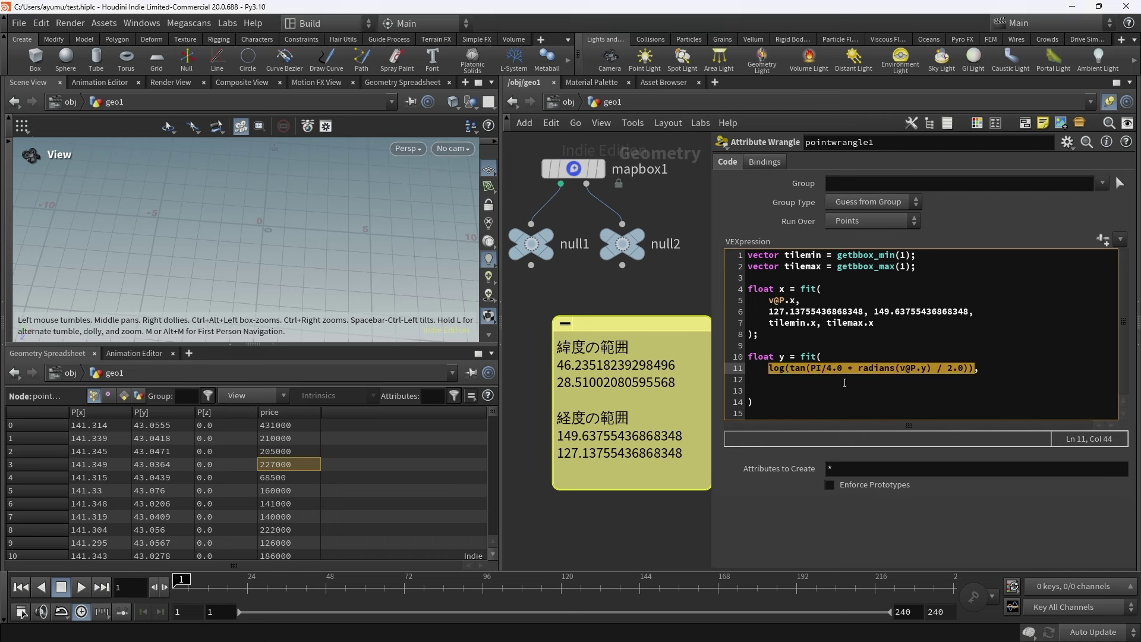
left_click(573, 350)
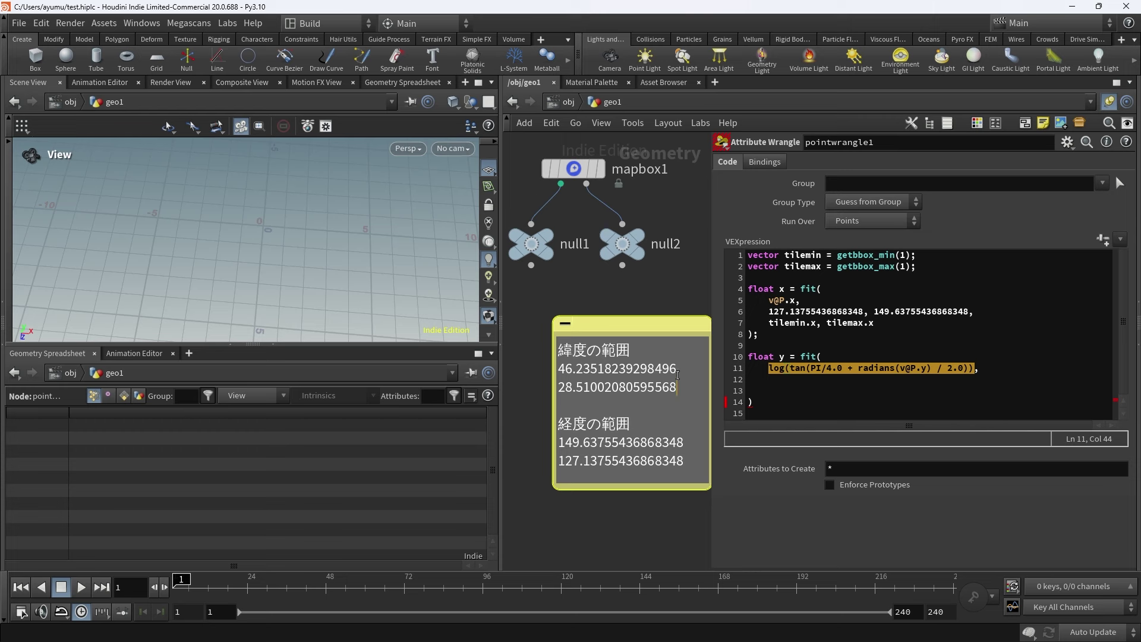
left_click_drag(677, 389, 561, 371)
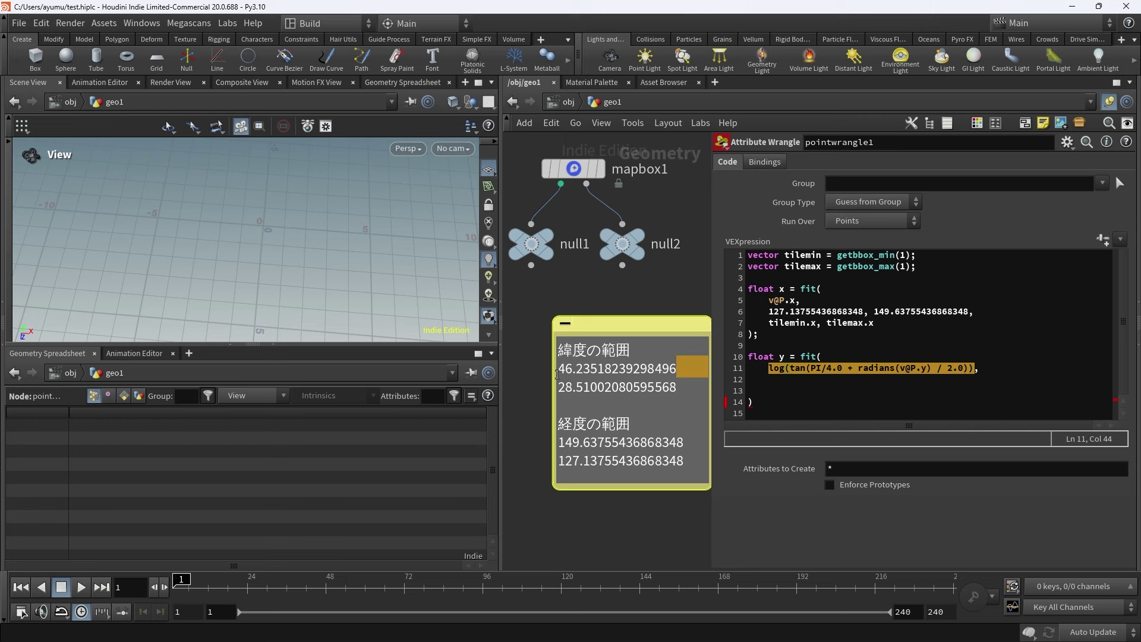
key("ctrl+c")
key("End")
type(",")
key("Return")
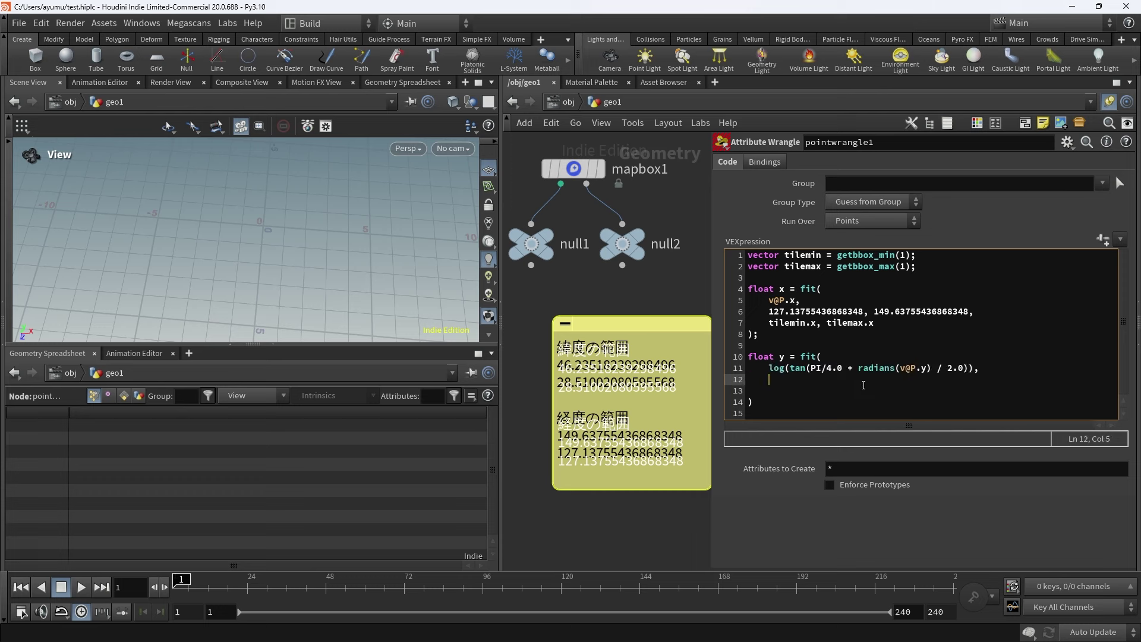
key("ctrl+v")
type(",")
left_click_drag(888, 380, 926, 380)
key("ctrl+v")
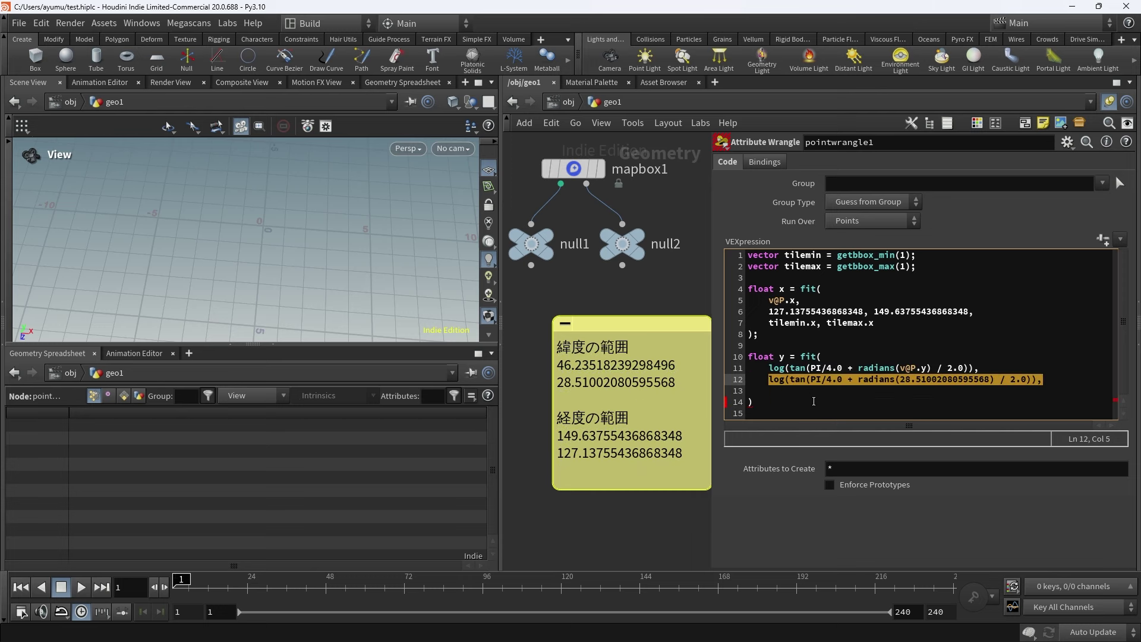
key("Down")
key("ctrl+v")
Add another Mercator line using maximum latitude 46.23518239298496.
left_click_drag(674, 368, 538, 375)
double_click(654, 375)
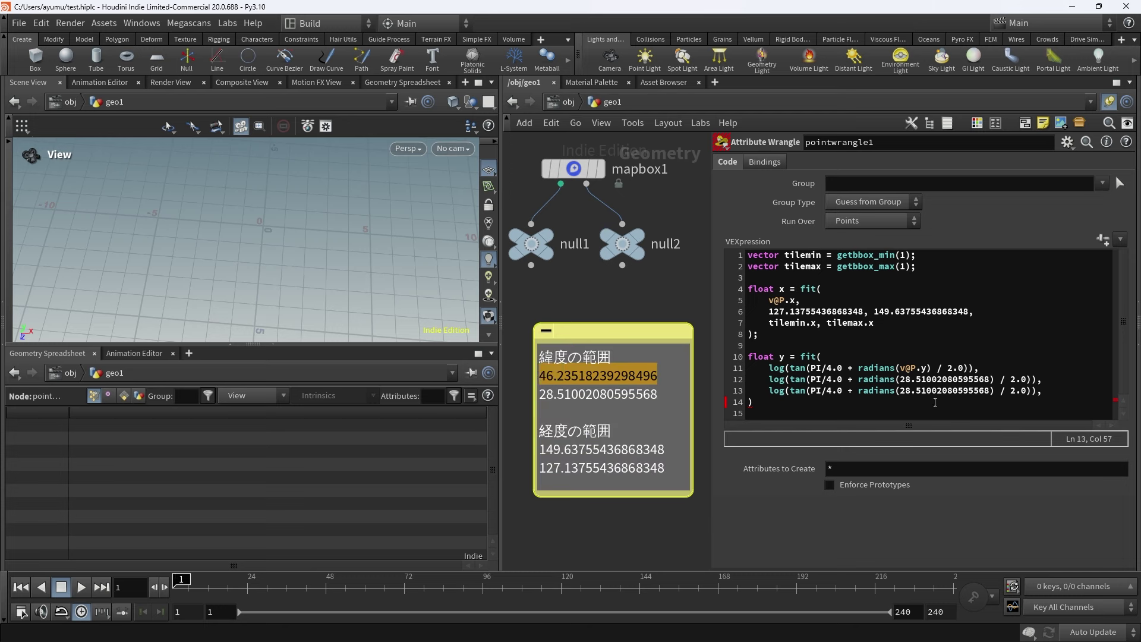
left_click_drag(900, 391, 991, 393)
key("ctrl+v")
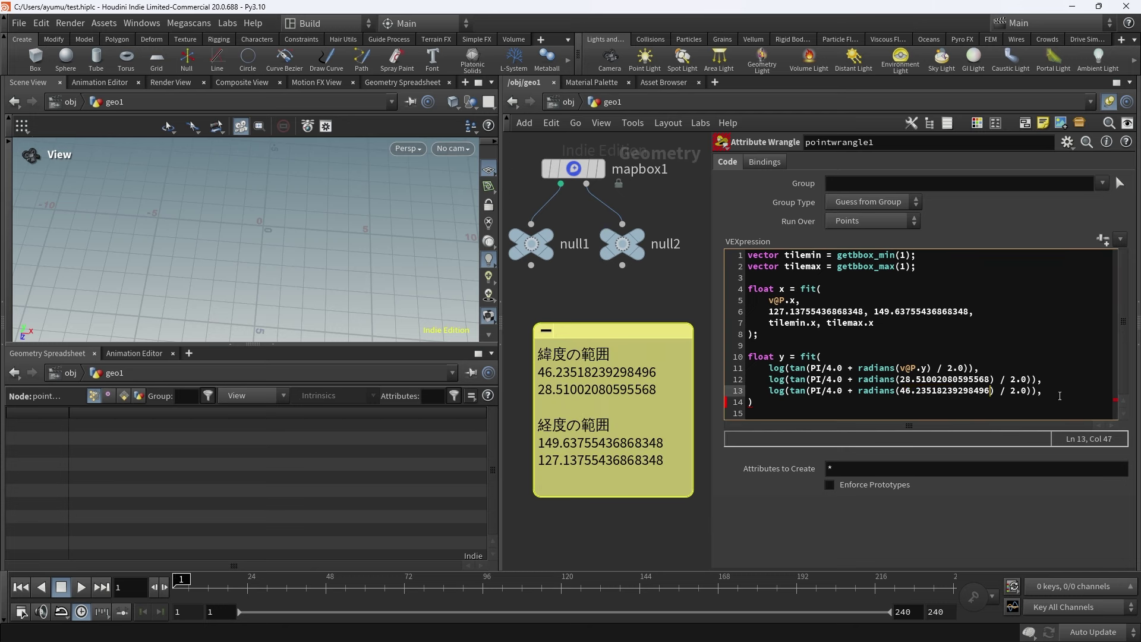
key("Return")
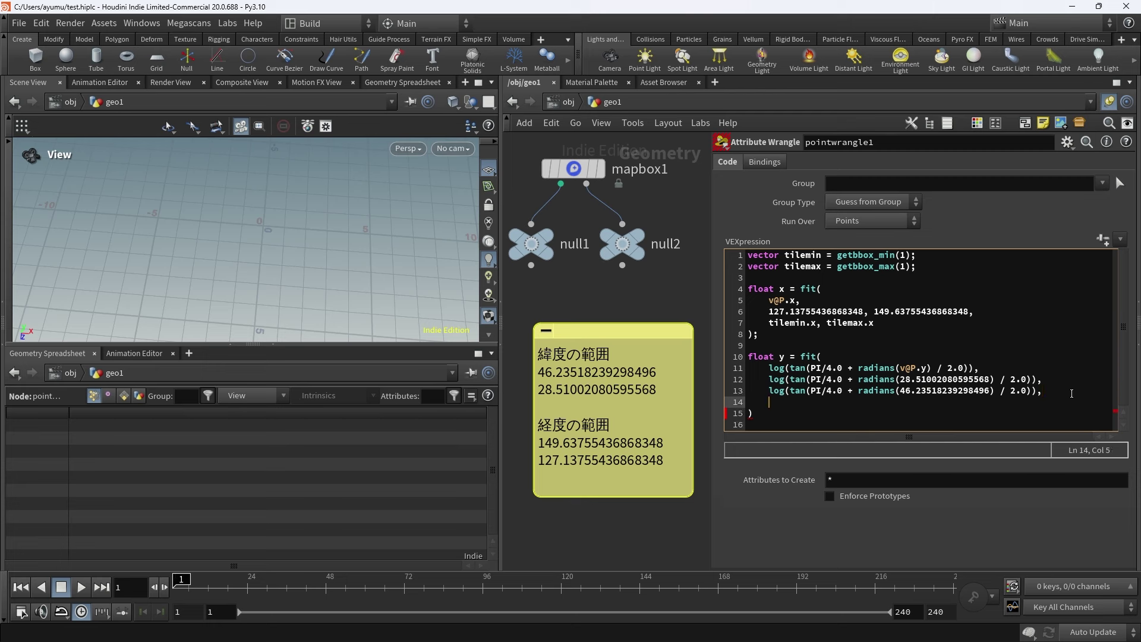
Paste the tile bounds as the next fit argument and change tilemin.x to tilemin.y.
left_click_drag(769, 326, 893, 318)
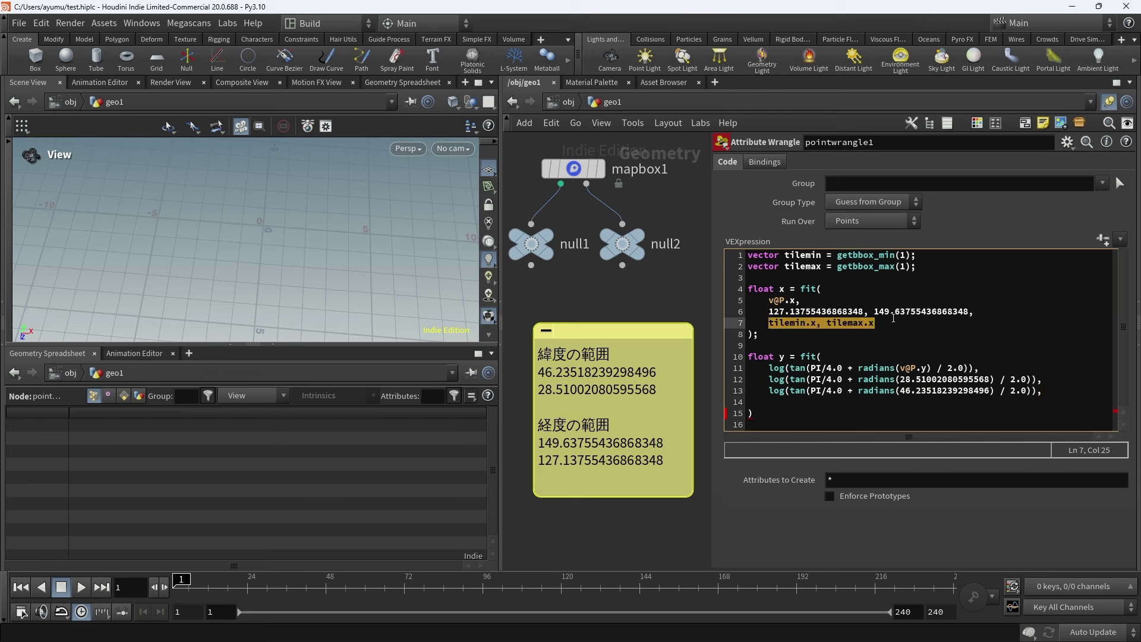
key("ctrl+c")
left_click(810, 403)
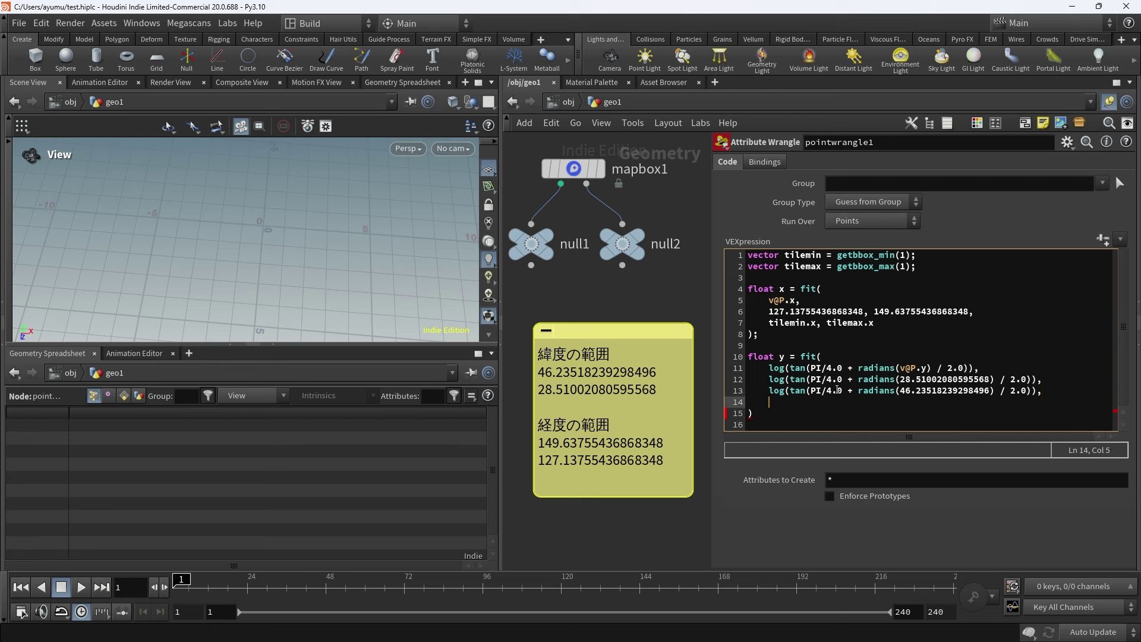
key("ctrl+v")
key("Down")
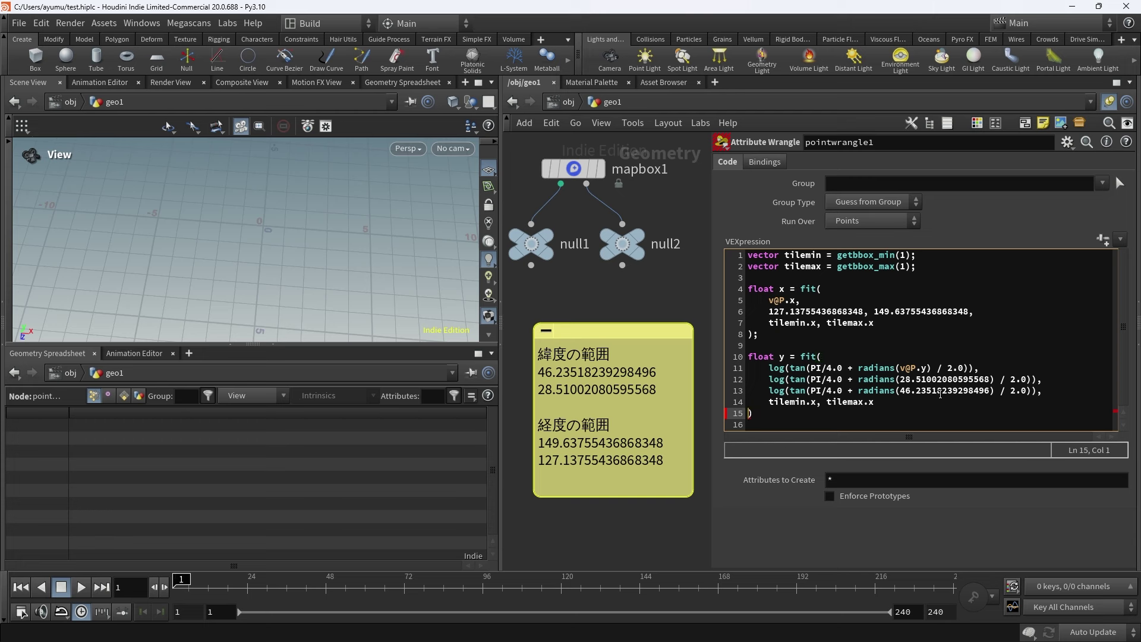
key("Up")
key("ctrl+Right")
key("ctrl+Right")
key("ctrl+Right")
key("Delete")
type("y")
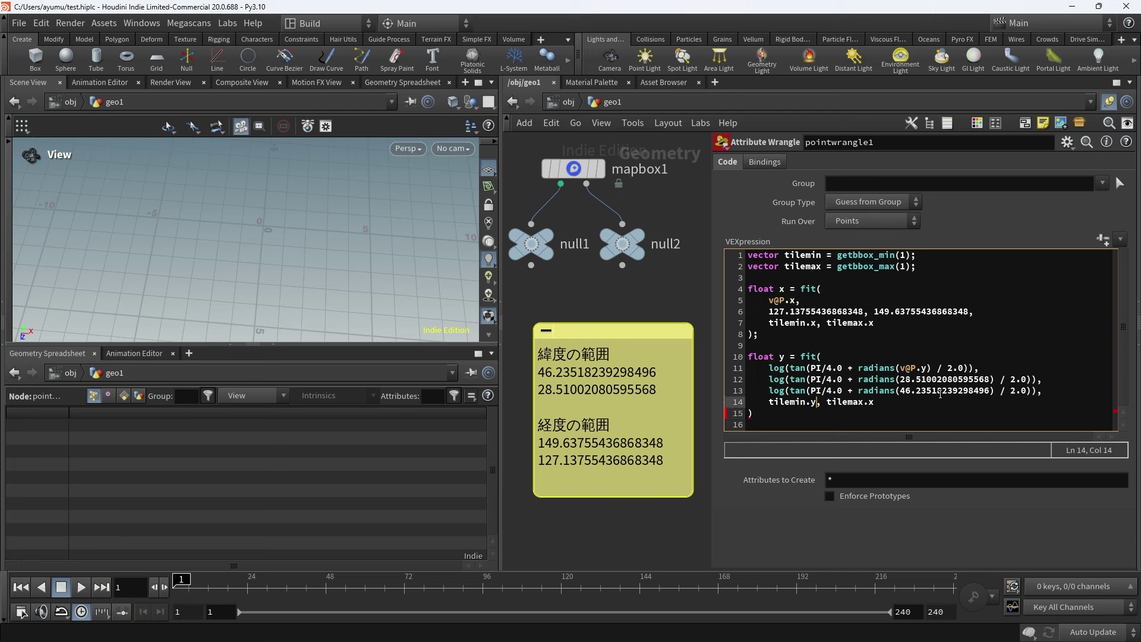
Change tilemax.x to tilemax.y and close the y fit call with a semicolon.
key("Down")
key("Down")
key("Up")
key("Up")
key("End")
key("BackSpace")
type("y")
key("Down")
type(";")
left_click(794, 420)
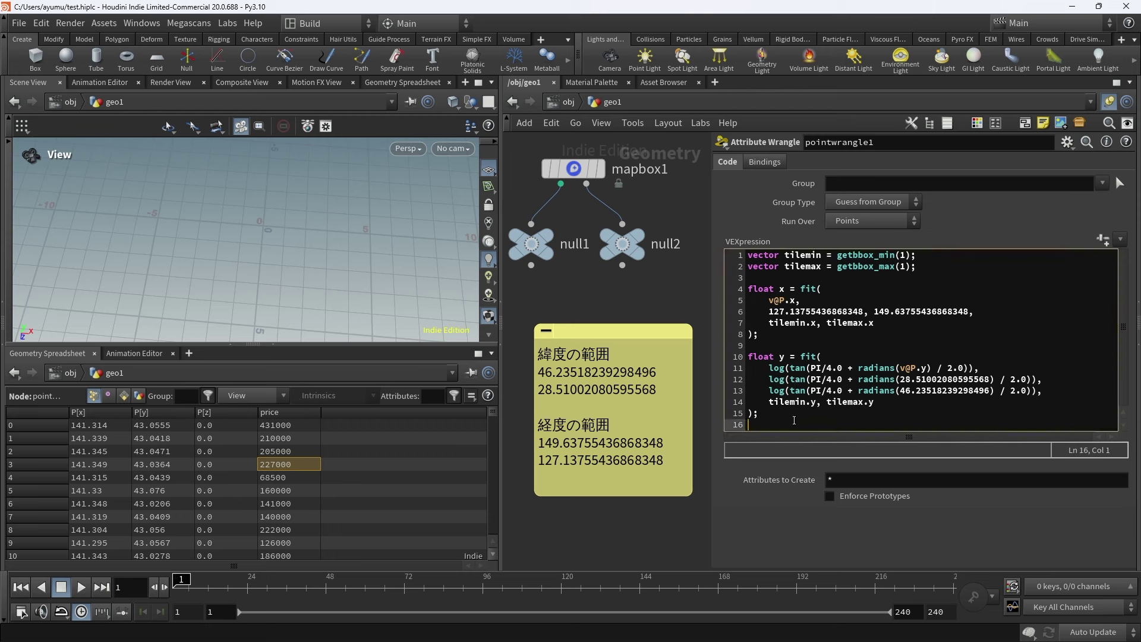
key("Return")
key("Return")
key("Up")
type("v@P.x ")
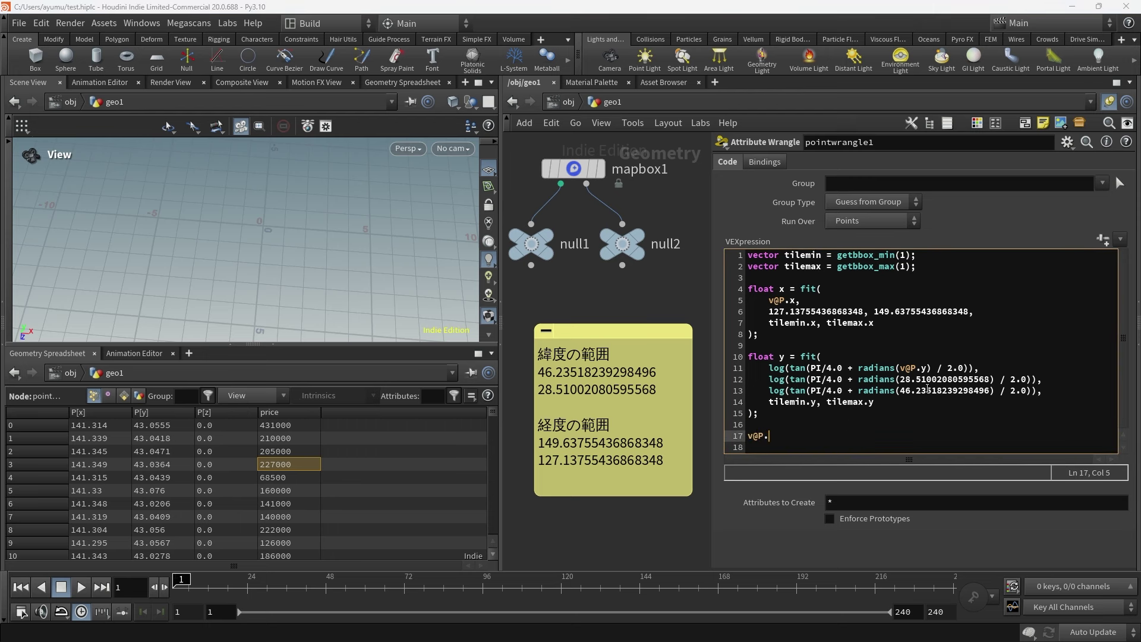
type("= x")
type(";")
key("Return")
type("v@P.z ")
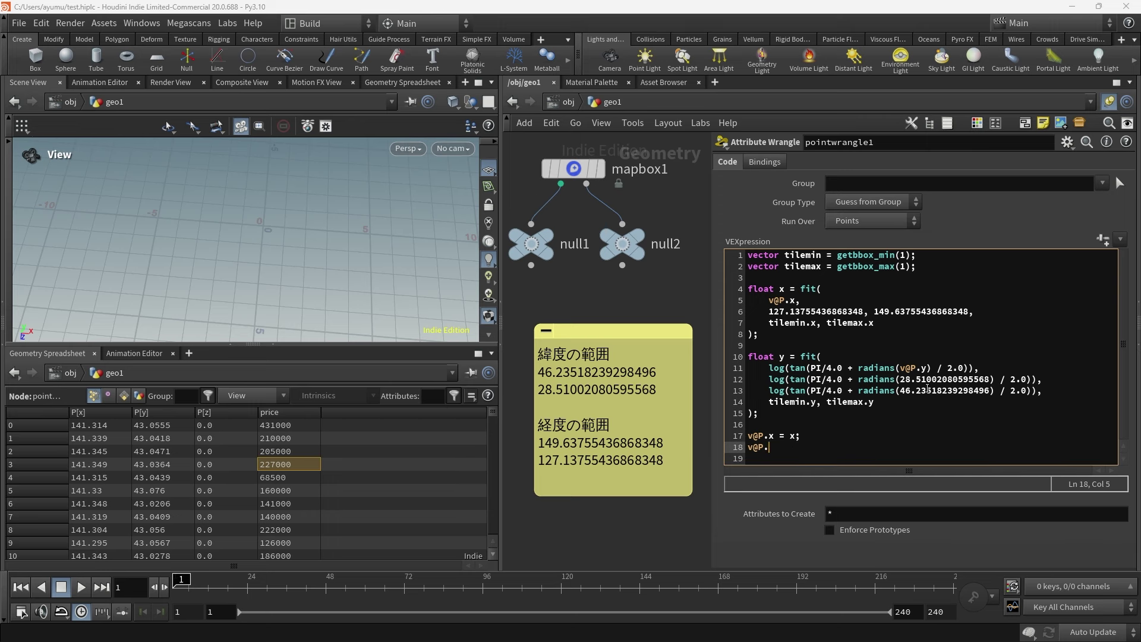
type("= ")
type("y;")
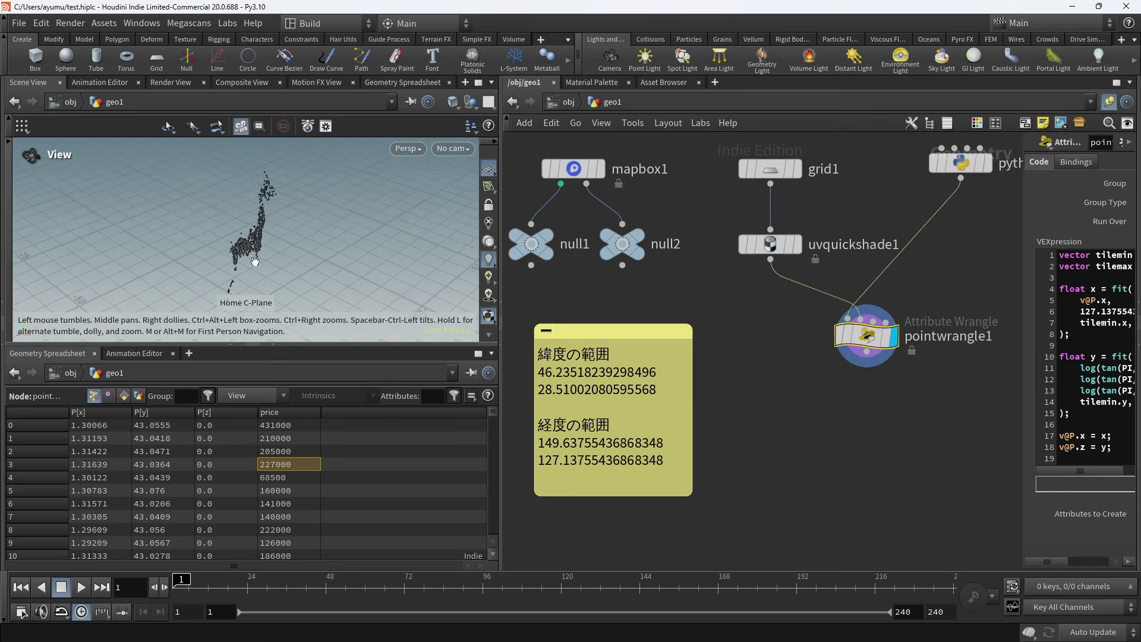
left_click_drag(299, 262, 279, 250)
left_click(1007, 435)
key("Return")
type("v@P")
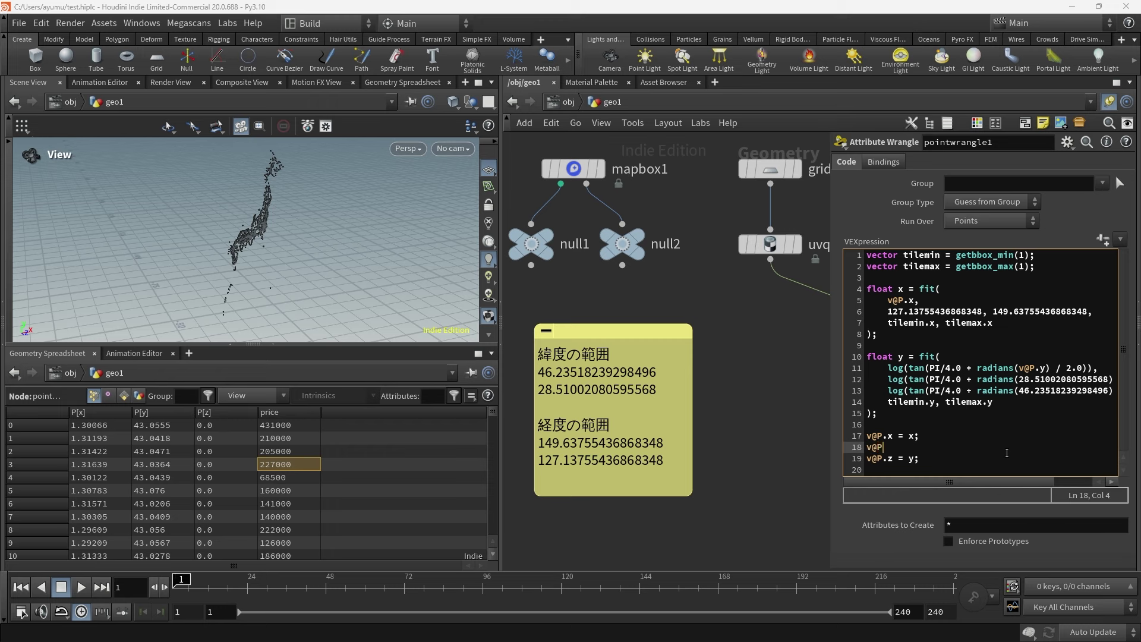
type(".y = 0")
type(";")
left_click(936, 402)
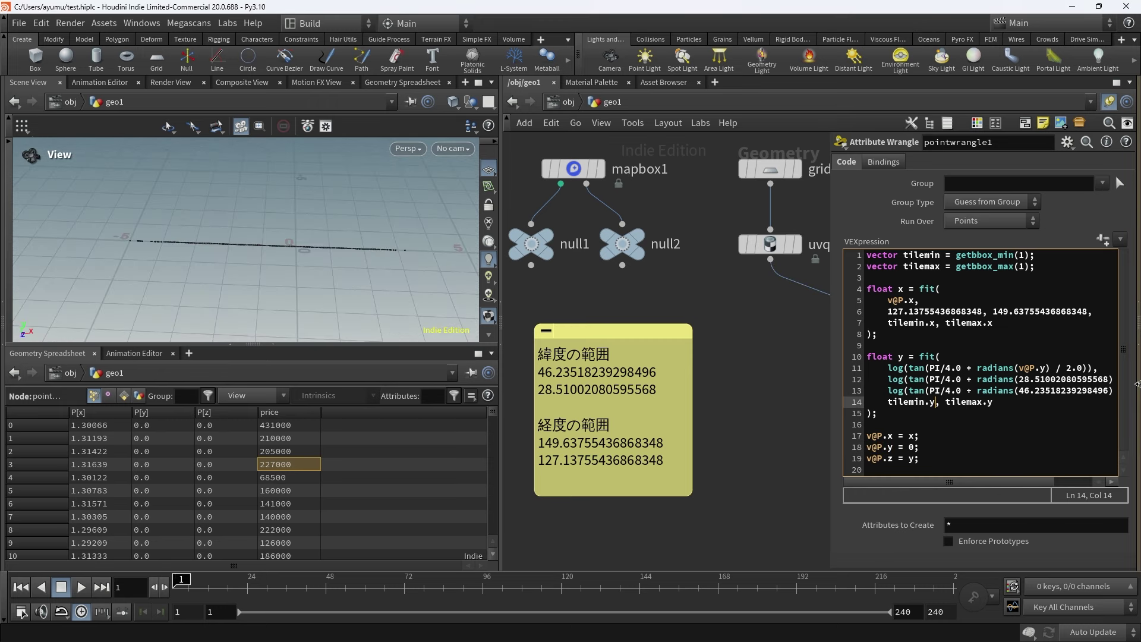
type("z")
key("Left")
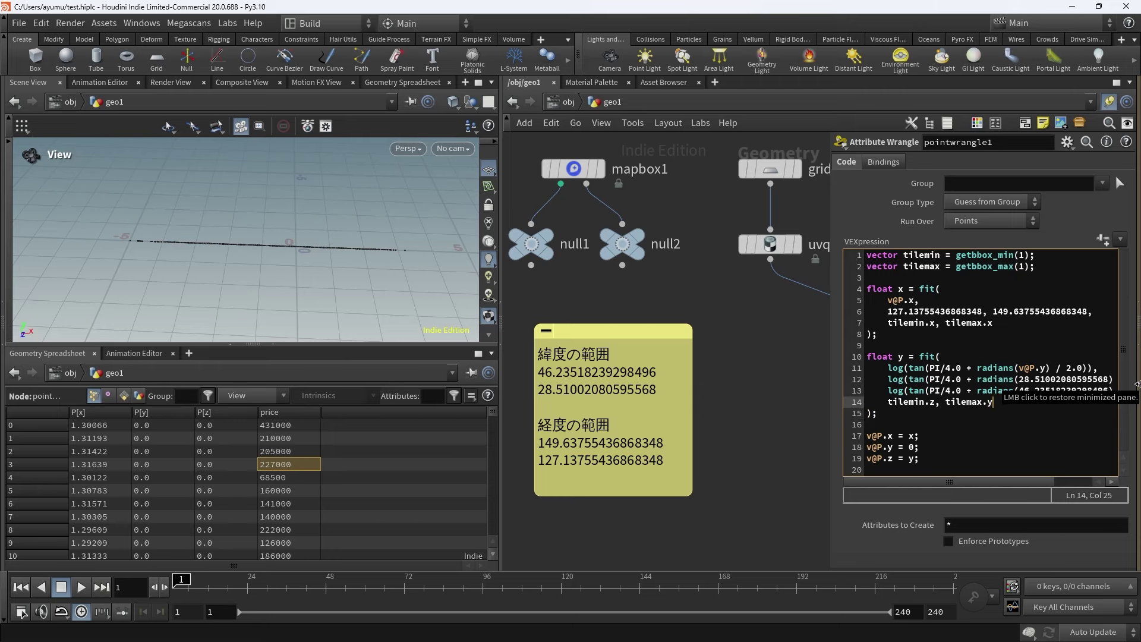
type("z")
key("h")
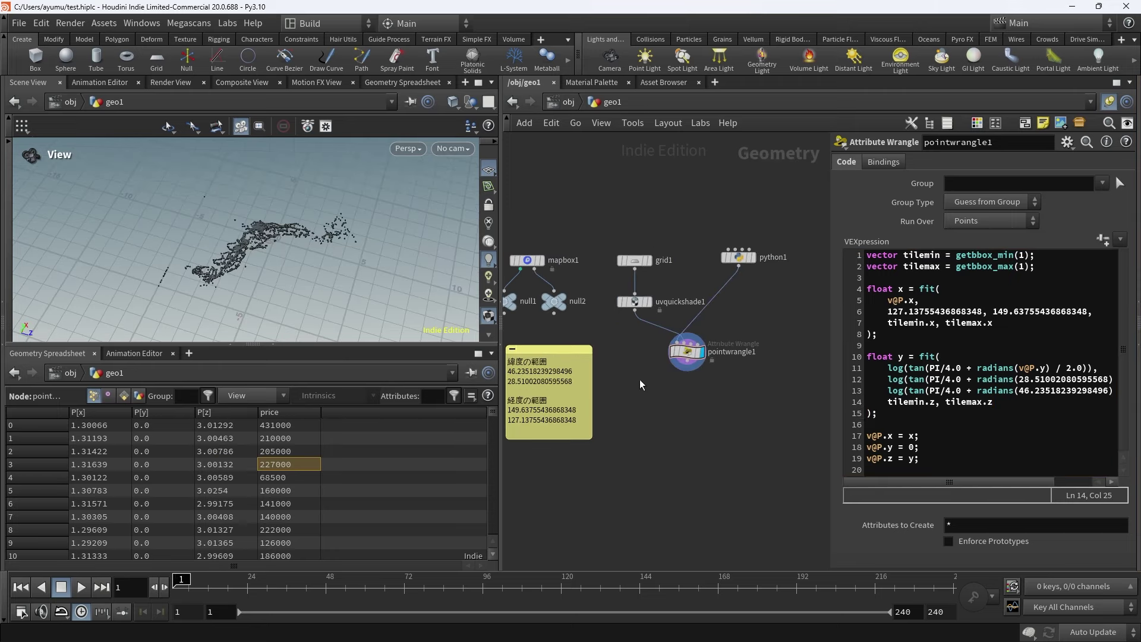
Add a merge node to the network.
key("Tab")
type("merge")
key("Return")
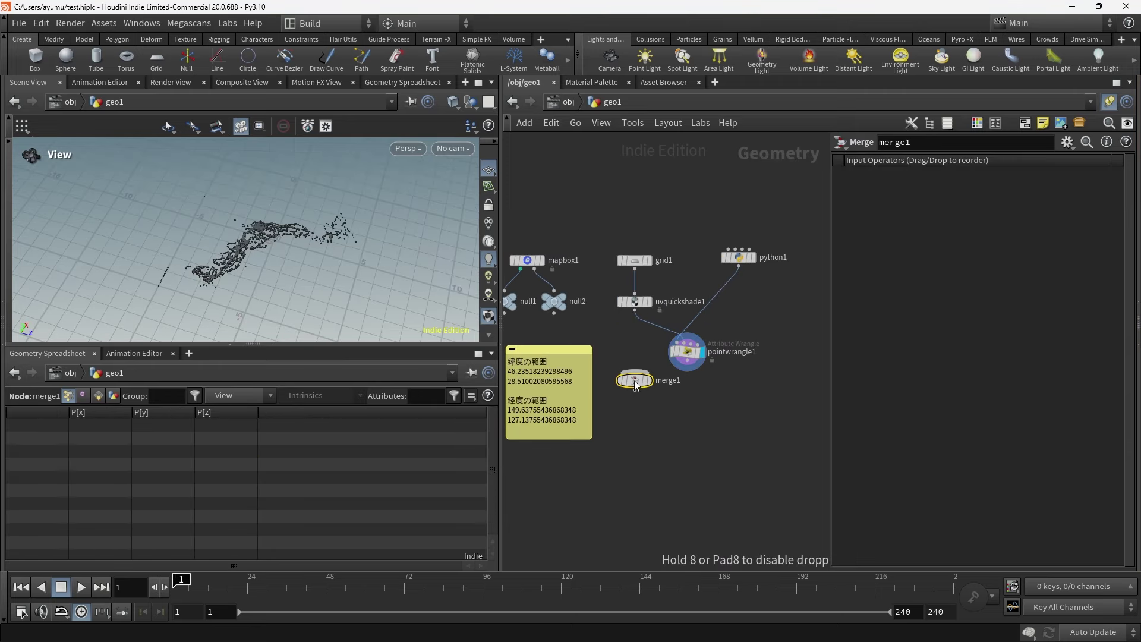
Wire uvquickshade1 and pointwrangle1 into merge1, display it, and orbit around the map.
left_click_drag(634, 381, 642, 412)
middle_click_drag(635, 347, 672, 351)
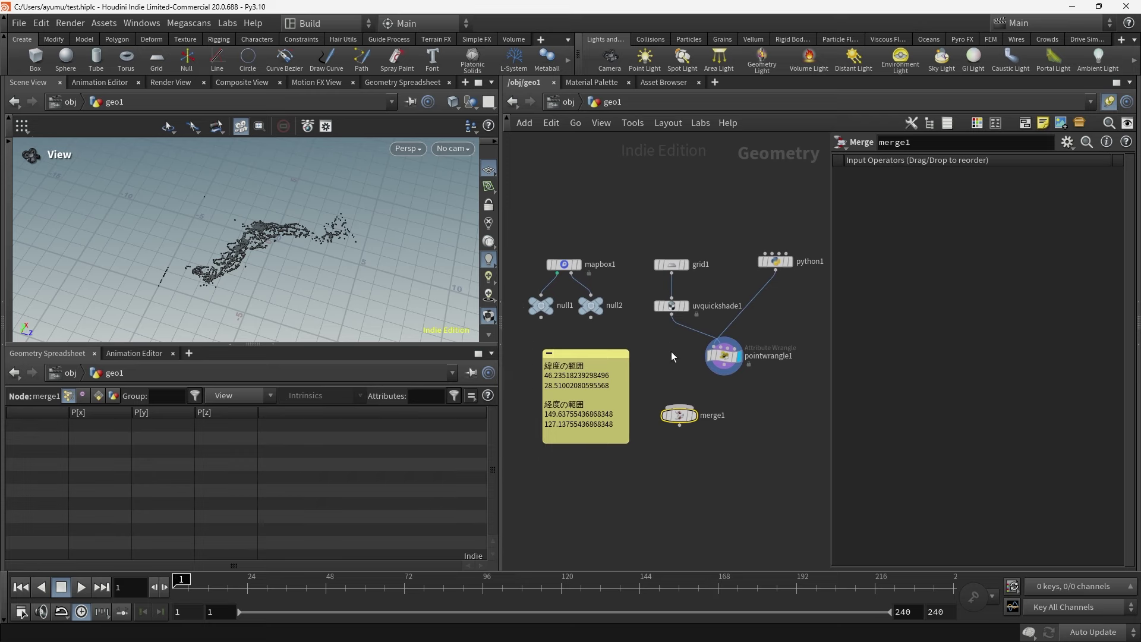
left_click_drag(672, 313, 679, 410)
left_click_drag(726, 365, 679, 410)
left_click(694, 415)
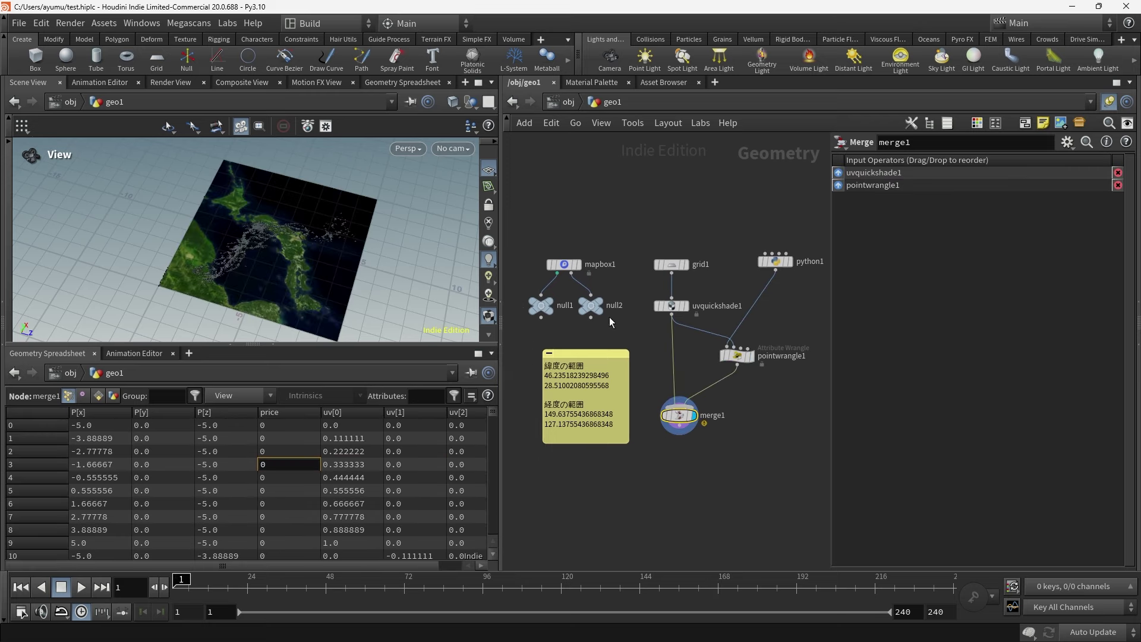
mouse_move(233, 280)
left_mouse_down()
mouse_move(285, 224)
mouse_move(296, 274)
mouse_move(309, 194)
mouse_move(296, 242)
mouse_move(312, 244)
mouse_move(285, 220)
left_mouse_up()
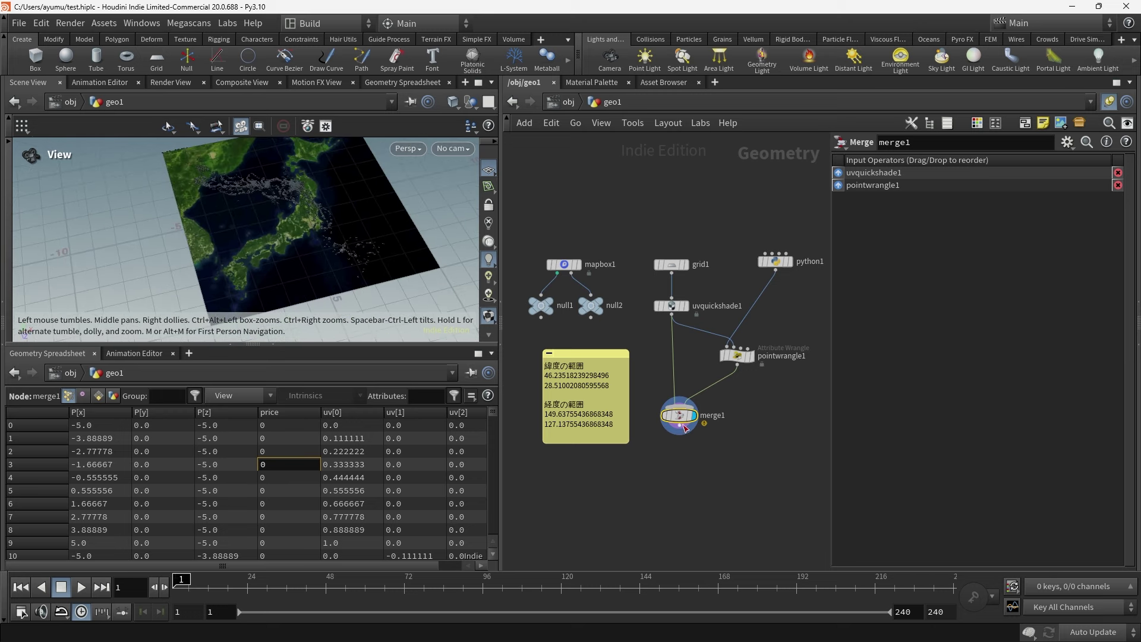
Reverse the Z fit range on VEX line 14 to tilemax.z, tilemin.z.
left_click_drag(947, 402, 999, 401)
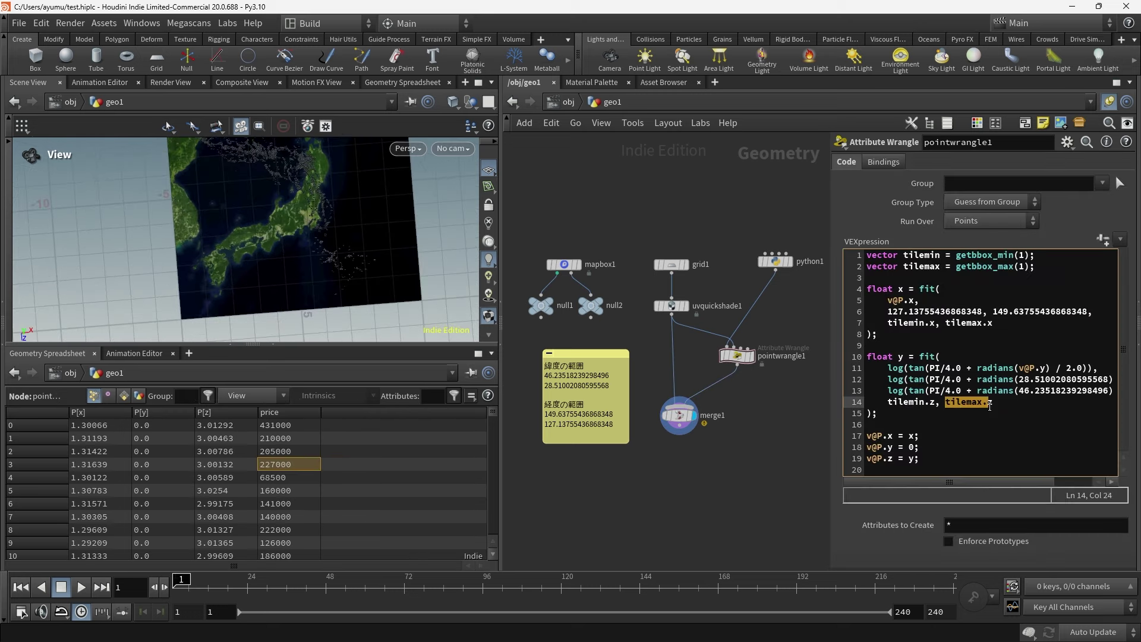
key("BackSpace")
key("Home")
type("tilemax.z,")
Tumble and zoom the viewport to check the price points align with Japan's landmass.
scroll(297, 164, "up", 3)
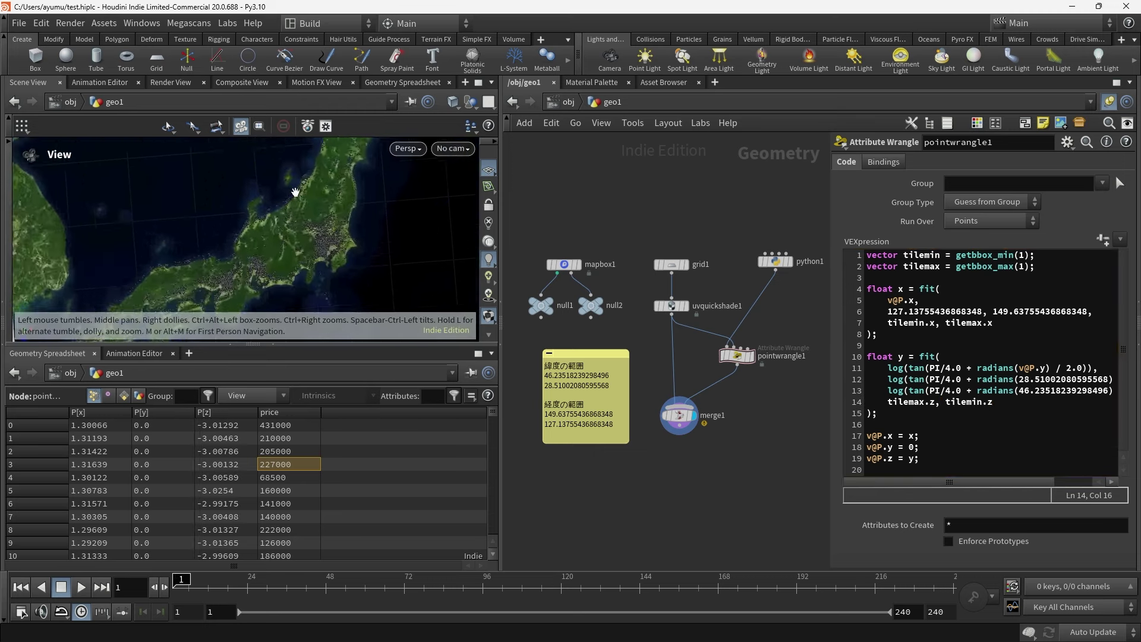
scroll(297, 165, "up", 3)
scroll(297, 165, "down", 3)
left_click_drag(297, 165, 498, 265)
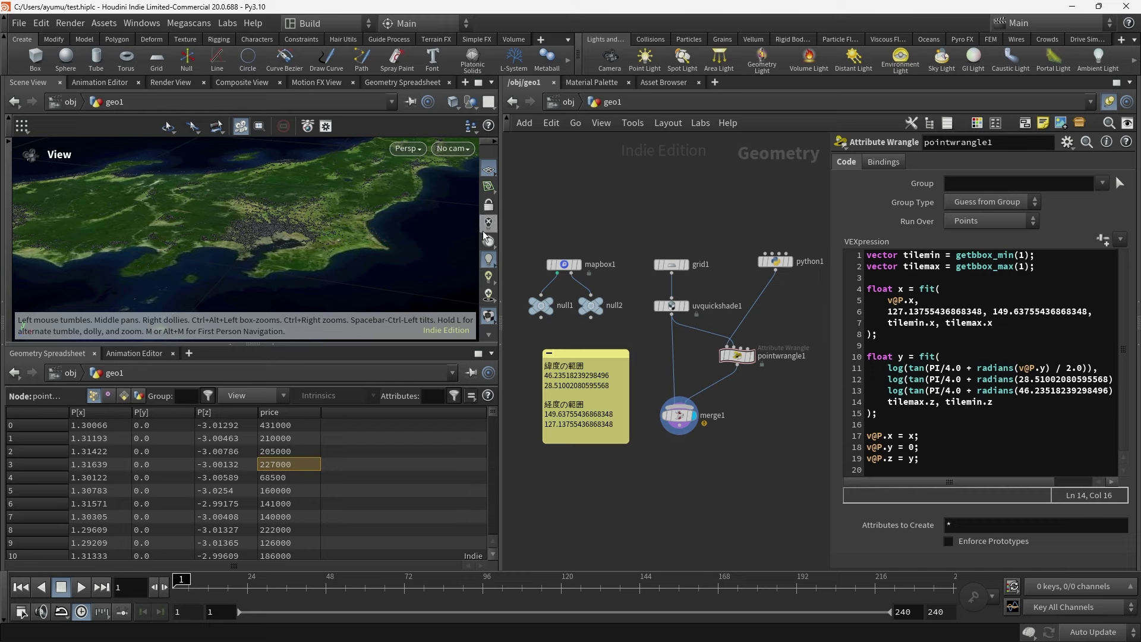
scroll(488, 238, "down", 3)
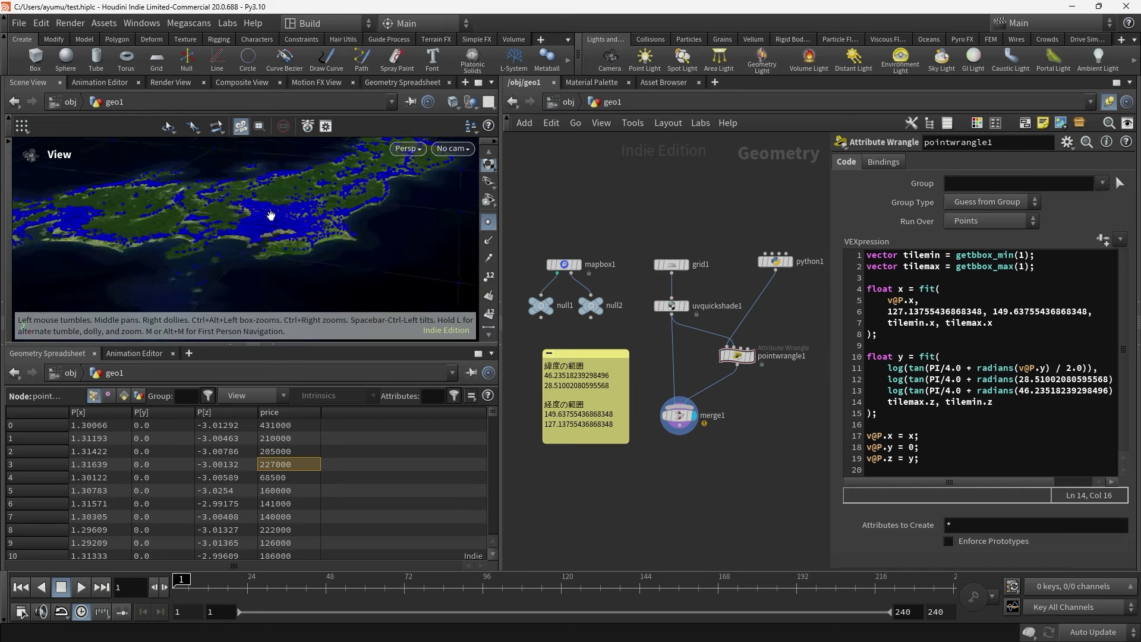
left_click_drag(271, 215, 268, 221)
scroll(261, 223, "up", 5)
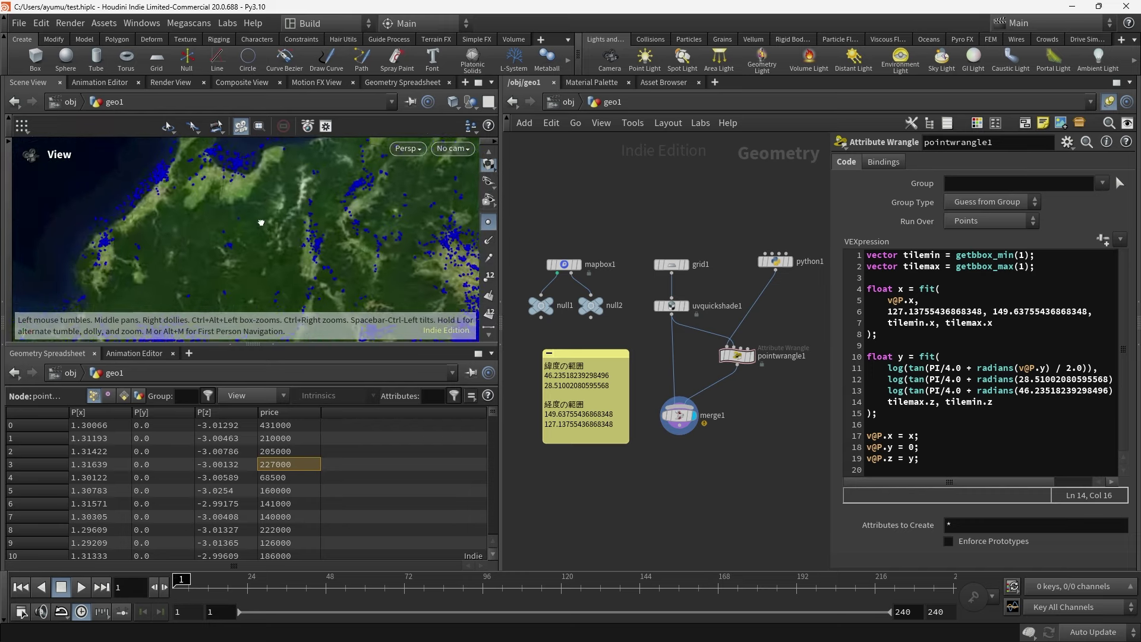
scroll(261, 222, "down", 2)
scroll(267, 214, "down", 2)
scroll(276, 207, "down", 2)
scroll(286, 199, "down", 2)
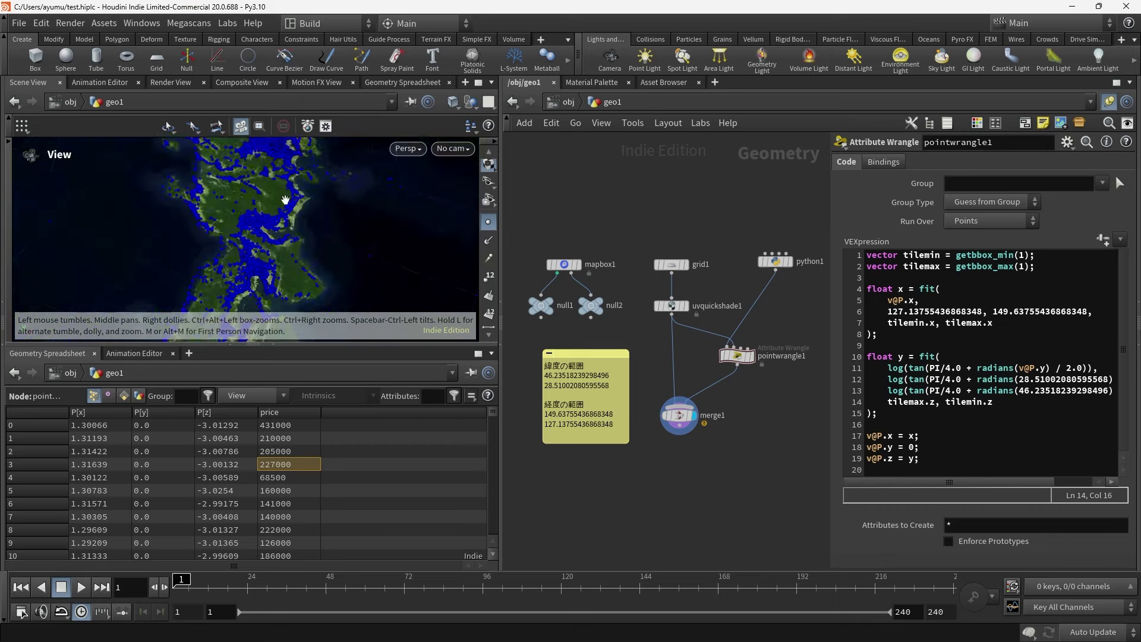
scroll(285, 199, "down", 3)
scroll(369, 238, "up", 2)
scroll(438, 262, "up", 4)
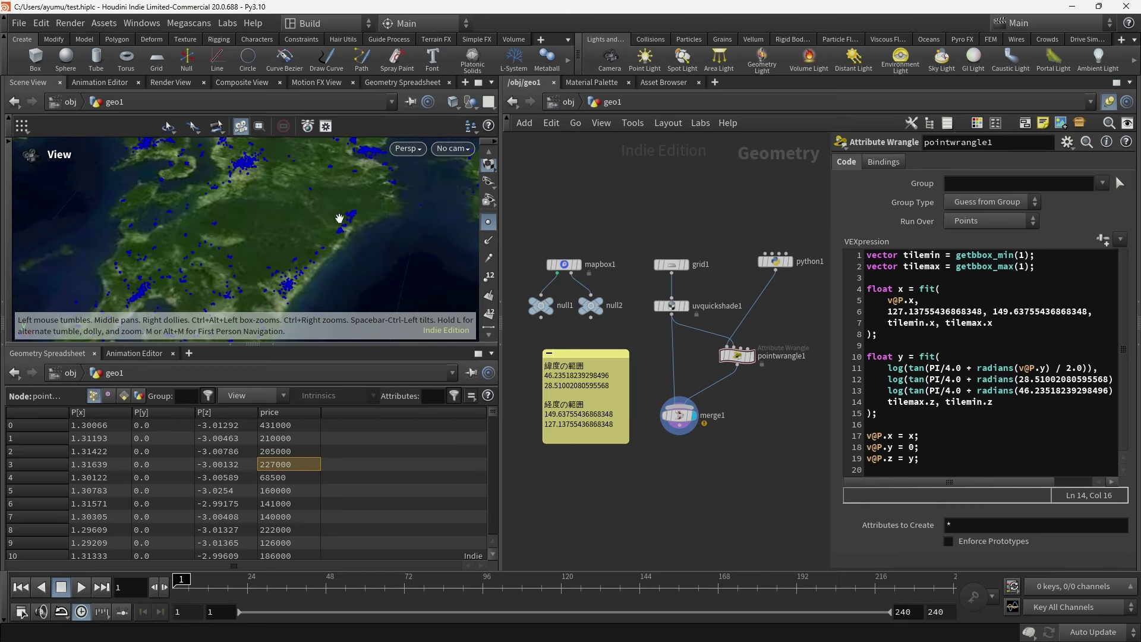
scroll(340, 219, "down", 3)
scroll(339, 218, "up", 3)
middle_click_drag(776, 327, 779, 348)
Add a Transform node wired between pointwrangle1 and merge1.
key("Tab")
type("tra")
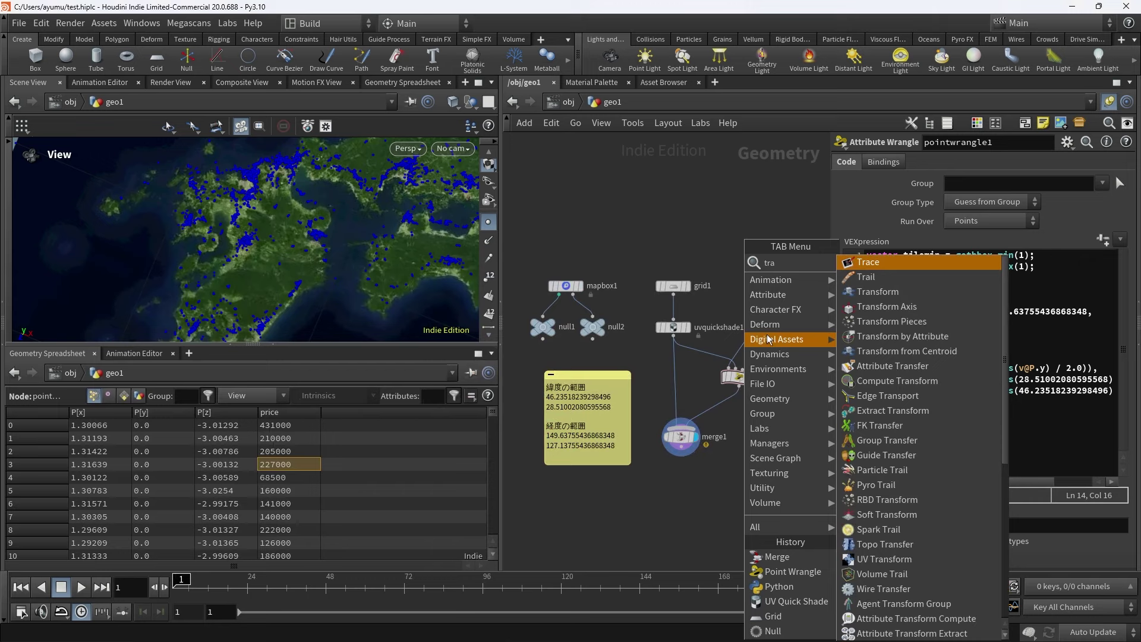
key("Down")
key("Return")
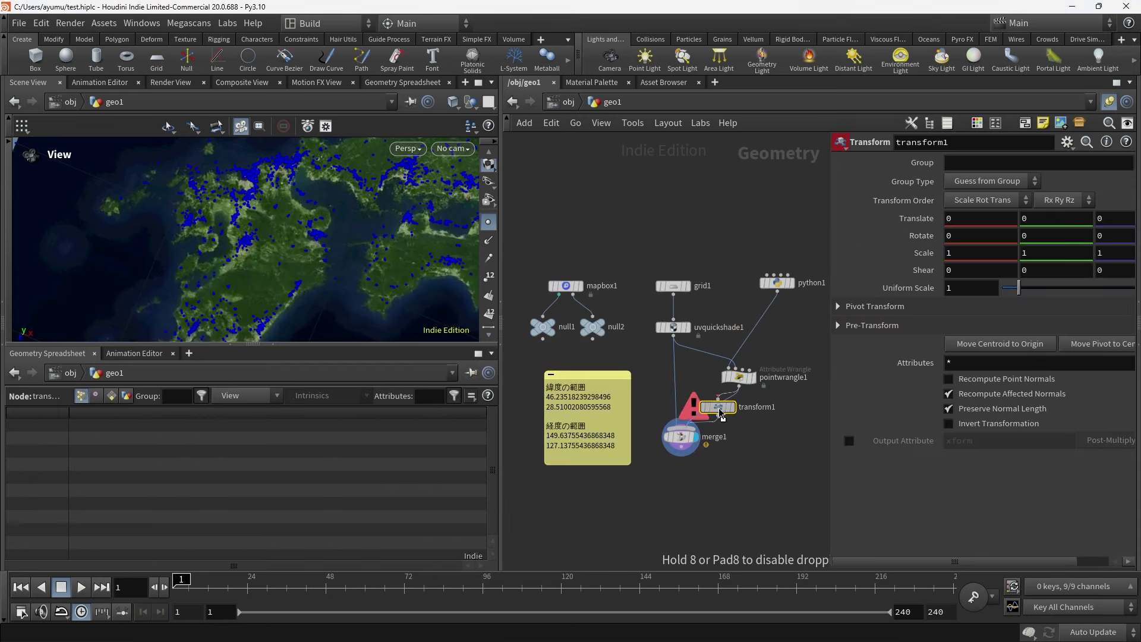
left_click(716, 416)
left_click_drag(716, 419, 739, 420)
Set transform1's Translate Z to 0.07 and check the points against the map.
left_click(753, 414)
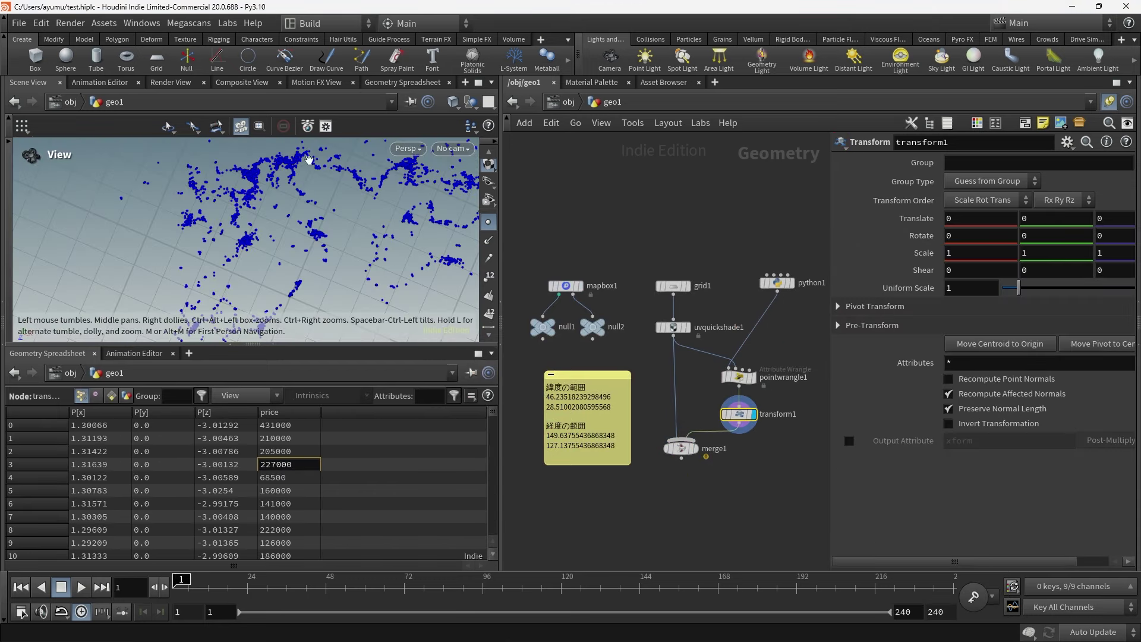
left_click(699, 455)
left_click(739, 414)
mouse_move(1103, 218)
middle_mouse_down()
mouse_move(1103, 238)
mouse_move(1117, 207)
middle_mouse_up()
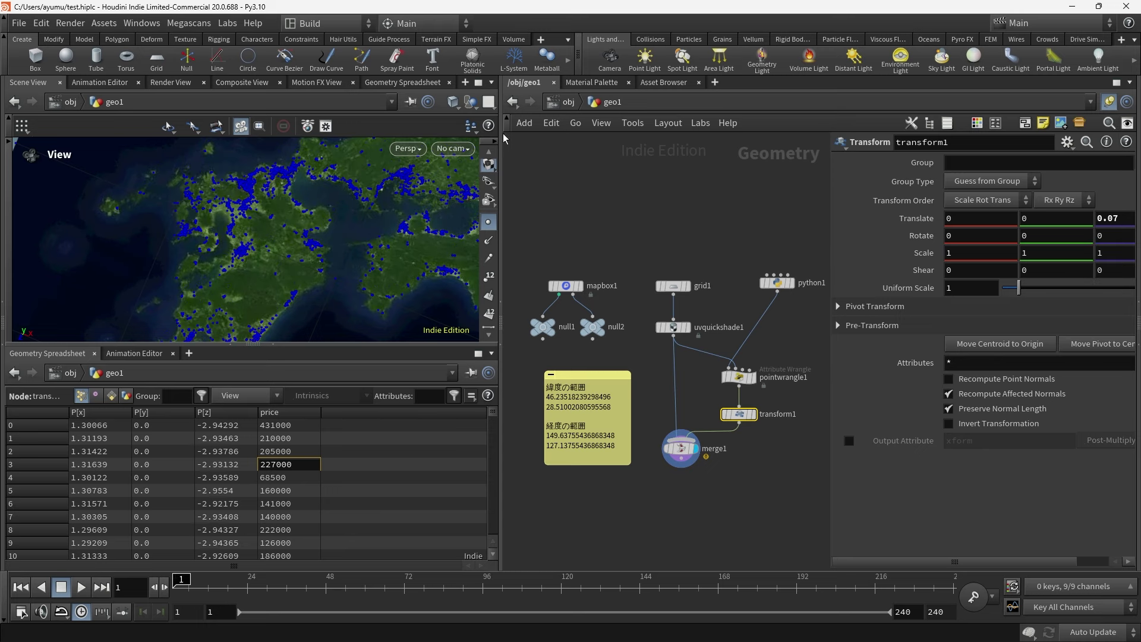
left_click_drag(297, 190, 305, 245)
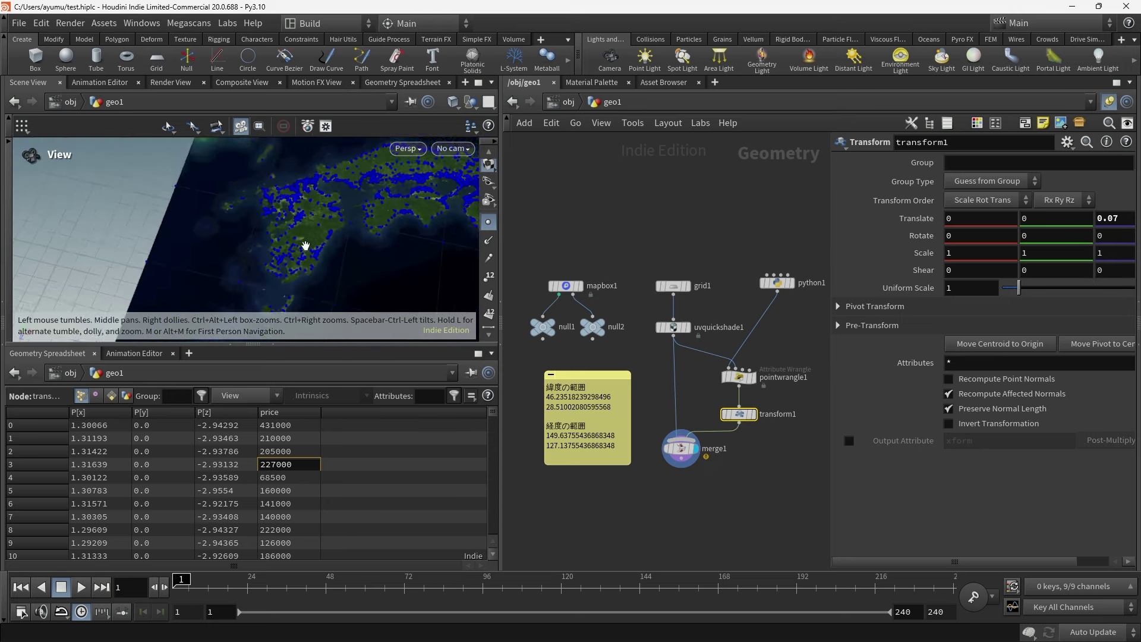
key("ctrl+z")
key("ctrl+z")
key("ctrl+z")
key("ctrl+z")
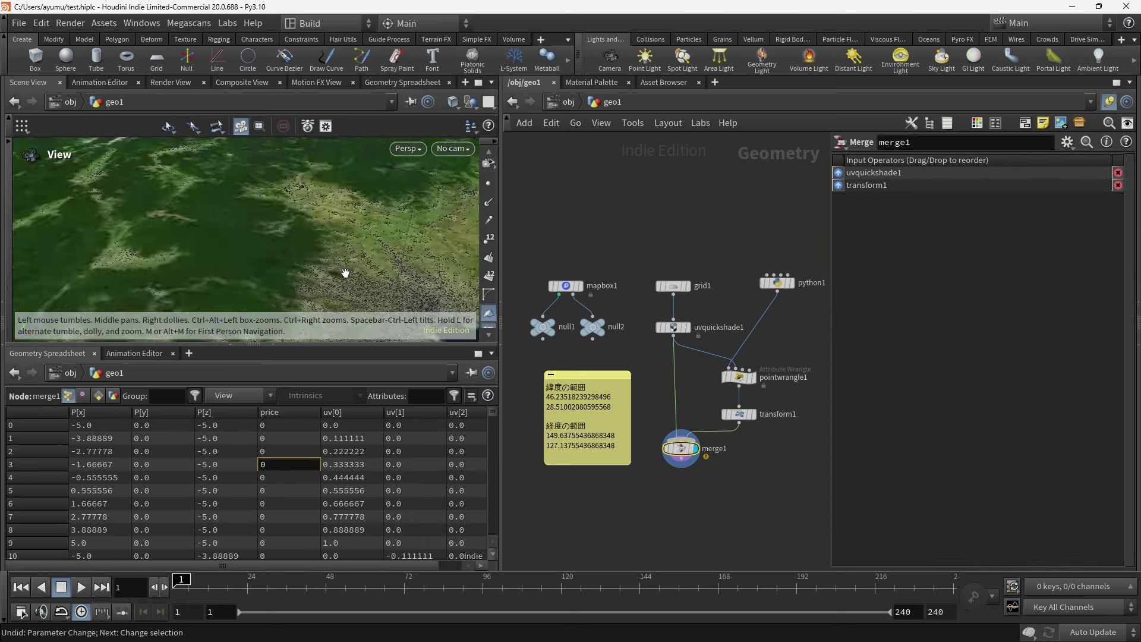
Move merge1 further down and pan the network view left.
scroll(345, 272, "down", 3)
scroll(339, 265, "down", 3)
scroll(336, 249, "down", 3)
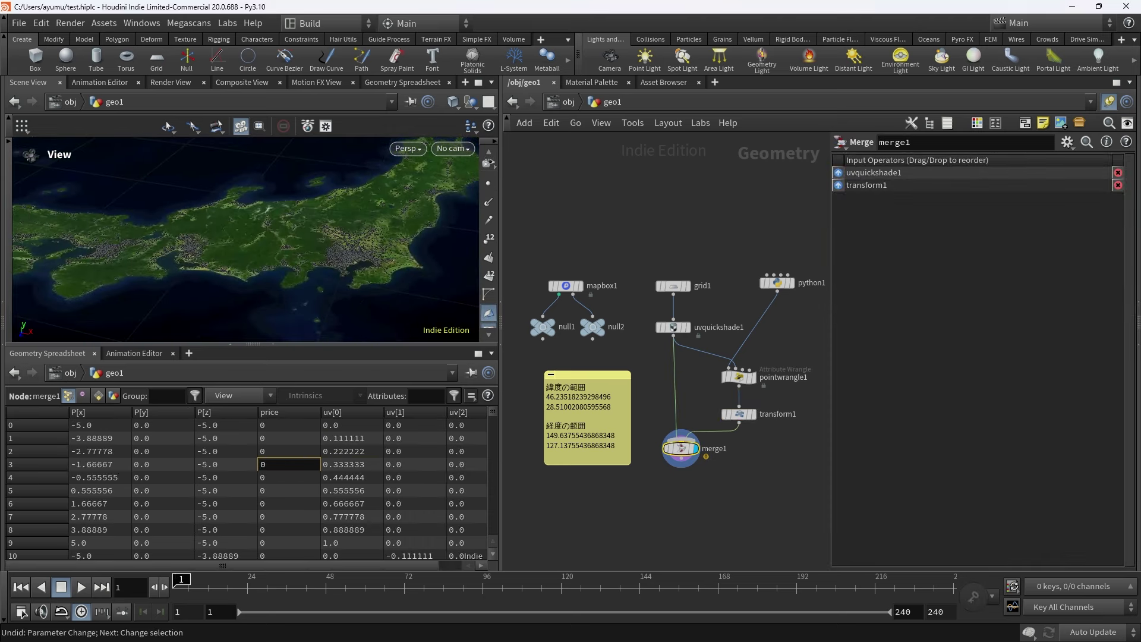
scroll(415, 279, "up", 3)
scroll(392, 268, "down", 2)
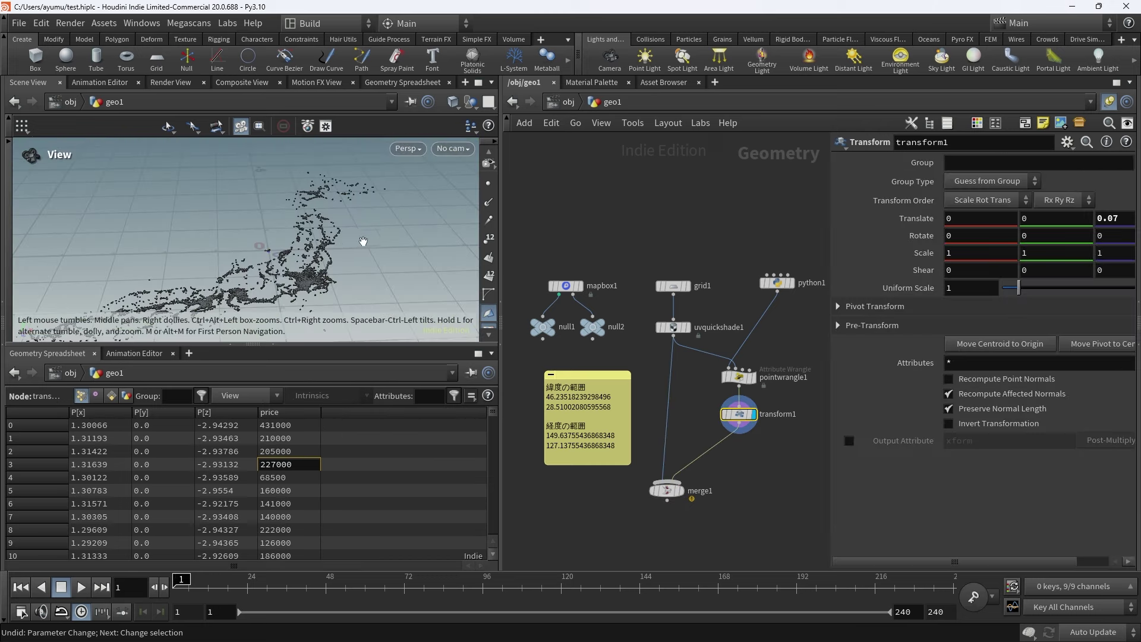
left_click_drag(335, 239, 305, 234)
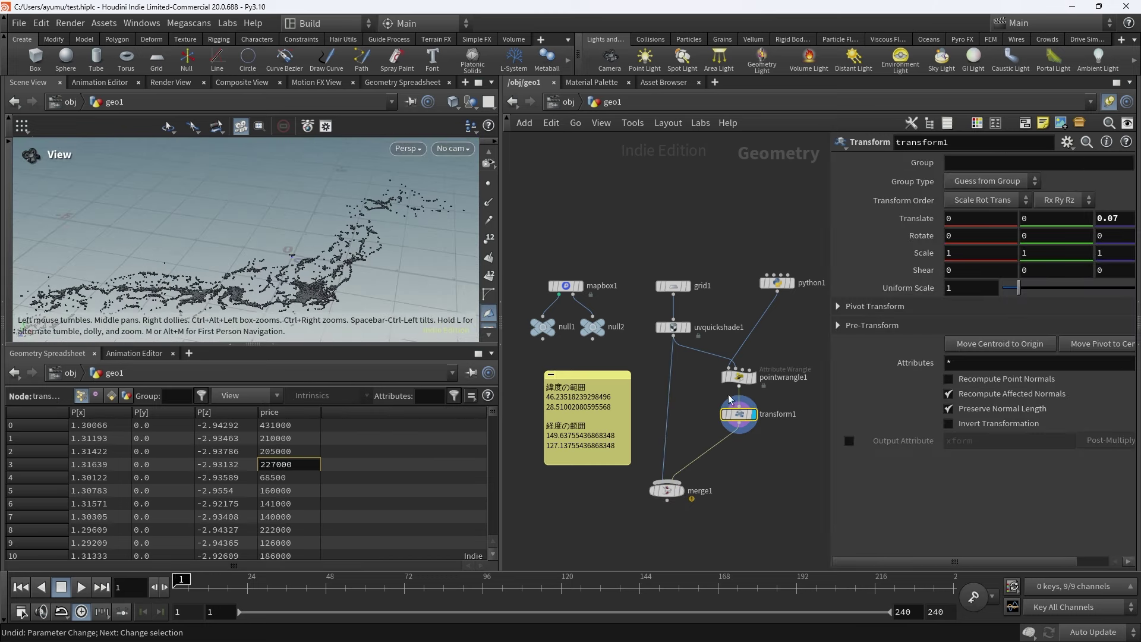
middle_click_drag(747, 433, 674, 426)
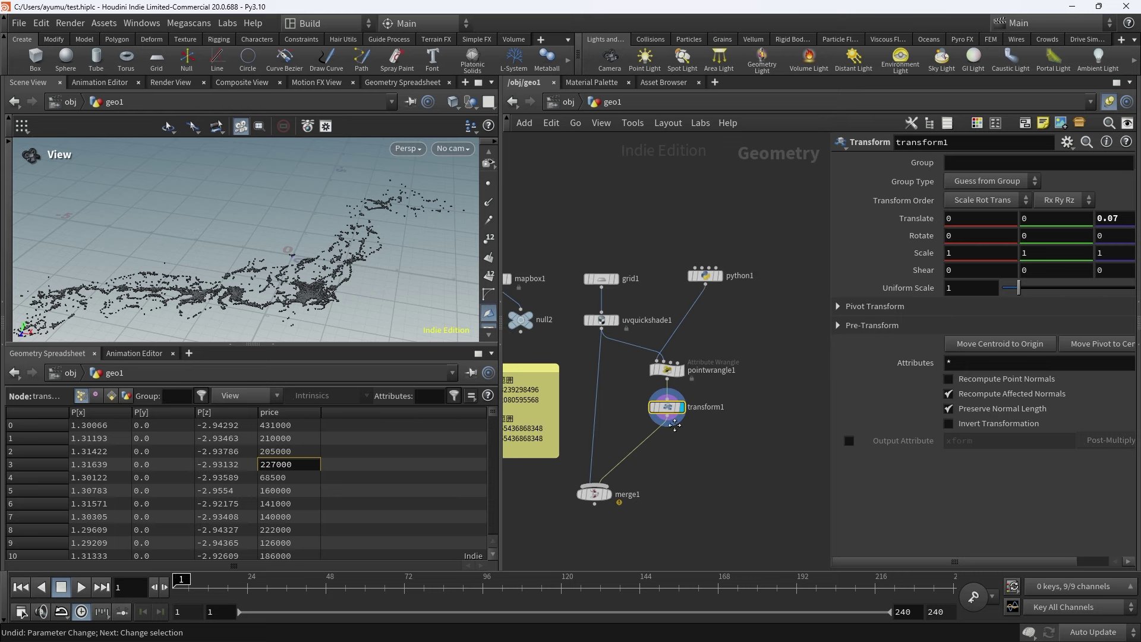
Add a box1 node next to transform1.
key("Tab")
type("bo")
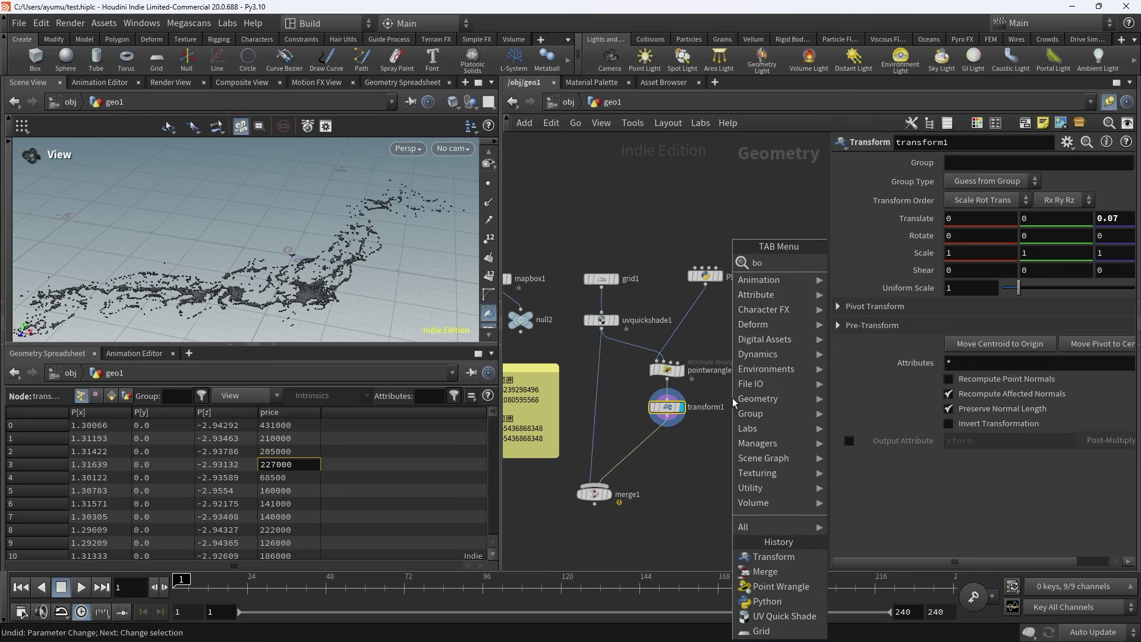
key("Return")
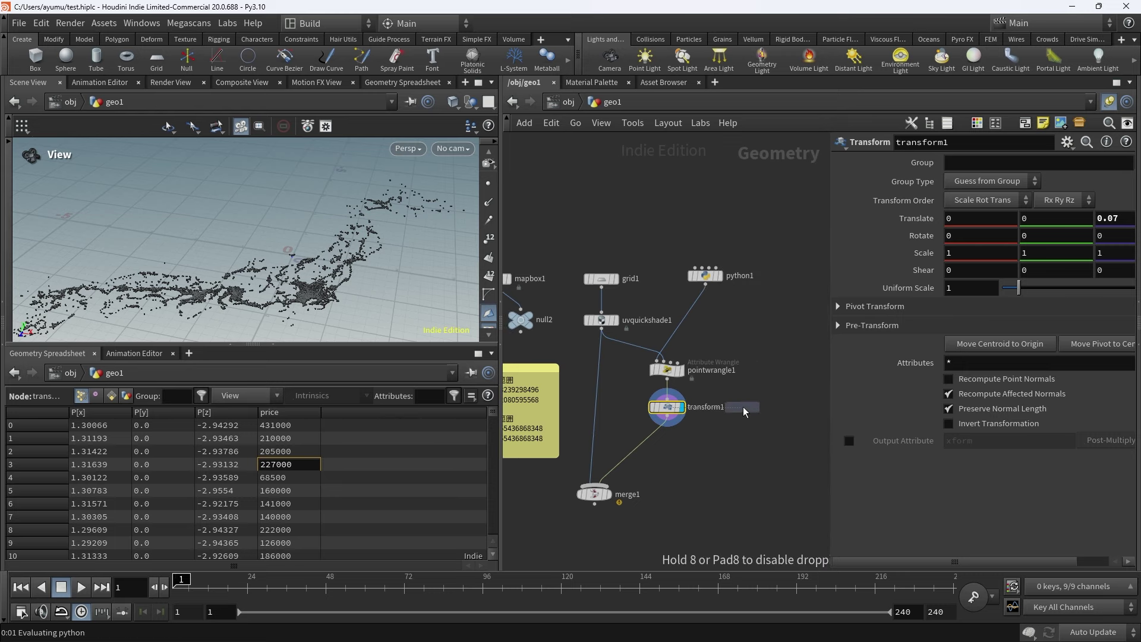
left_click(743, 406)
scroll(683, 433, "up", 2)
Add a copytopoints1 node below transform1 and arrange box1 to its left.
key("Tab")
type("copy")
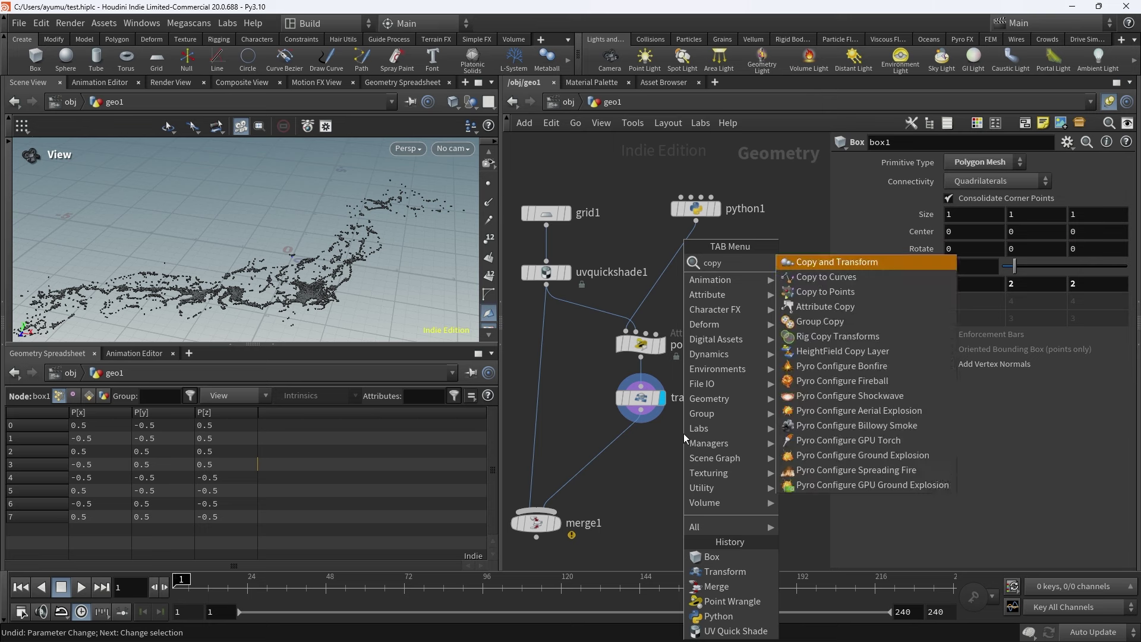
type(" to po")
key("Return")
left_click(683, 433)
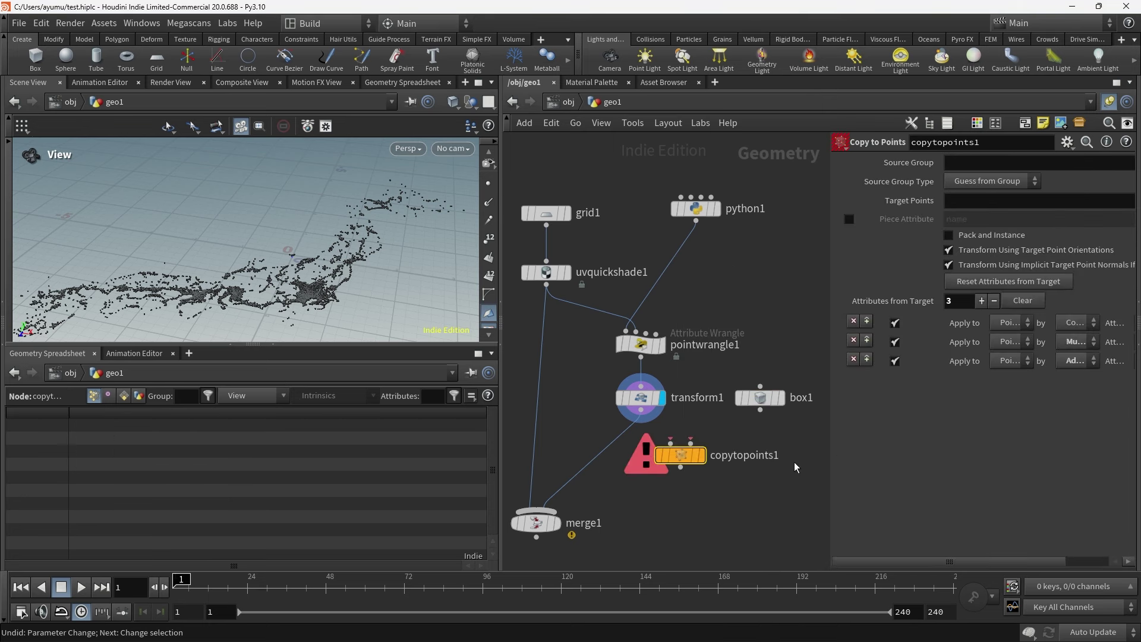
left_click_drag(740, 392, 560, 393)
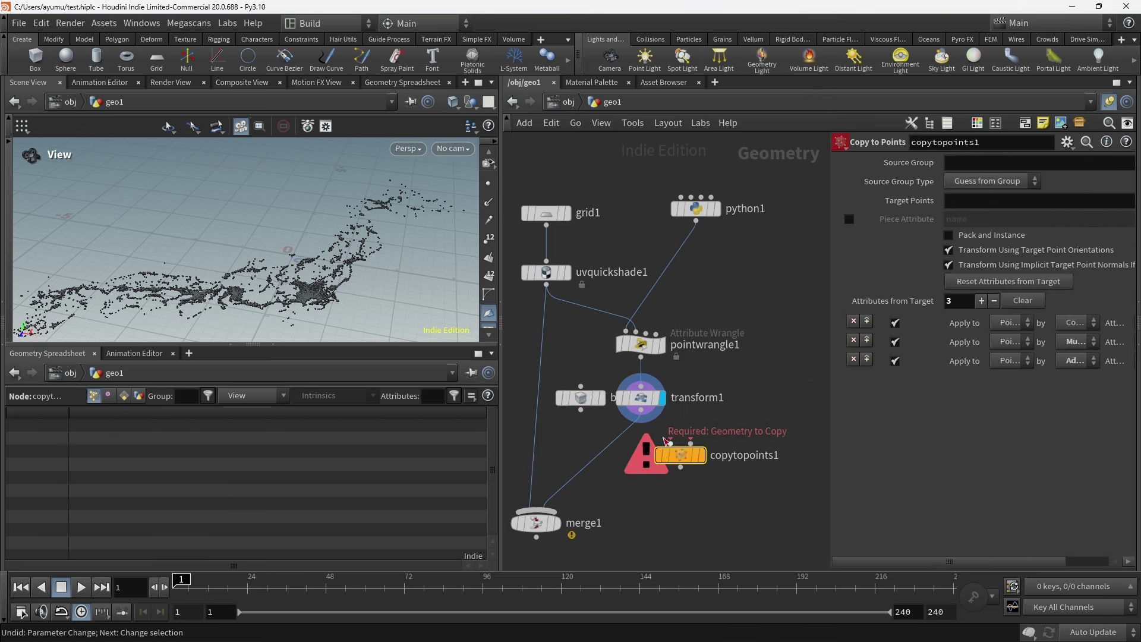
left_click_drag(677, 454, 651, 457)
Wire box1 into copytopoints1, connect copytopoints1 into merge1, and save the scene.
left_click(676, 458)
mouse_move(581, 409)
left_mouse_down()
mouse_move(644, 446)
mouse_move(536, 510)
left_mouse_up()
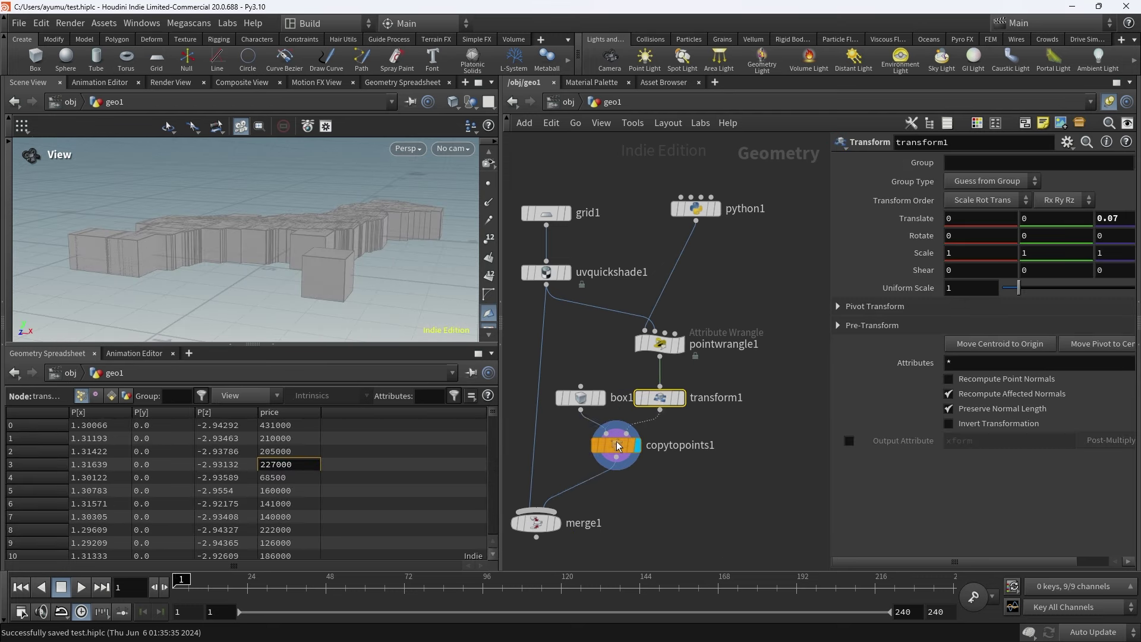
left_click_drag(653, 458, 615, 462)
key("ctrl+s")
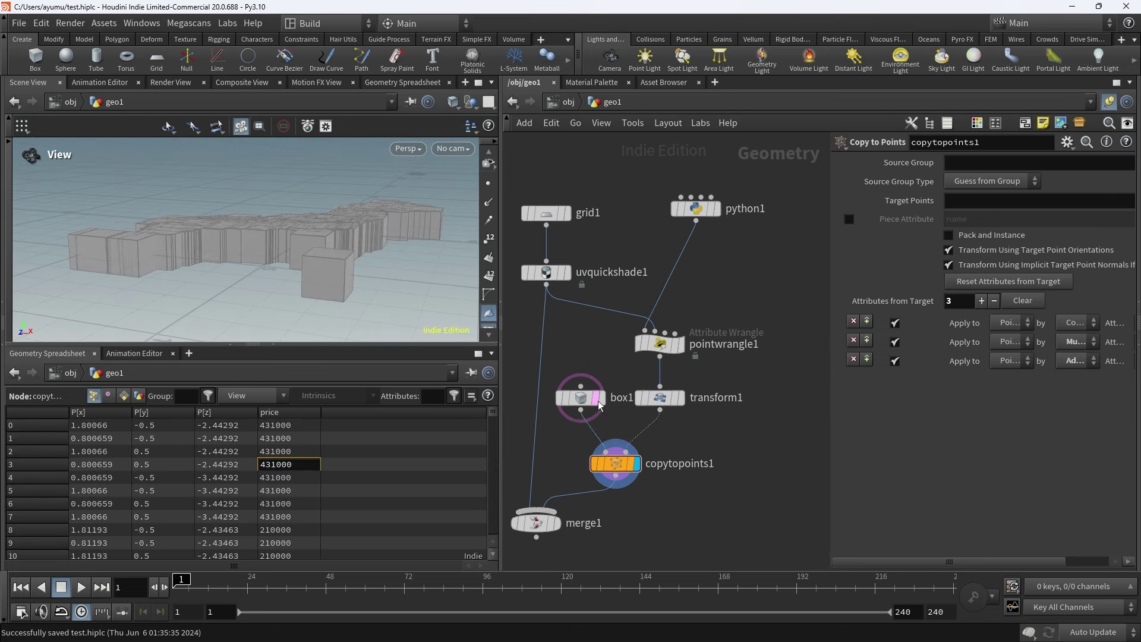
Insert a Point Wrangle between transform1 and copytopoints1.
key("Tab")
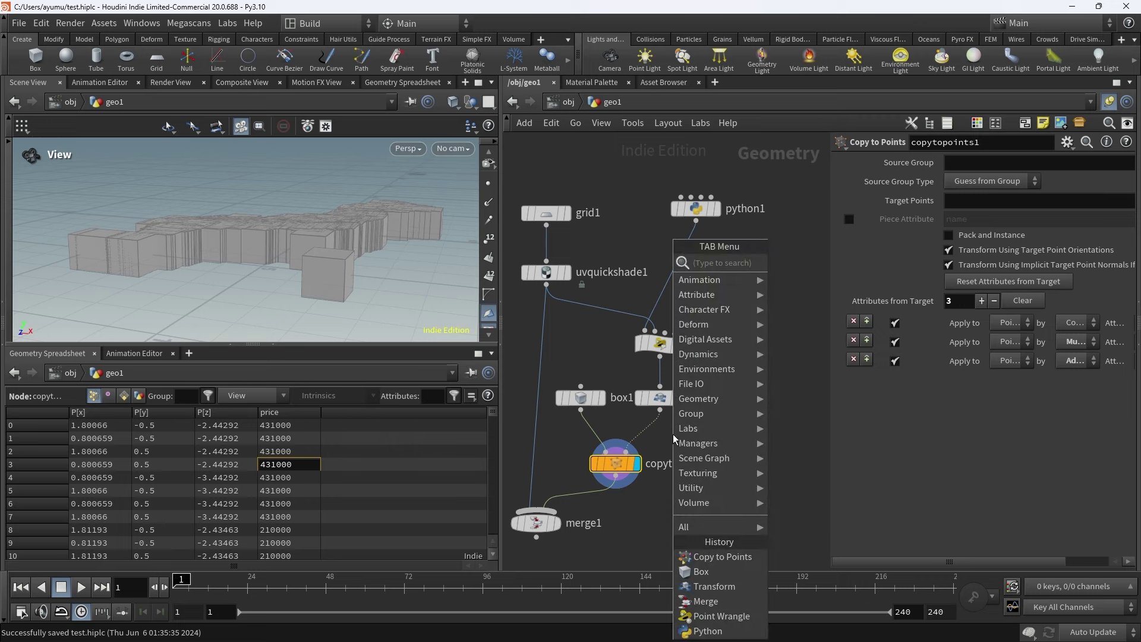
type("pointw")
key("Return")
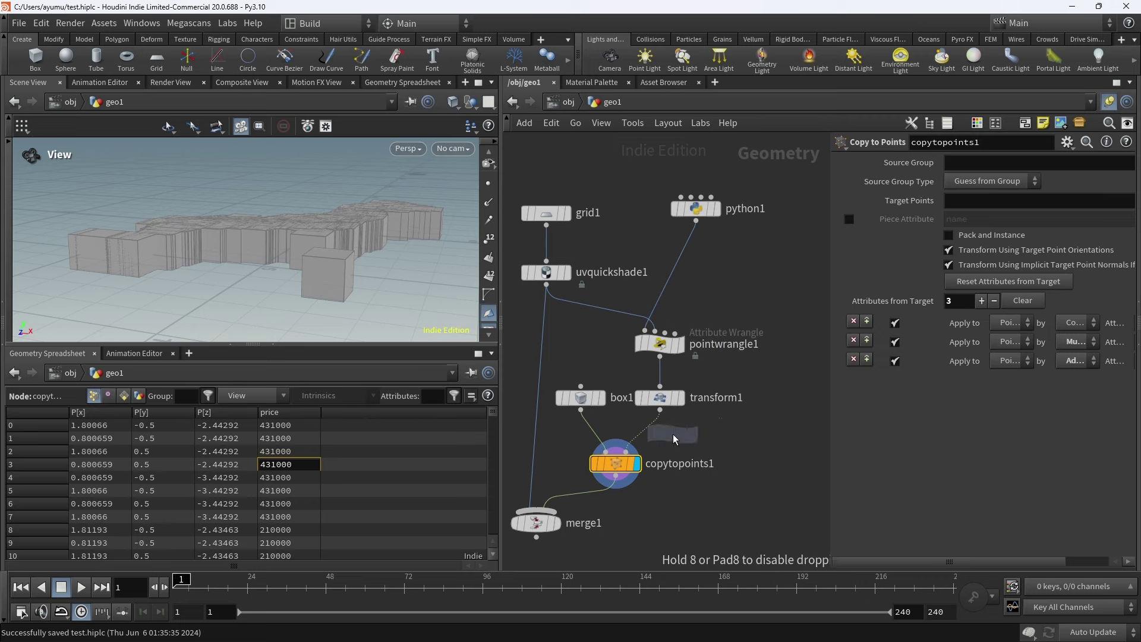
left_click(672, 434)
left_click(665, 401)
Rename the wrangles to pointwrangle_fit2mercator and pointwrangle_scale.
left_click(659, 344)
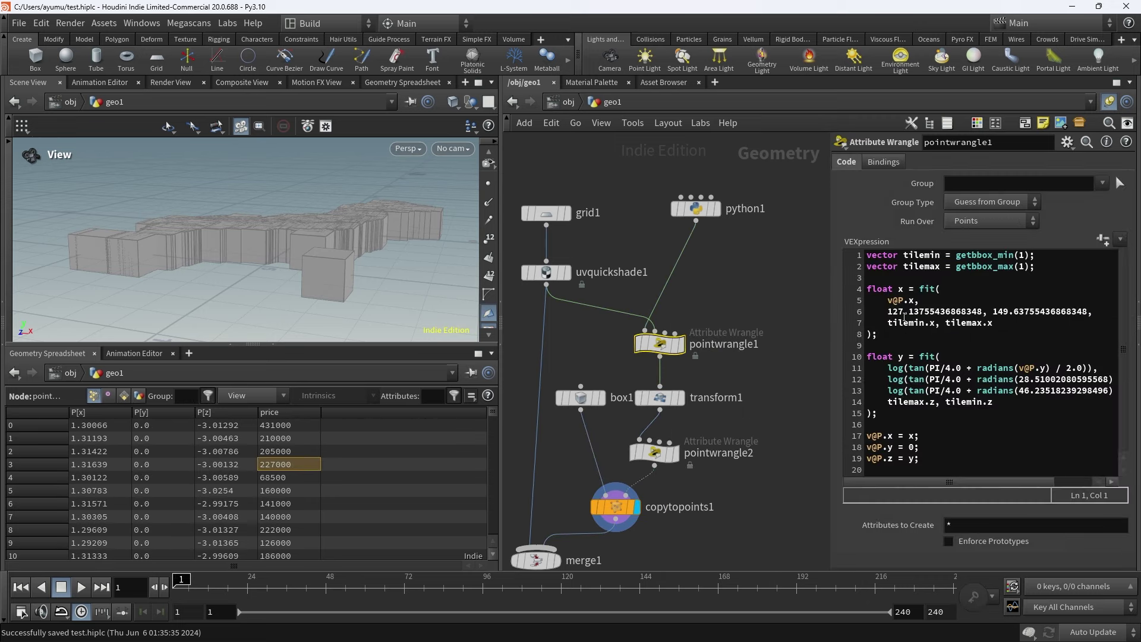
double_click(701, 334)
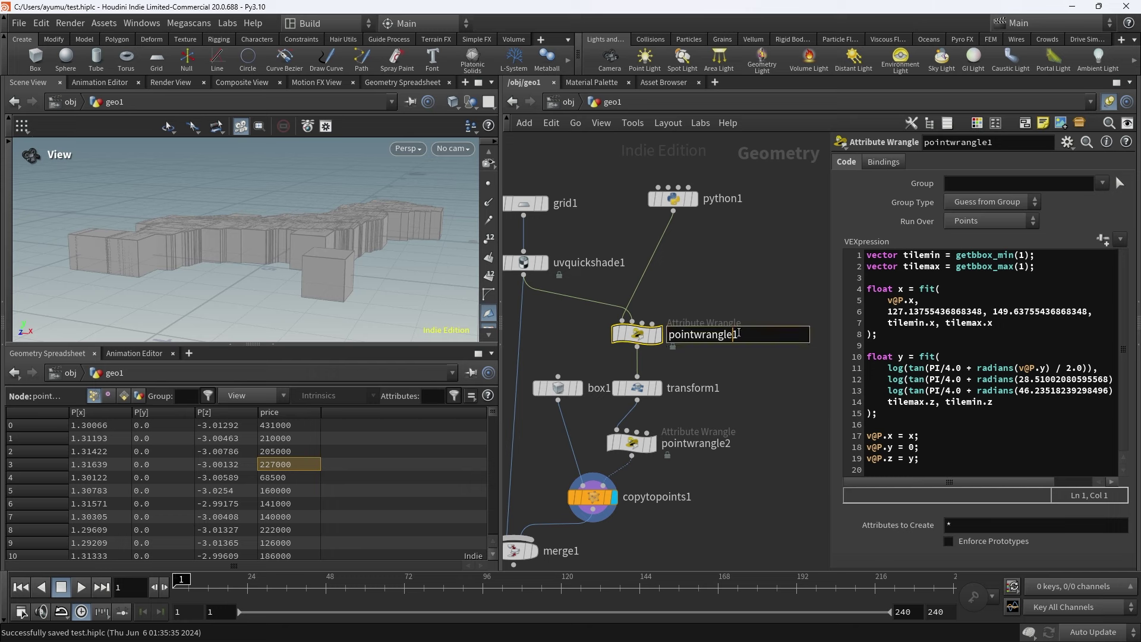
key("BackSpace")
type("to")
type("mercator")
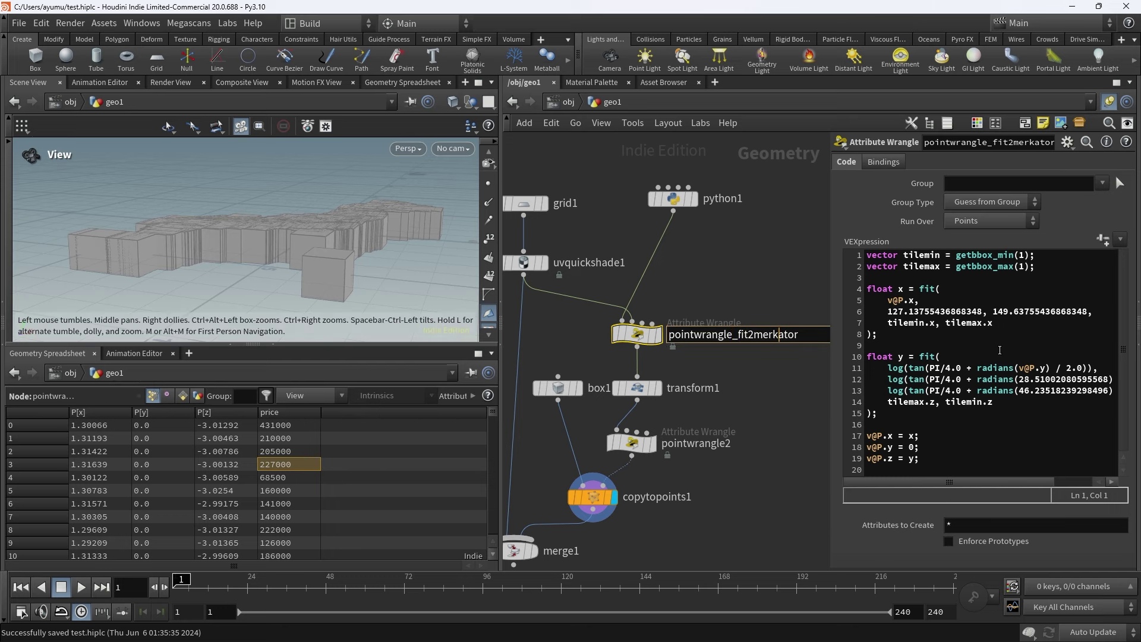
key("Tab")
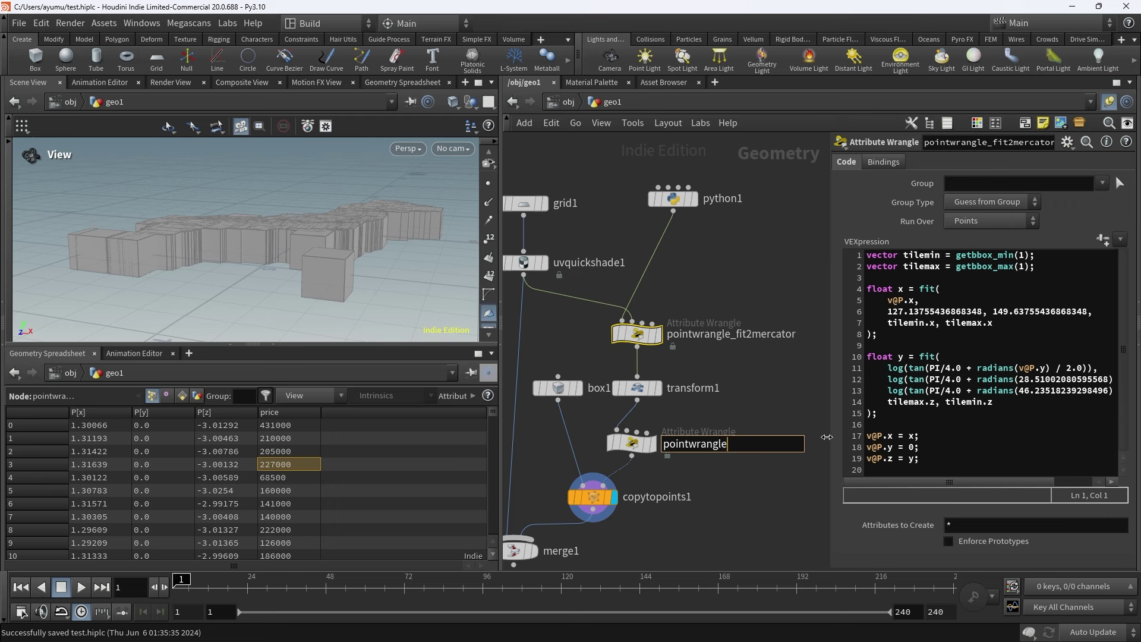
type("_scale")
key("Return")
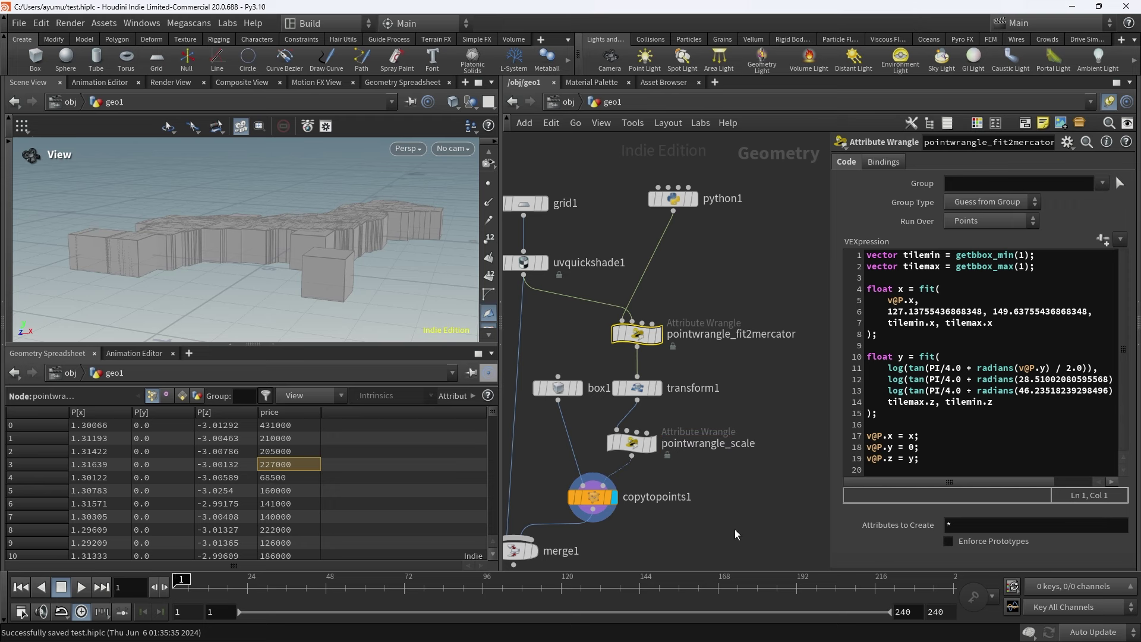
Write a v@scale set() expression in pointwrangle_scale and inspect the resized boxes.
left_click(618, 443)
type("v@")
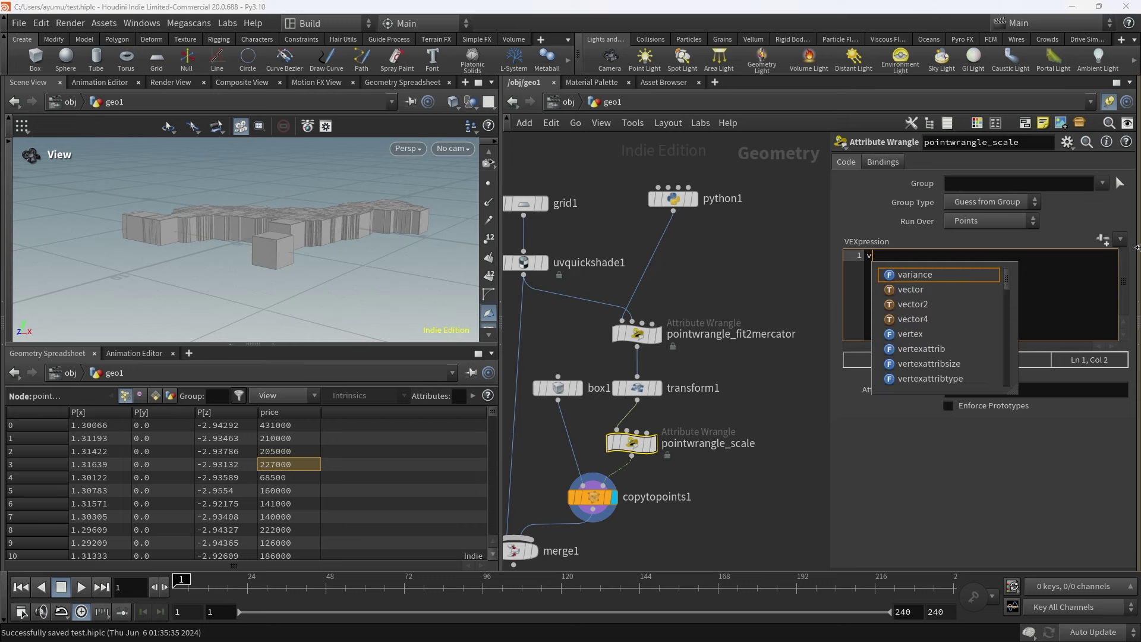
type("ale ")
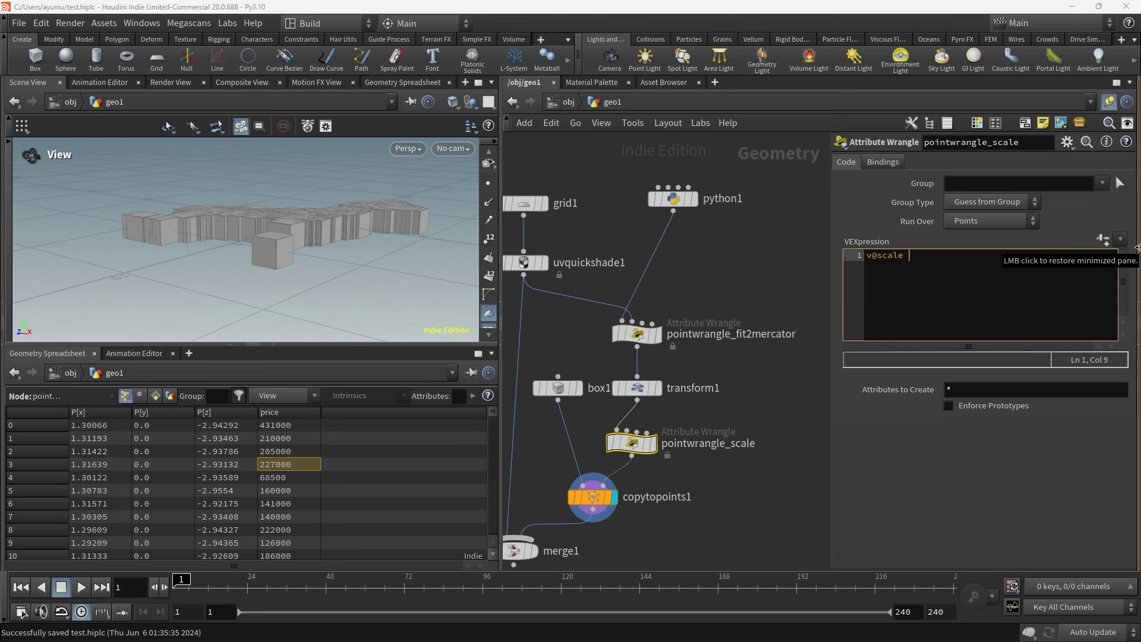
type(" =set")
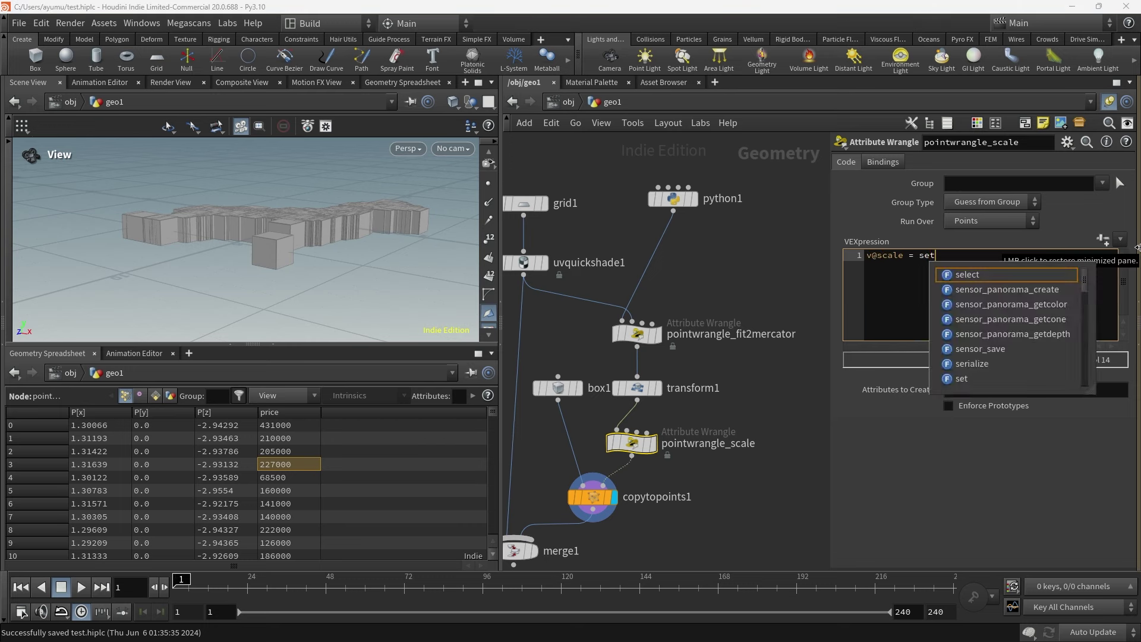
type("()")
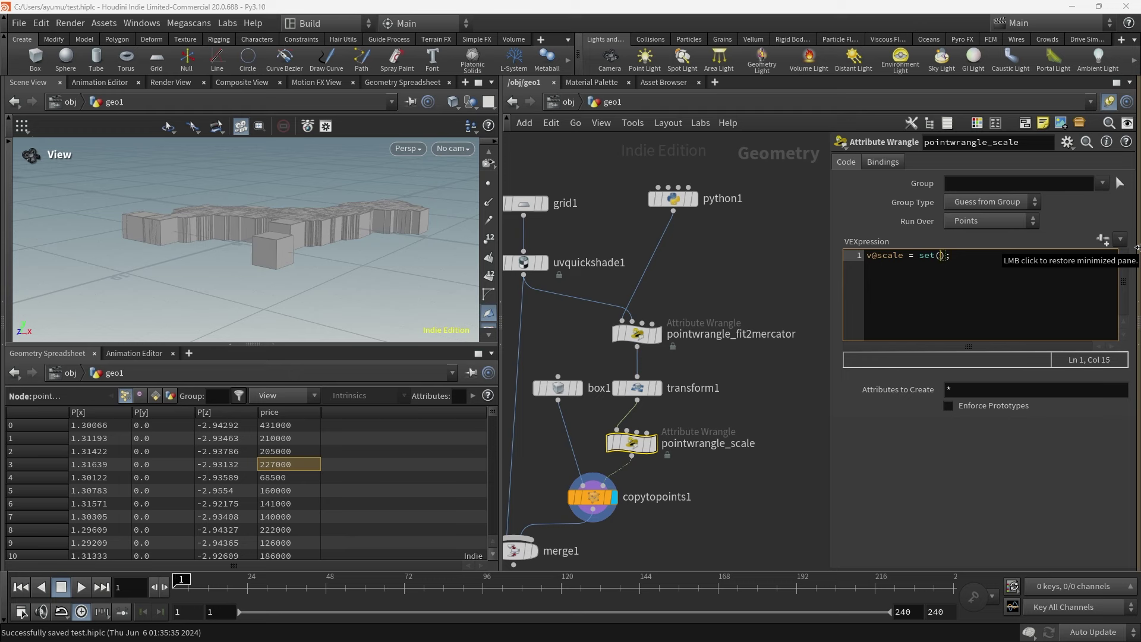
type("0.1, 0.1, 0.")
type("1, 0.1")
mouse_move(250, 238)
left_mouse_down()
mouse_move(297, 226)
mouse_move(270, 187)
left_mouse_up()
scroll(310, 219, "up", 5)
scroll(310, 219, "down", 5)
scroll(270, 188, "up", 3)
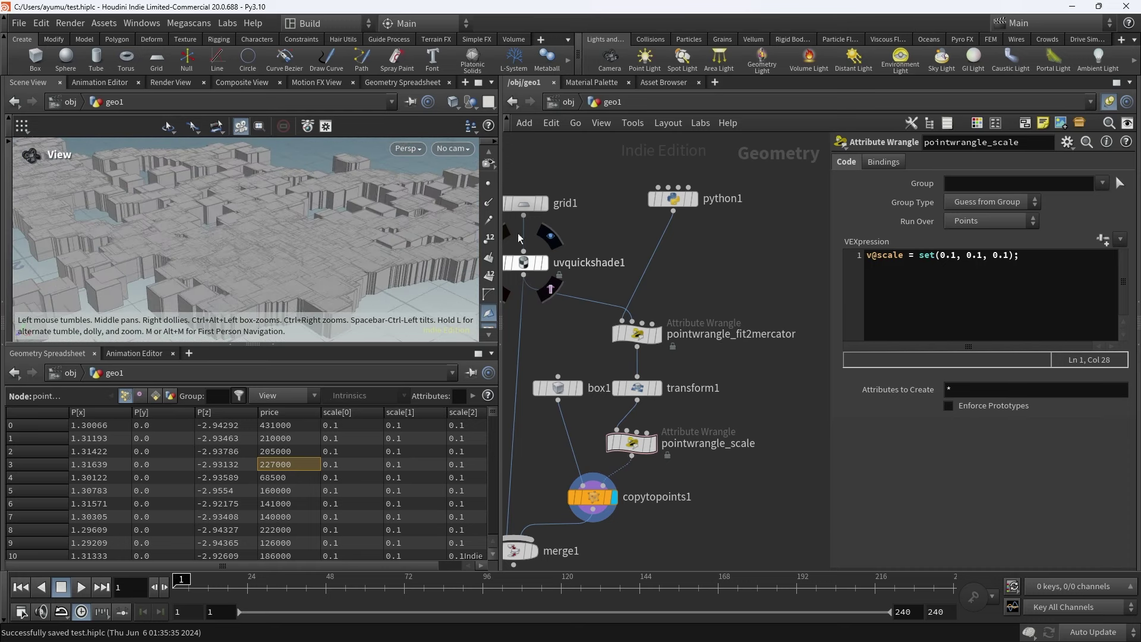
scroll(313, 205, "up", 2)
left_click_drag(313, 204, 309, 173)
scroll(309, 172, "down", 2)
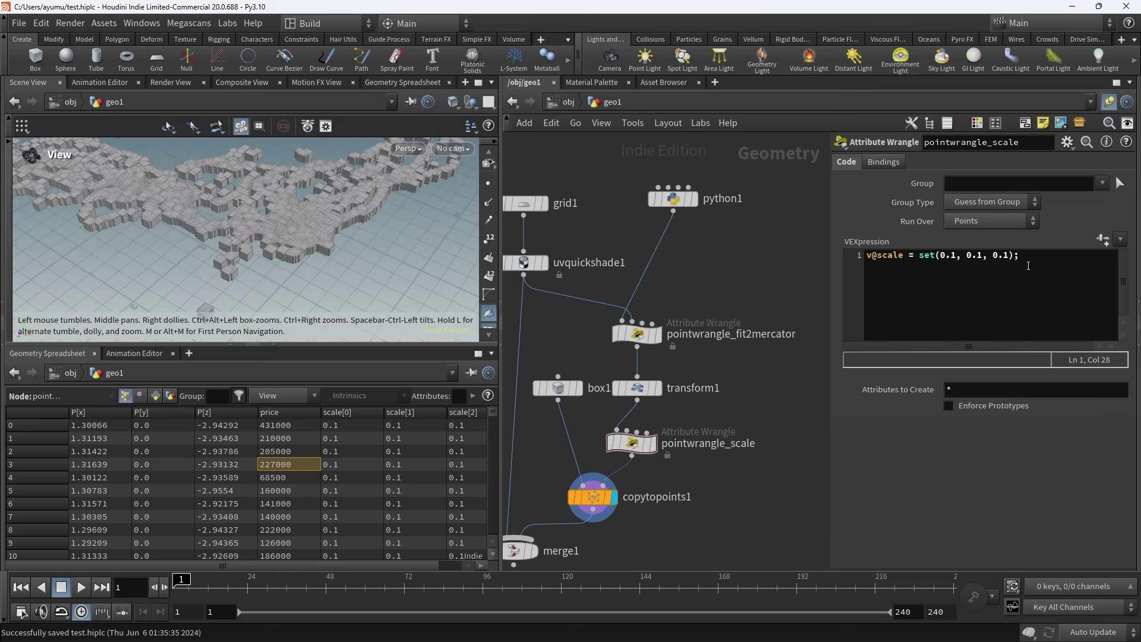
Correct the scale to set(0.01, 0.1, 0.01) and sort the spreadsheet by price.
left_click(950, 255)
type("0")
key("Right")
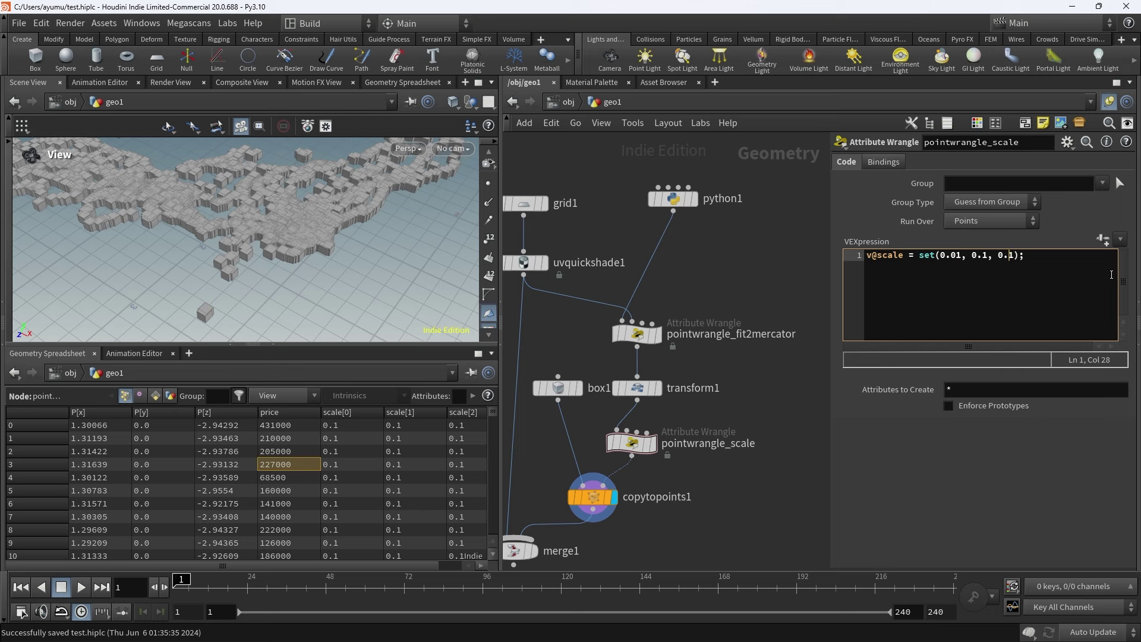
type("0")
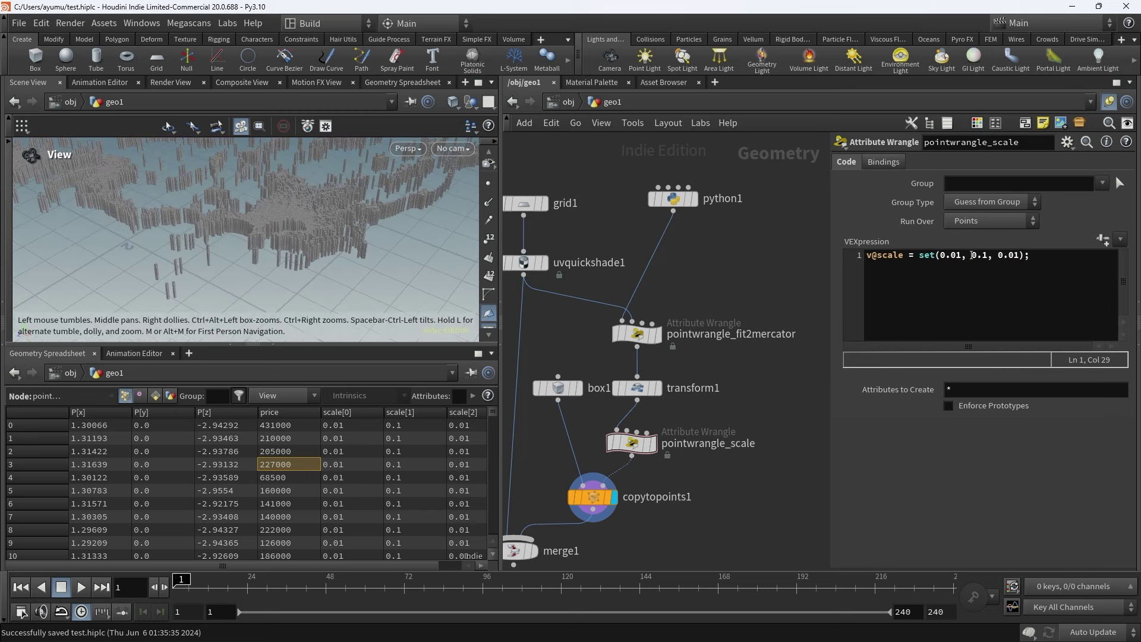
left_click_drag(972, 255, 991, 255)
key("Right")
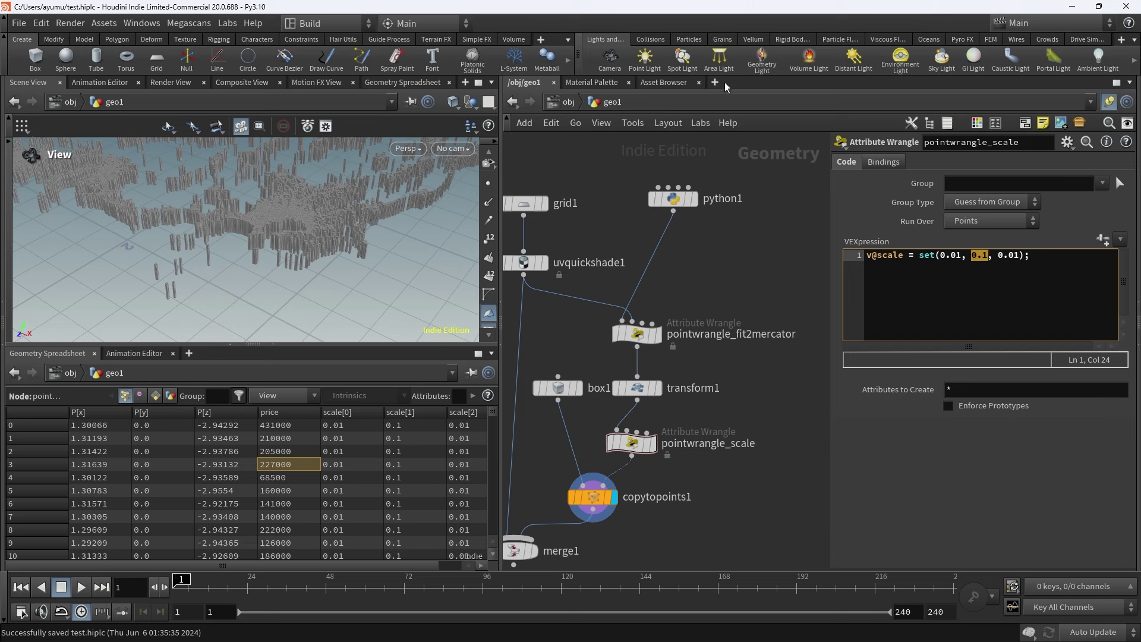
left_click(869, 258)
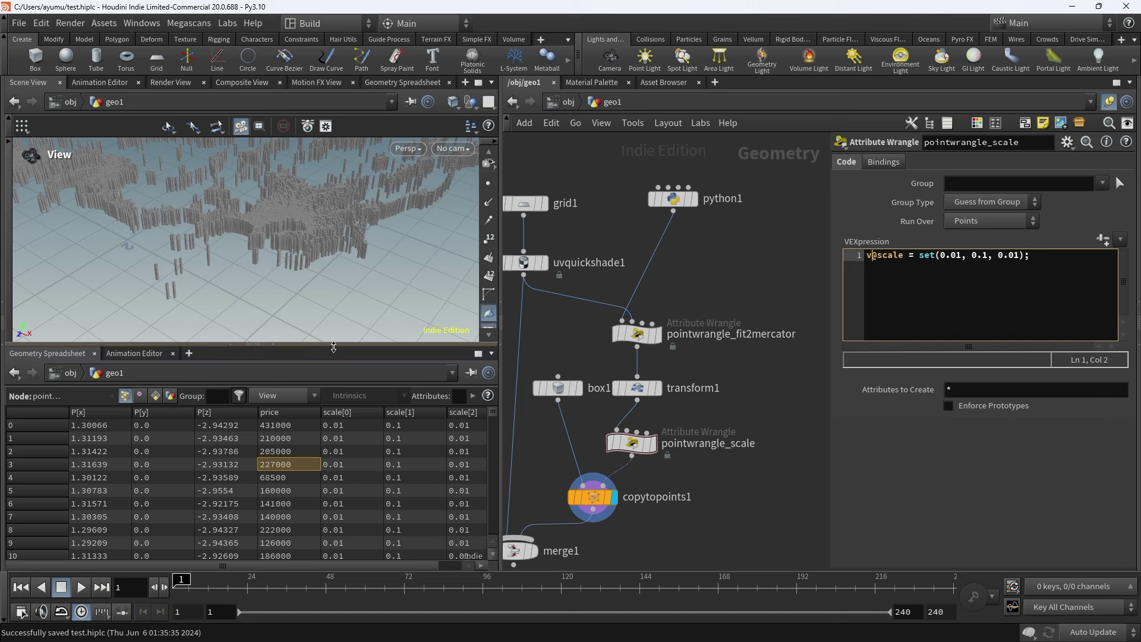
left_click(279, 412)
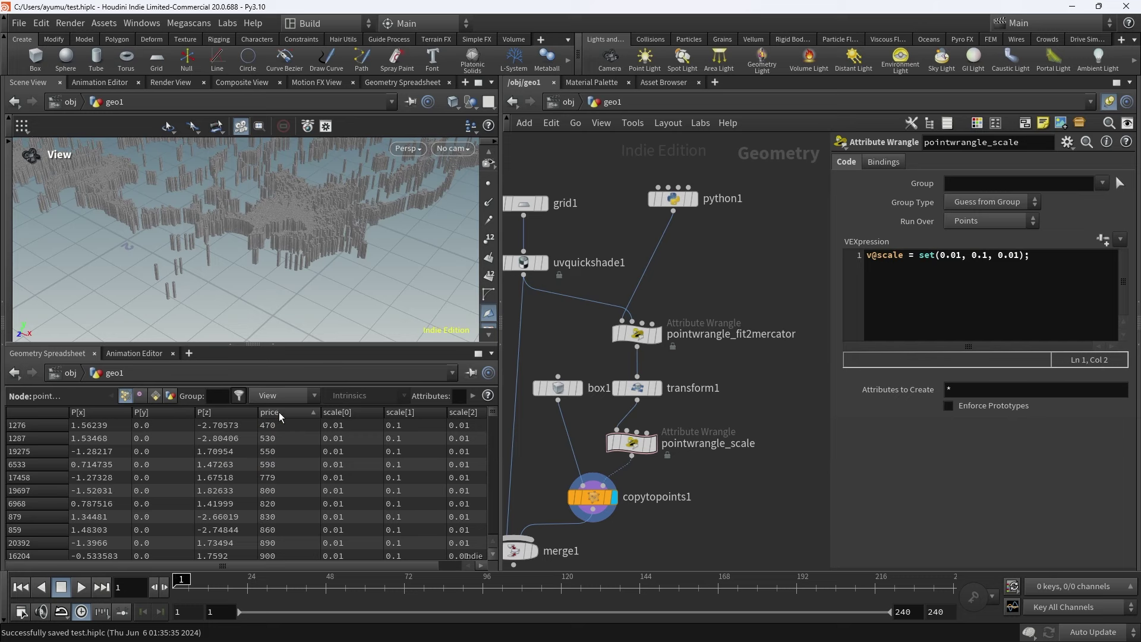
Sort the spreadsheet by price to review extremes and add a blank first line to the scale code.
left_click(275, 415)
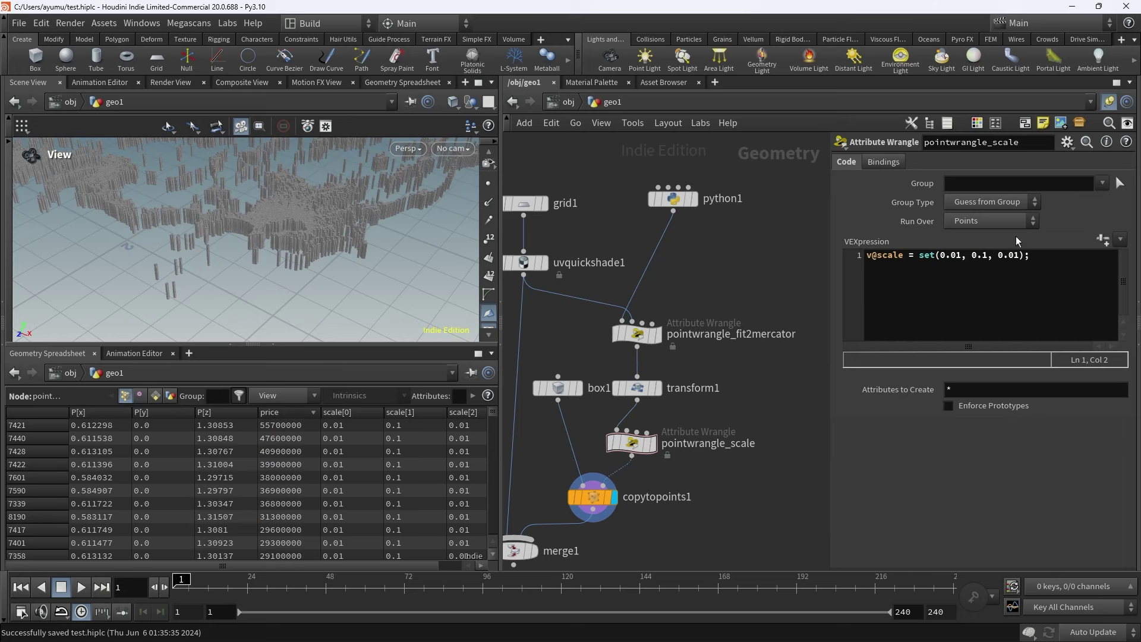
left_click(866, 256)
key("Return")
key("Up")
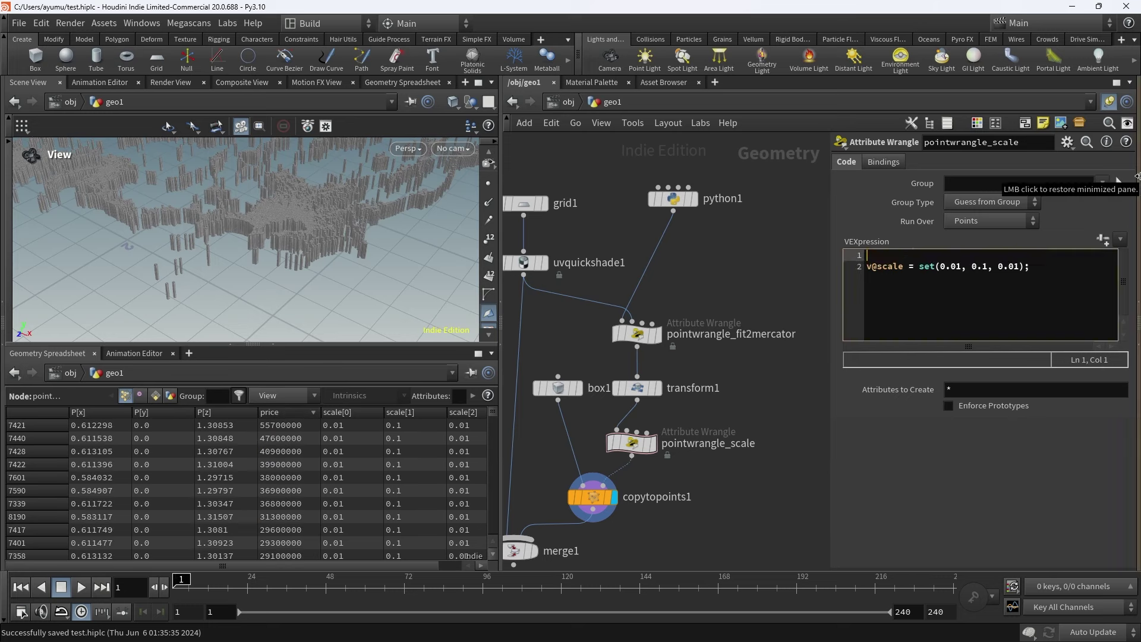
left_click_drag(255, 267, 256, 423)
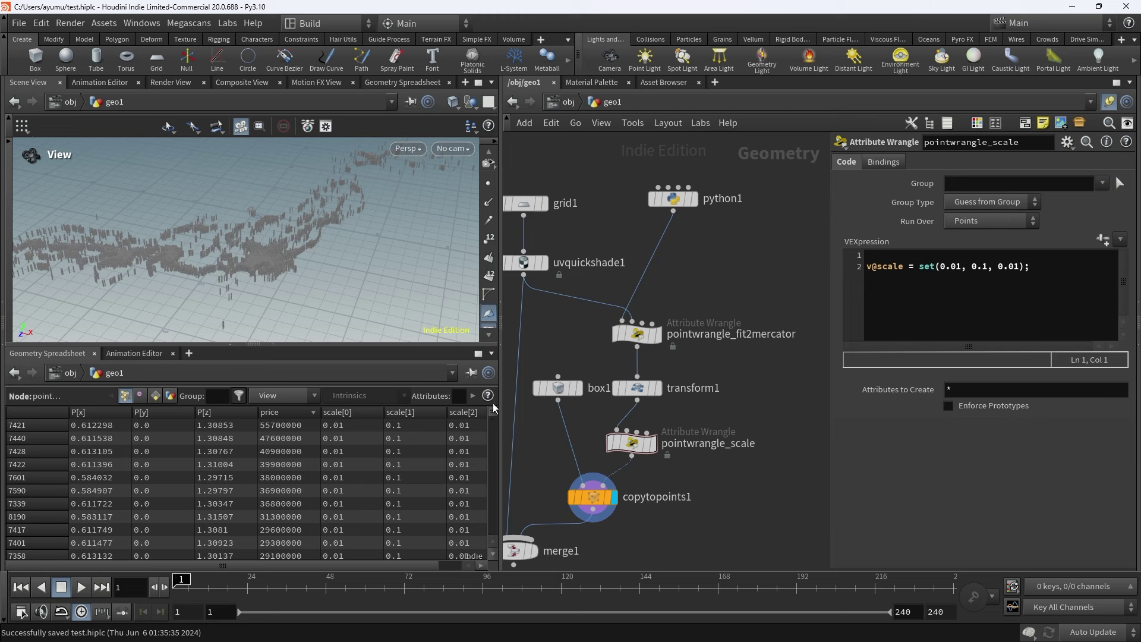
left_click_drag(493, 410, 494, 407)
left_click(284, 412)
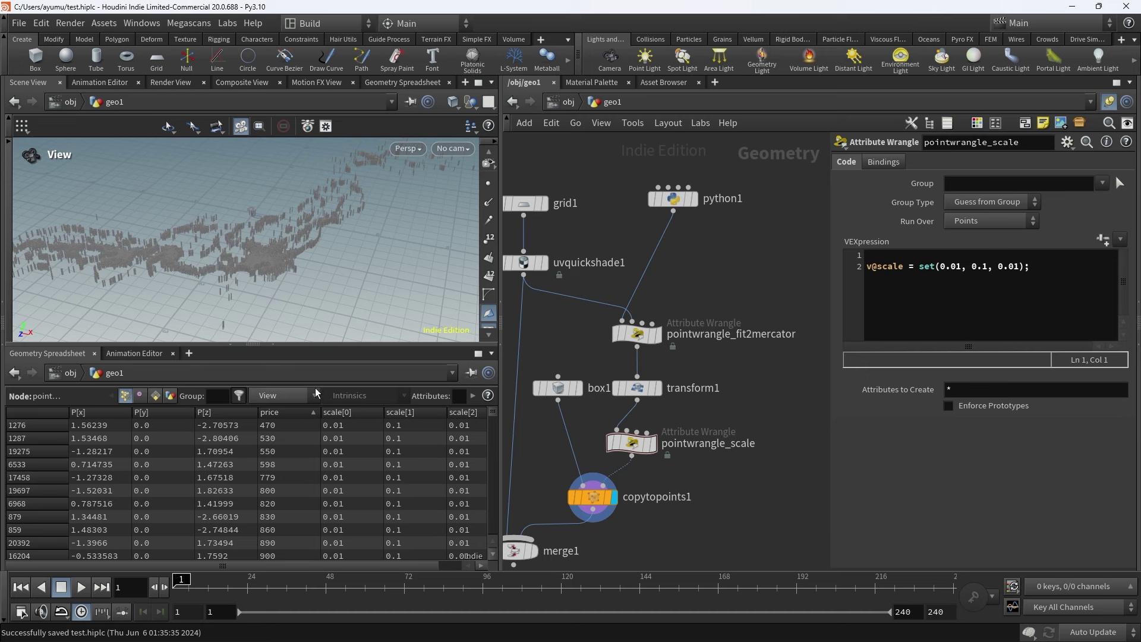
Add a float h line fitting i@price from 470–55700000 in pointwrangle_scale.
left_click(989, 297)
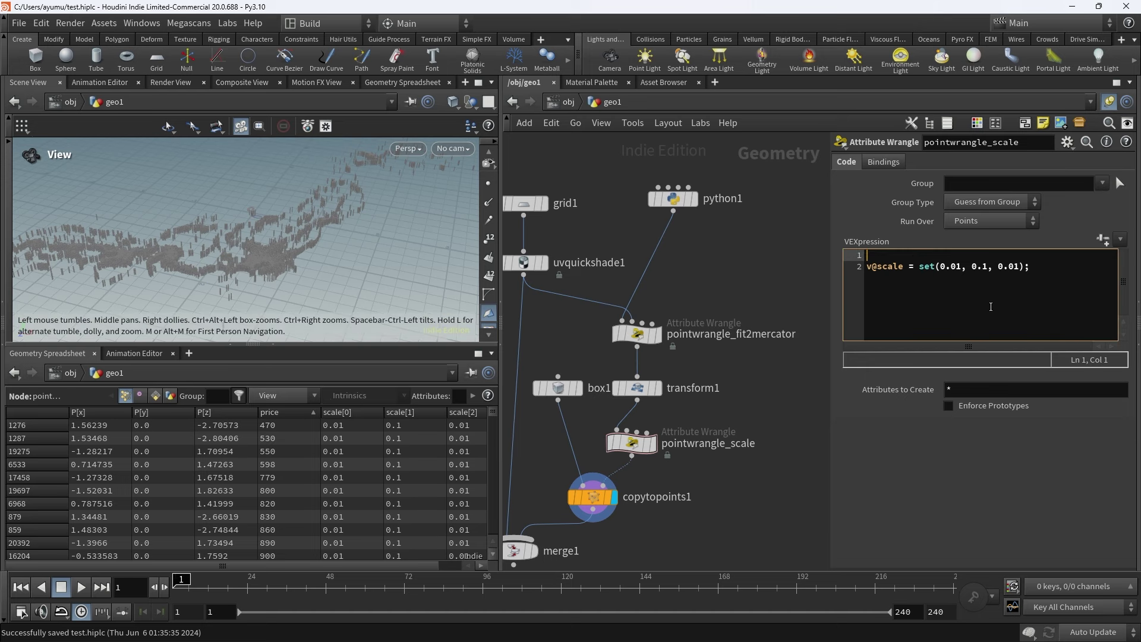
type("fl")
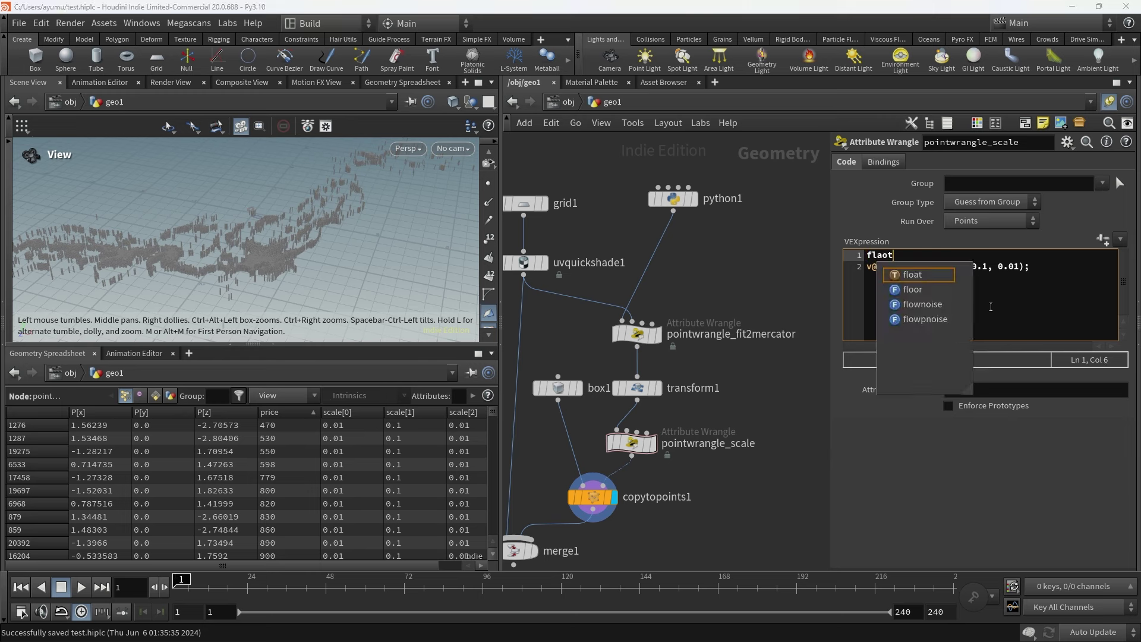
type("aot ")
type("oat ")
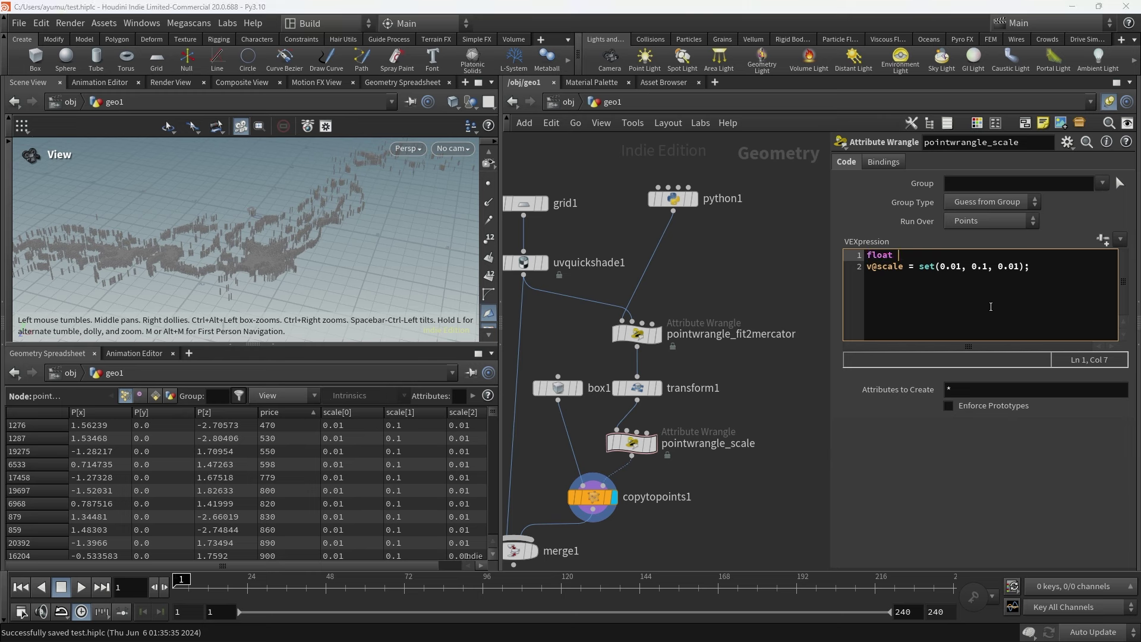
type("= ")
type("fit()")
key("Left")
type("f")
type("loat")
key("Left")
type("i")
type("@pri")
key("Right")
type(",")
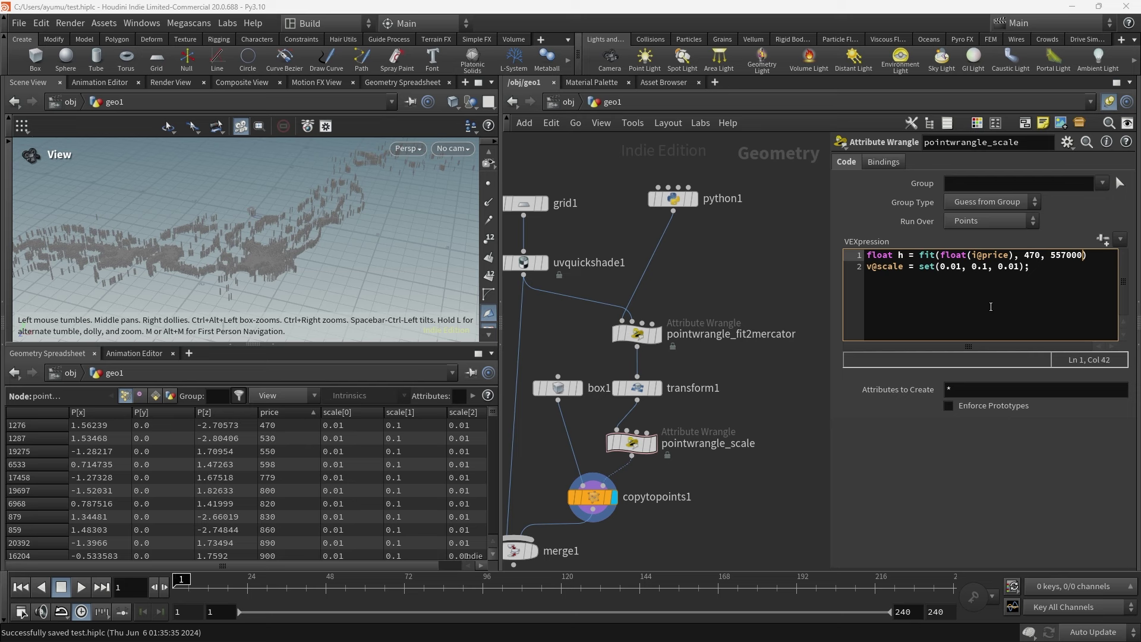
type("0, ")
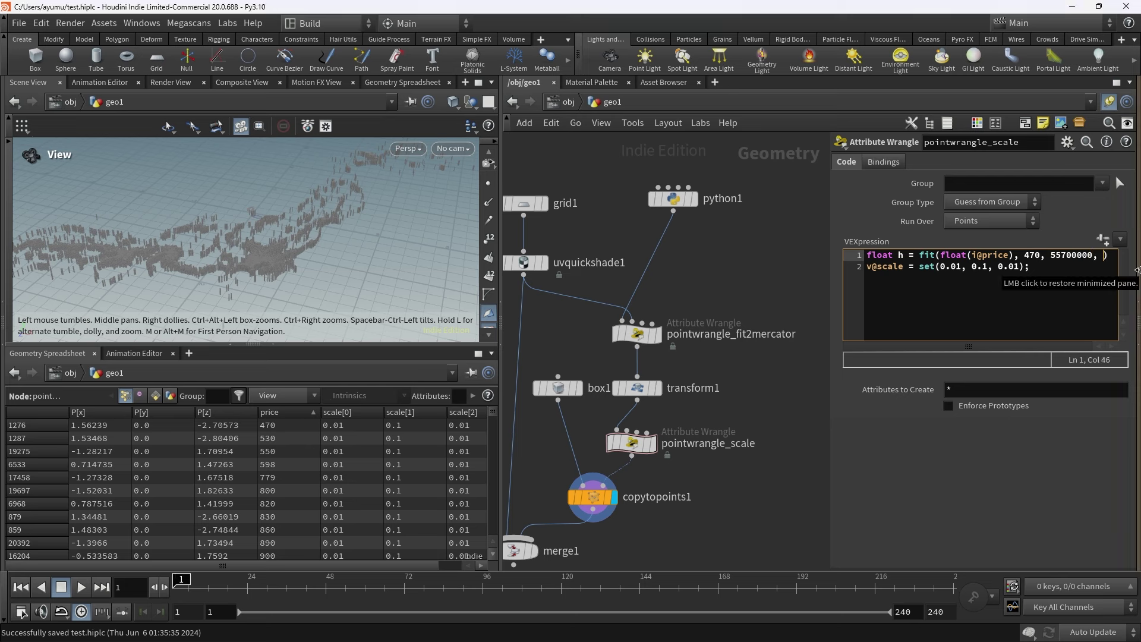
type(";")
type("9")
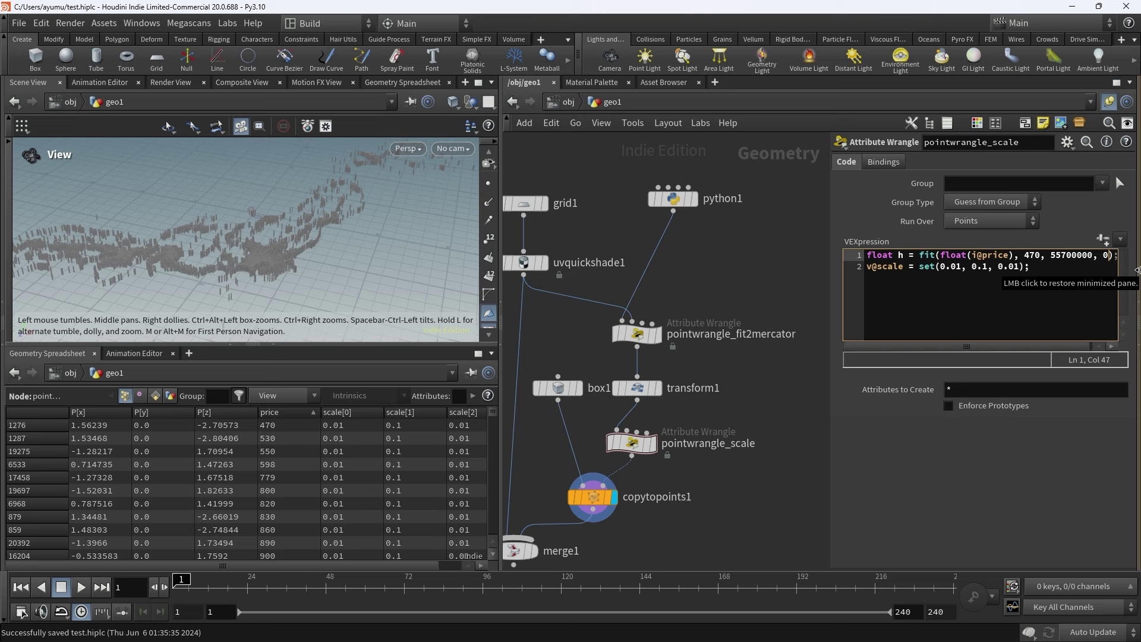
type(", 1")
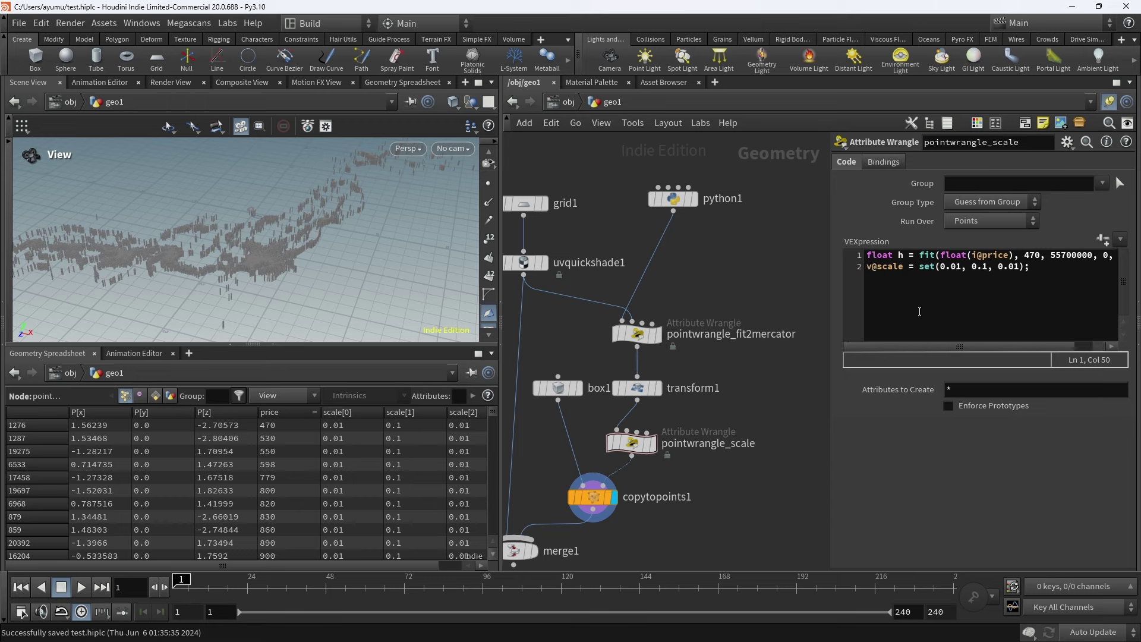
left_click_drag(987, 269, 978, 271)
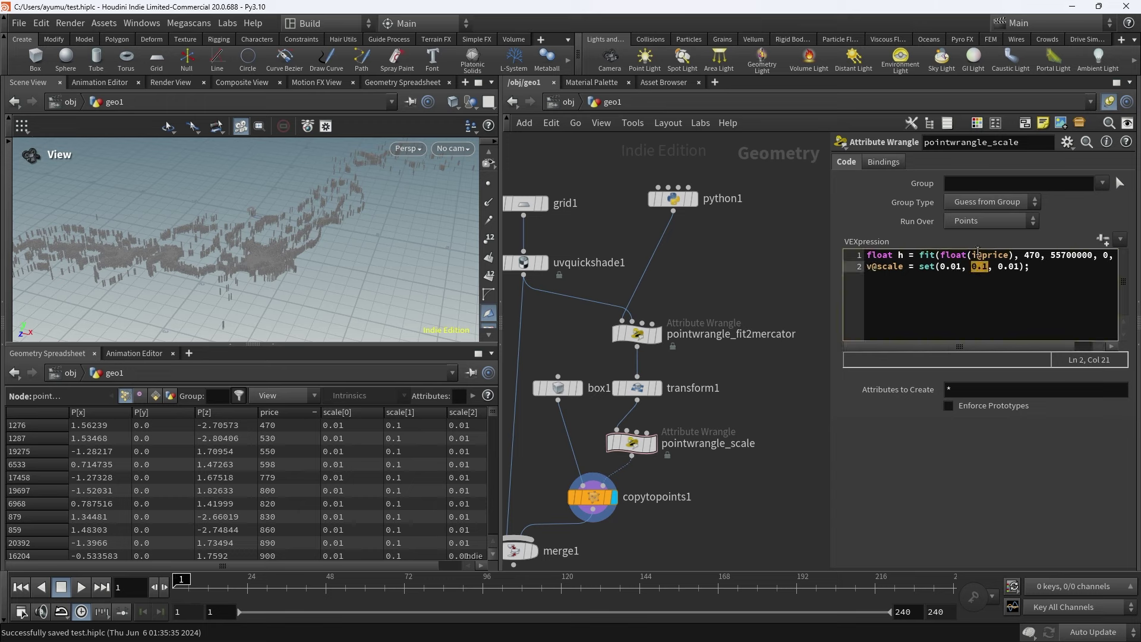
type("h")
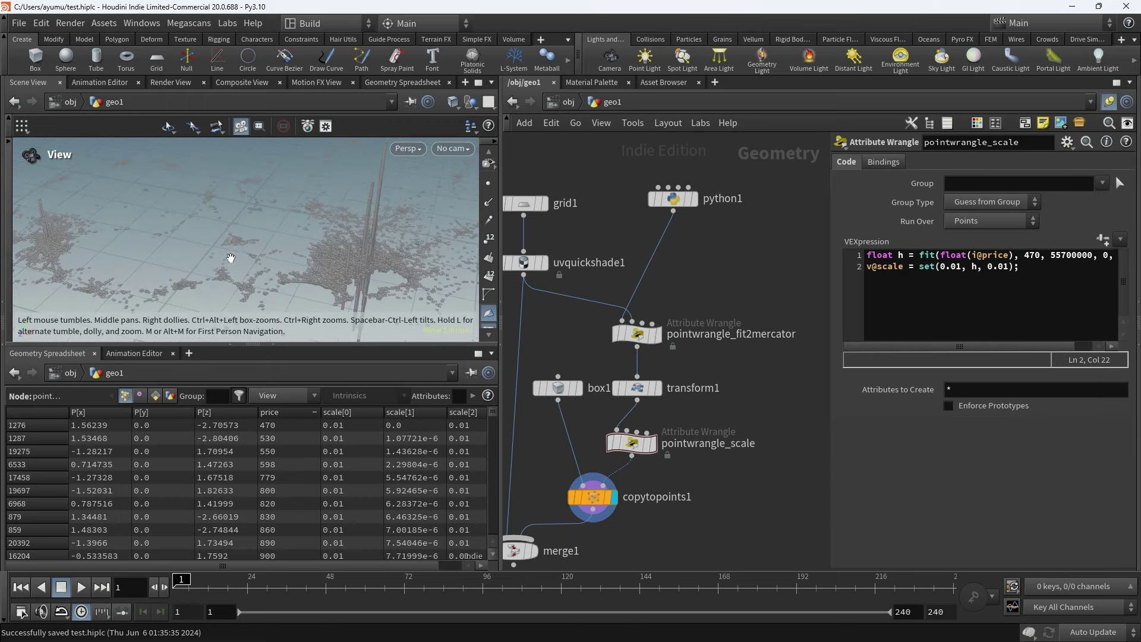
mouse_move(231, 258)
left_mouse_down()
mouse_move(318, 187)
mouse_move(301, 279)
left_mouse_up()
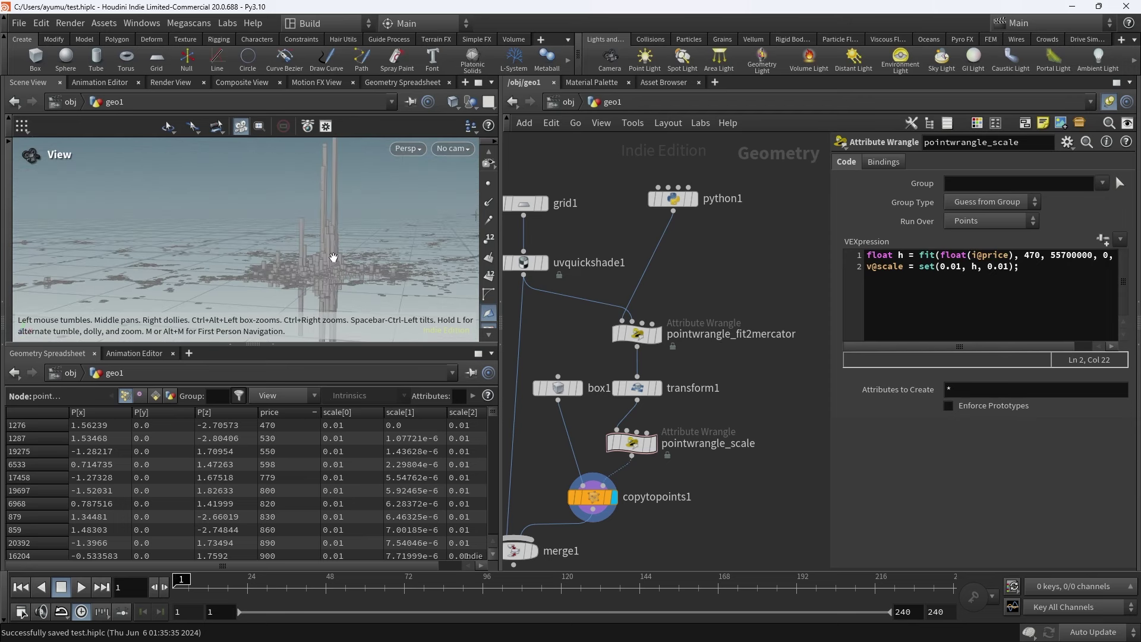
left_click(868, 268)
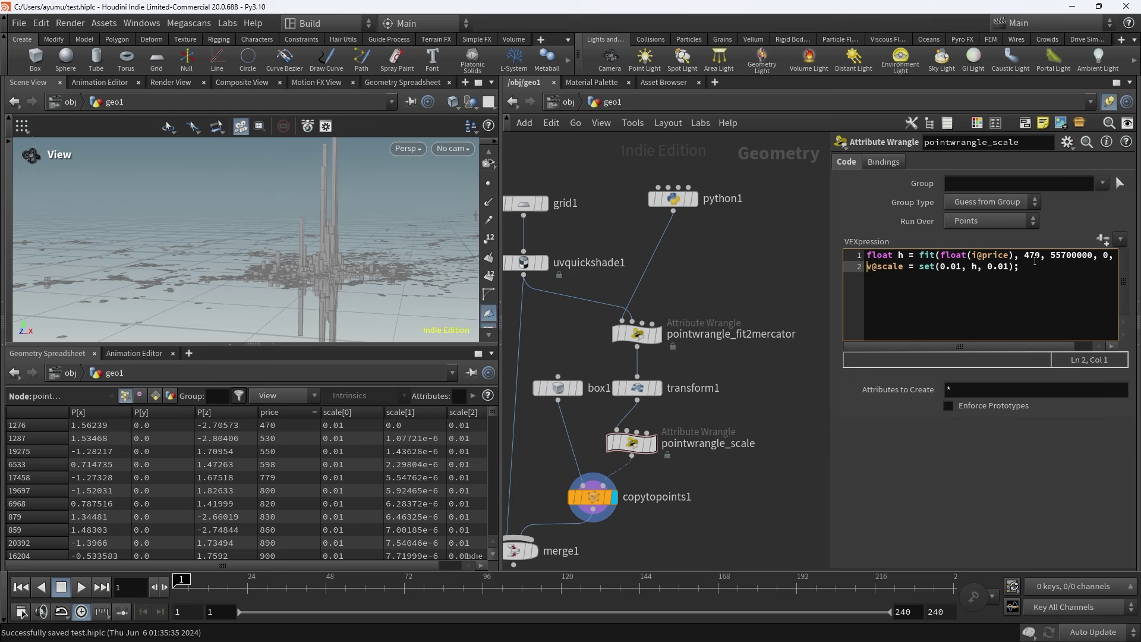
key("End")
key("Return")
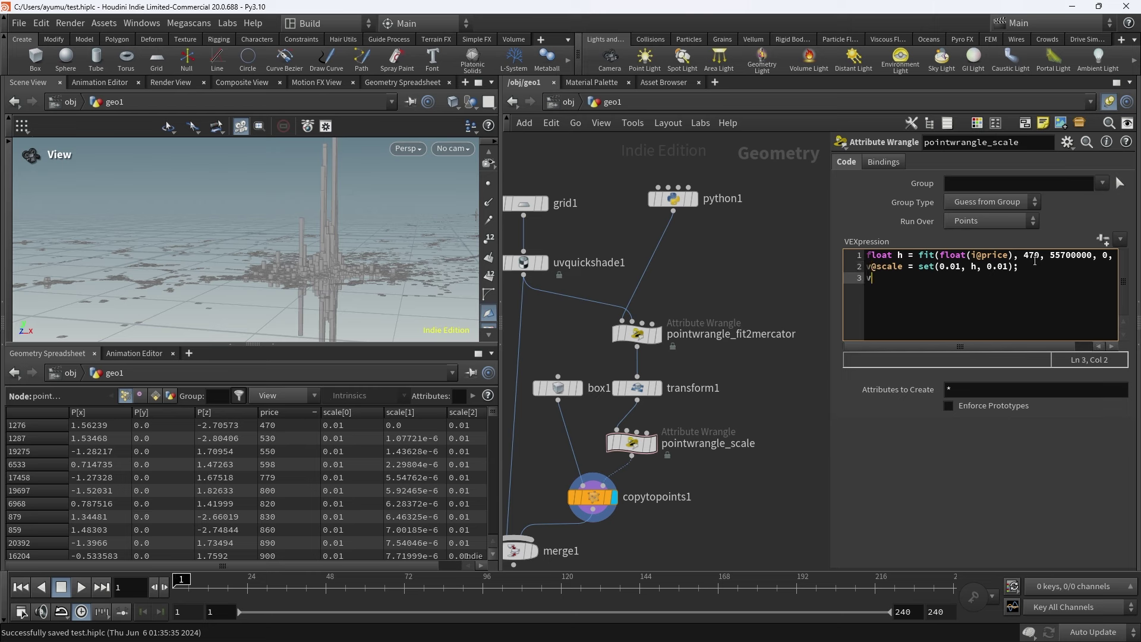
type("@P.y =")
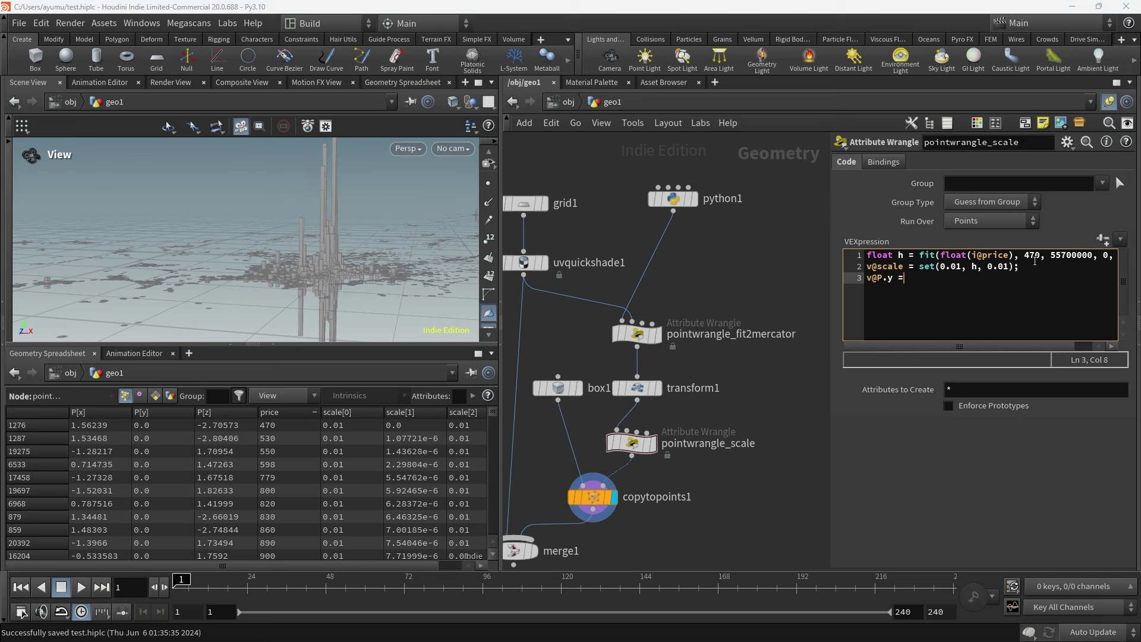
type(" h / 2.0")
type(";")
Display merge1 and tumble the viewport to view the raised bars over the map.
mouse_move(297, 250)
left_mouse_down()
mouse_move(319, 244)
mouse_move(272, 325)
mouse_move(306, 198)
mouse_move(255, 219)
mouse_move(273, 276)
mouse_move(255, 208)
mouse_move(267, 229)
left_mouse_up()
middle_click_drag(721, 485, 809, 360)
left_click(622, 427)
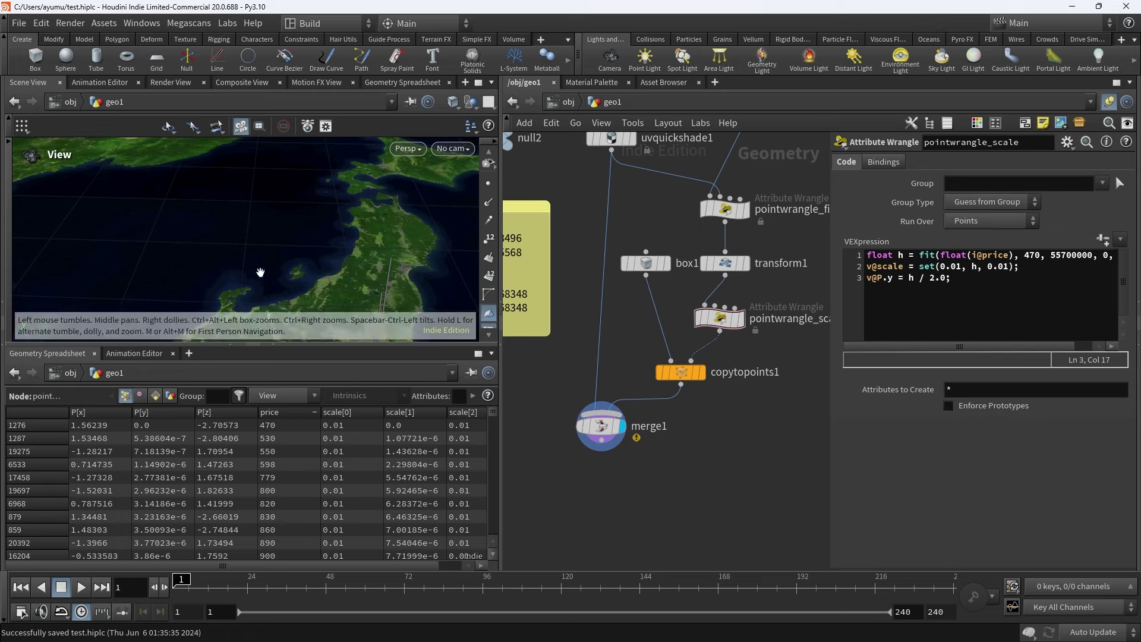
mouse_move(255, 273)
left_mouse_down()
mouse_move(313, 247)
mouse_move(298, 232)
mouse_move(321, 238)
left_mouse_up()
key("ctrl+b")
scroll(688, 270, "down", 5)
scroll(678, 283, "down", 3)
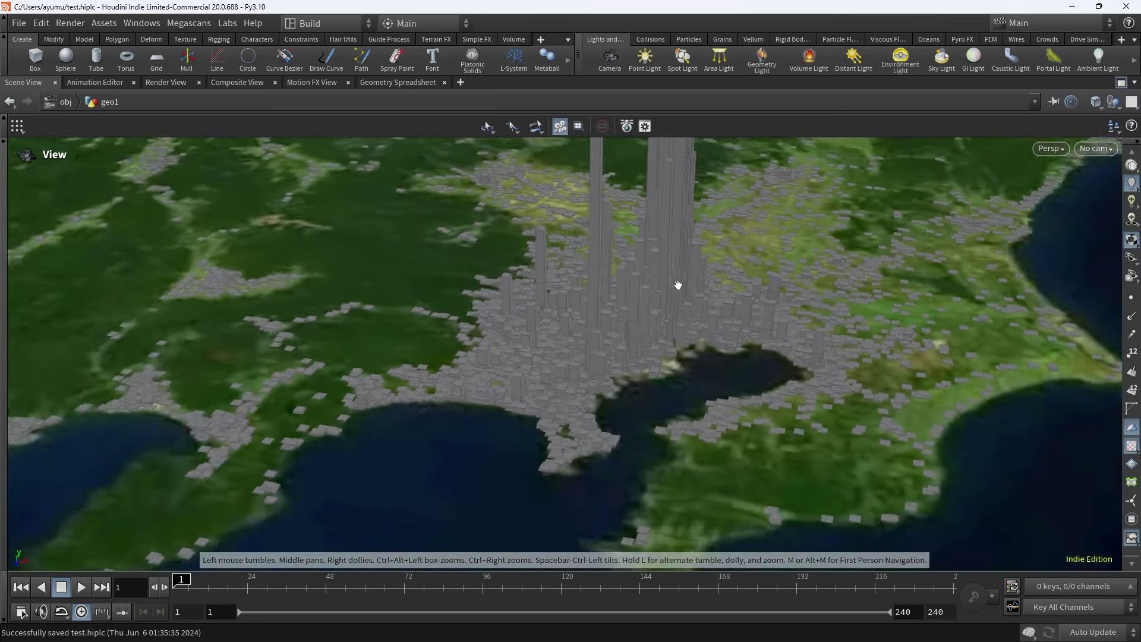
scroll(672, 286, "down", 2)
scroll(603, 261, "down", 3)
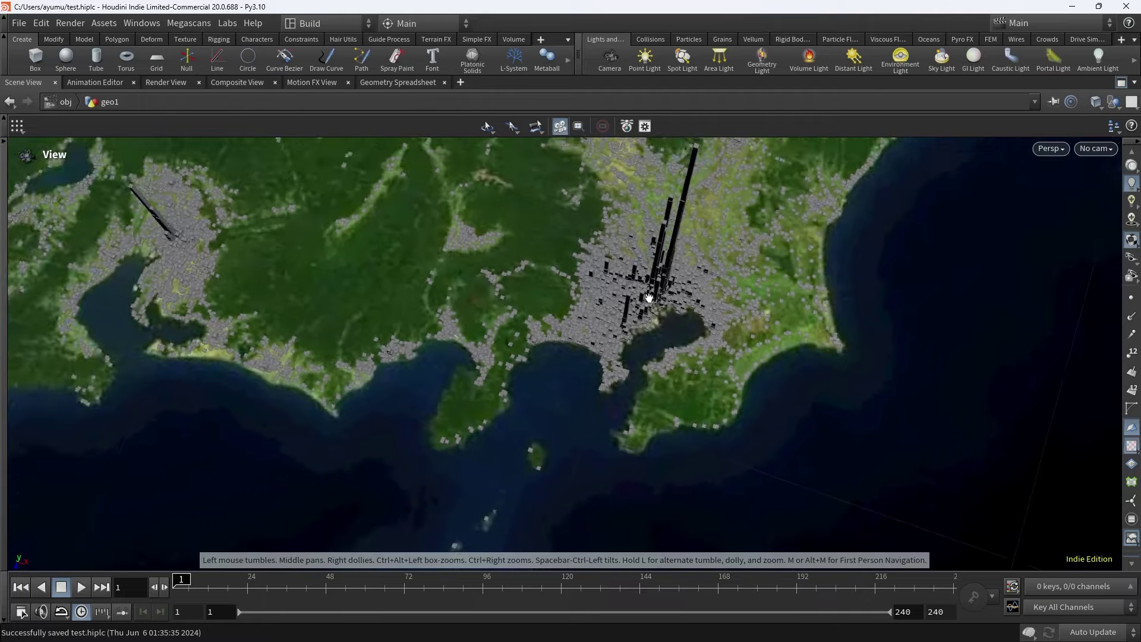
left_click_drag(594, 293, 681, 293)
mouse_move(285, 321)
middle_mouse_down()
mouse_move(502, 308)
mouse_move(559, 254)
middle_mouse_up()
scroll(542, 331, "up", 3)
scroll(561, 331, "up", 3)
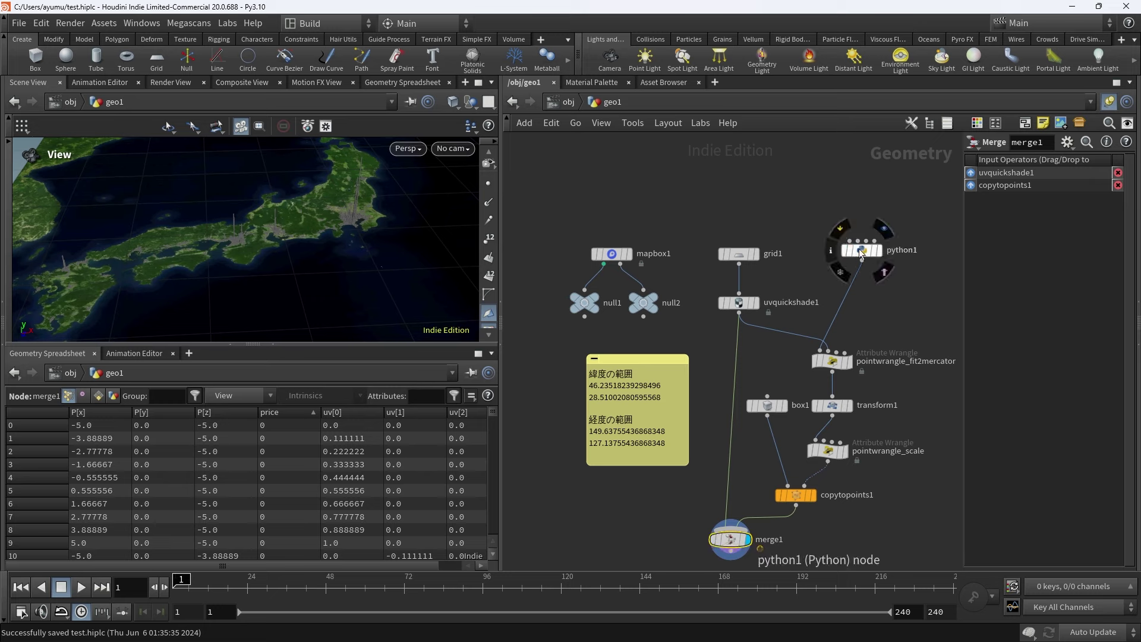
Move python1 beside grid1 and review copytopoints1 and pointwrangle_scale.
left_click_drag(858, 248, 837, 249)
left_click(796, 495)
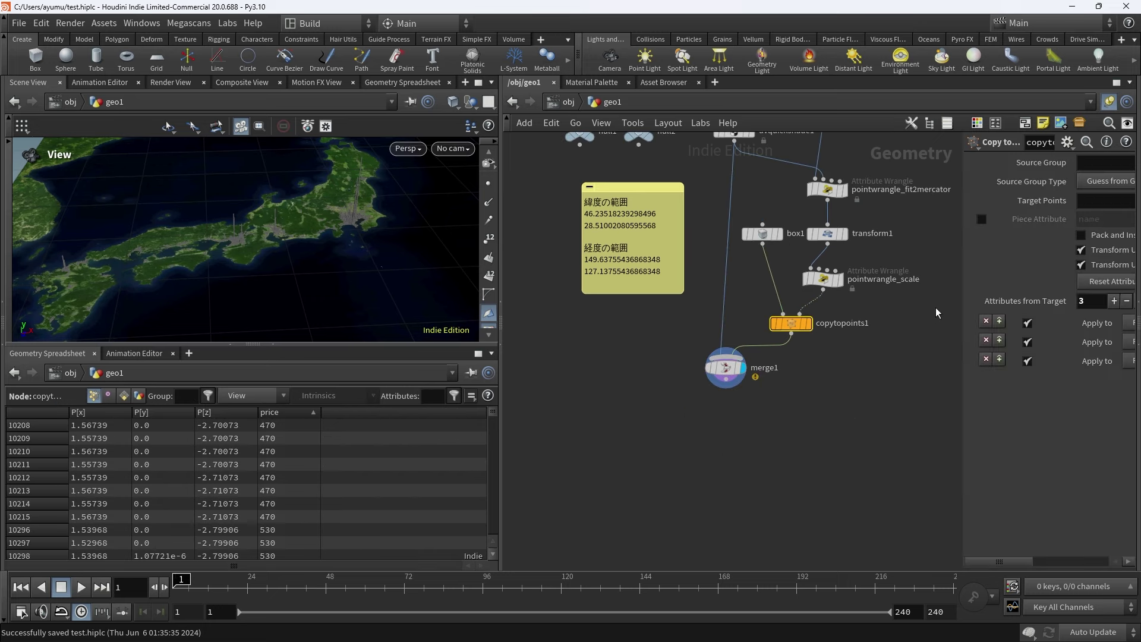
scroll(823, 306, "up", 3)
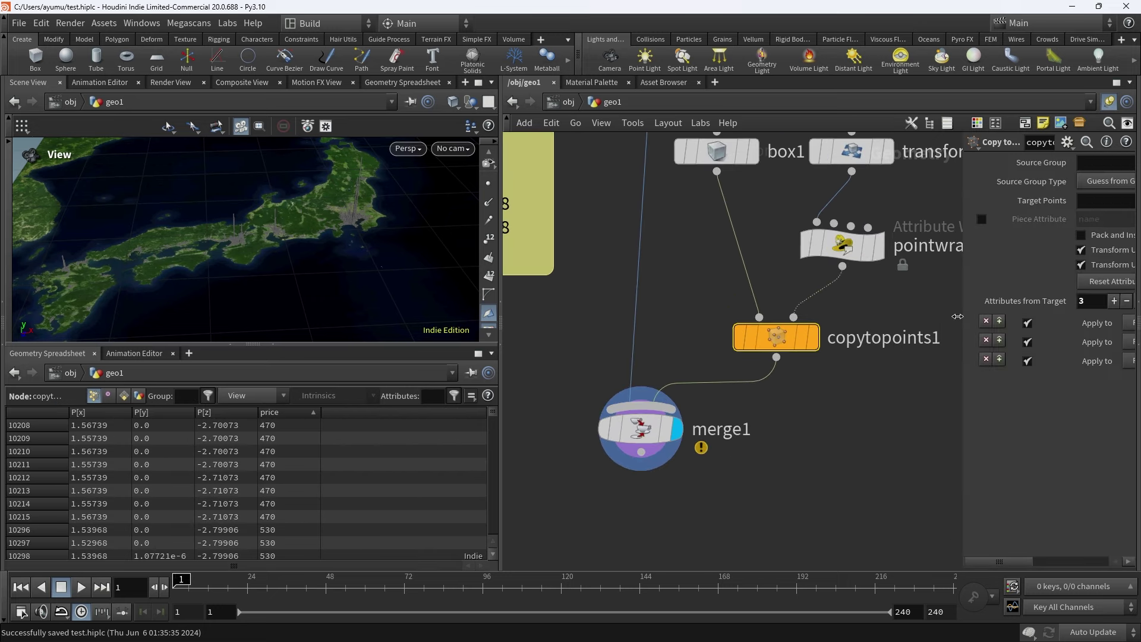
left_click(835, 256)
middle_click(755, 273)
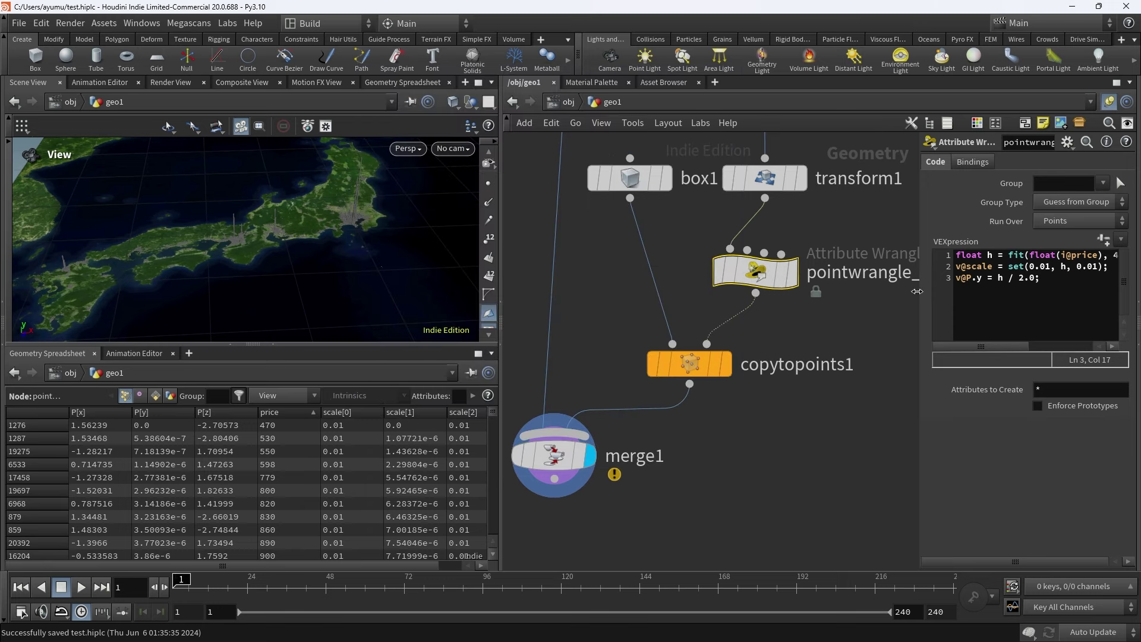
Move box1 down beside pointwrangle_scale and bring merge1 into view.
middle_click_drag(833, 390, 873, 413)
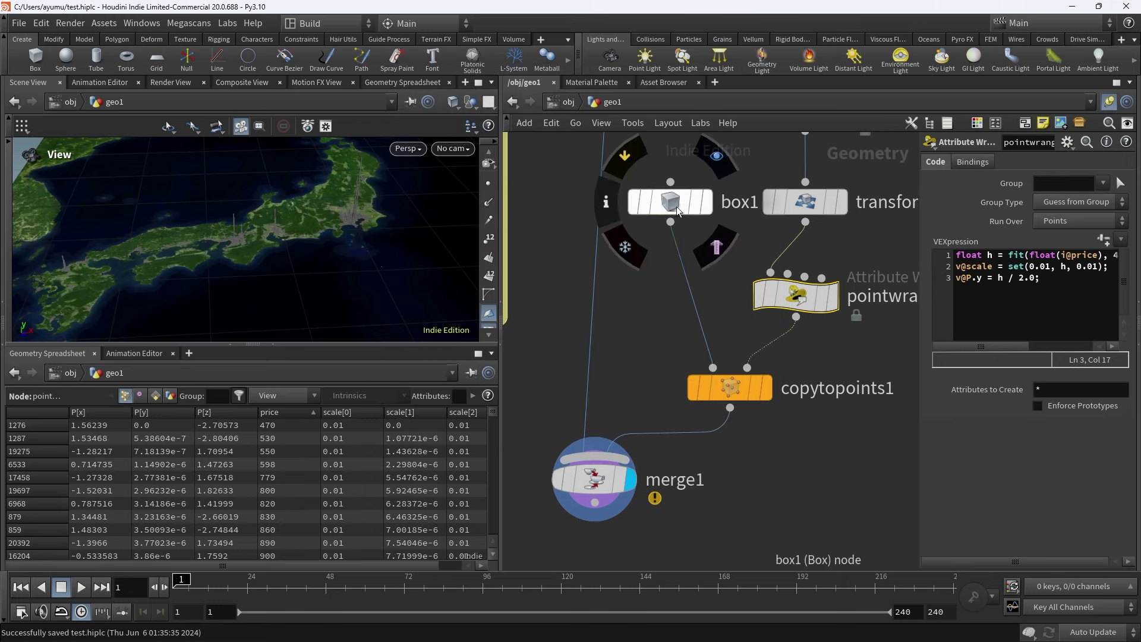
left_click(730, 387)
scroll(881, 288, "down", 5)
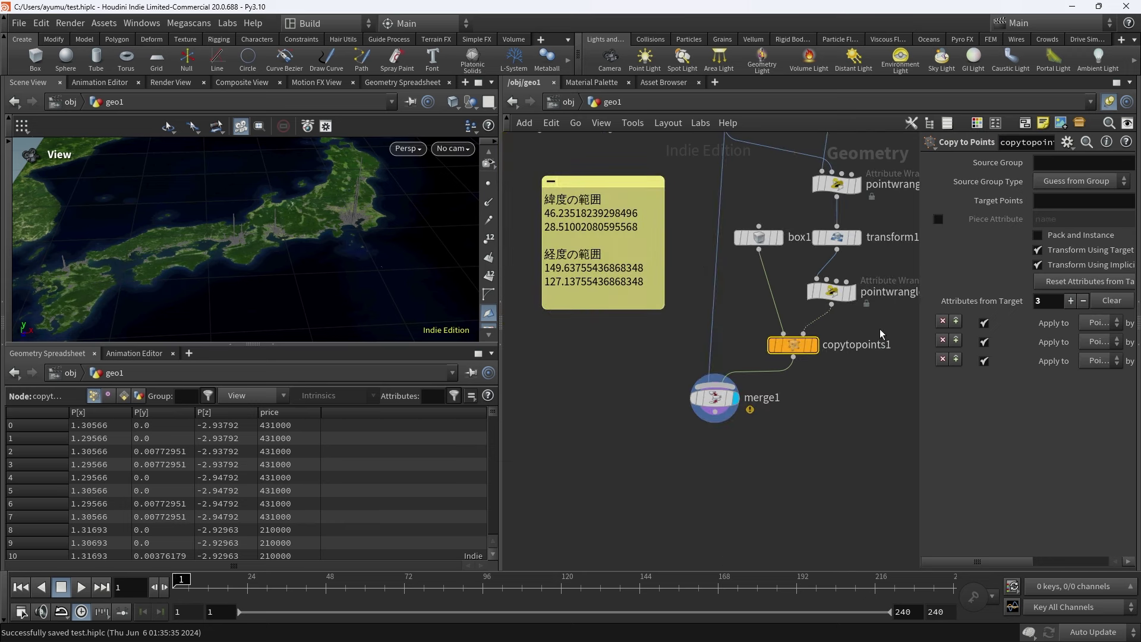
left_click_drag(758, 237, 754, 291)
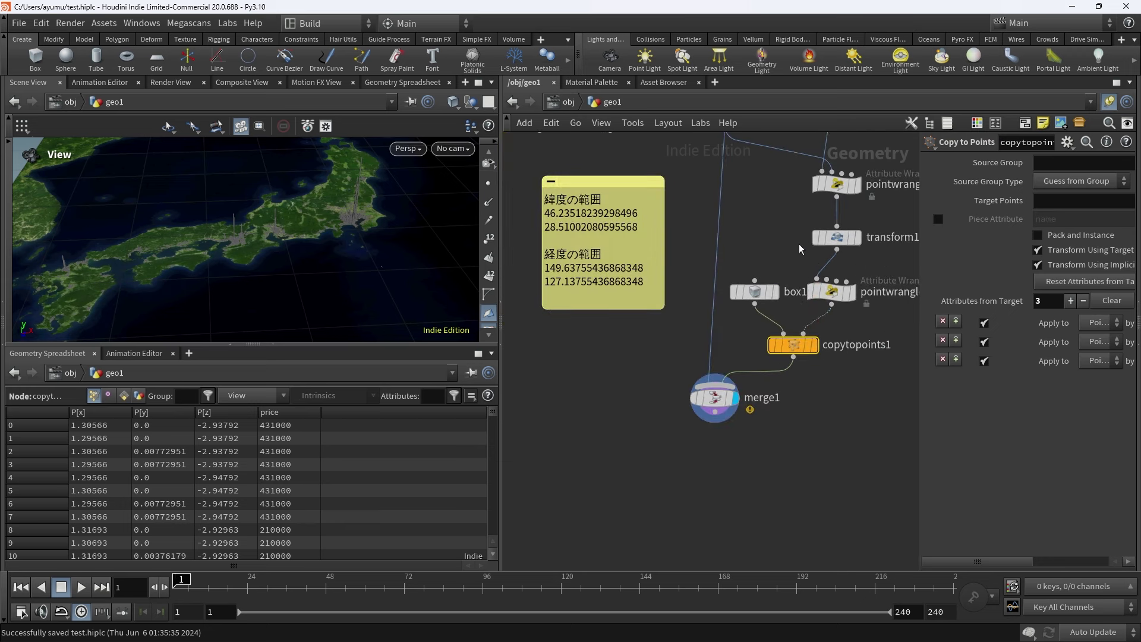
mouse_move(782, 251)
middle_mouse_down()
mouse_move(693, 292)
mouse_move(728, 326)
middle_mouse_up()
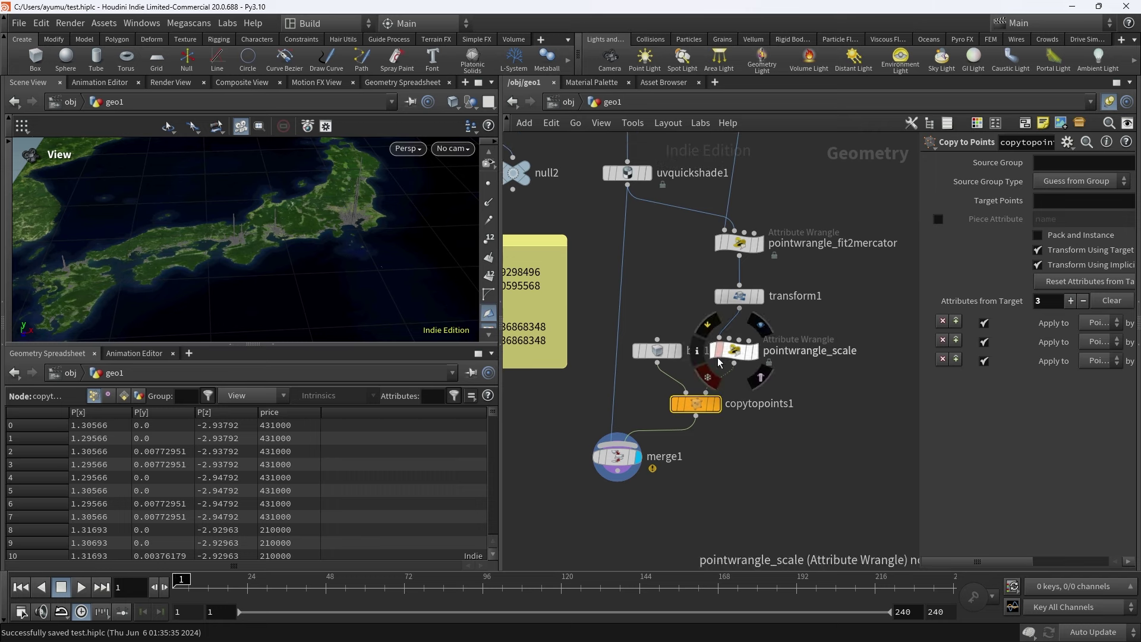
left_click(622, 466)
left_click(618, 461)
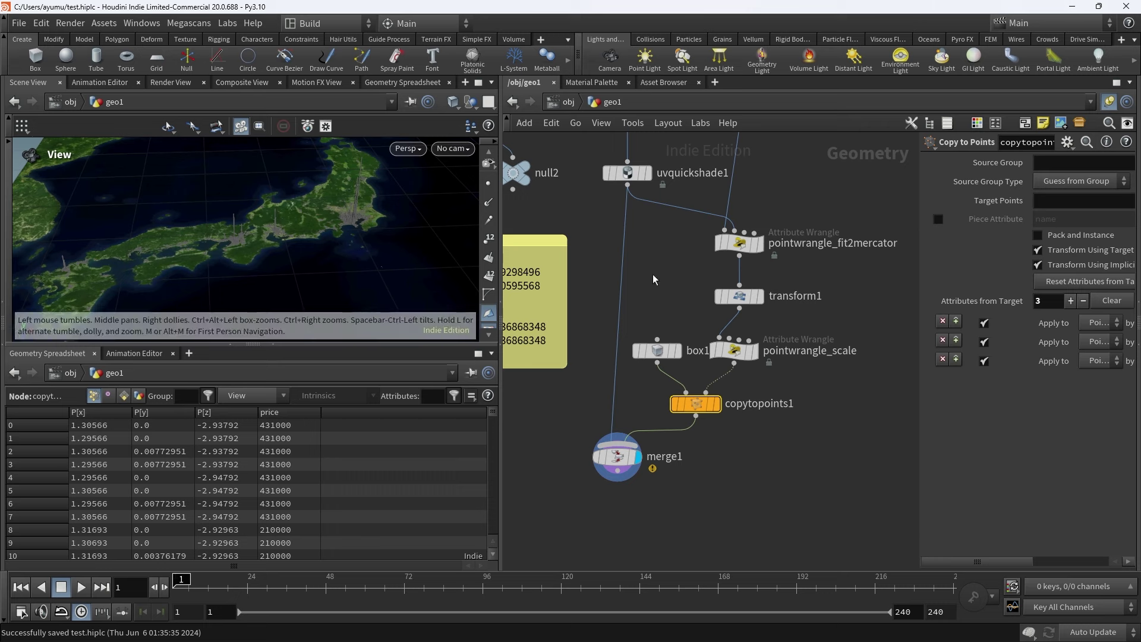
Add a Null named OUT_Points between pointwrangle_scale and copytopoints1.
key("Tab")
type("nul")
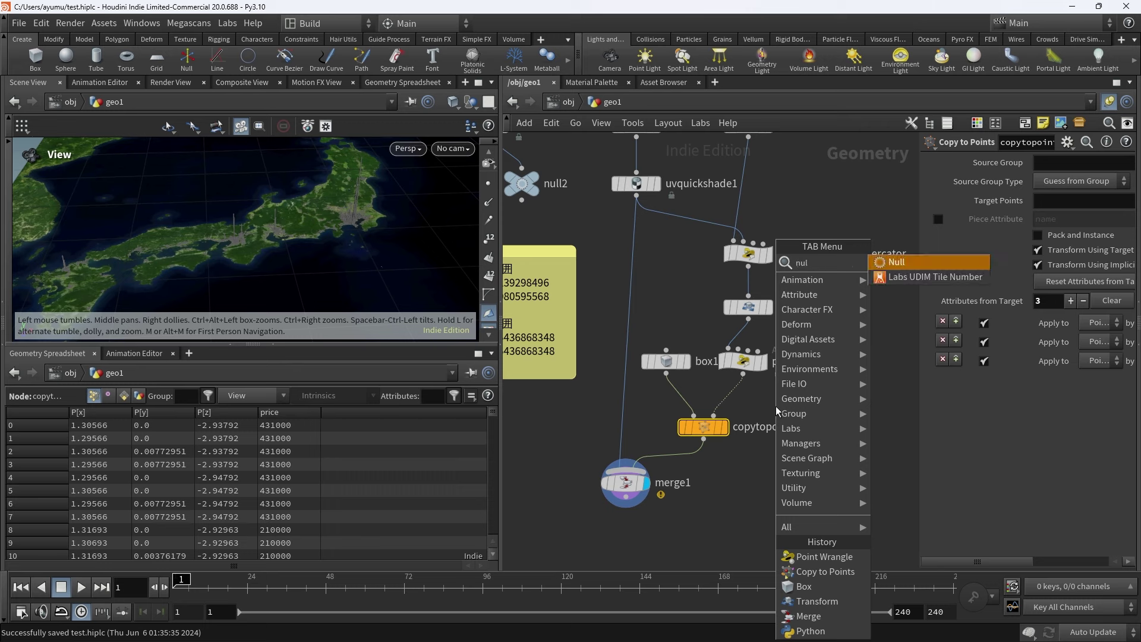
key("Return")
left_click(730, 416)
left_click(767, 418)
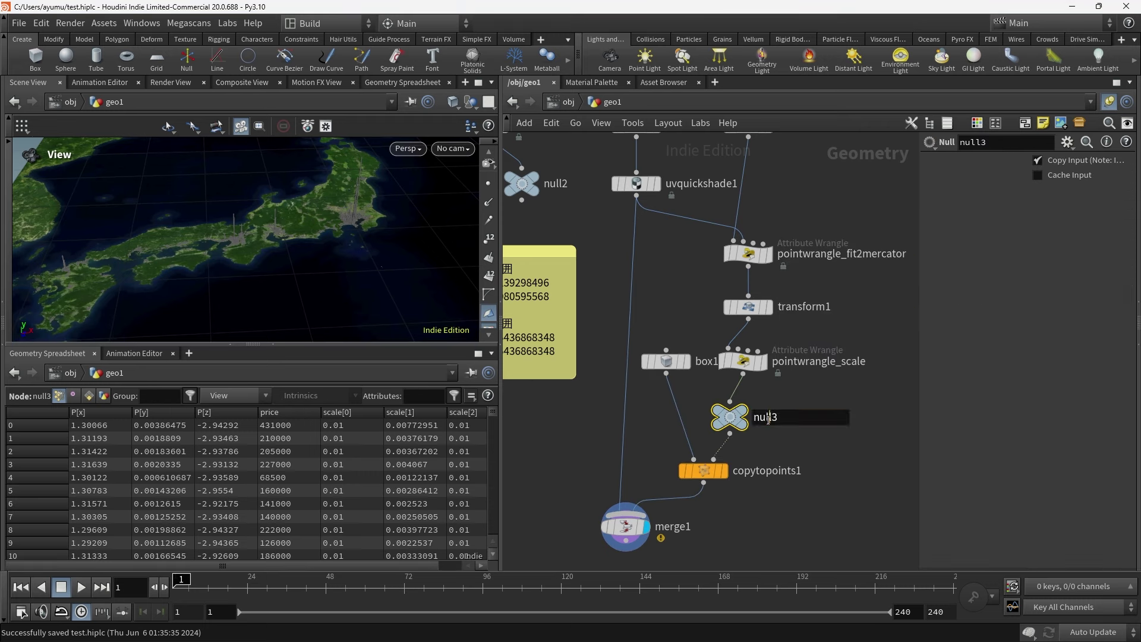
type("OUT_Poin")
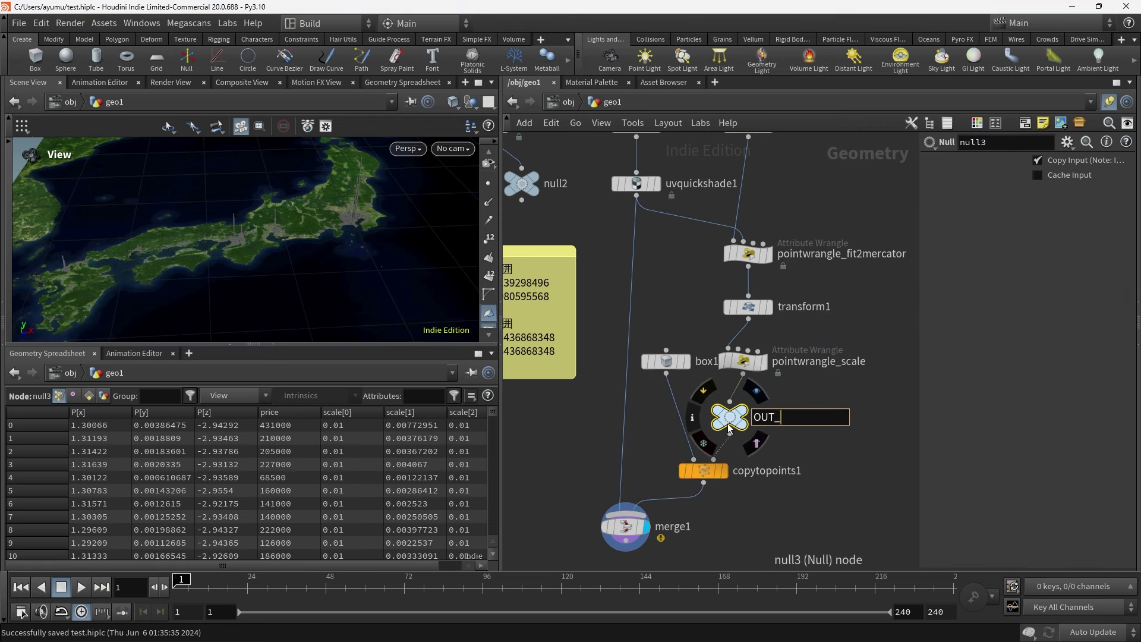
type("ts")
key("Return")
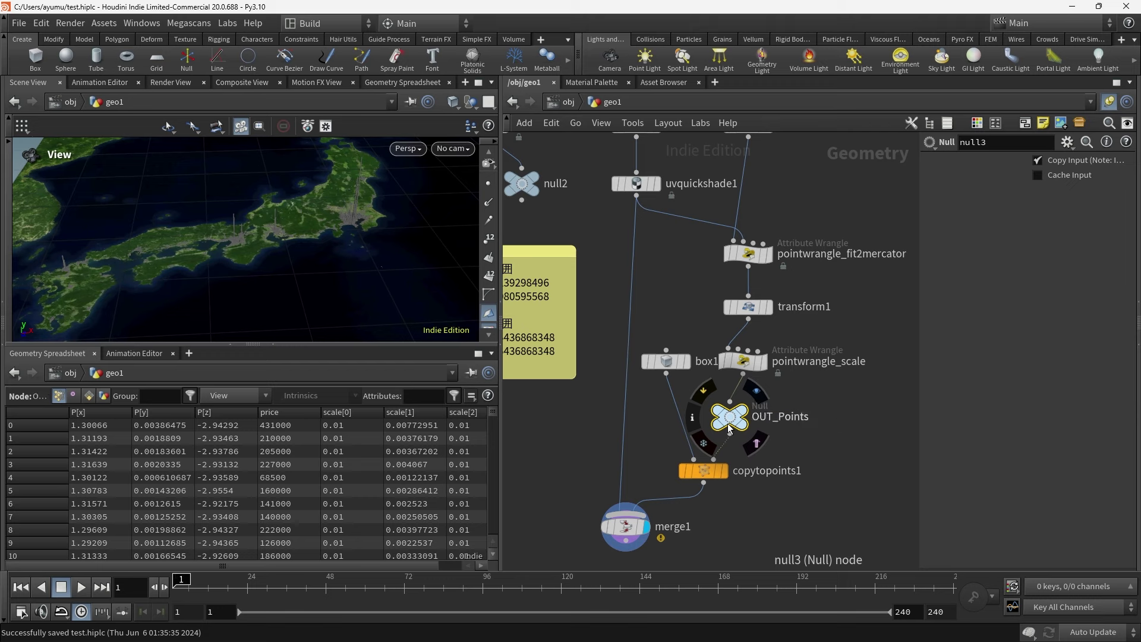
Copy the null after box1 and rename it OUT_Box.
mouse_move(729, 416)
left_mouse_down("alt")
mouse_move(667, 428)
mouse_move(744, 416)
left_mouse_up("alt")
double_click(708, 416)
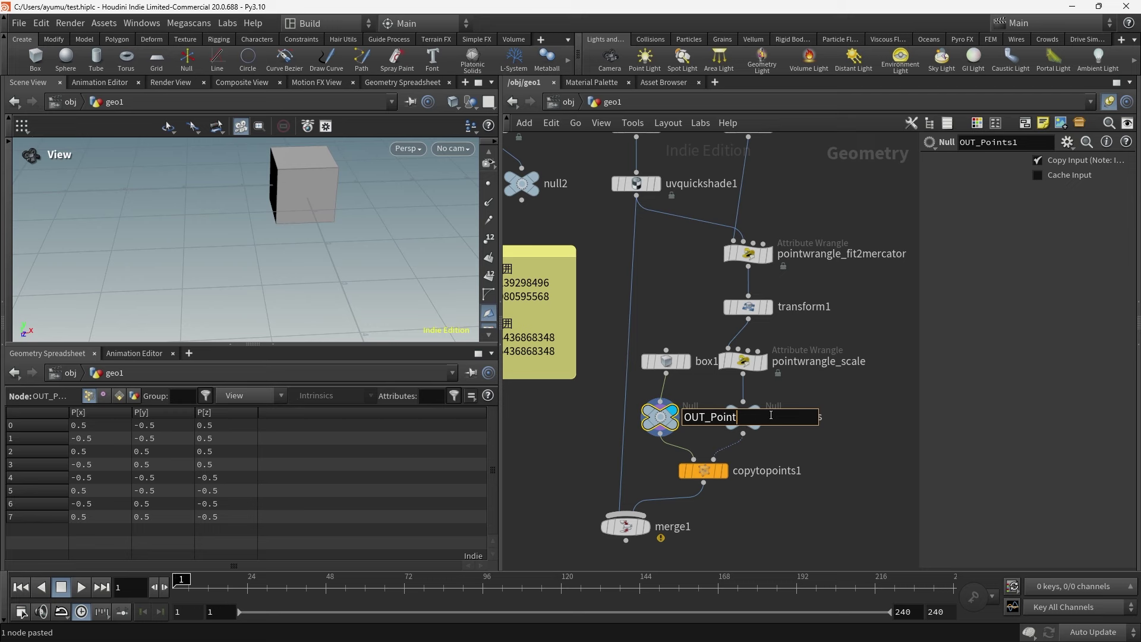
type("ox")
key("Return")
Drop a null named OUT_Map on the uvquickshade1 to merge1 wire, then save the scene.
middle_click_drag(660, 416, 789, 421)
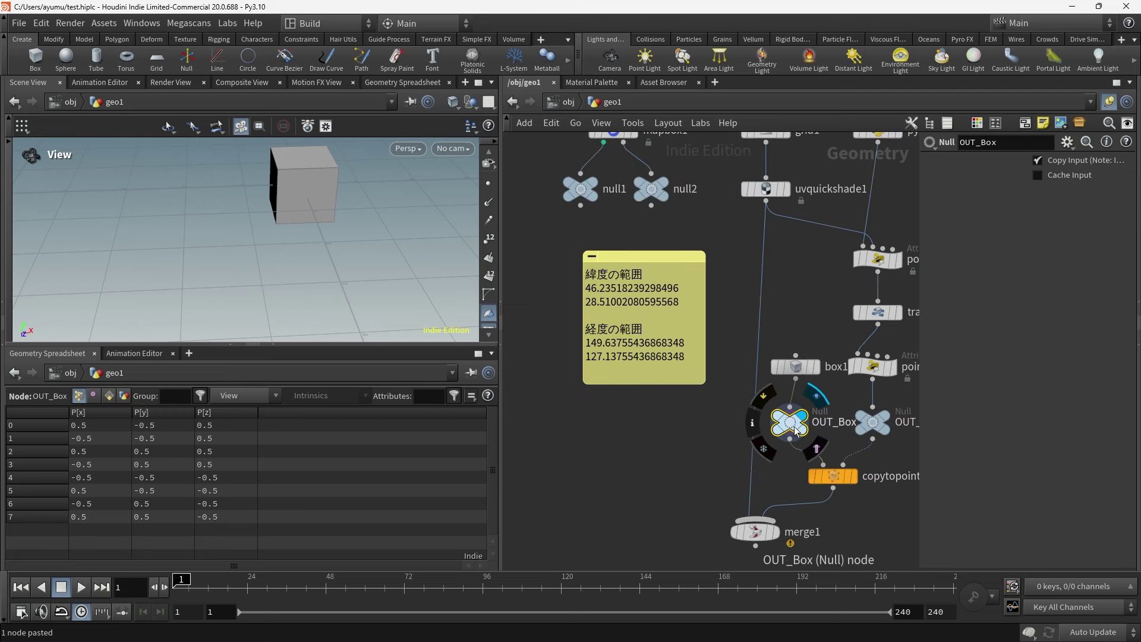
mouse_move(790, 425)
left_mouse_down("alt")
mouse_move(810, 374)
mouse_move(765, 275)
left_mouse_up("alt")
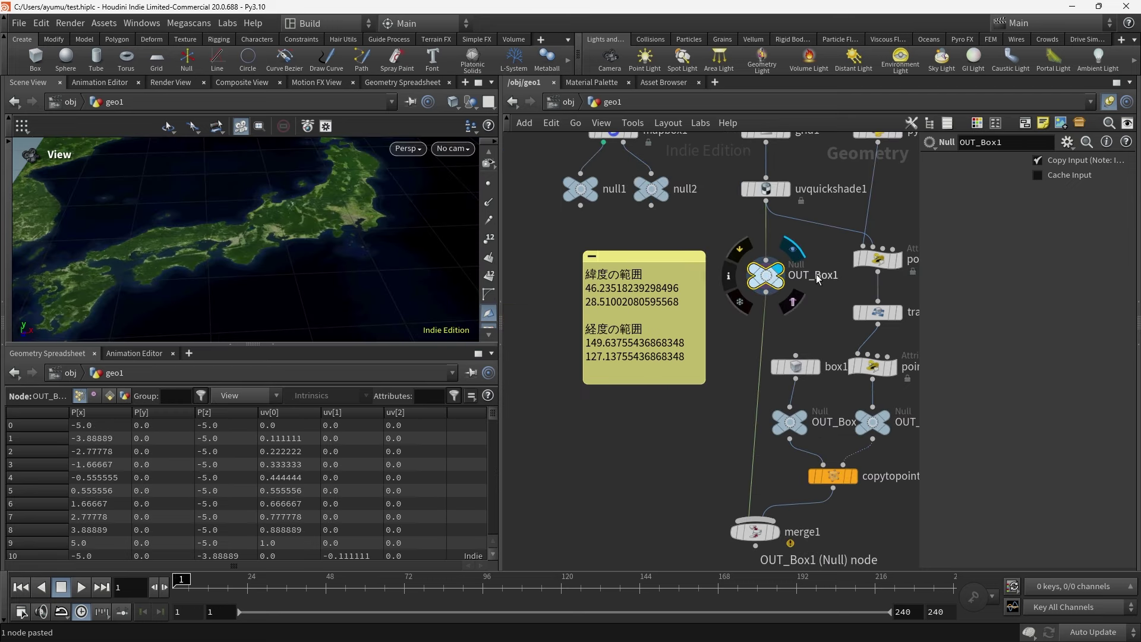
double_click(815, 274)
key("BackSpace")
key("BackSpace")
key("BackSpace")
type("Map")
key("Return")
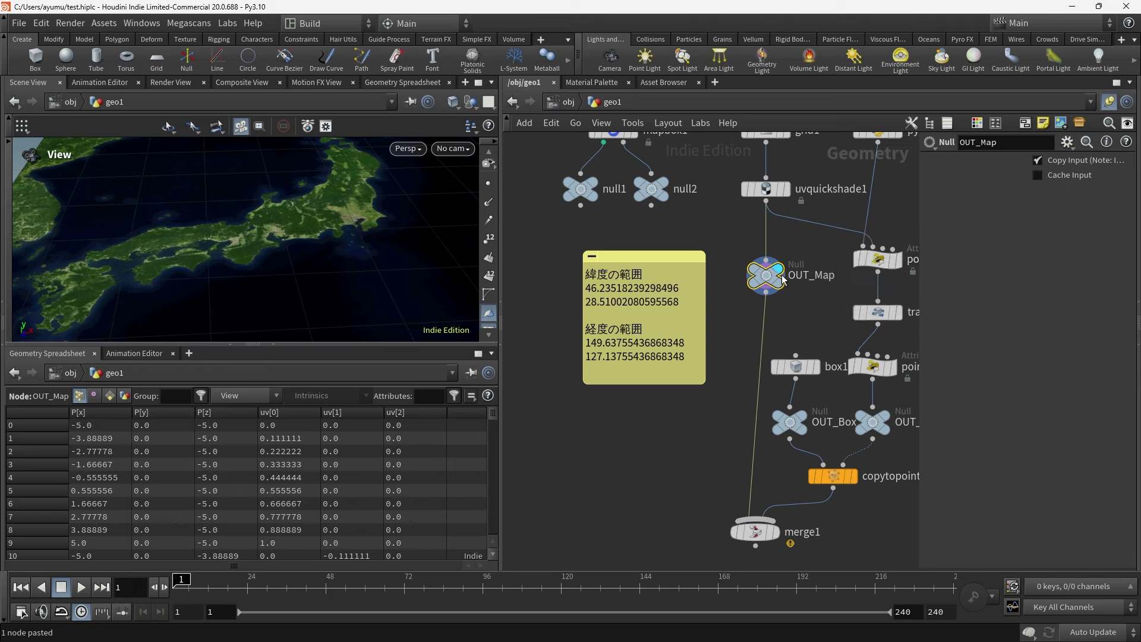
key("h")
key("ctrl+s")
Switch to the Solaris stage network and show the stage in the 3D view.
key("u")
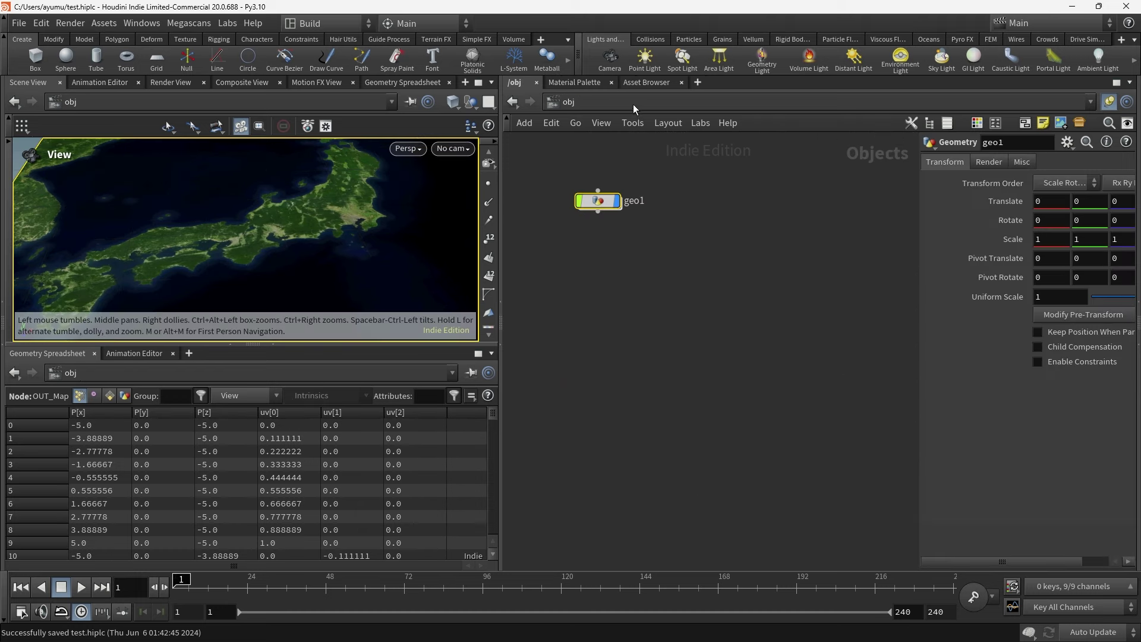
left_click(633, 105)
left_click(682, 212)
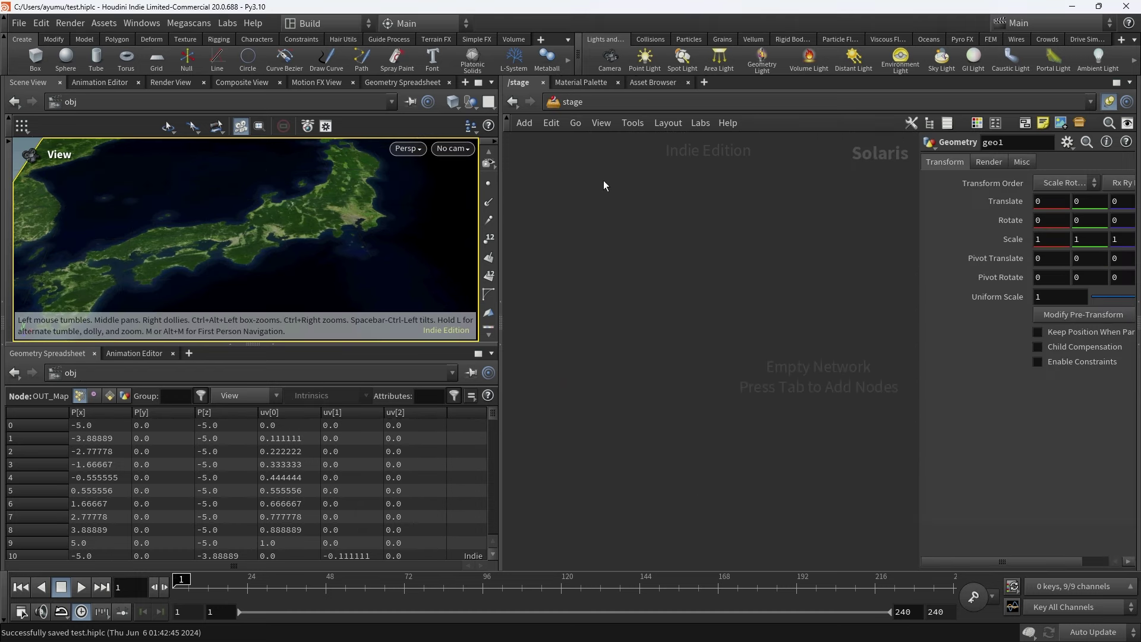
key("Tab")
left_click(348, 101)
left_click(369, 151)
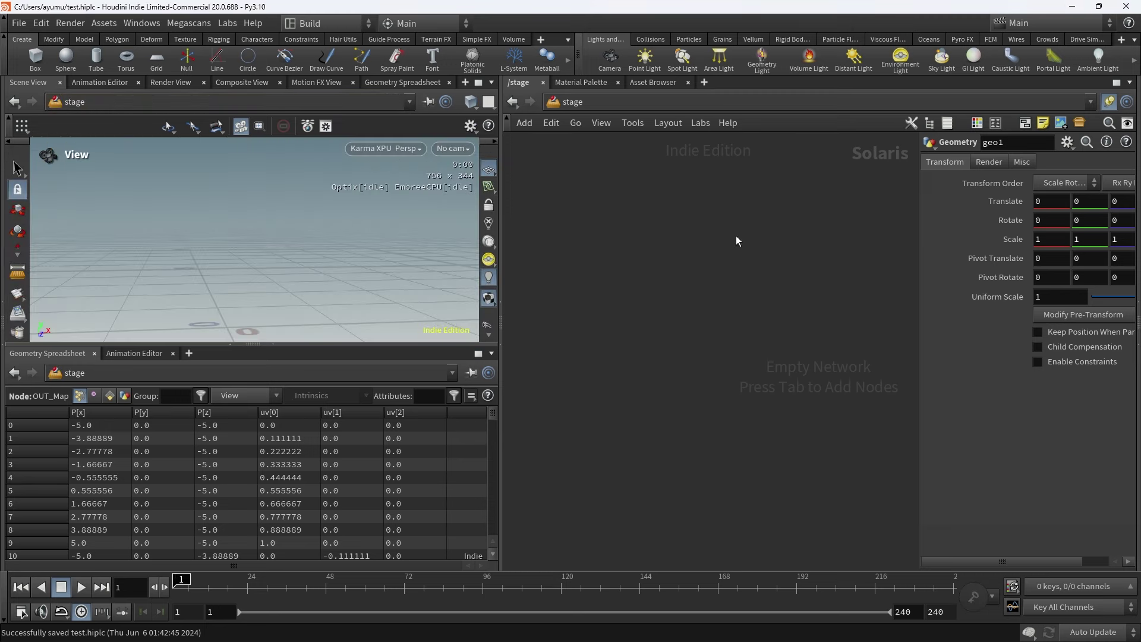
Create a SOP Import node with SOP Path /obj/geo1/OUT_Map.
key("Tab")
type("sop")
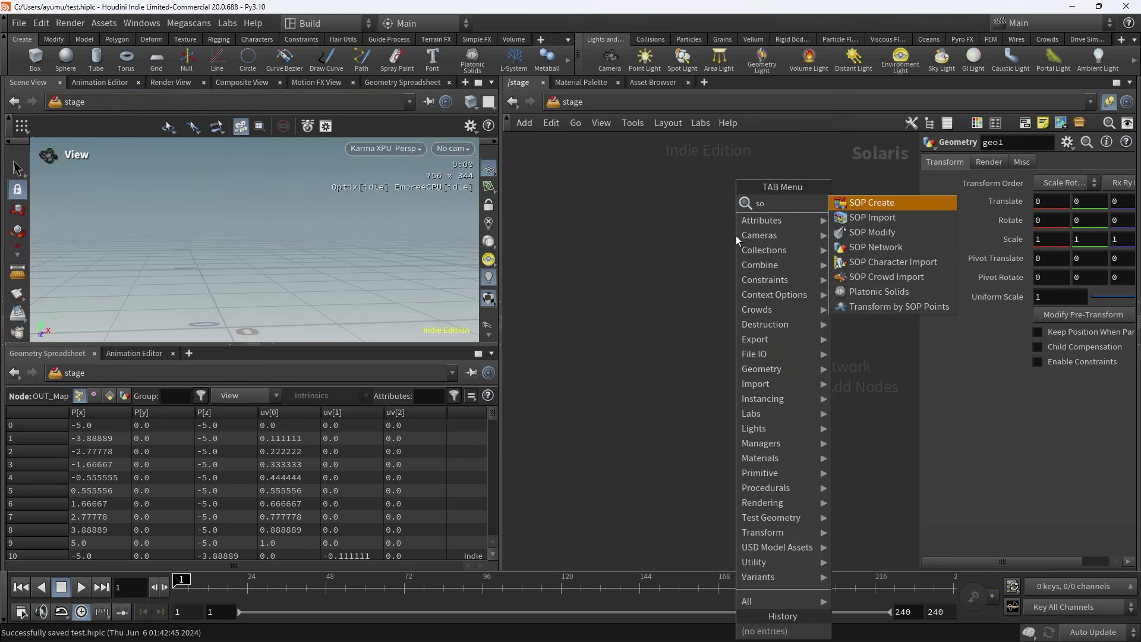
type(" impo")
key("Return")
left_click(598, 226)
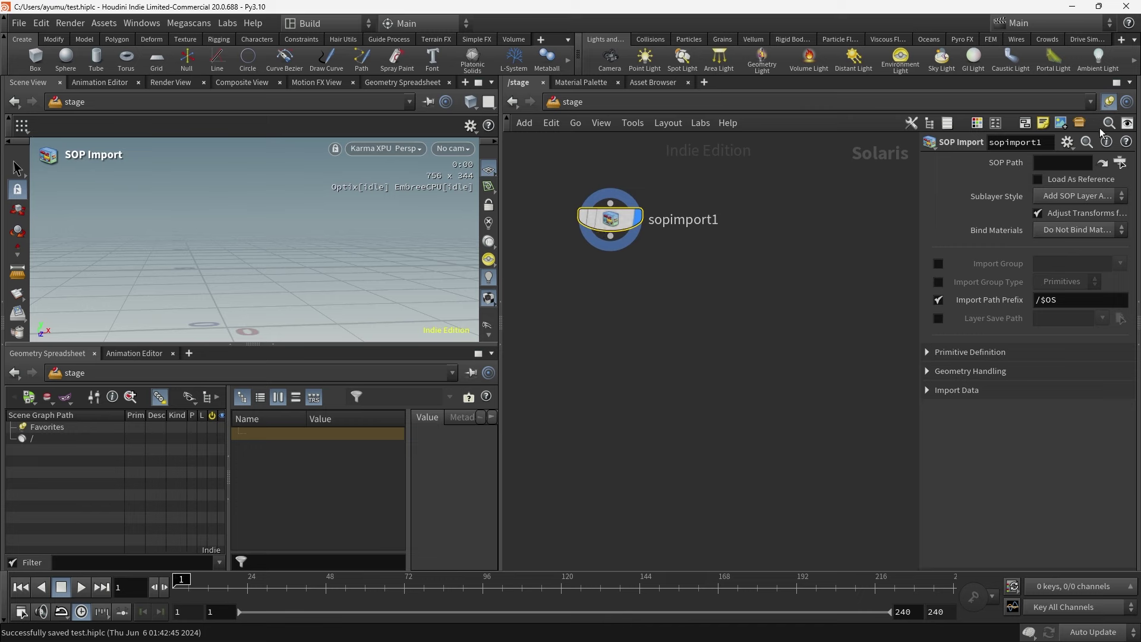
left_click(1118, 164)
left_click(1028, 101)
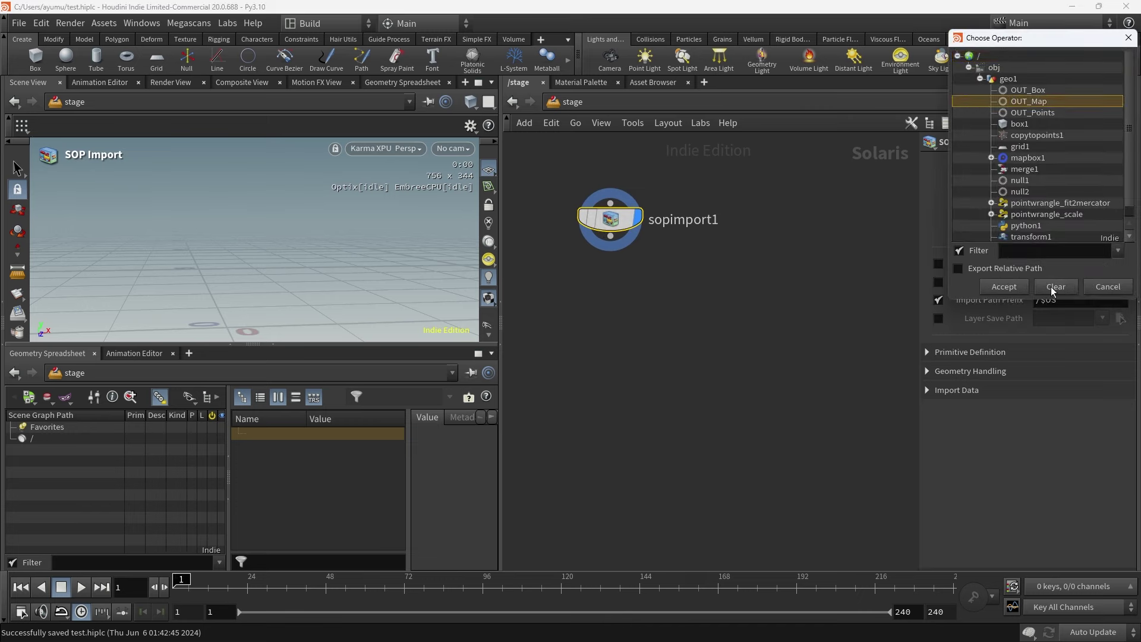
left_click(1010, 288)
Zoom the viewport in to check the imported map plane.
key("Escape")
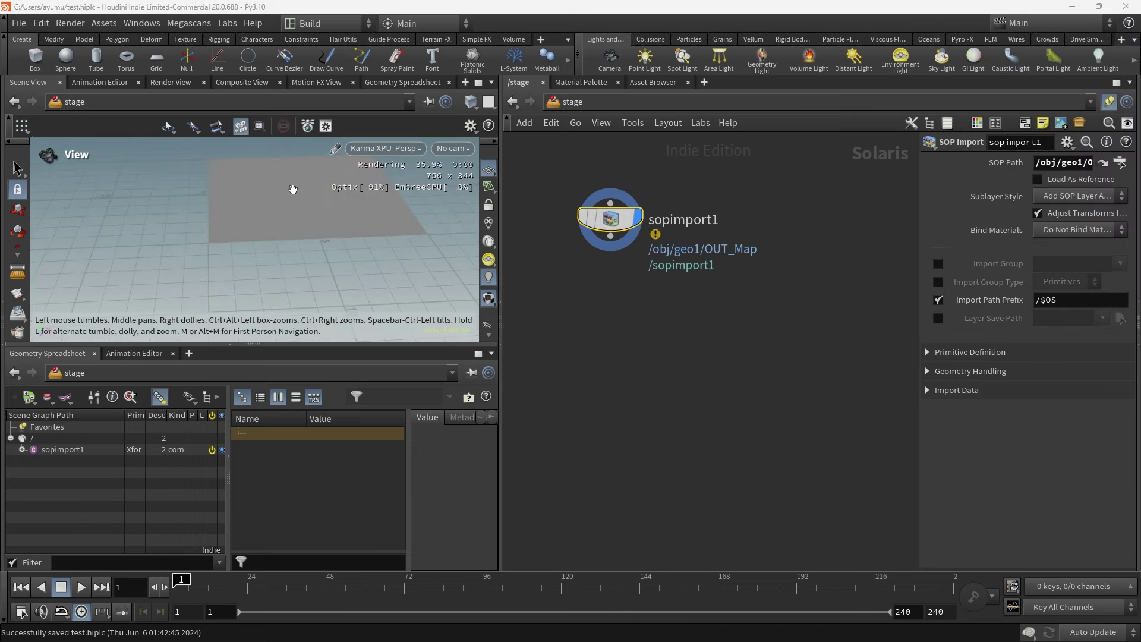
key("Return")
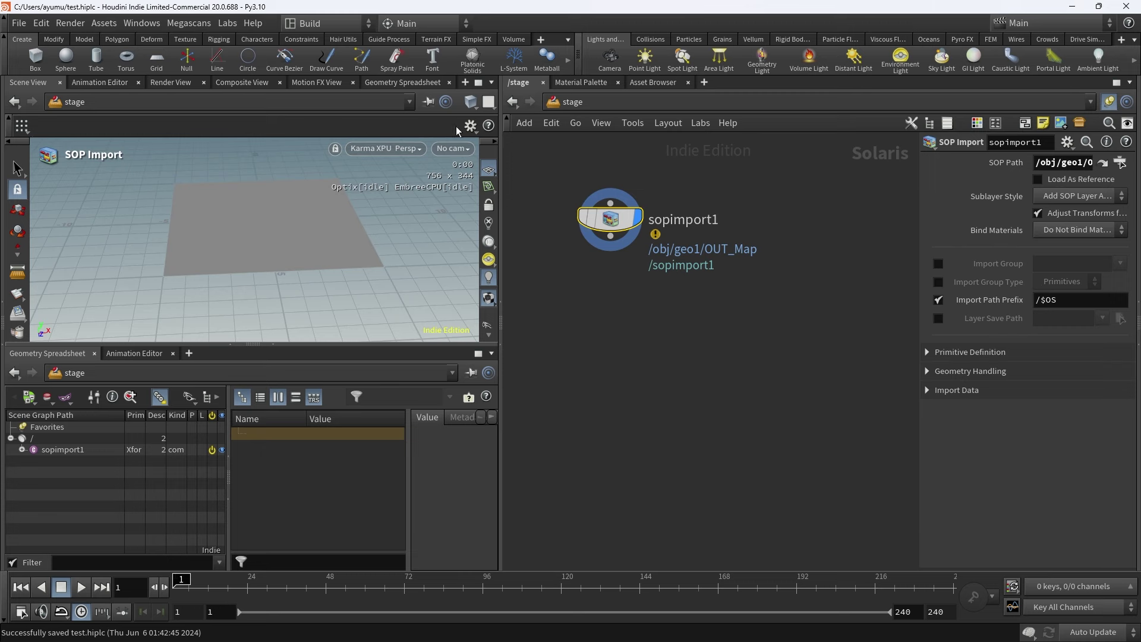
key("Escape")
scroll(293, 250, "up", 2)
key("Return")
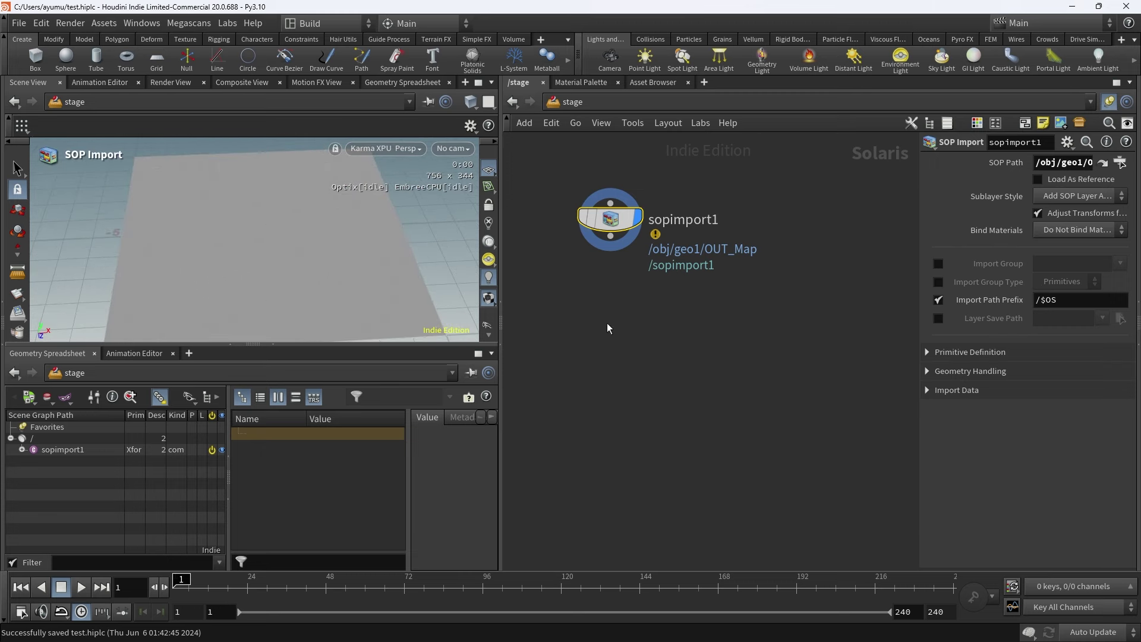
key("Tab")
Add a Material Library fed by the map's SOP Import node.
type("matlib")
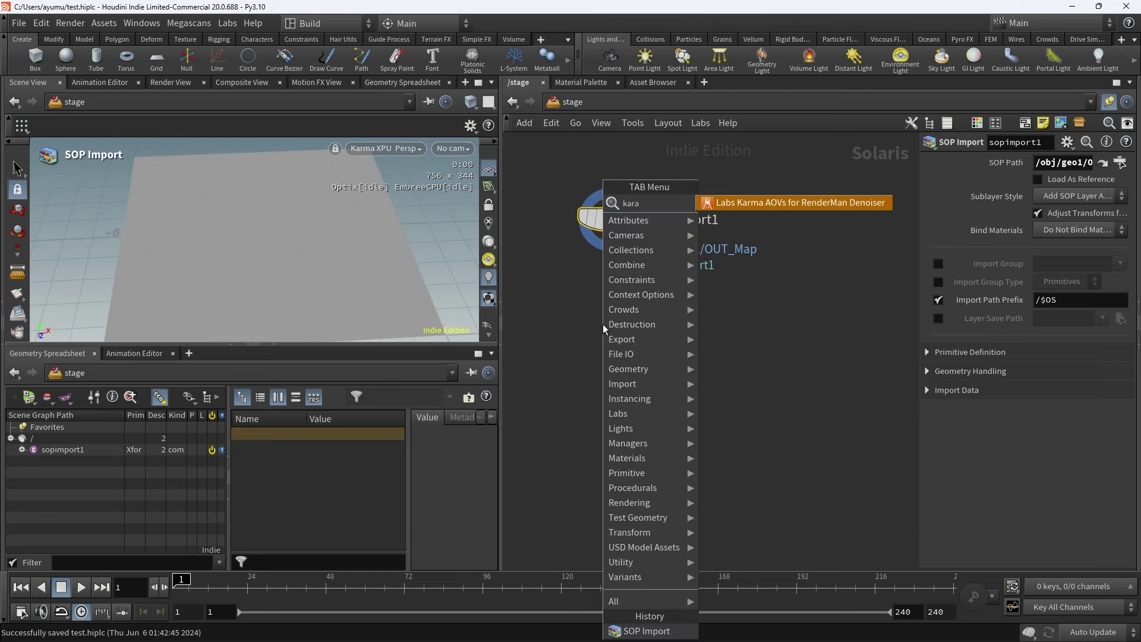
key("Return")
left_click_drag(611, 236, 602, 309)
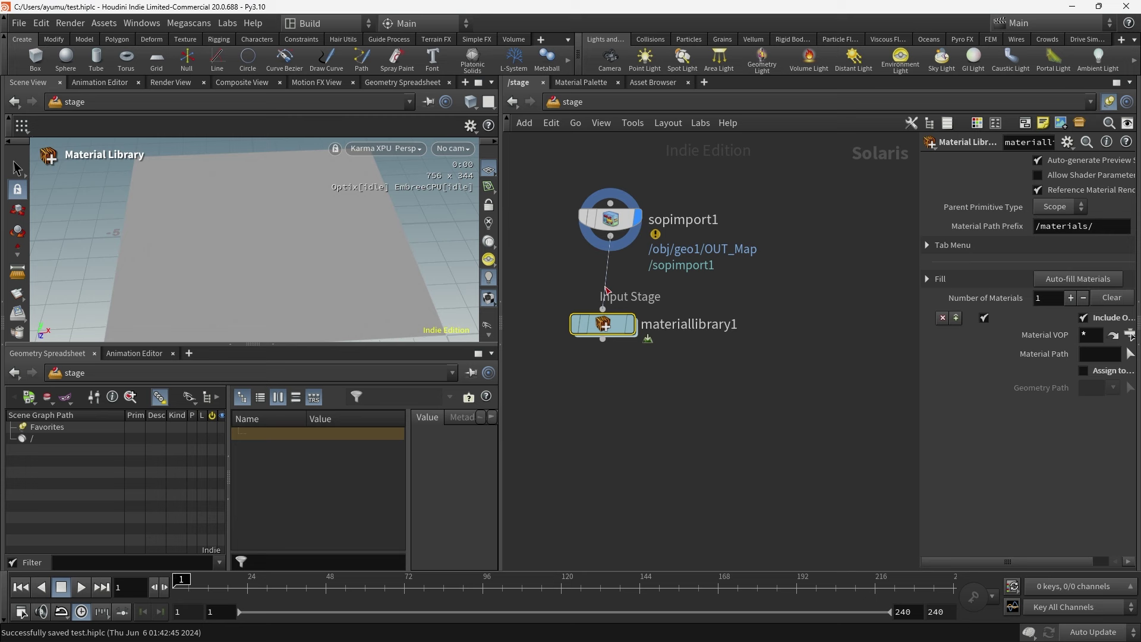
double_click(622, 324)
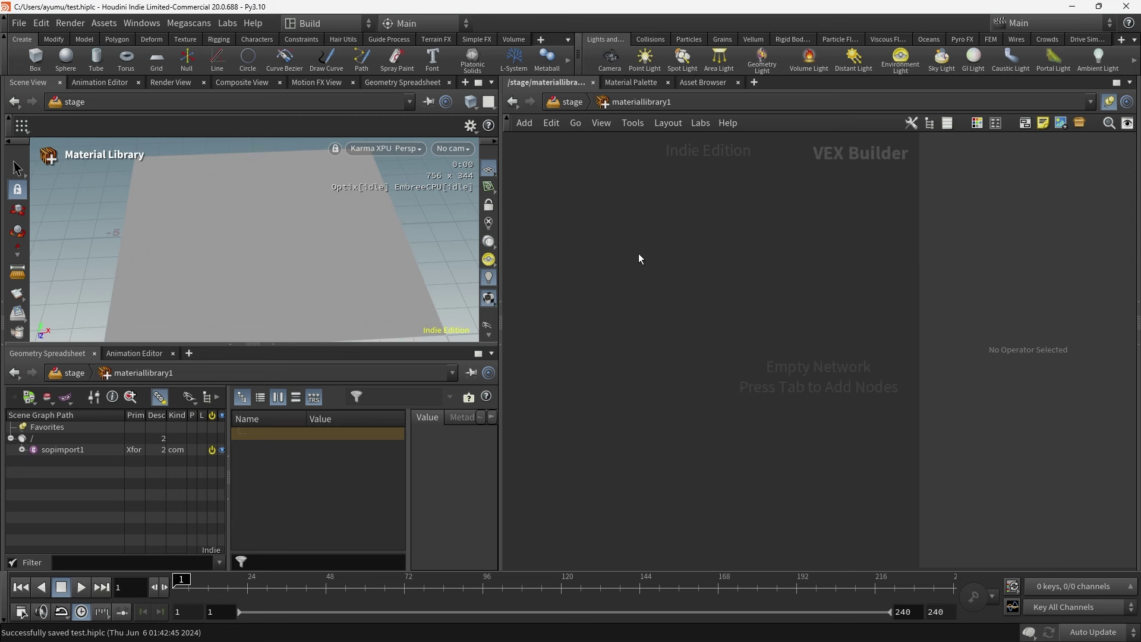
Create a USD MaterialX Builder material named mtlx_map inside the library.
key("Tab")
type("usd")
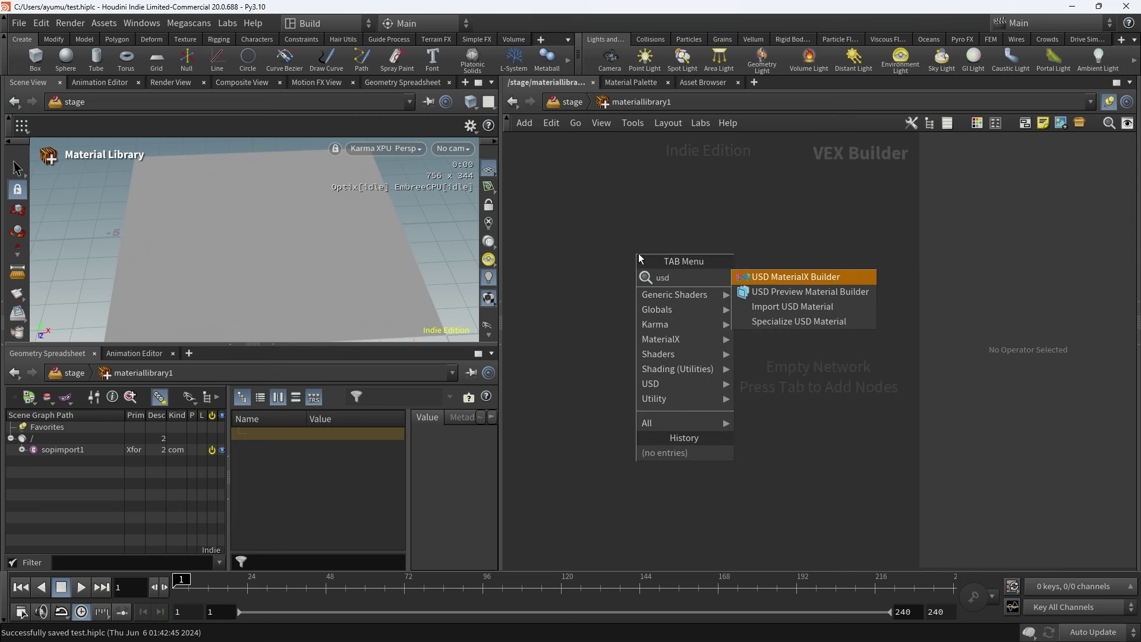
key("Return")
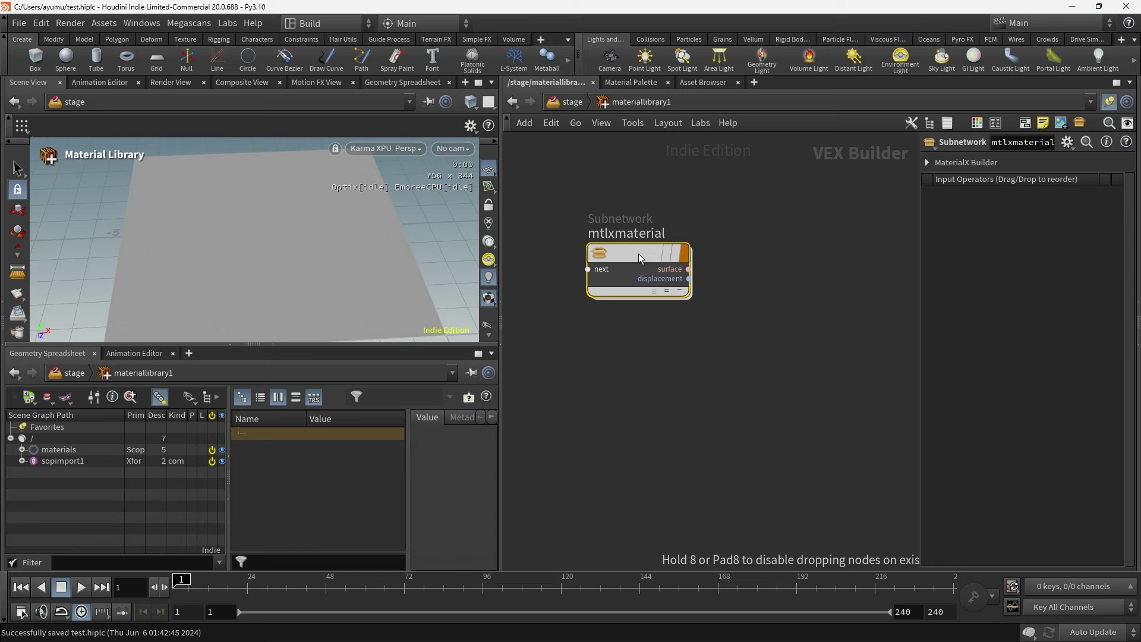
key("F2")
type("mtlx_map")
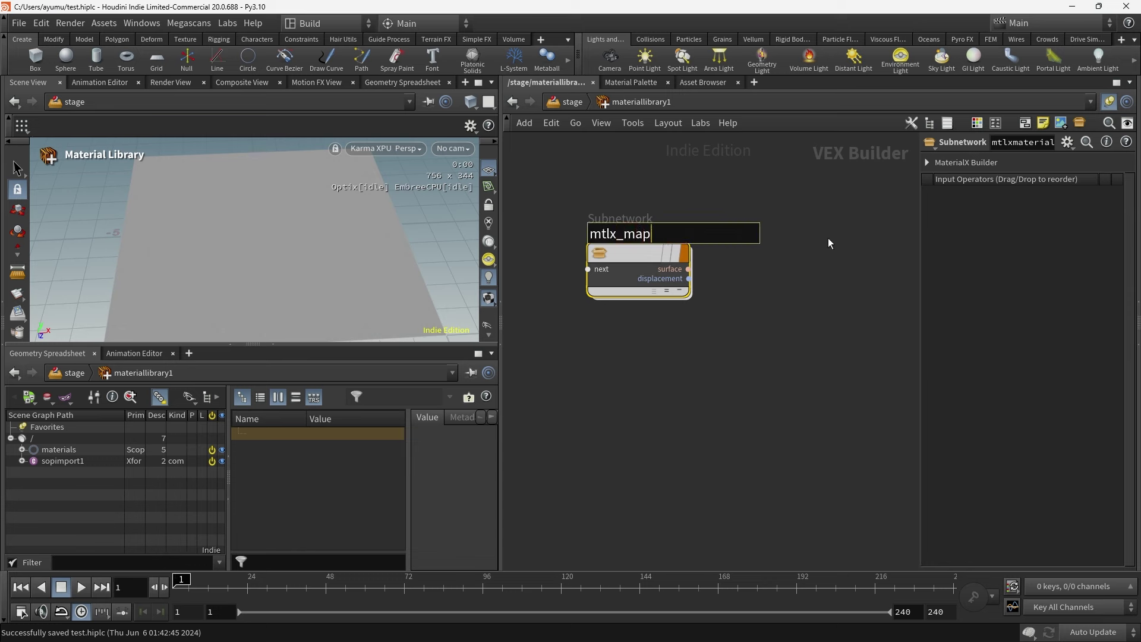
key("Return")
double_click(640, 256)
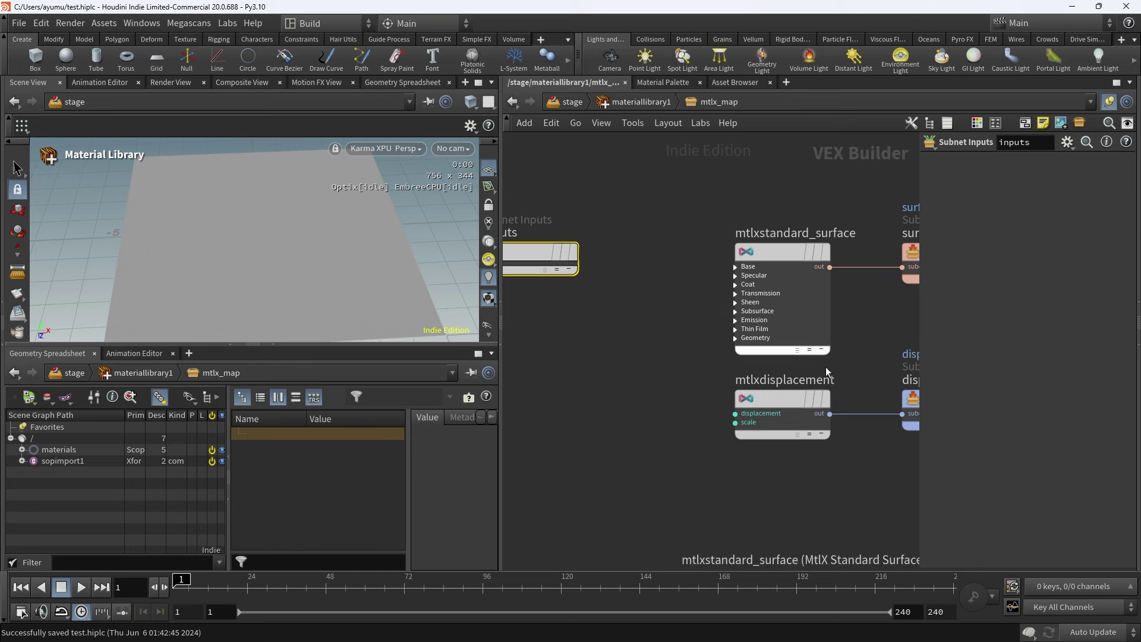
Add a MtlX USD UV Texture node to the mtlx_map network.
key("l")
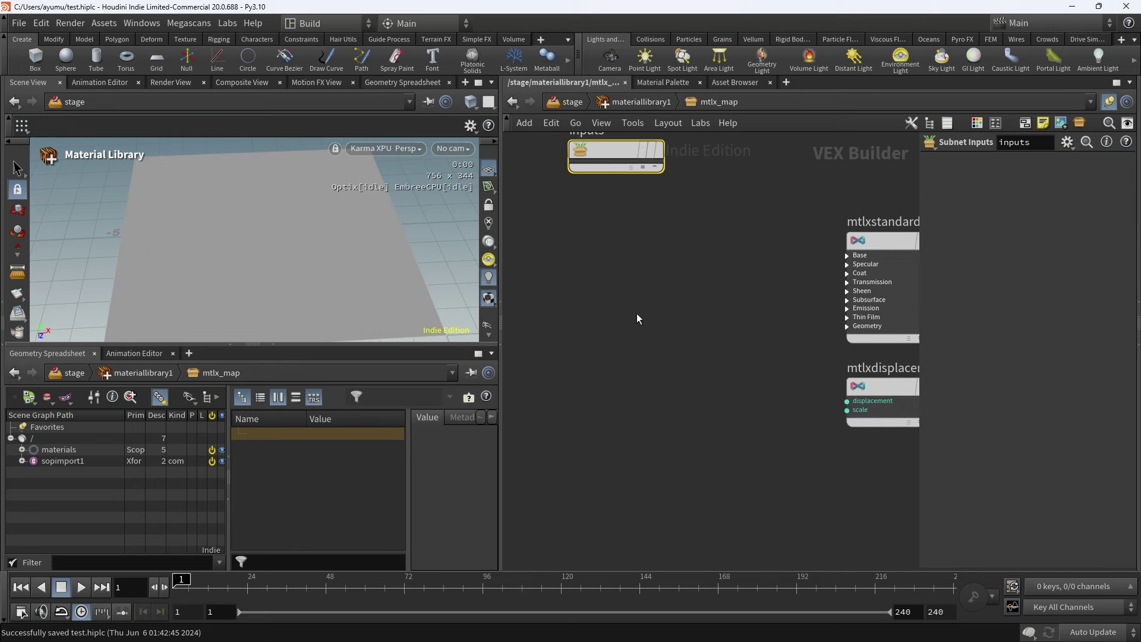
key("Tab")
type("tex")
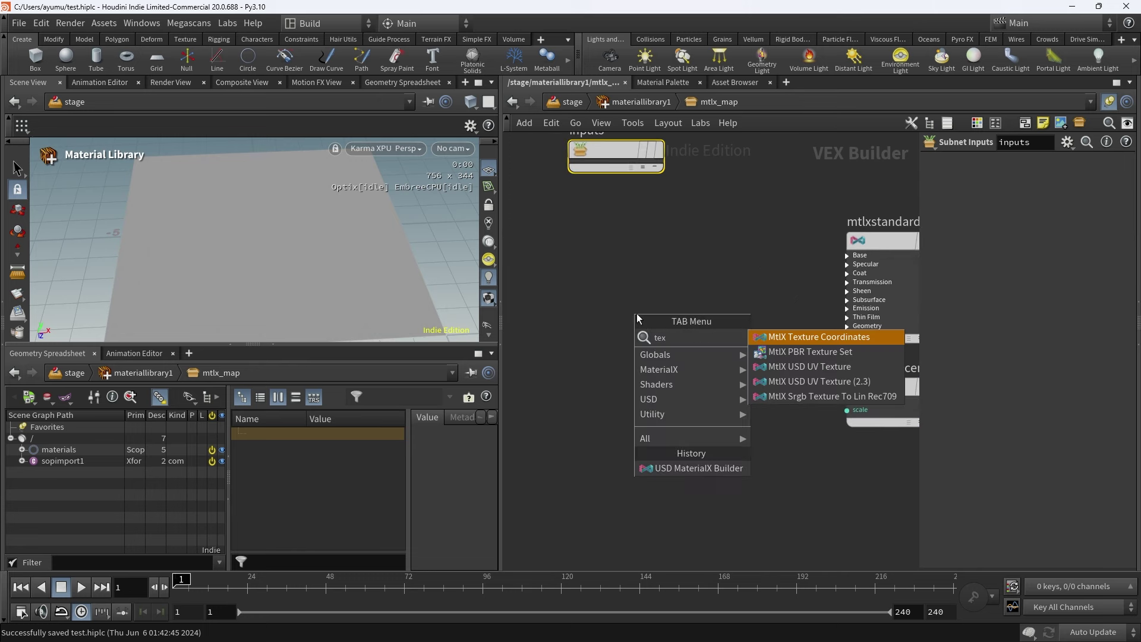
key("Down")
key("Down")
key("Return")
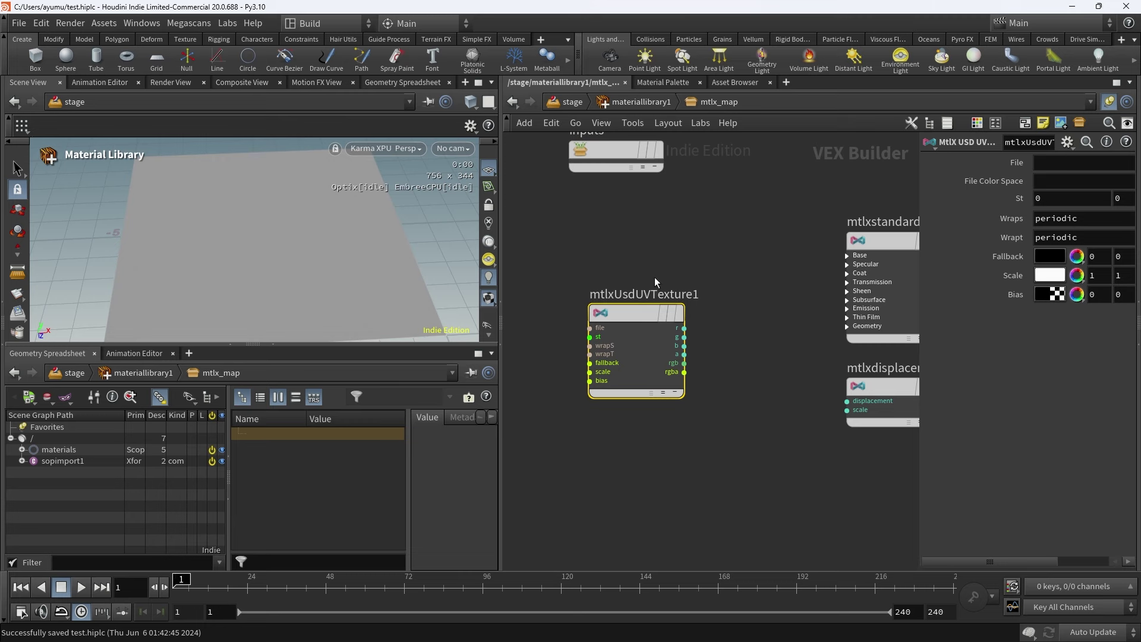
key("l")
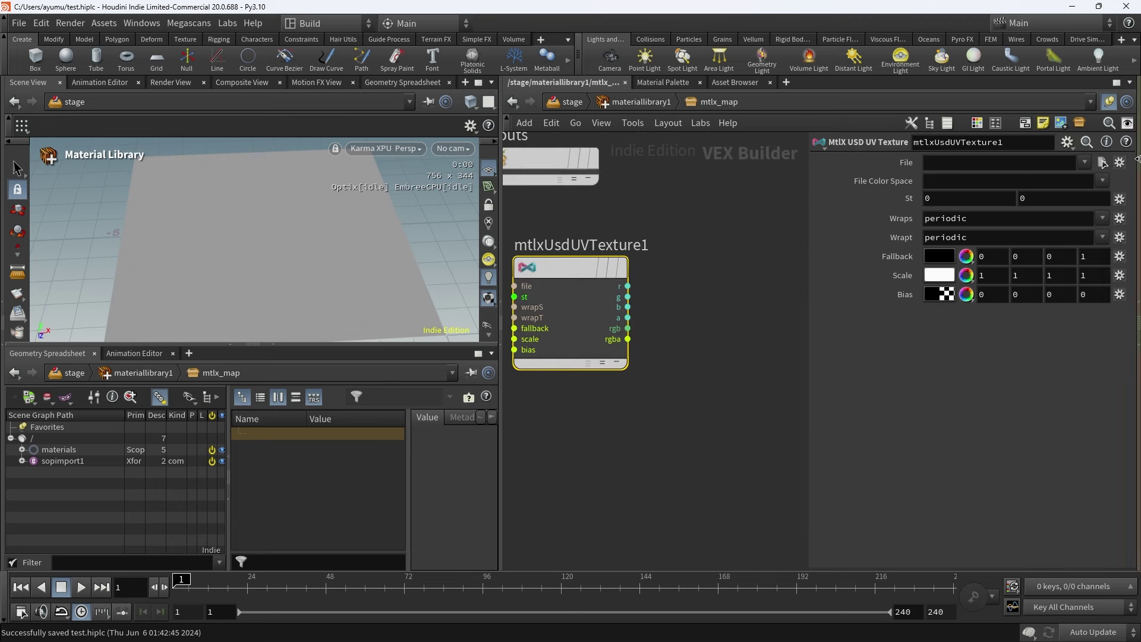
Load mapbox1.terrain_color.png into the texture node and place it beside the standard surface.
left_click(1126, 163)
double_click(770, 96)
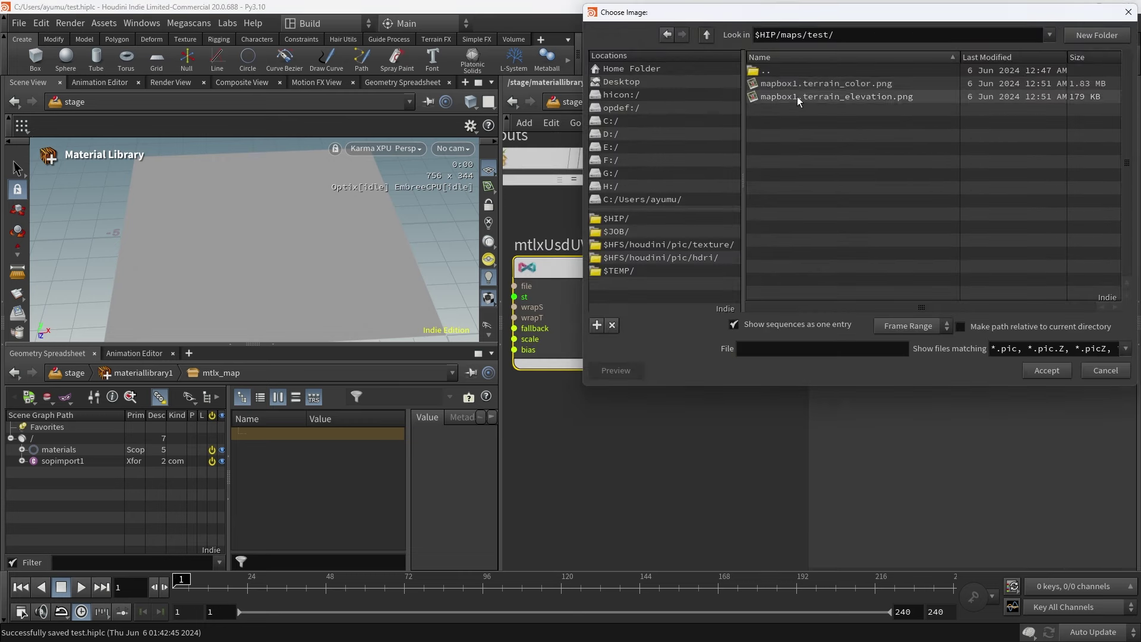
left_click(836, 83)
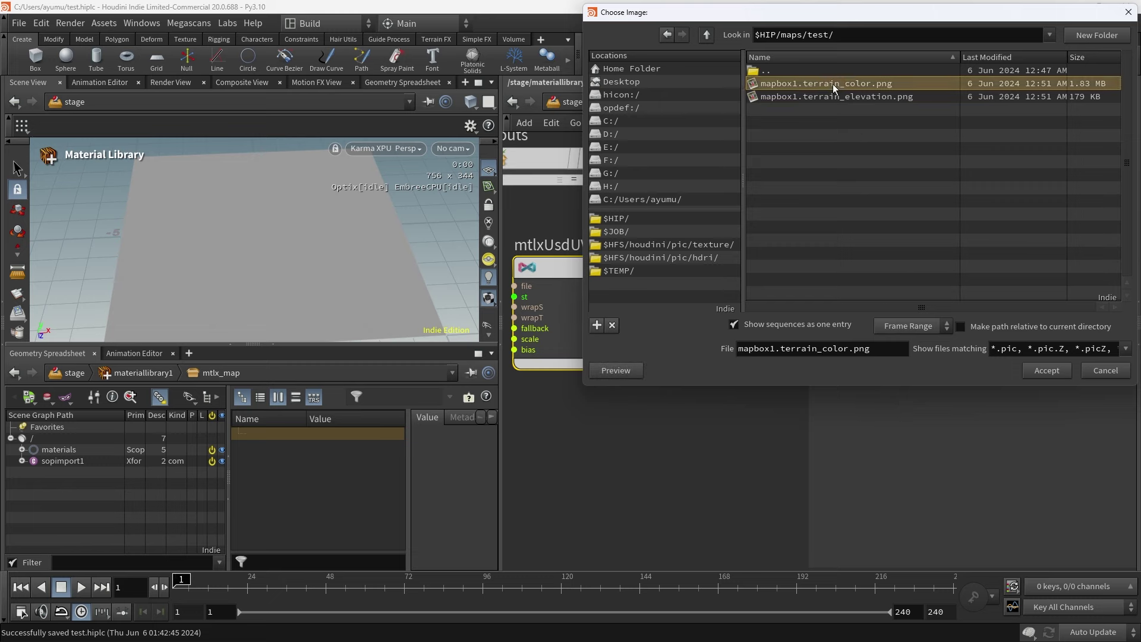
left_click(1036, 371)
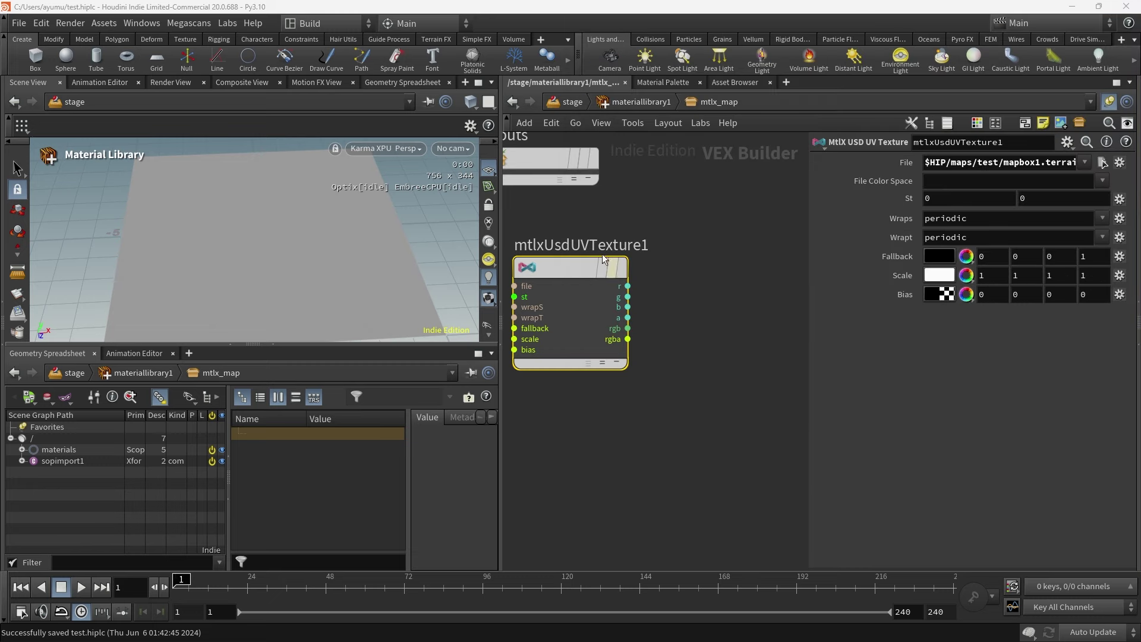
scroll(631, 264, "down", 3)
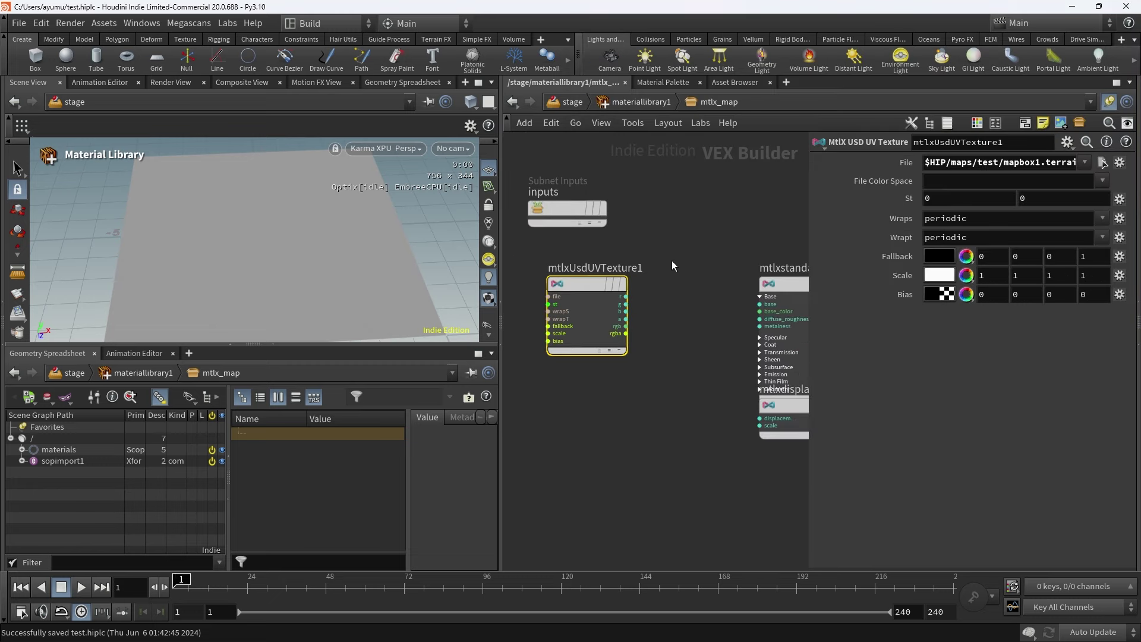
scroll(651, 309, "up", 3)
middle_click_drag(652, 309, 649, 310)
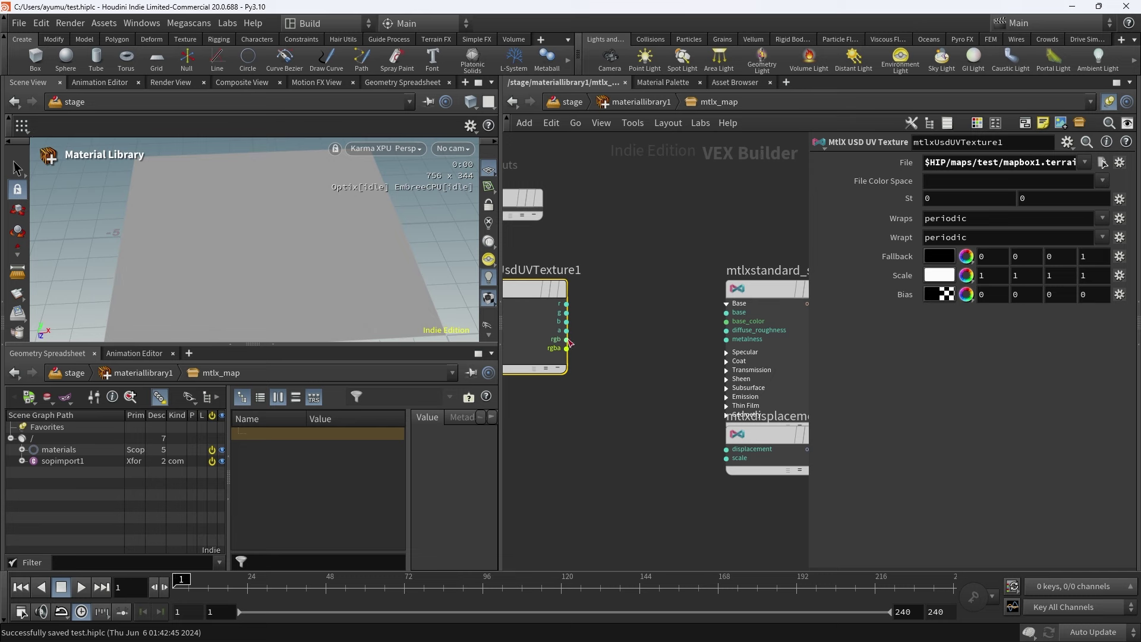
mouse_move(568, 343)
left_mouse_down()
mouse_move(660, 355)
mouse_move(726, 321)
left_mouse_up()
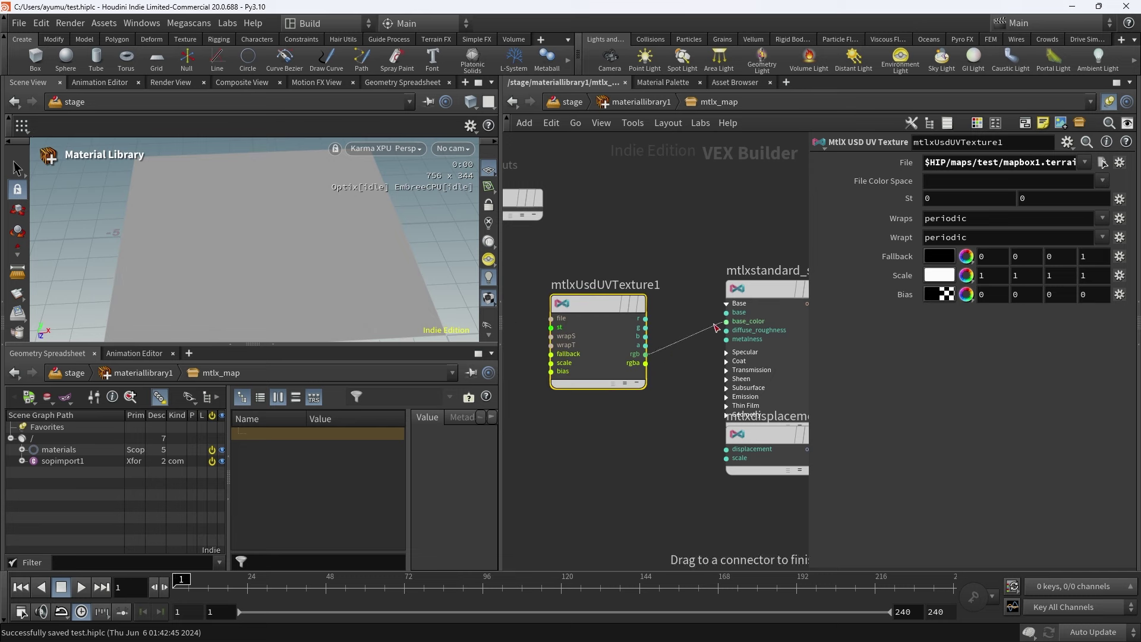
key("u")
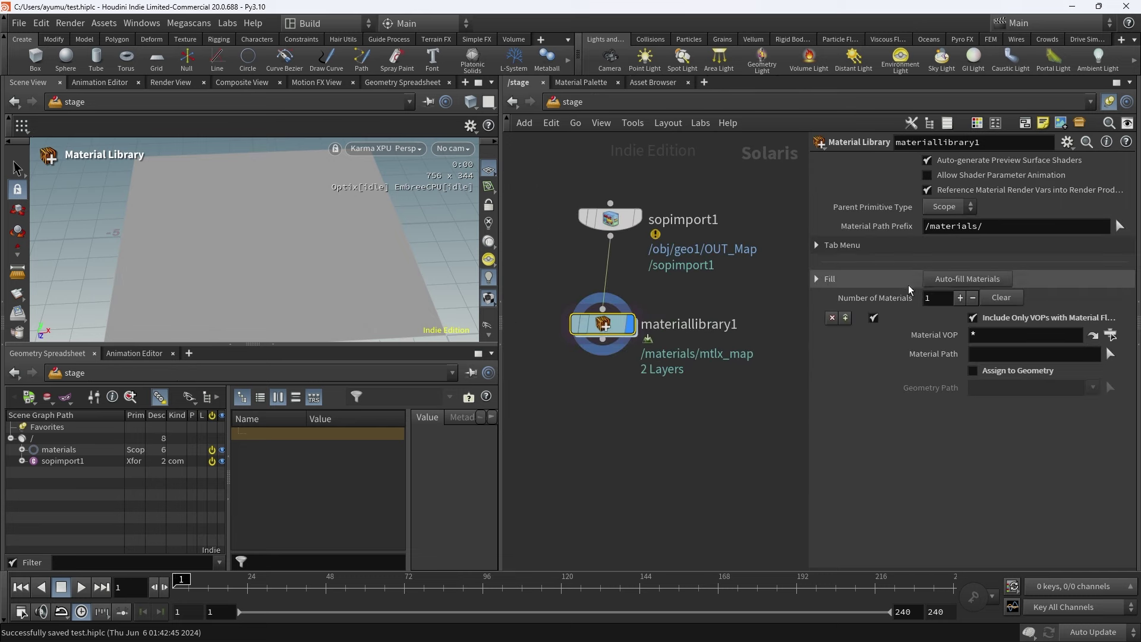
Auto-fill mtlx_map, enable Assign to Geometry, and set the geometry path to /sopimport1/mesh_0.
left_click(962, 284)
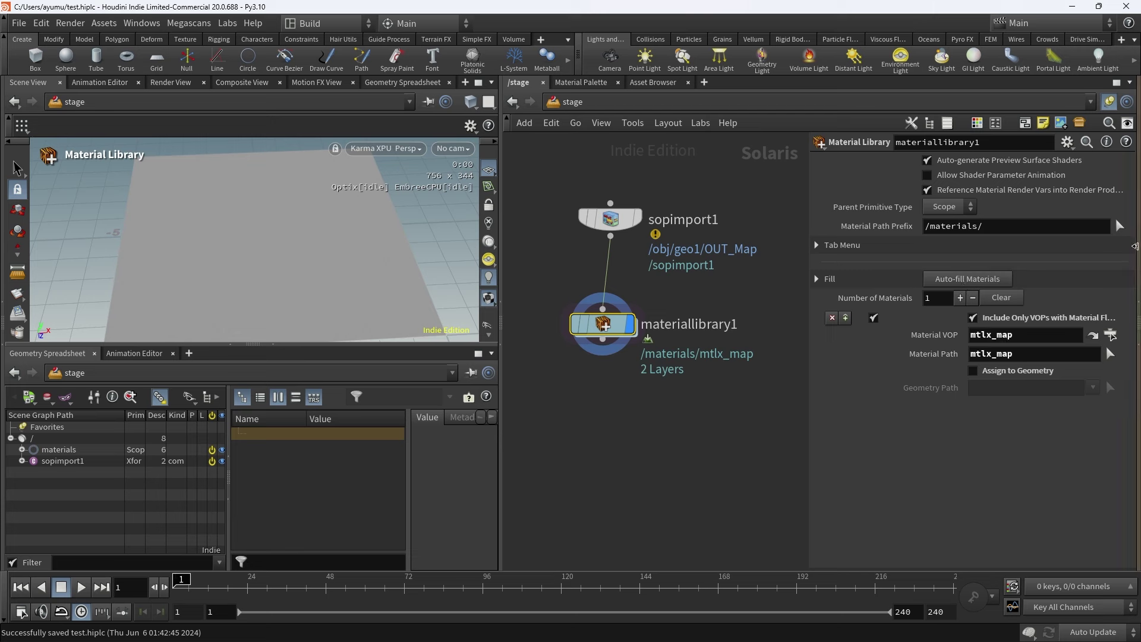
left_click(977, 370)
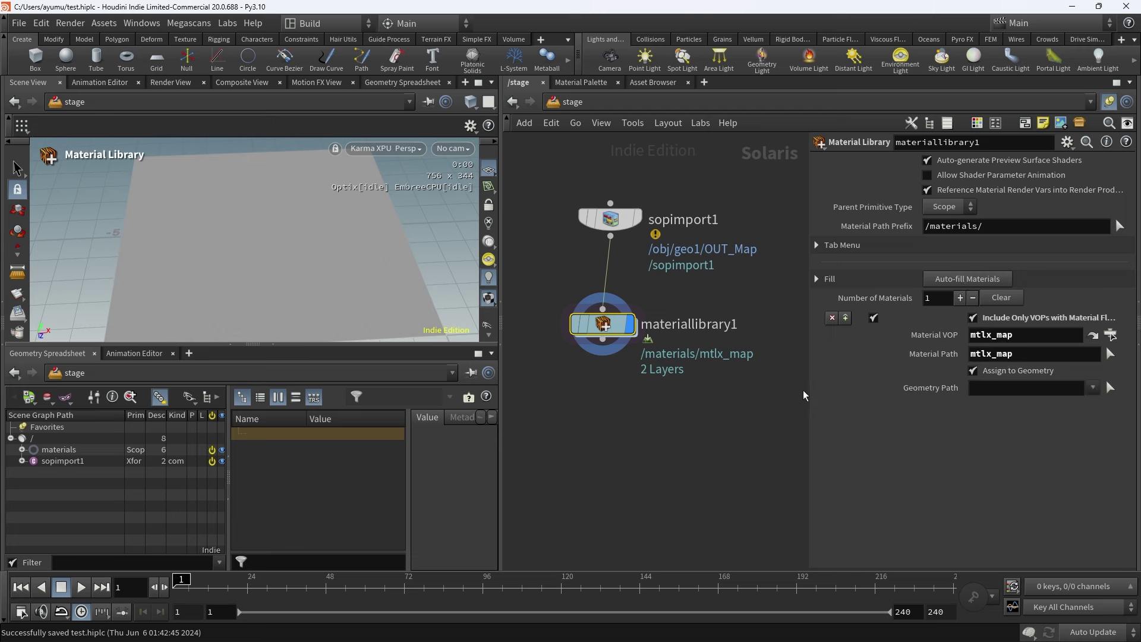
left_click(22, 461)
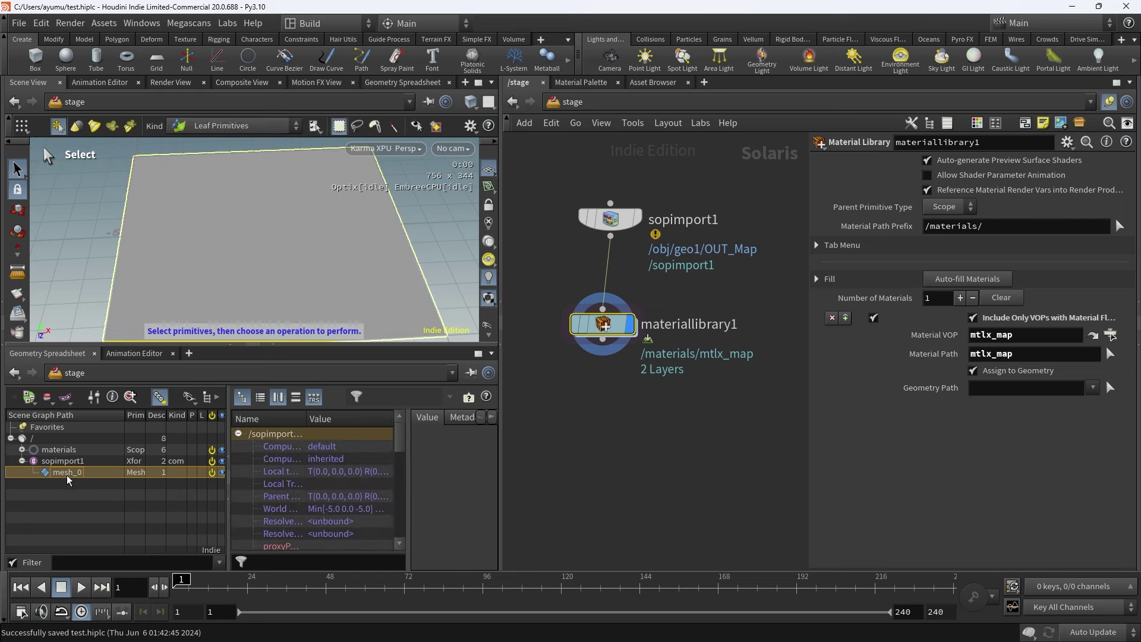
mouse_move(68, 471)
left_mouse_down()
mouse_move(1014, 392)
mouse_move(996, 394)
left_mouse_up()
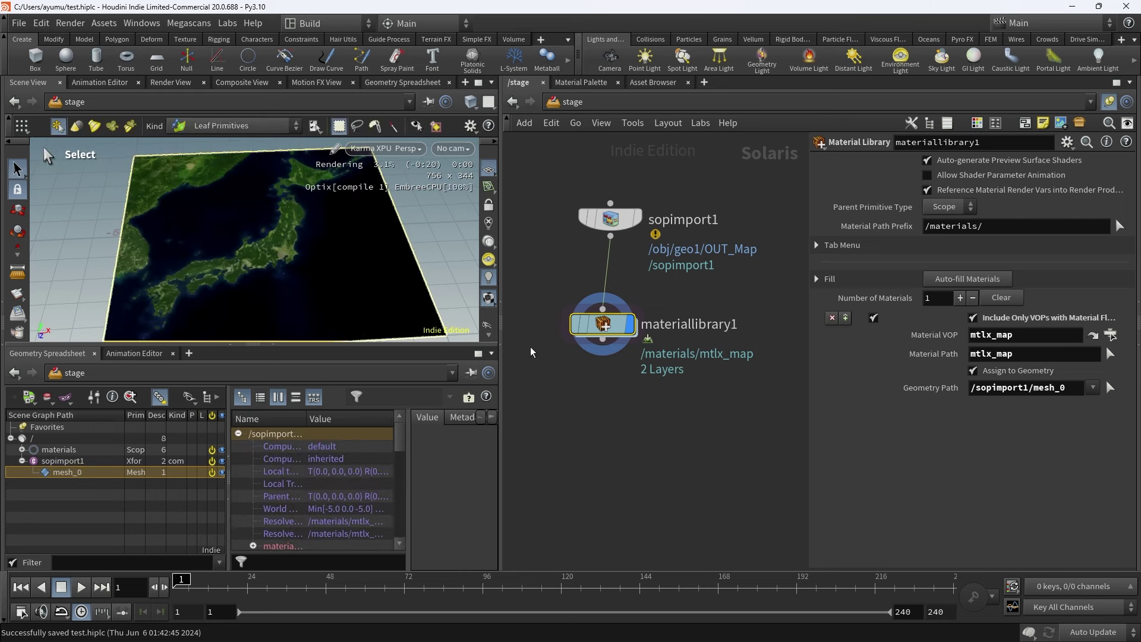
left_click_drag(356, 269, 310, 229)
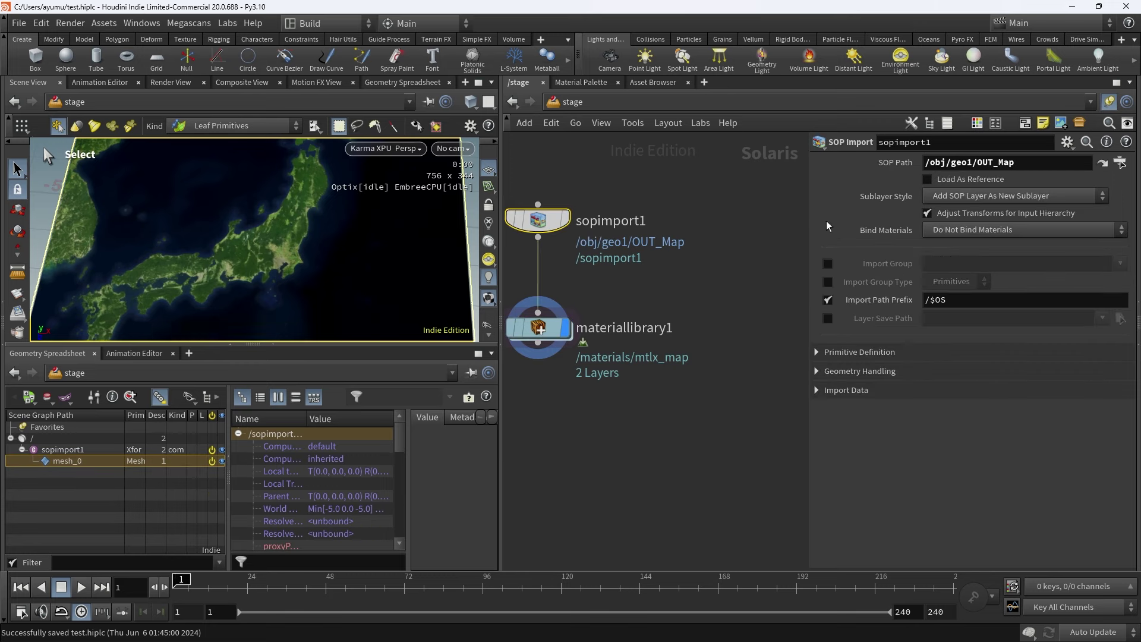
left_click_drag(581, 339, 581, 365)
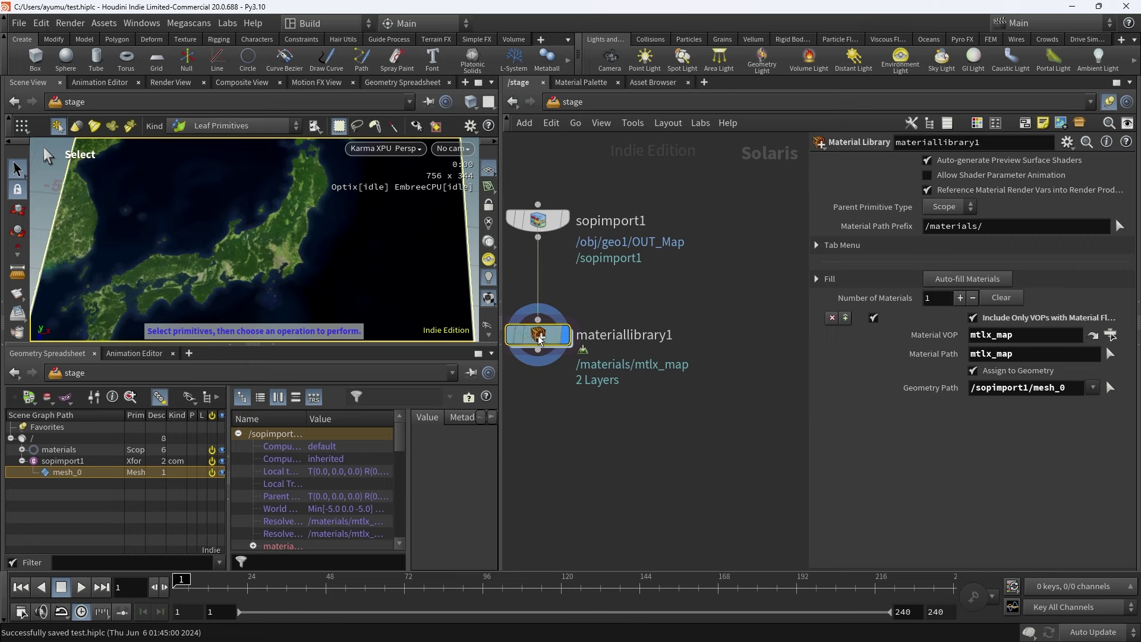
Import OUT_Box into the stage with a second SOP Import node.
key("Tab")
type("sop imp")
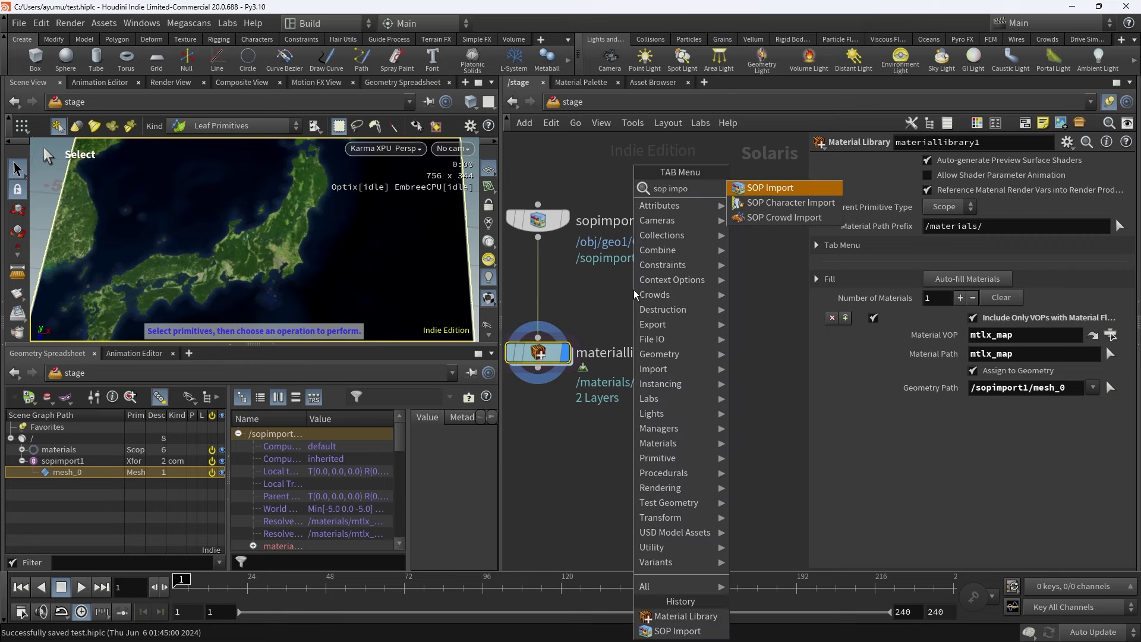
key("Return")
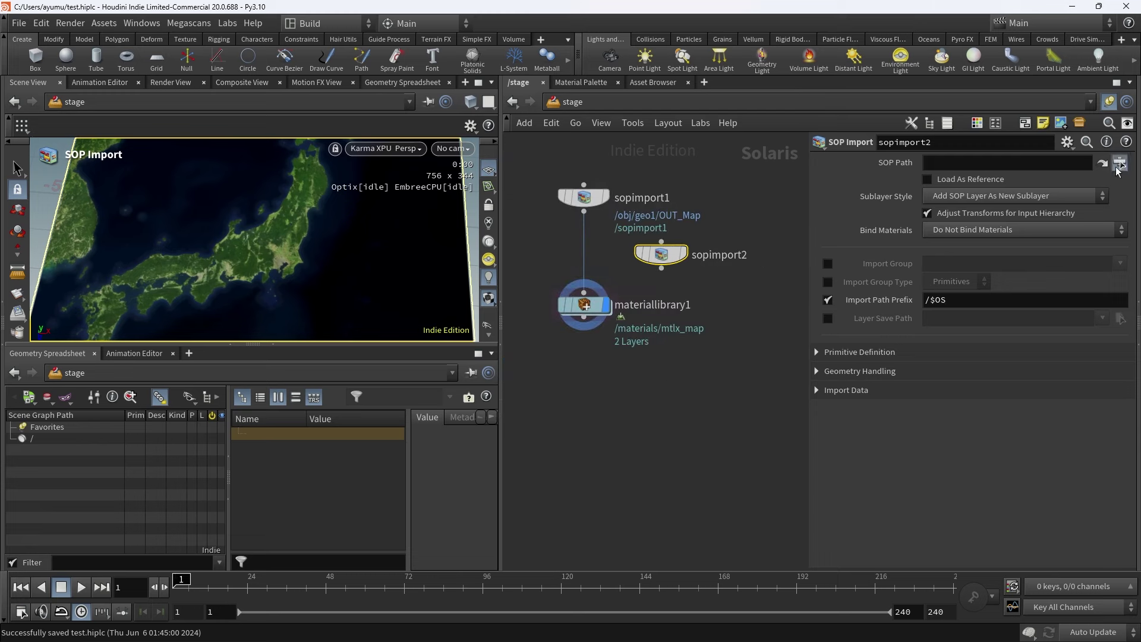
left_click(1120, 162)
left_click(1019, 94)
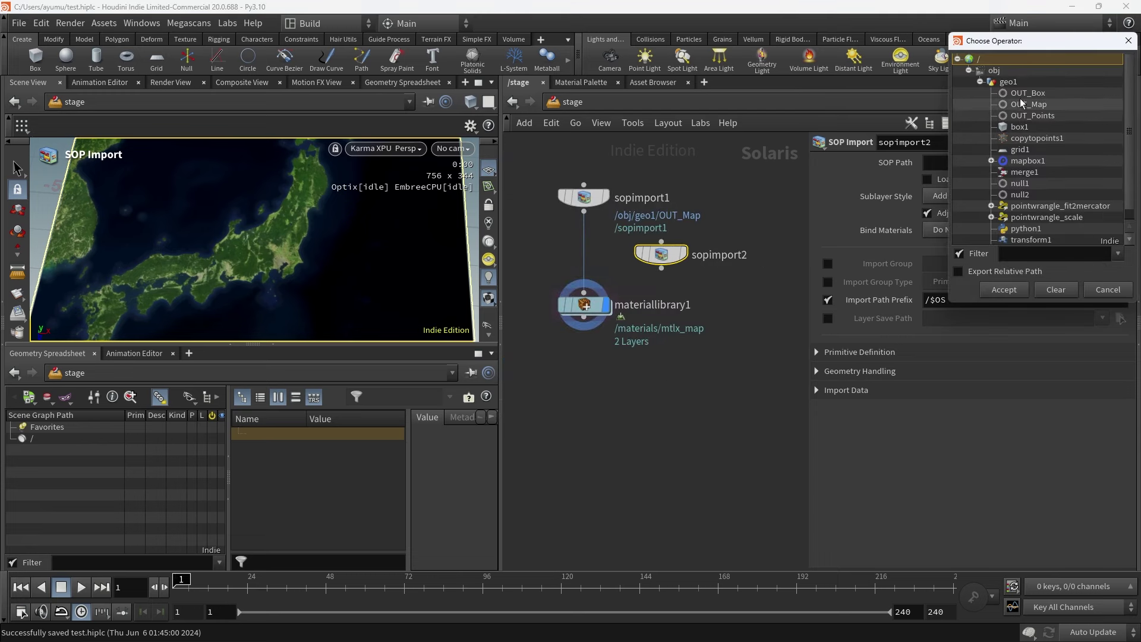
left_click(1003, 289)
left_click_drag(661, 254, 648, 236)
Add a Copy to Points node with sopimport2 as its prototype input.
key("Tab")
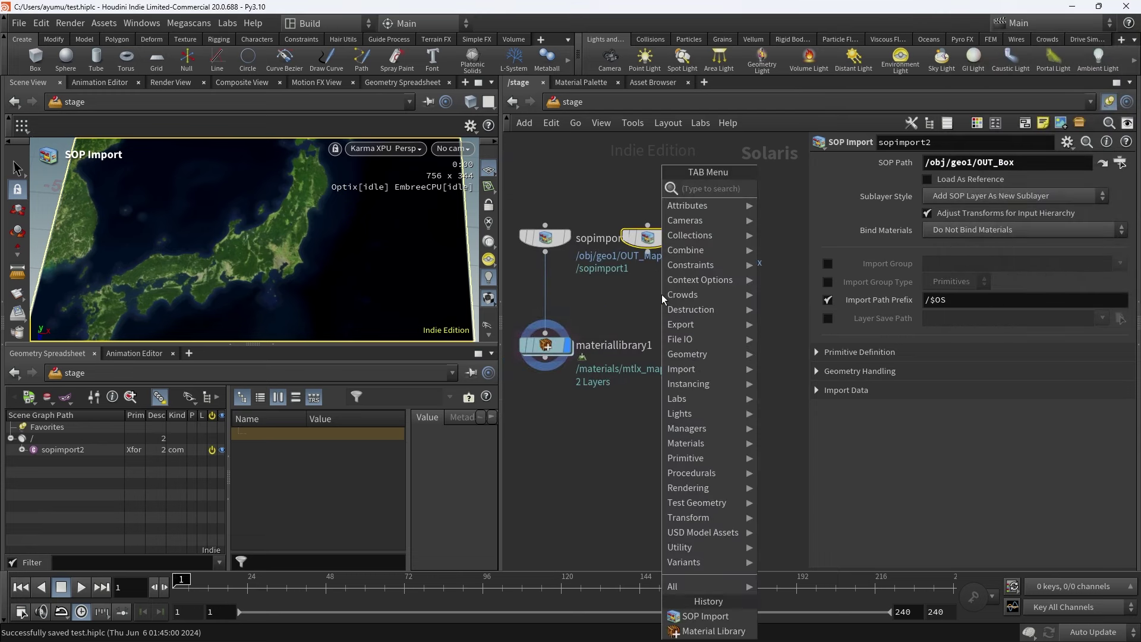
type("copy to")
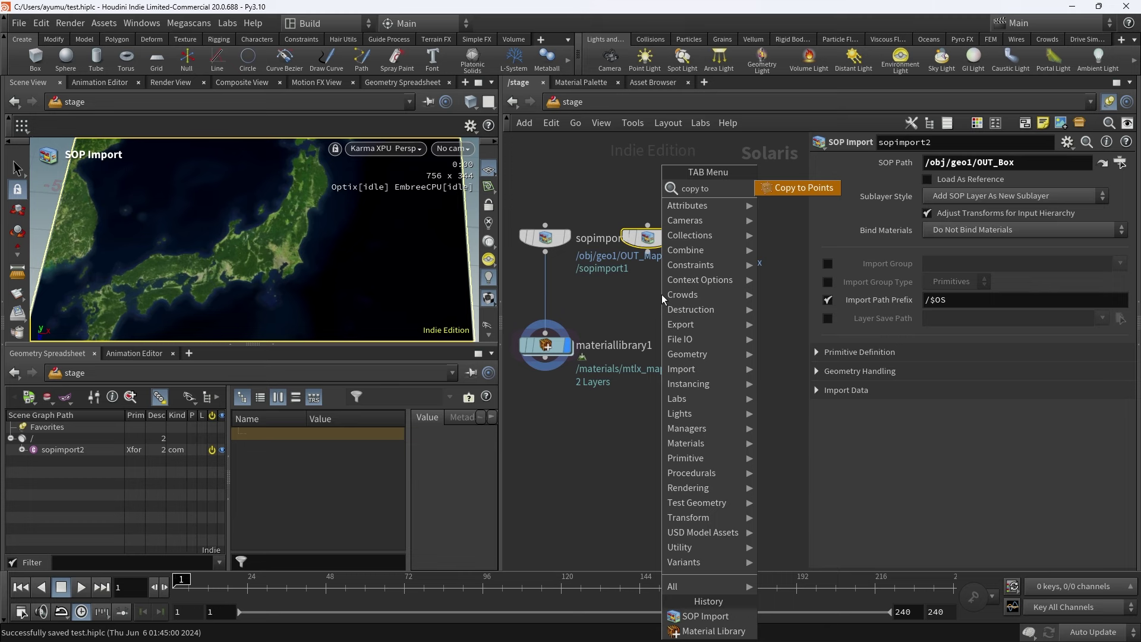
key("Return")
left_click(661, 294)
left_click_drag(661, 295, 661, 313)
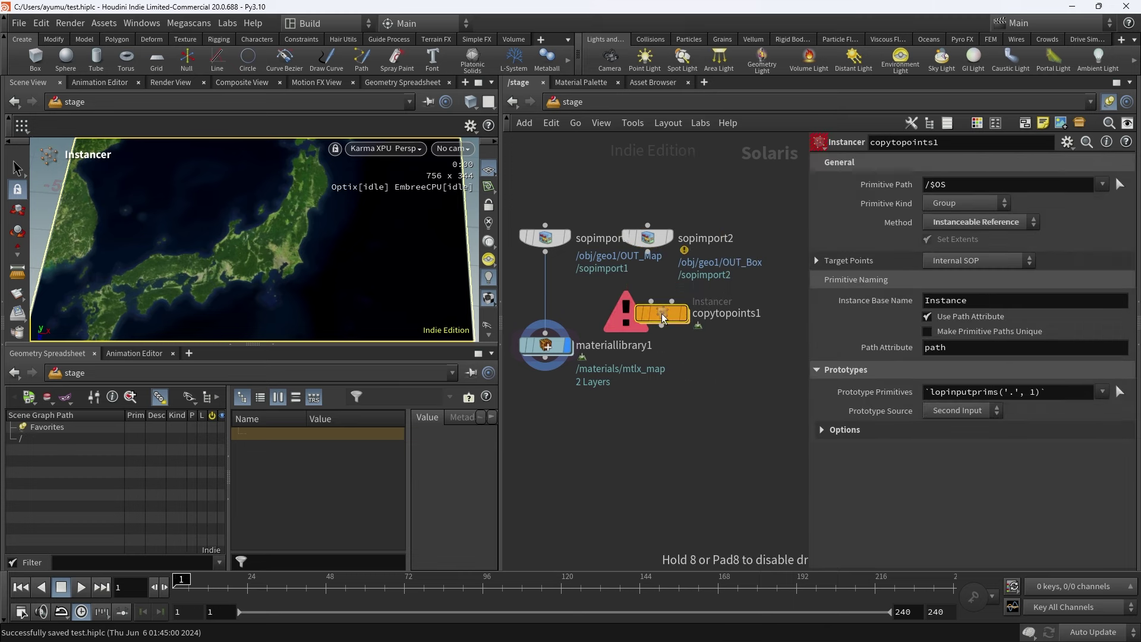
left_click_drag(648, 237, 686, 238)
mouse_move(648, 237)
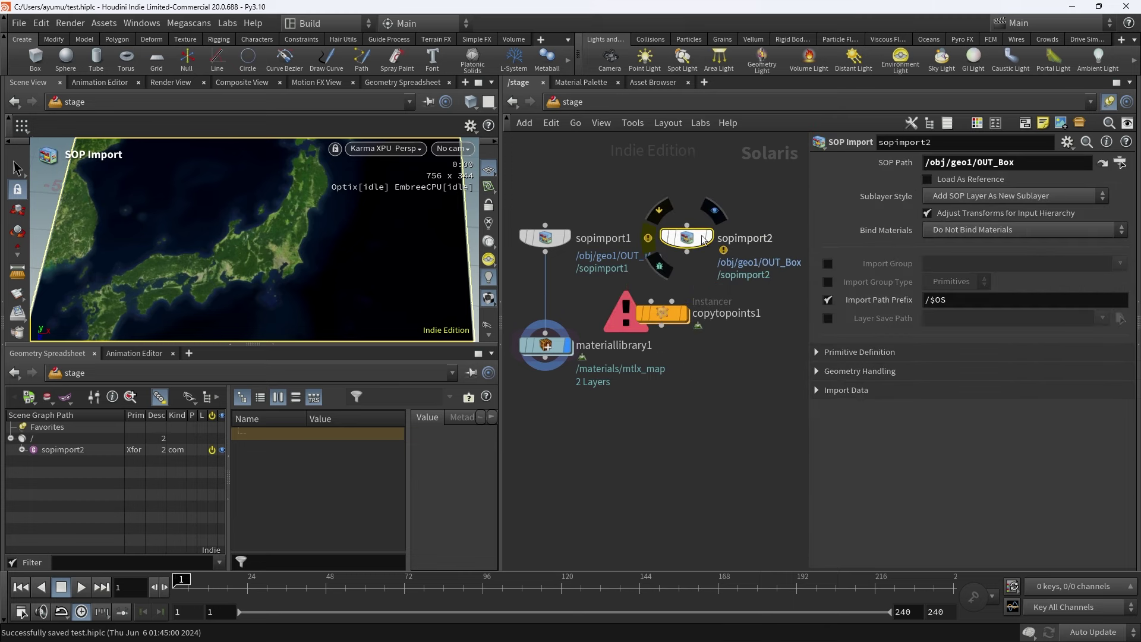
left_click_drag(675, 303, 686, 253)
Set Copy to Points target points to External SOP /obj/geo1/OUT_Points.
left_click(663, 312)
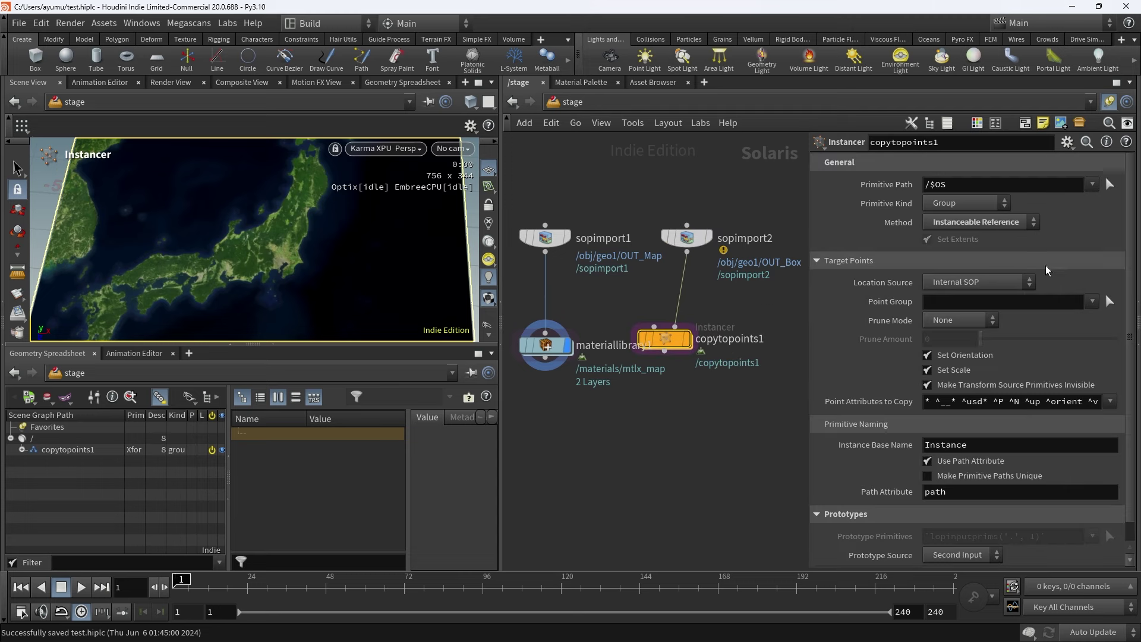
left_click(983, 287)
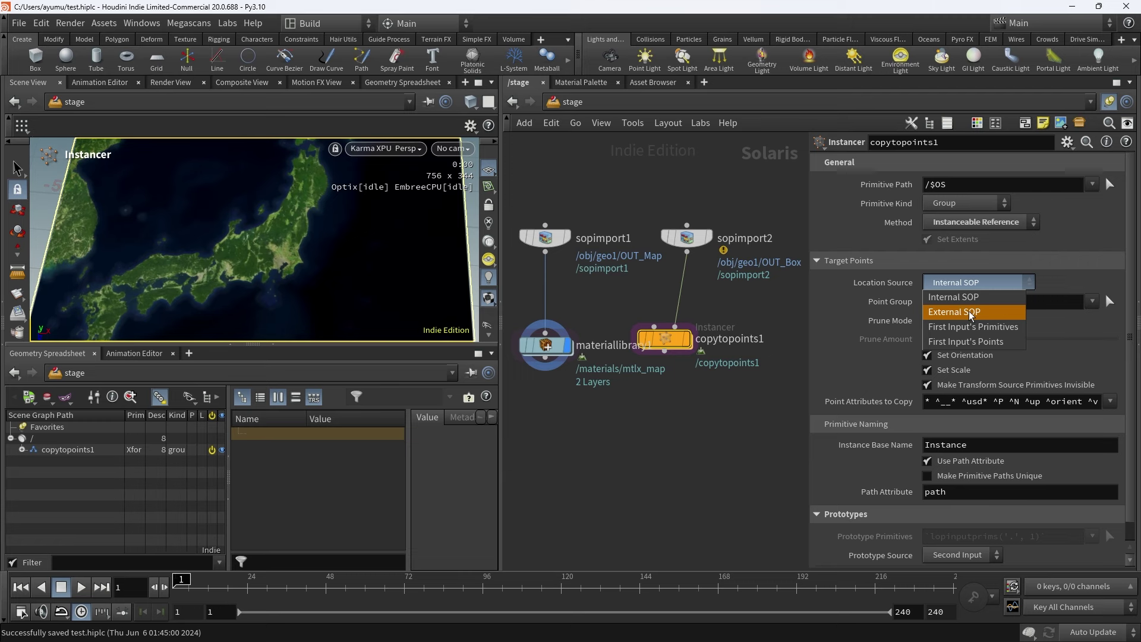
left_click(973, 312)
left_click(1109, 302)
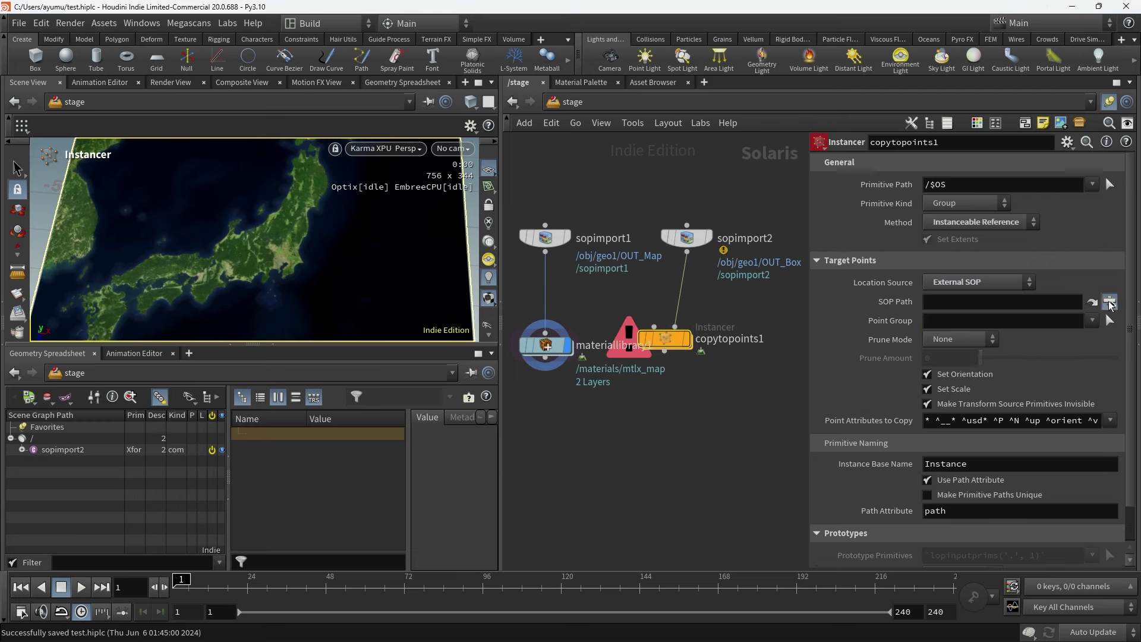
scroll(1025, 240, "up", 1)
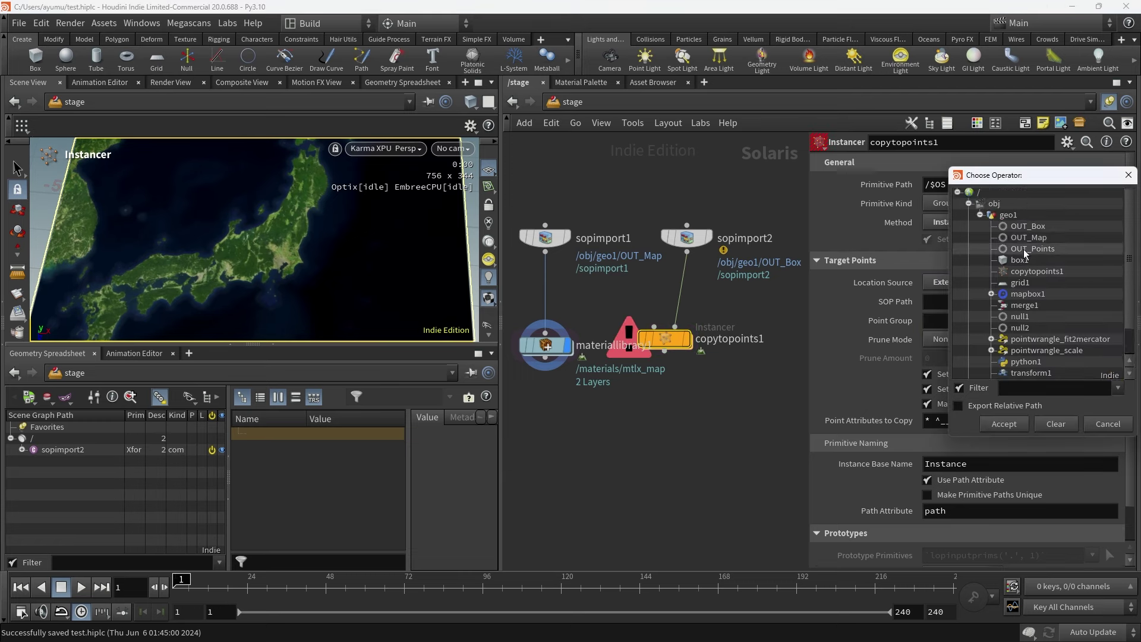
left_click(1025, 248)
left_click(1003, 423)
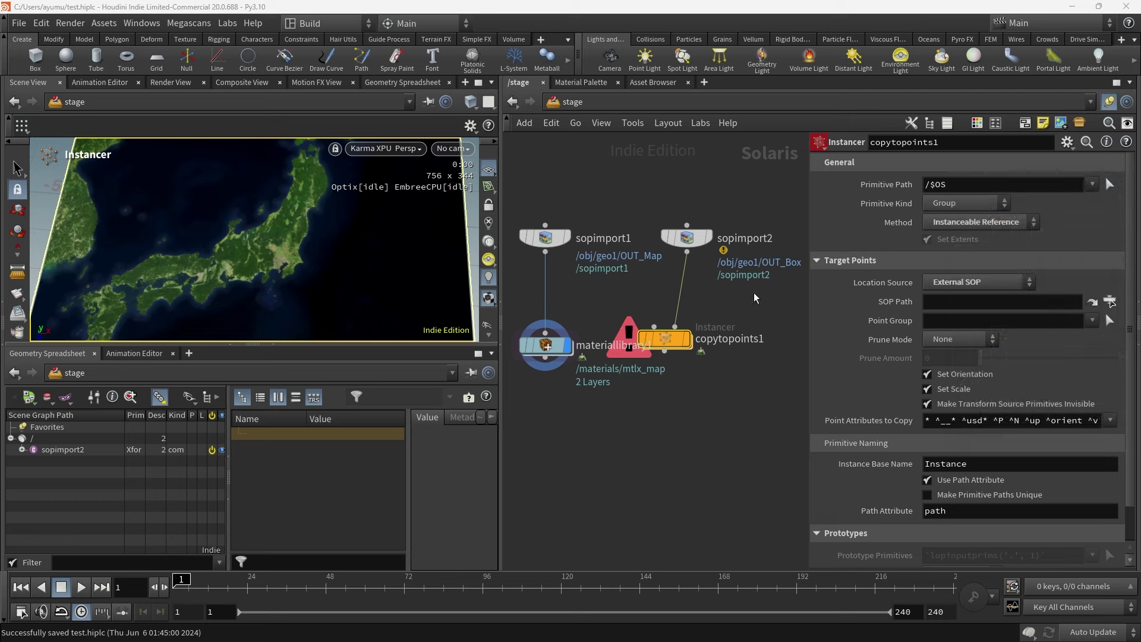
Set the instancing method to Point Instancer and view the instanced boxes.
left_click(975, 222)
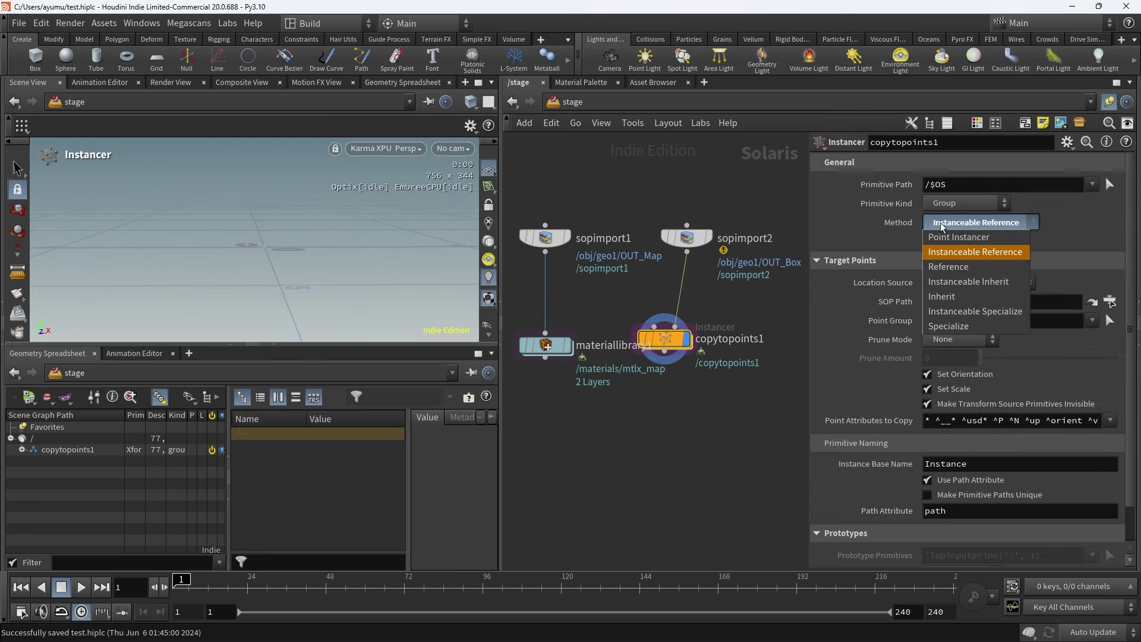
left_click(944, 223)
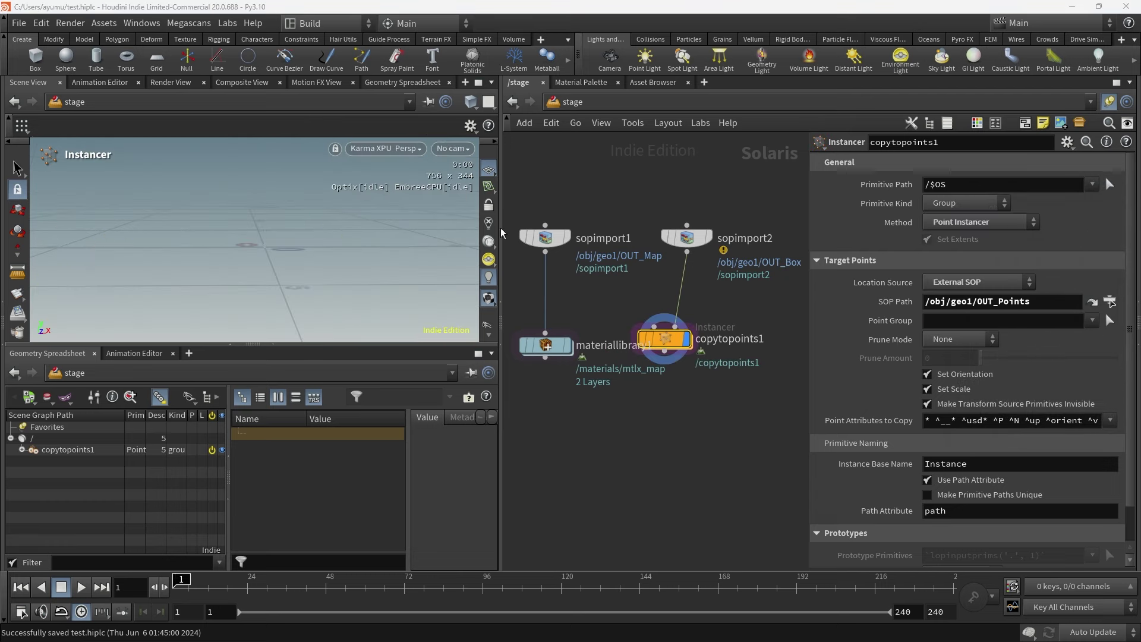
left_click(937, 222)
left_click(947, 237)
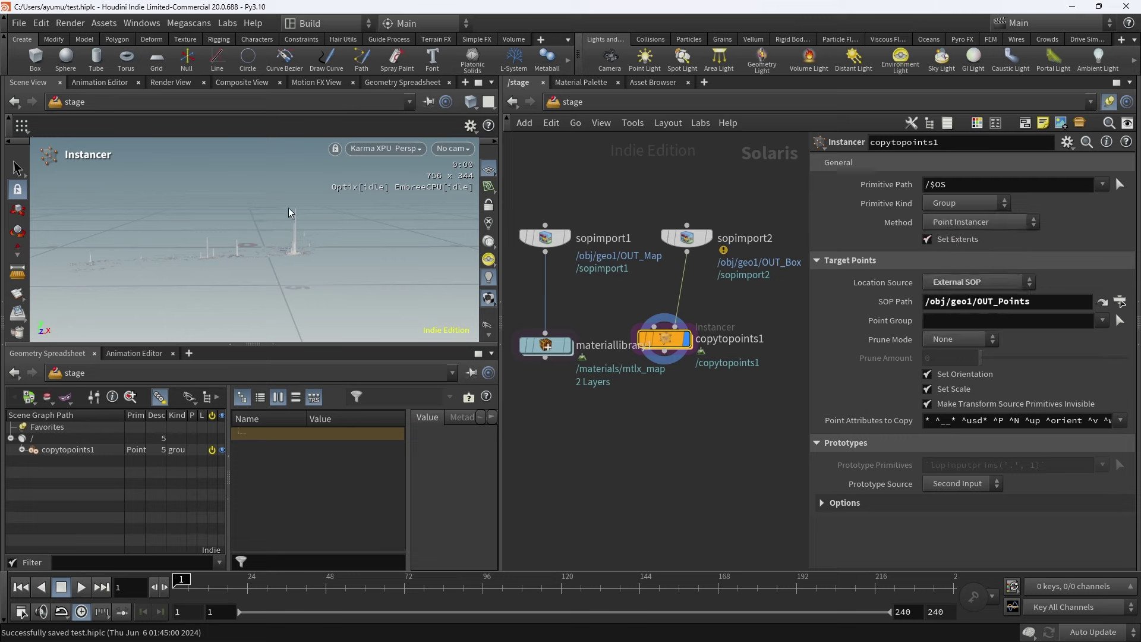
key("Escape")
left_click_drag(288, 212, 288, 197)
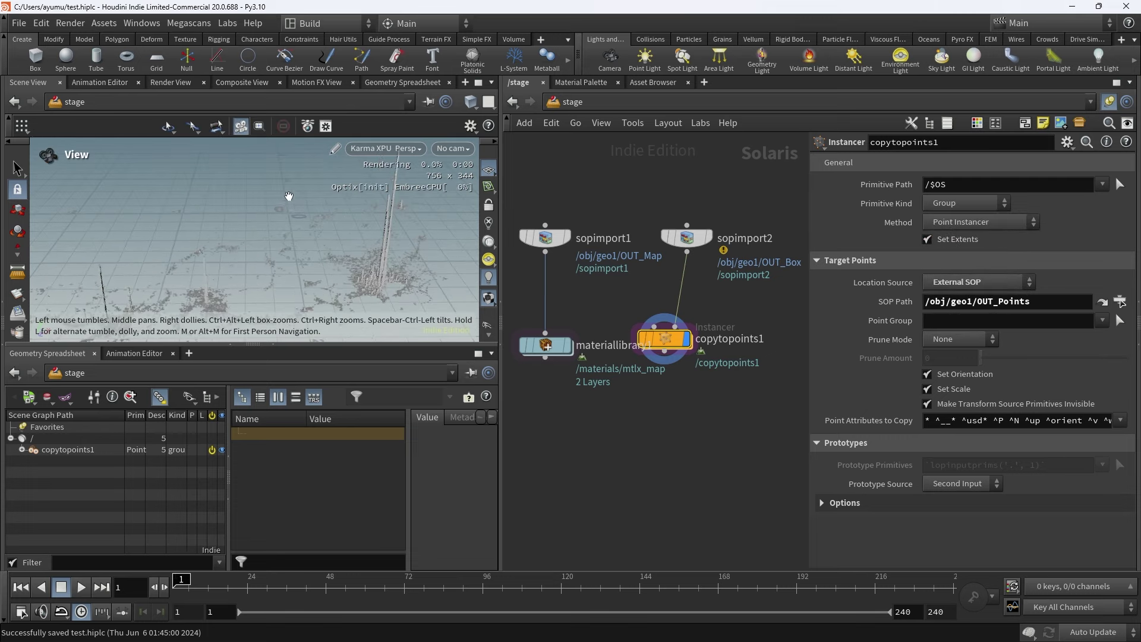
left_click_drag(545, 345, 545, 443)
Insert a Merge node before materiallibrary1 combining sopimport1 and copytopoints1.
key("Tab")
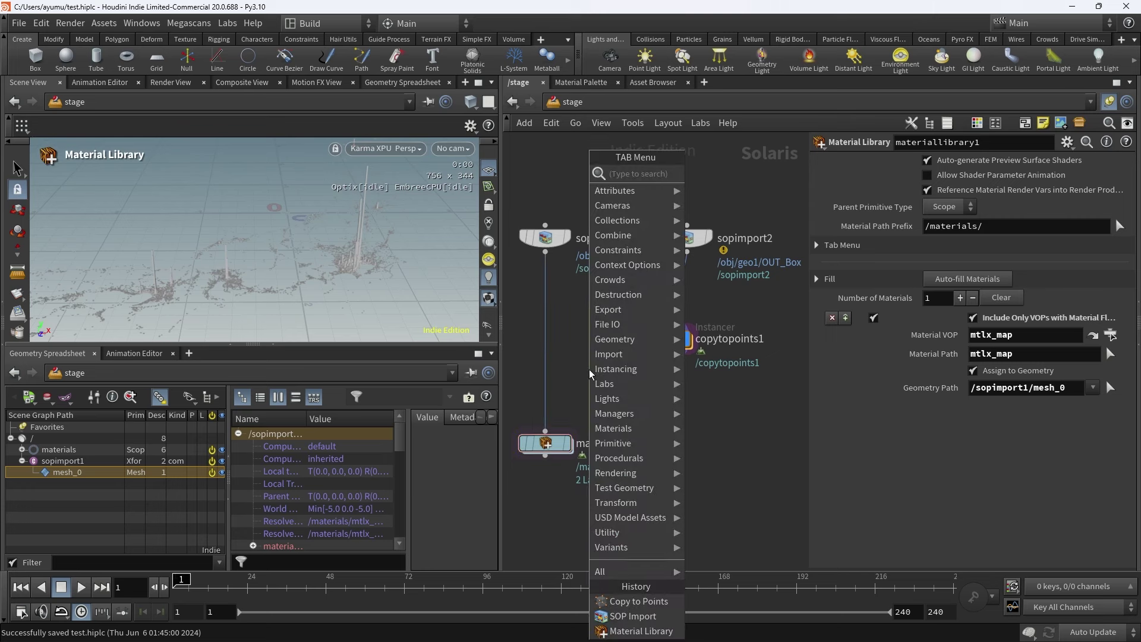
type("mer")
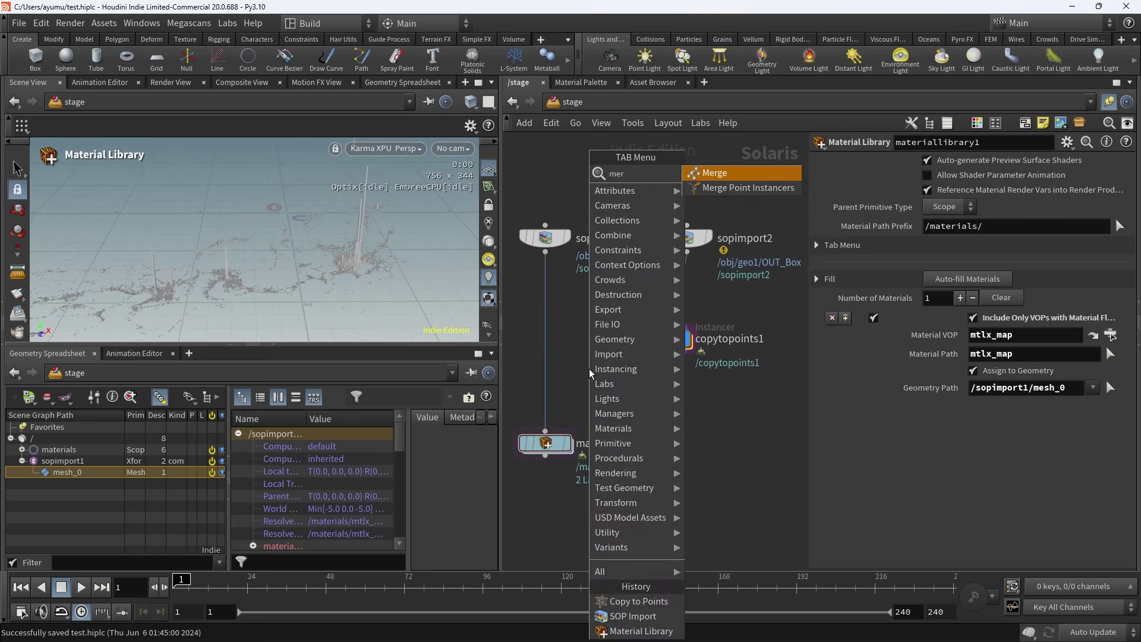
key("Return")
left_click(585, 380)
left_click_drag(591, 375, 551, 382)
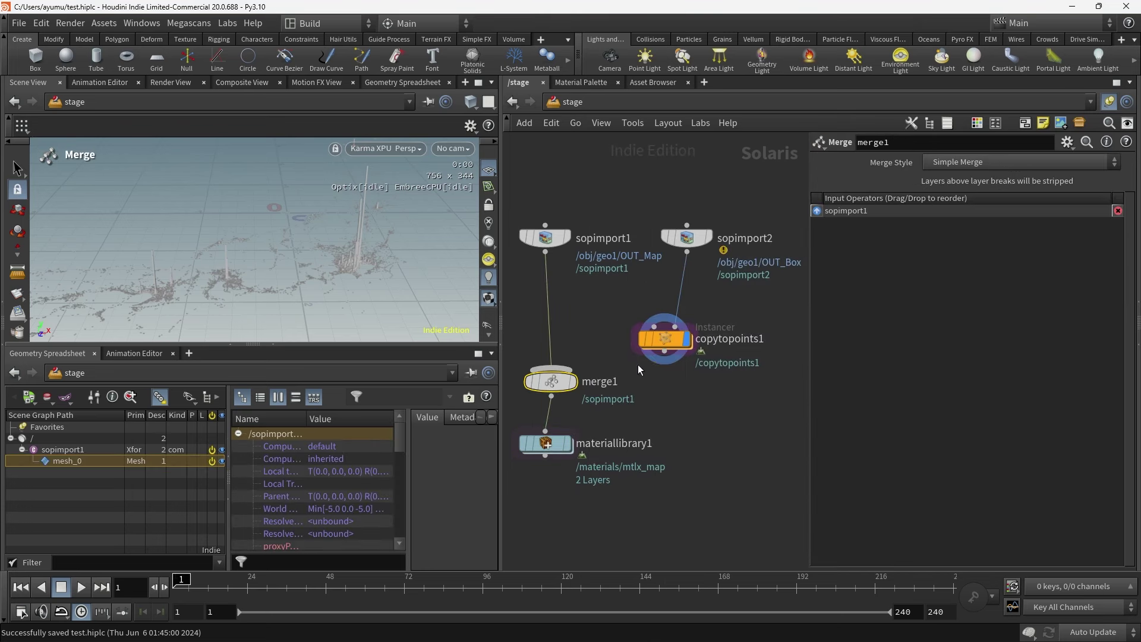
left_click_drag(664, 352, 551, 367)
Display materiallibrary1 in the viewport and check merge1's inputs.
double_click(576, 444)
left_click(569, 444)
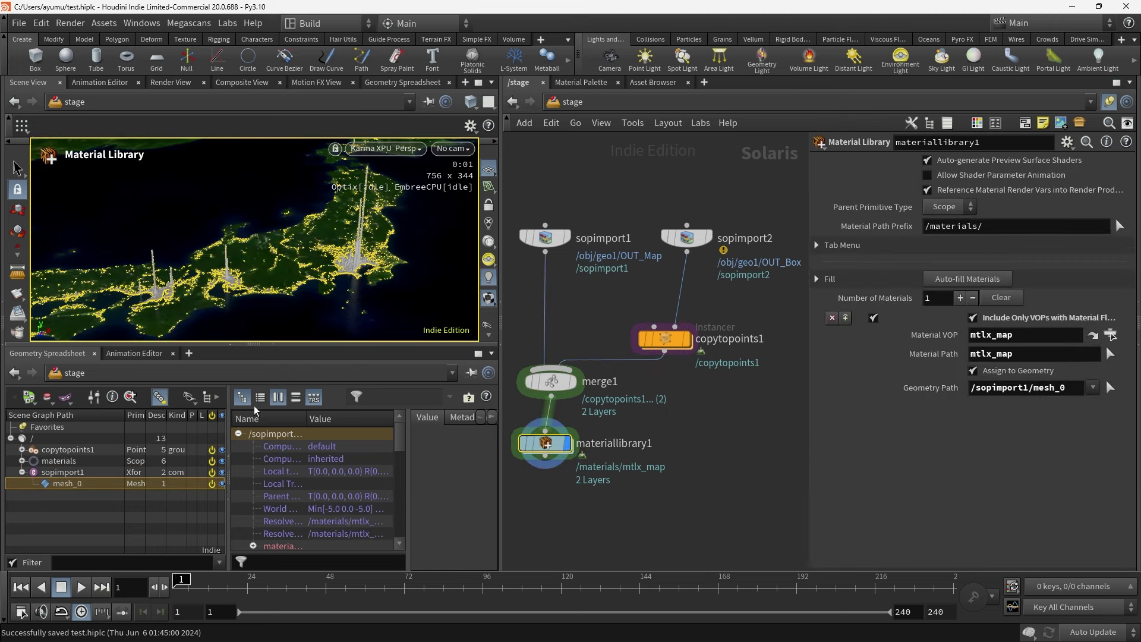
left_click(310, 260)
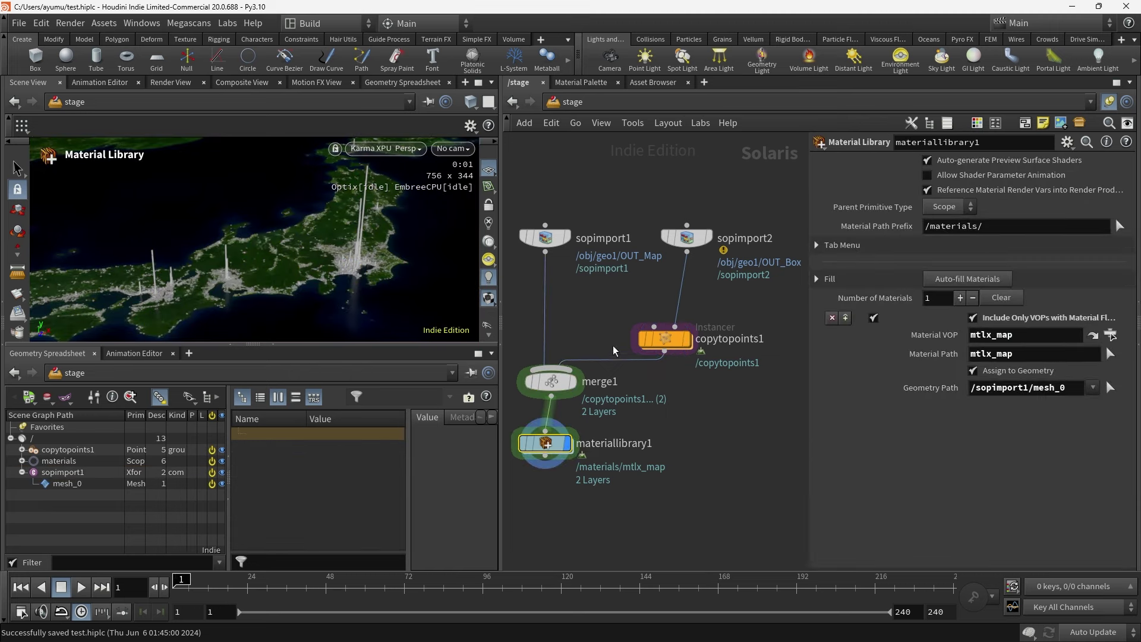
middle_click_drag(687, 249, 752, 263)
left_click(752, 263)
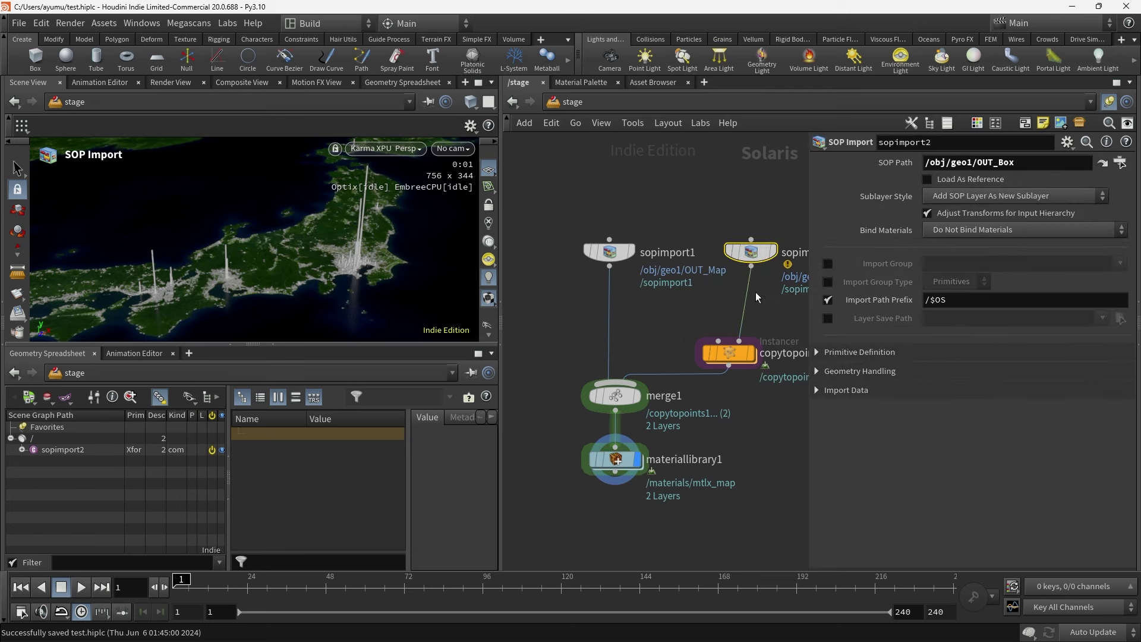
left_click_drag(729, 352, 739, 352)
left_click(615, 395)
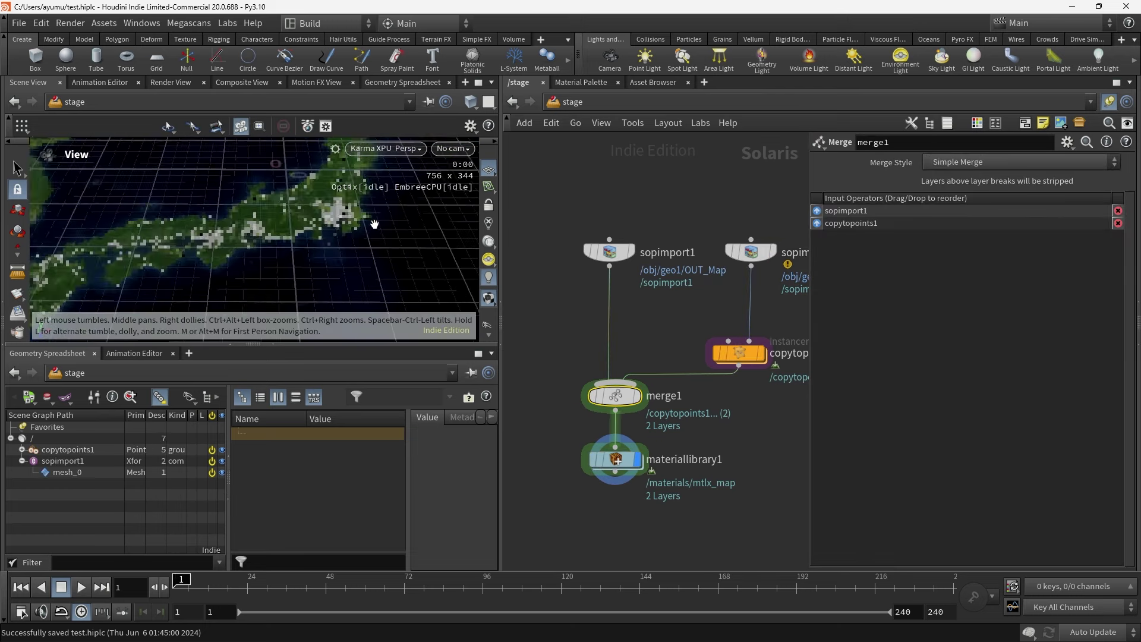
Add a USD MaterialX Builder below mtlx_map inside materiallibrary1.
left_click(617, 462)
double_click(617, 464)
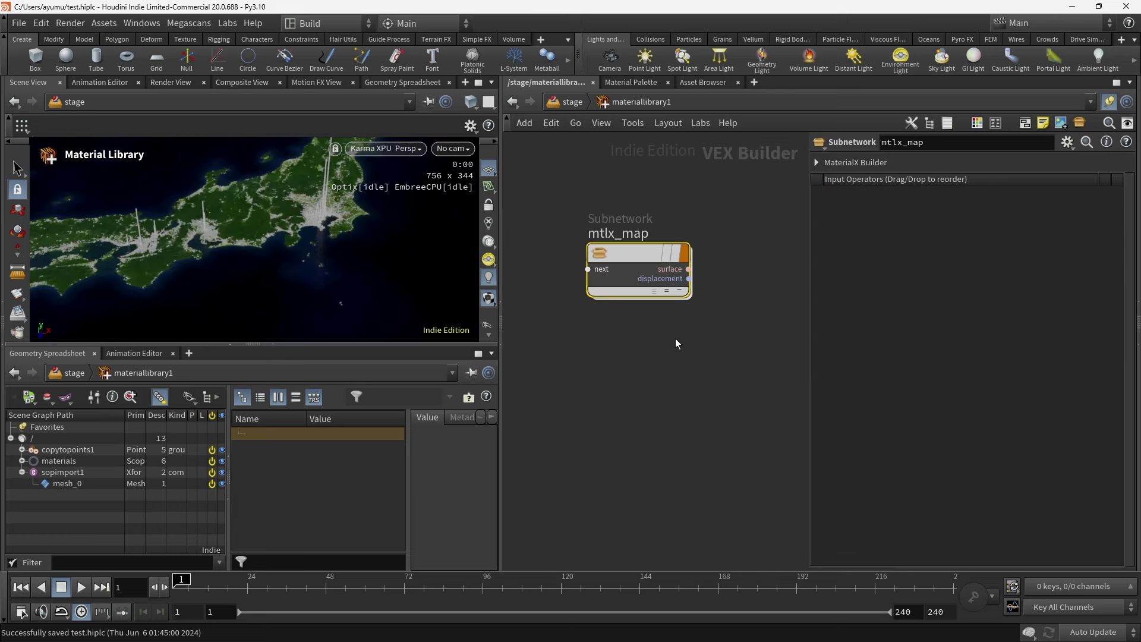
key("Tab")
type("us")
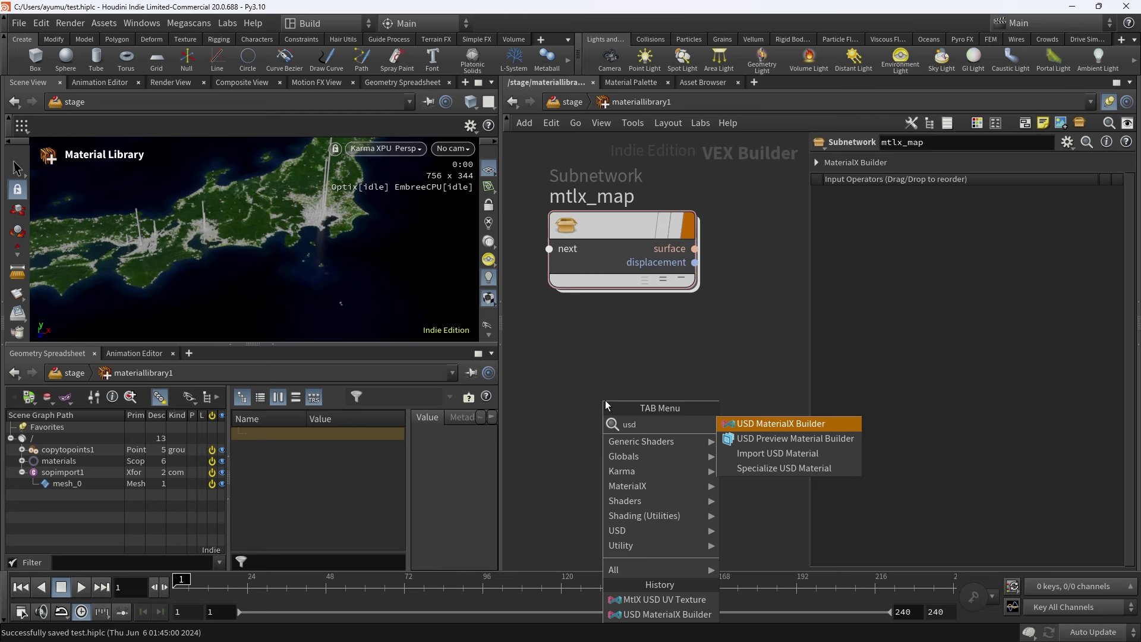
key("Return")
left_click(593, 373)
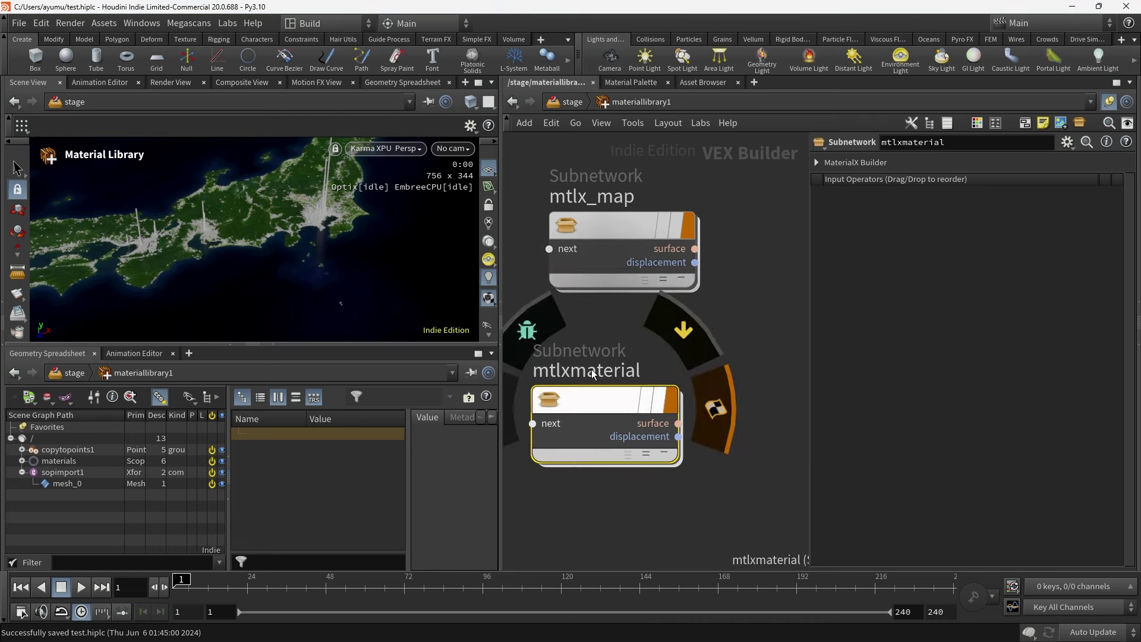
Rename the new material to mtlx_graph.
double_click(593, 373)
left_click_drag(593, 373, 786, 366)
type("_")
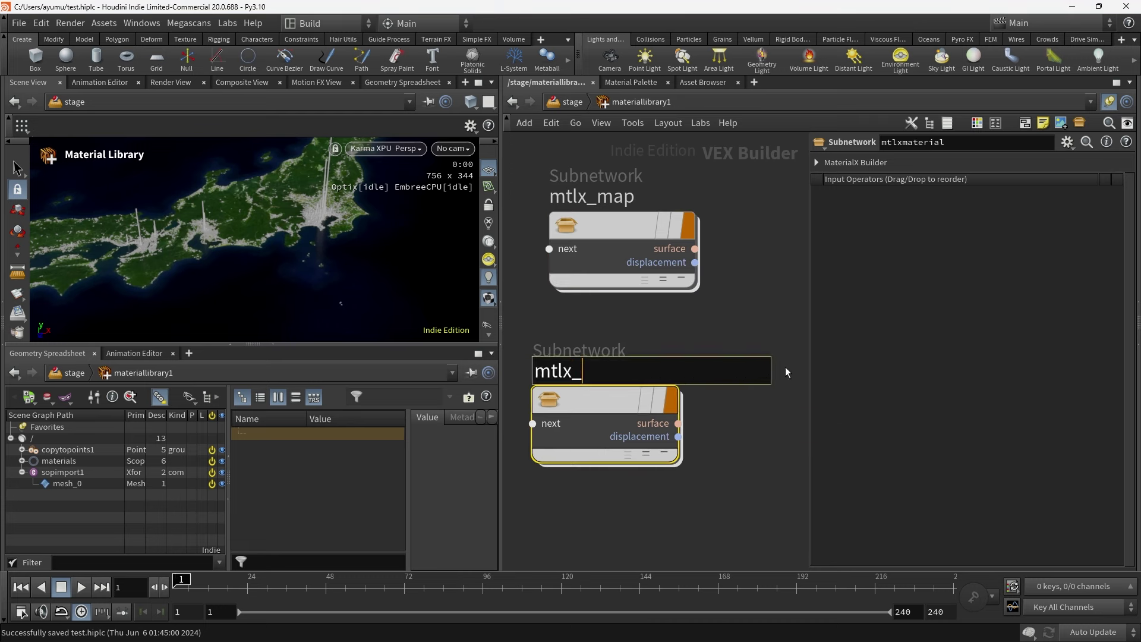
type("grap")
key("BackSpace")
type("aph")
key("Return")
Set mtlx_graph's standard surface base colour to red (1, 0, 0).
key("i")
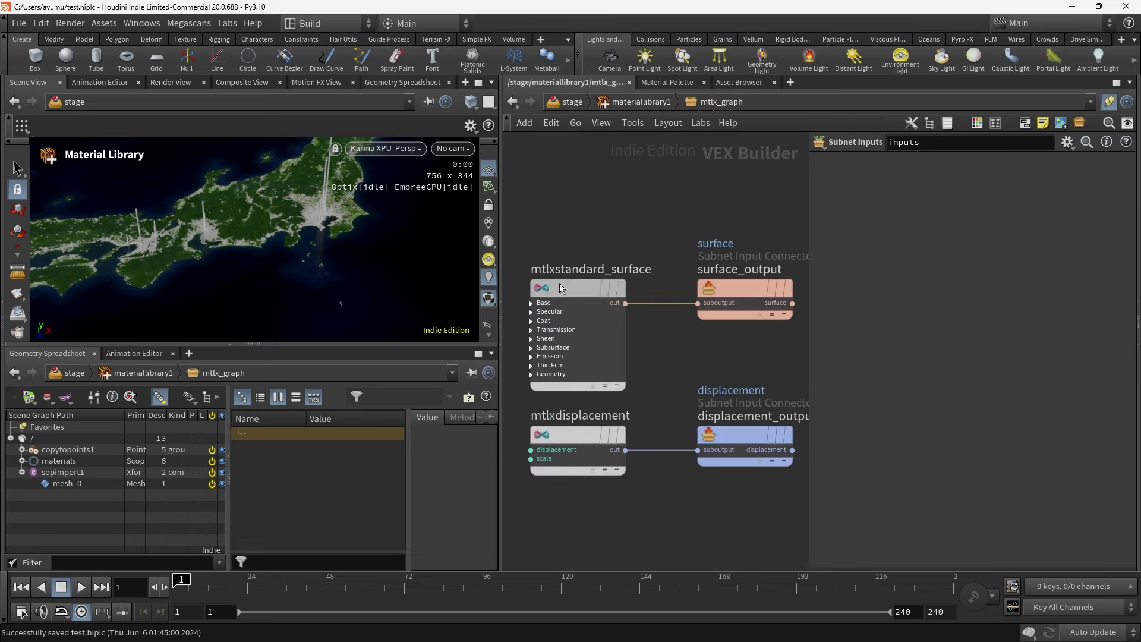
left_click(559, 285)
left_click(928, 224)
left_click(867, 119)
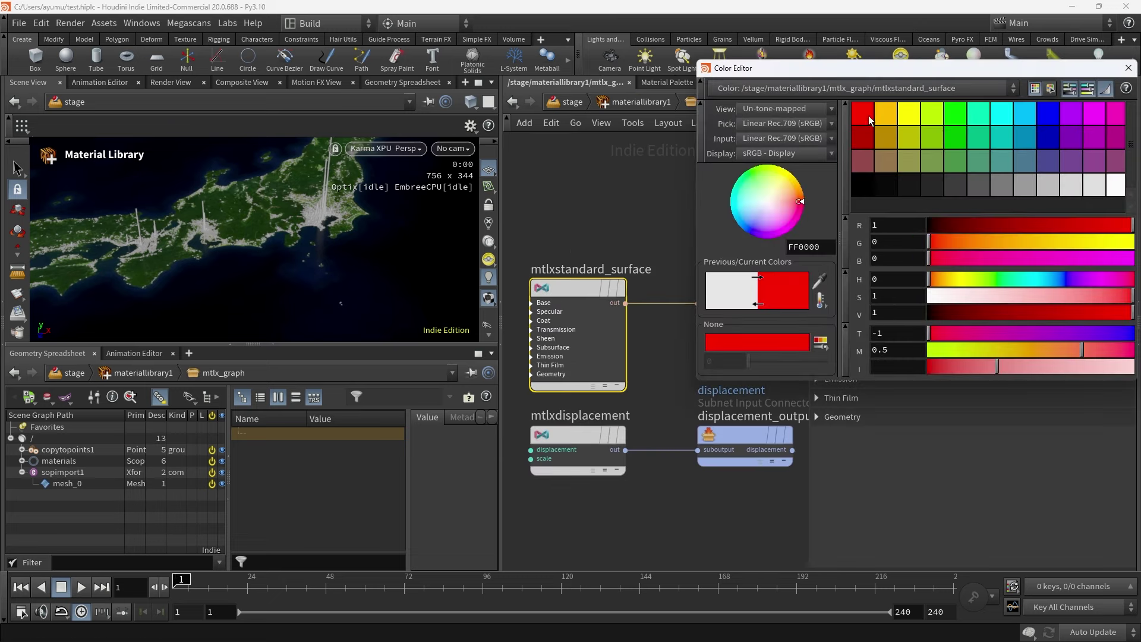
left_click_drag(1005, 71, 969, 138)
key("Escape")
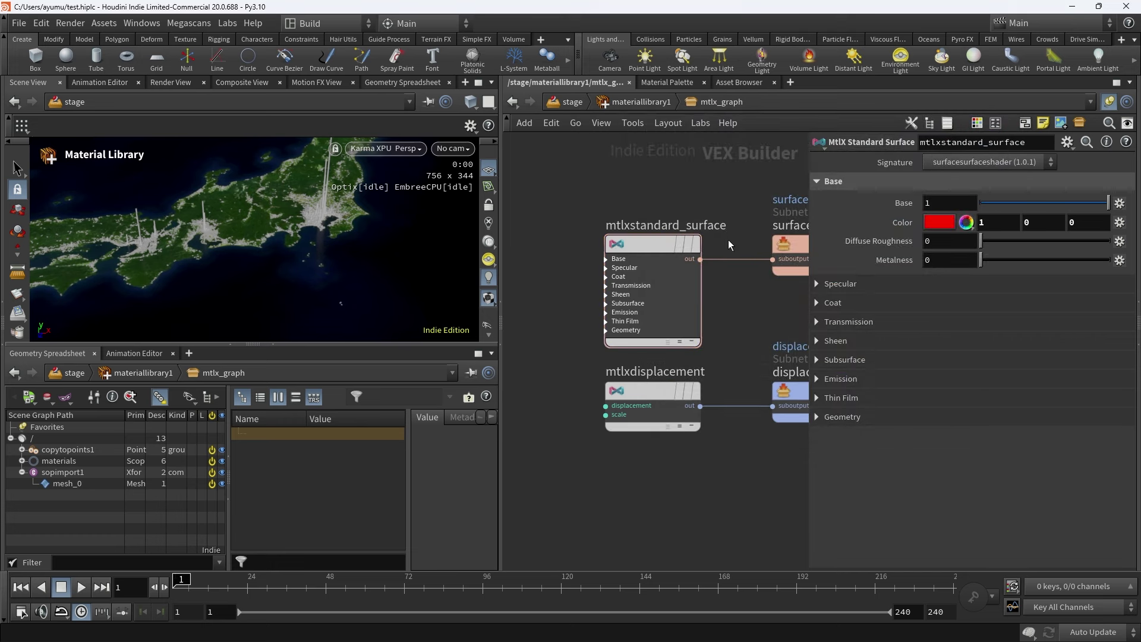
key("u")
key("u")
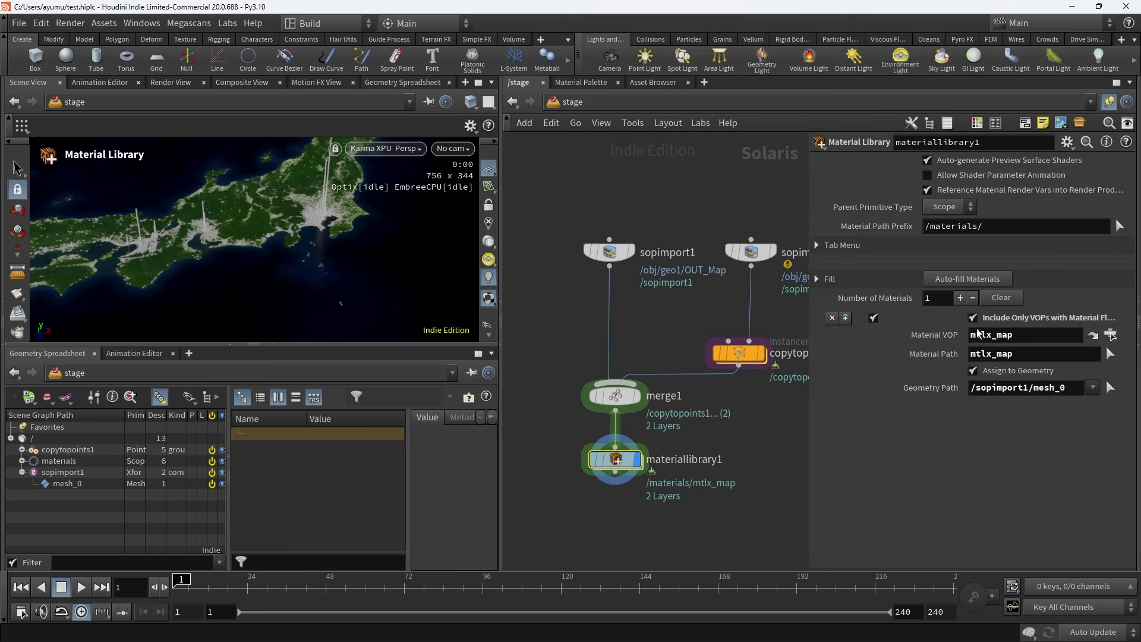
Add a second material entry in materiallibrary1 assigning mtlx_graph to /copytopoints1.
left_click(984, 283)
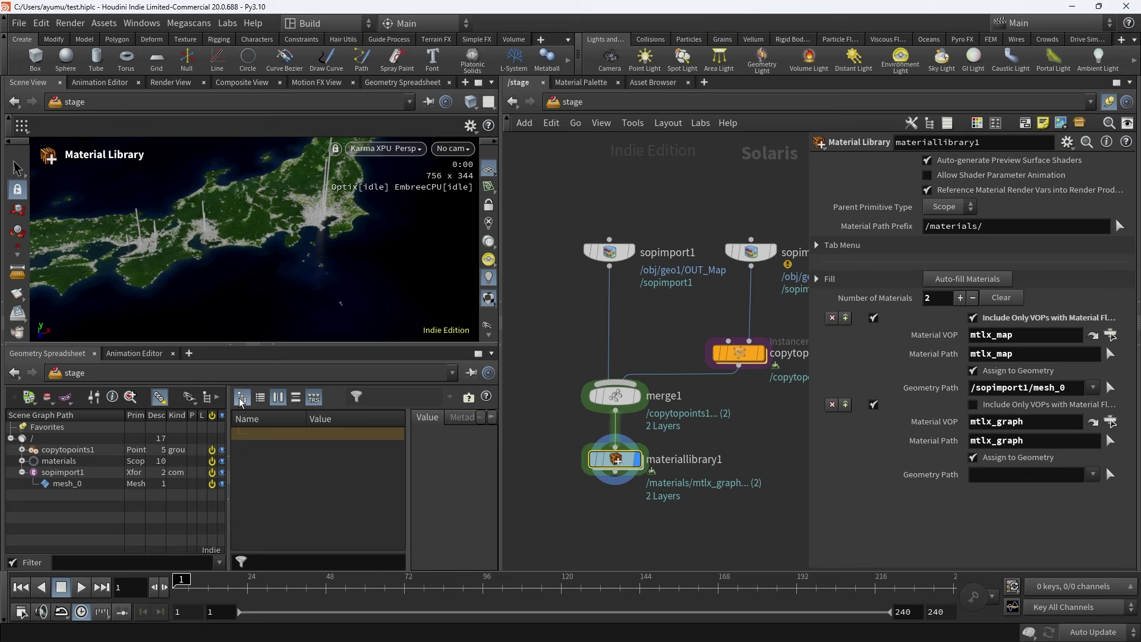
middle_click_drag(737, 270, 681, 231)
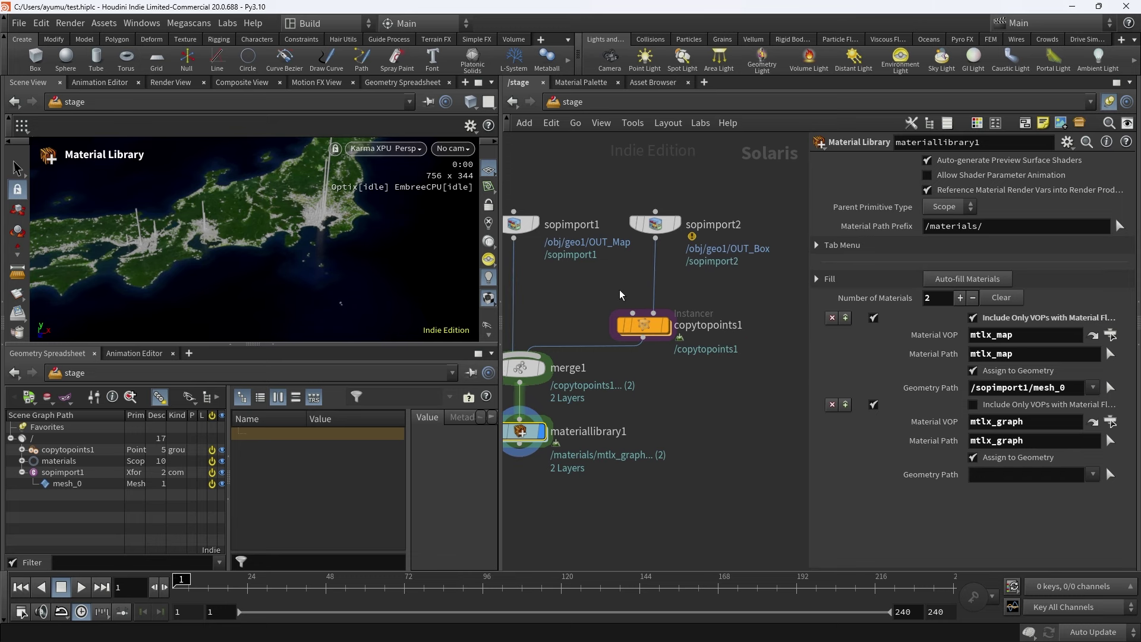
left_click(22, 449)
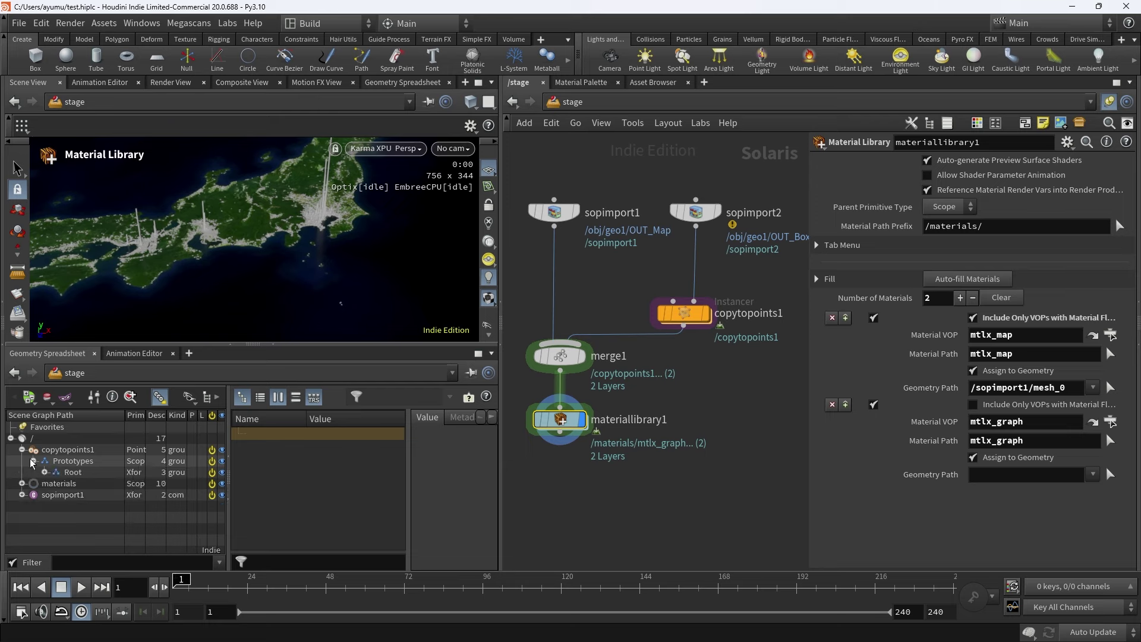
left_click(65, 450)
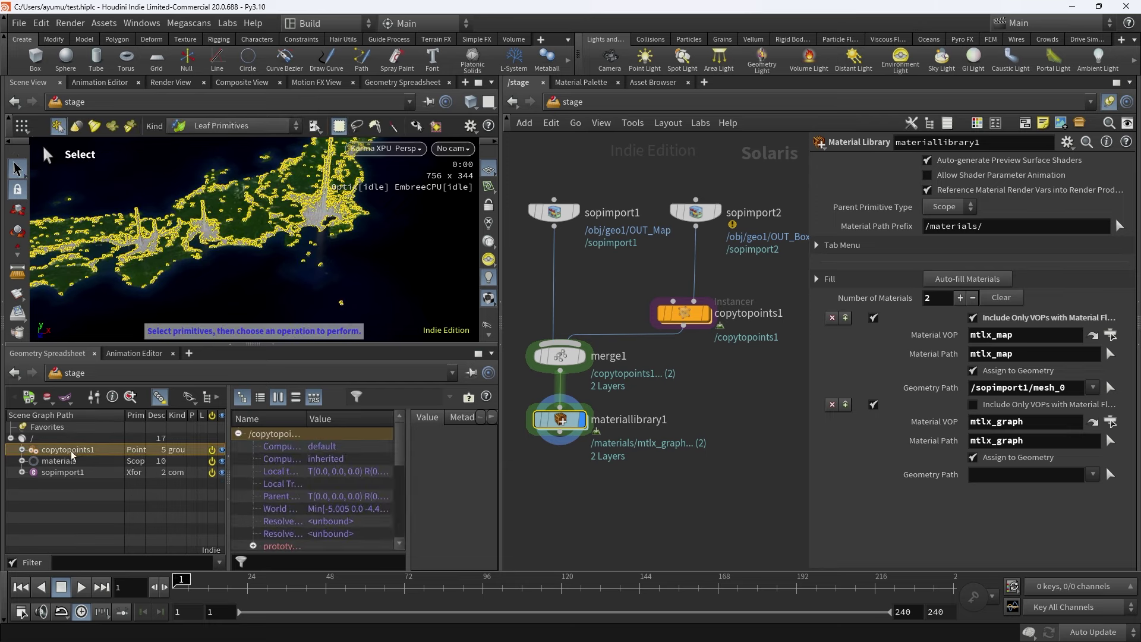
left_click_drag(65, 449, 1025, 474)
left_click(322, 247)
Tumble the viewport to view the red instanced bars over the map, then enter materiallibrary1.
key("Escape")
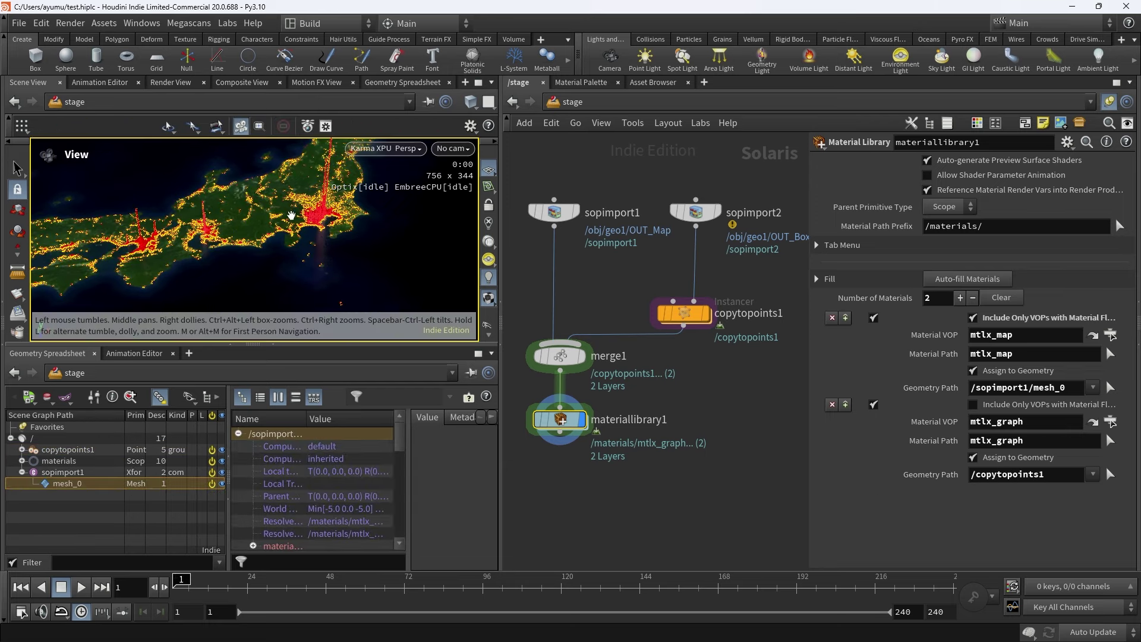
left_click_drag(321, 247, 297, 226)
scroll(297, 226, "up", 3)
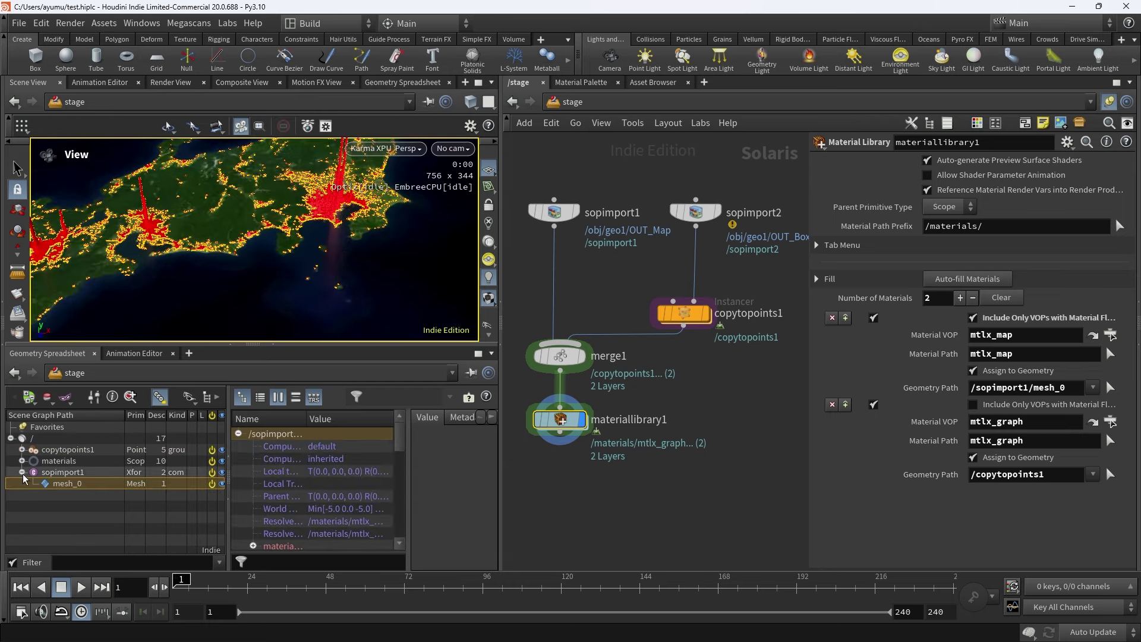
left_click(707, 313)
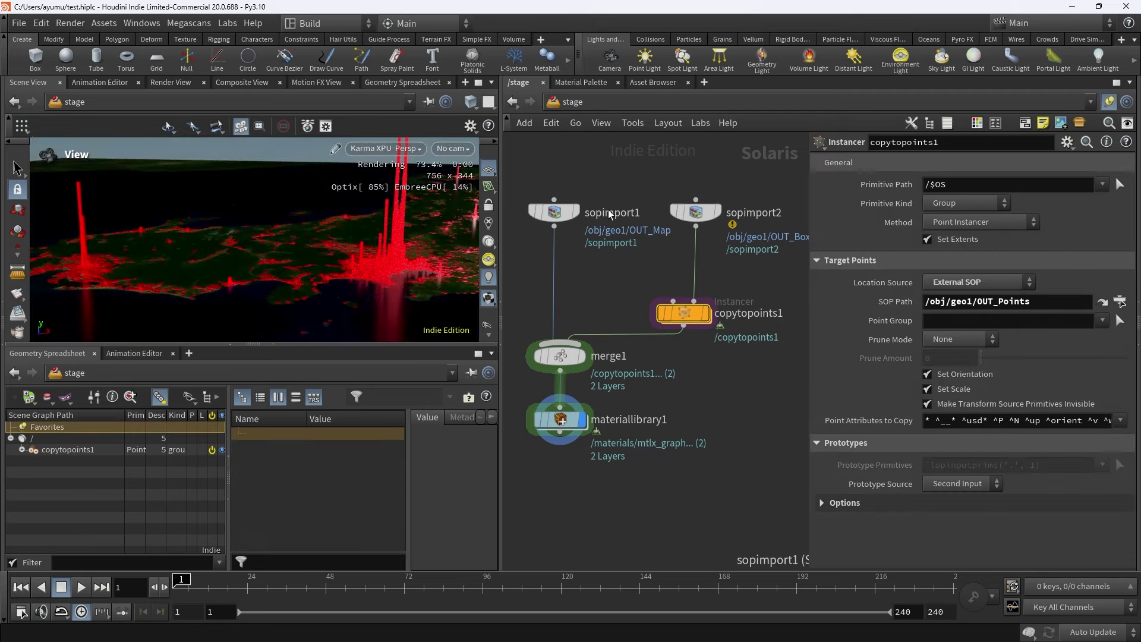
left_click_drag(321, 237, 340, 269)
middle_click_drag(341, 269, 342, 205)
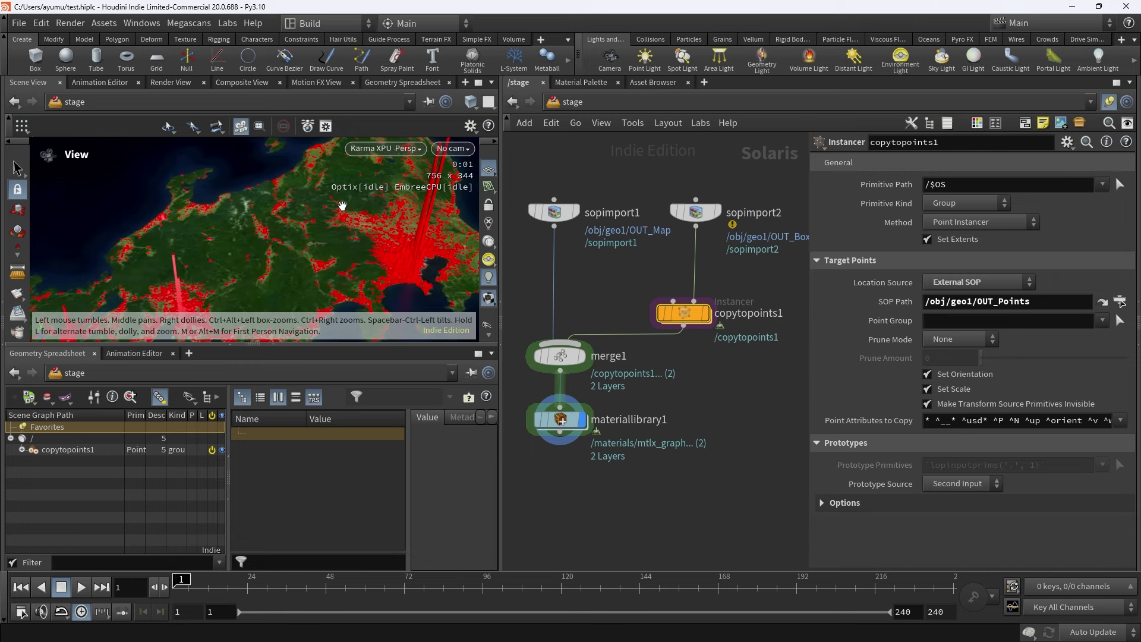
double_click(558, 419)
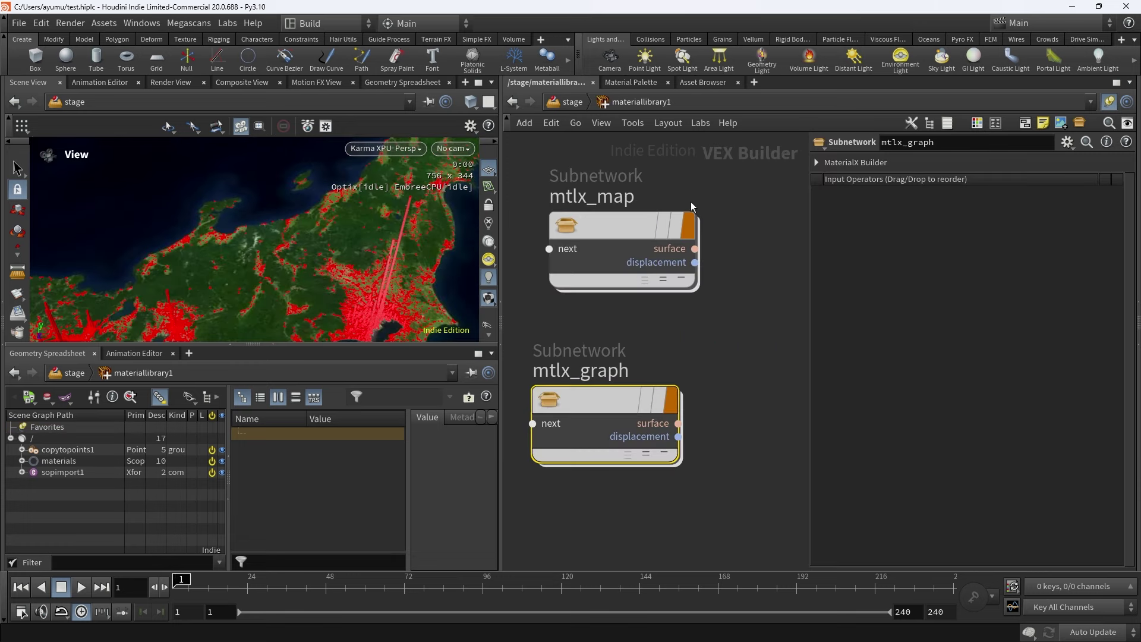
Check mtlx_graph, then move into mtlx_map and start wiring the texture's outputs.
double_click(587, 327)
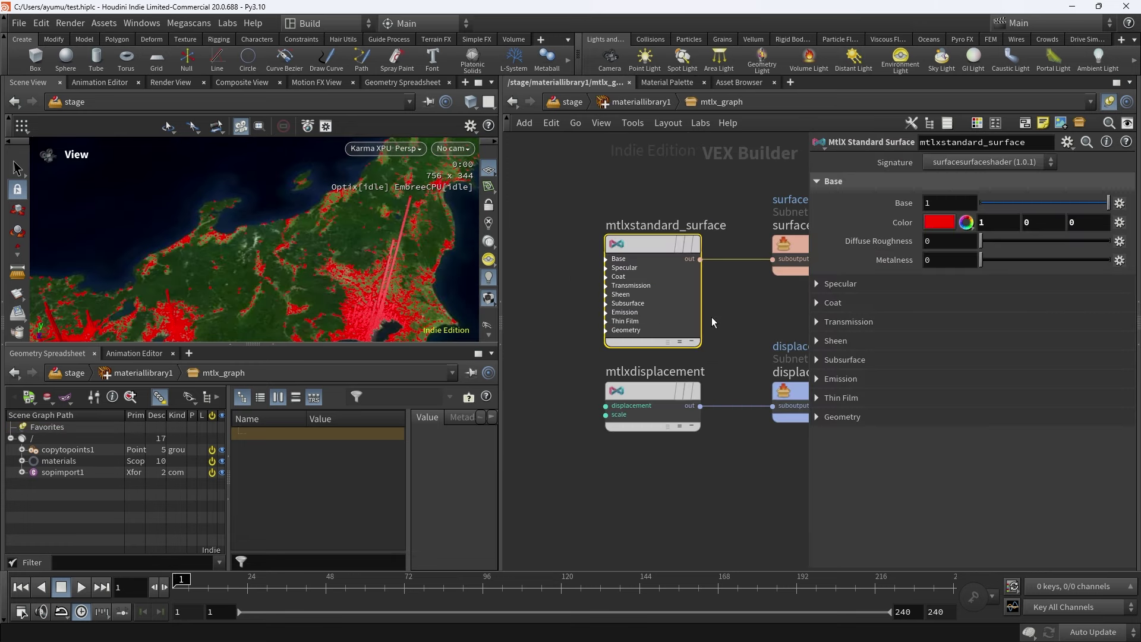
key("u")
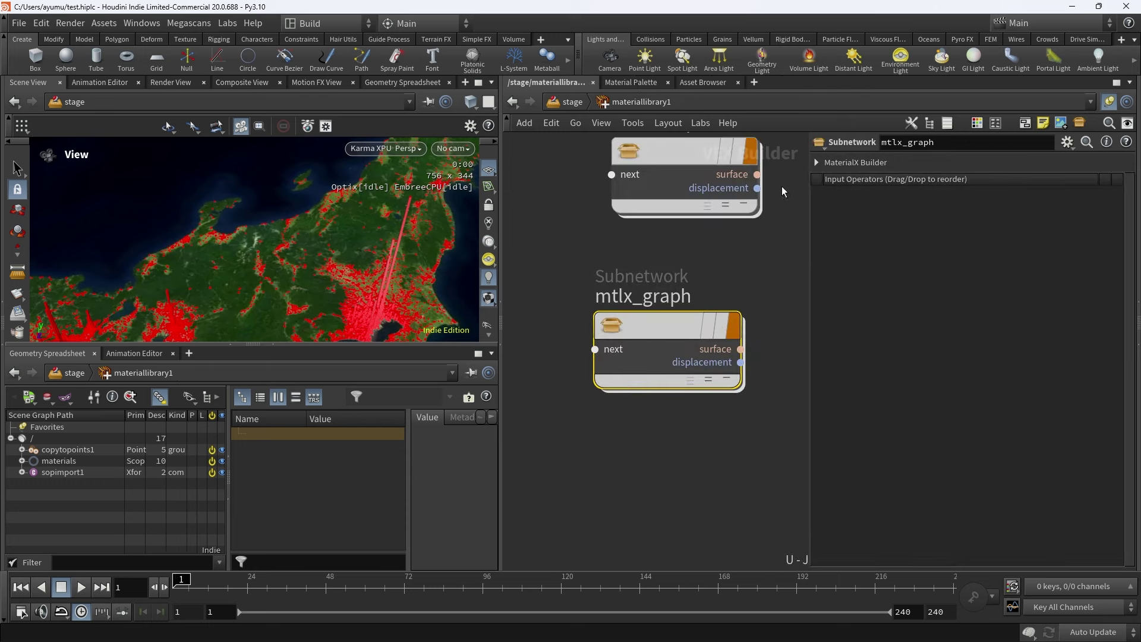
double_click(710, 277)
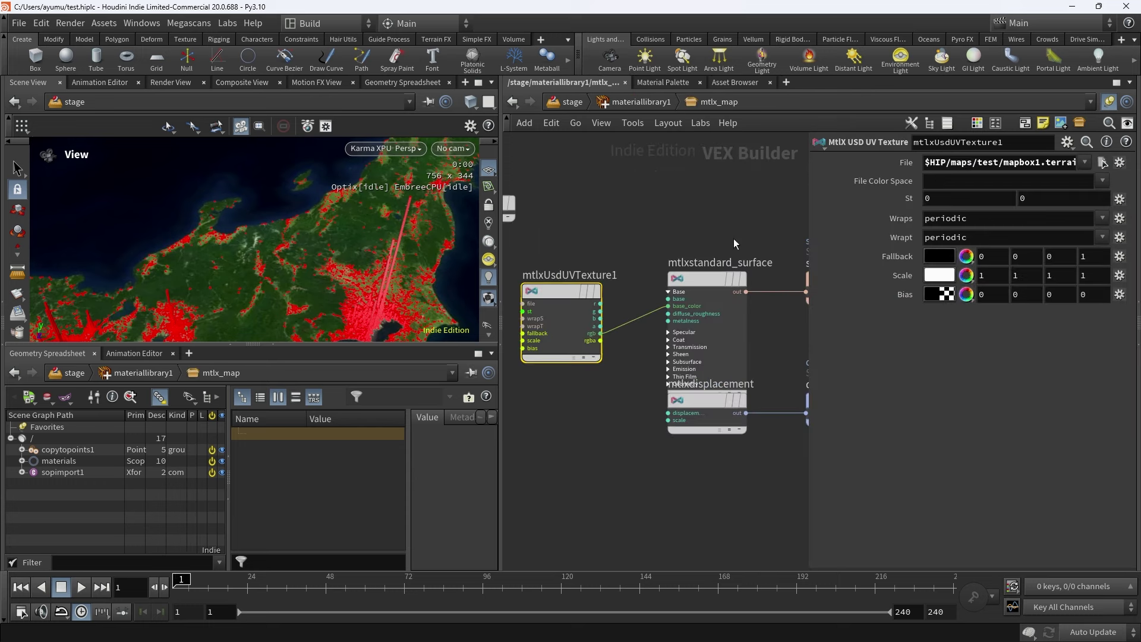
scroll(511, 311, "up", 3)
mouse_move(629, 297)
left_mouse_down()
mouse_move(721, 314)
mouse_move(745, 301)
left_mouse_up()
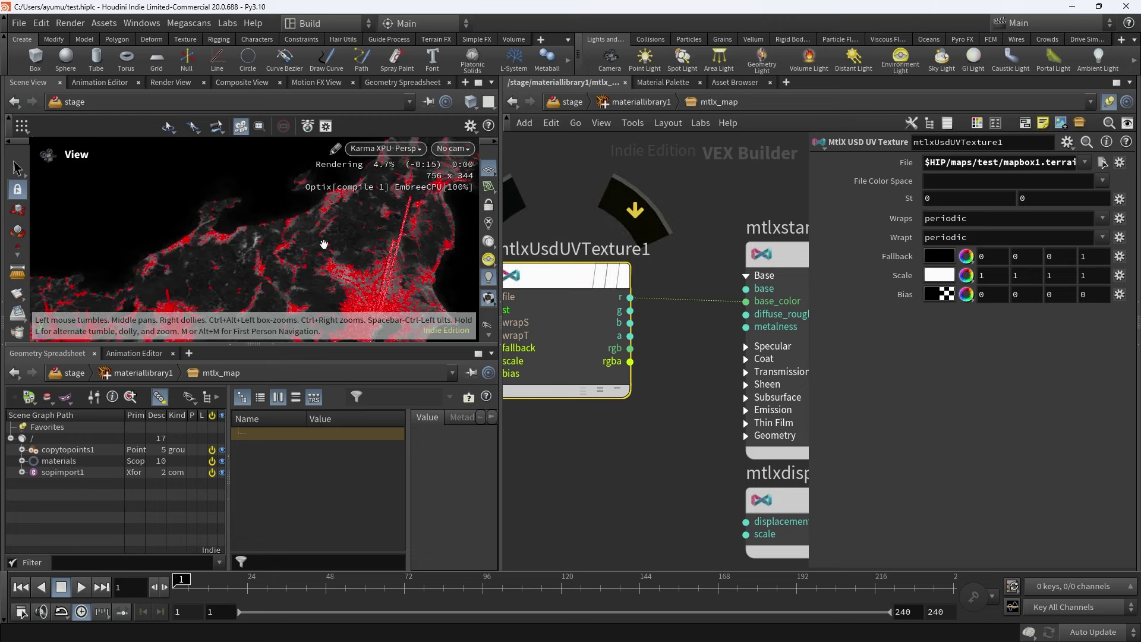
left_click_drag(318, 259, 331, 272)
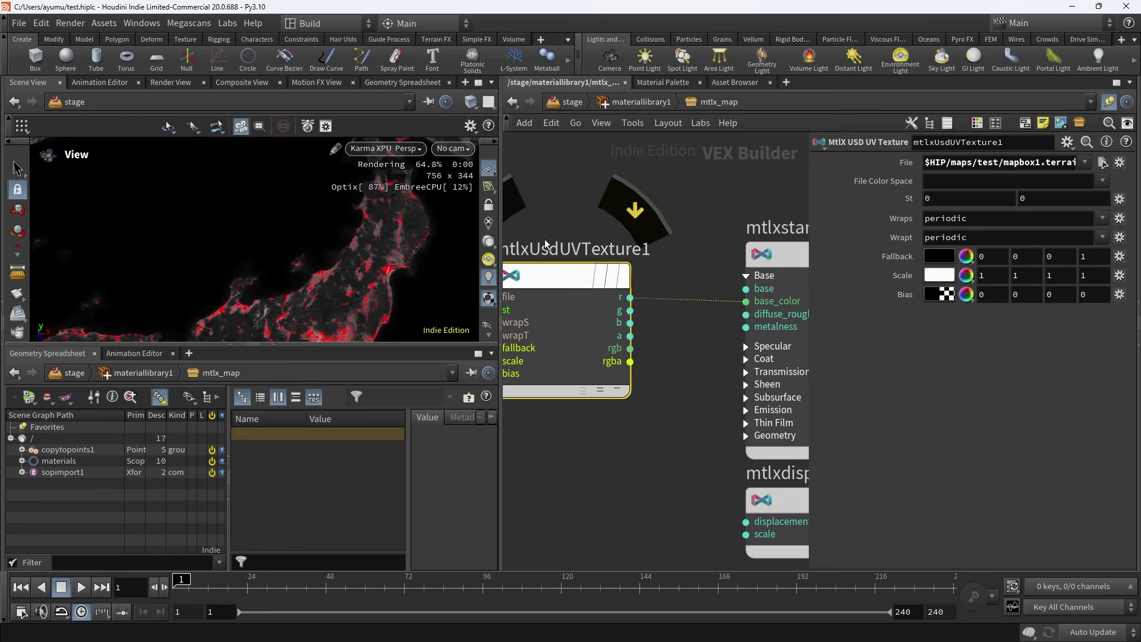
mouse_move(633, 332)
left_mouse_down()
mouse_move(650, 317)
mouse_move(631, 310)
left_mouse_up()
Add an MtlX Remap node below the texture in mtlx_map.
scroll(349, 247, "up", 3)
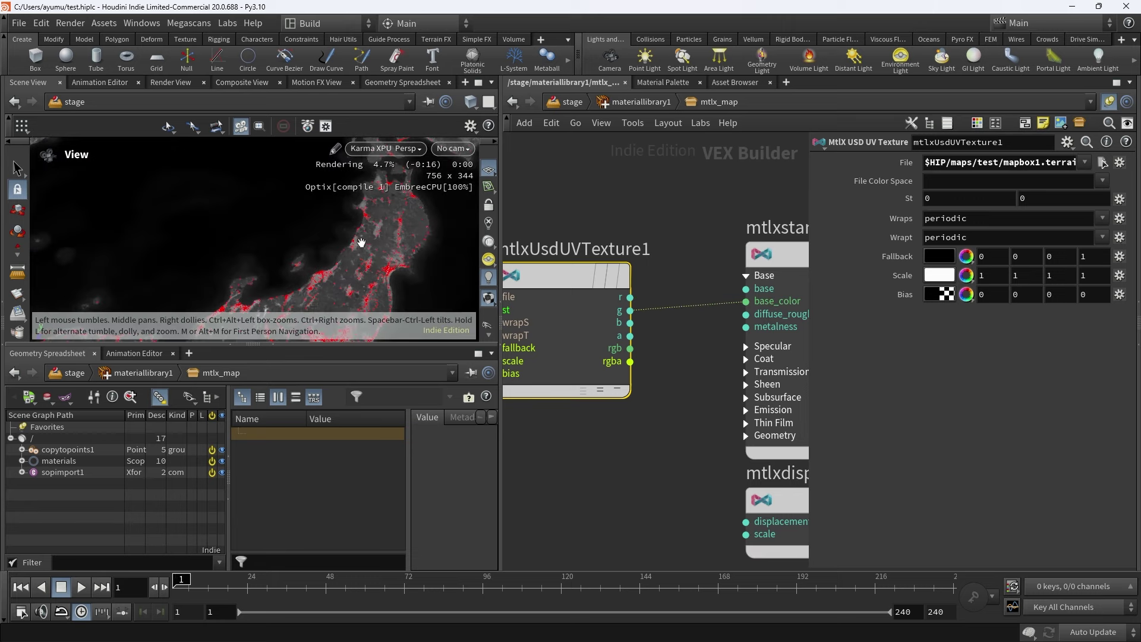
scroll(586, 268, "down", 2)
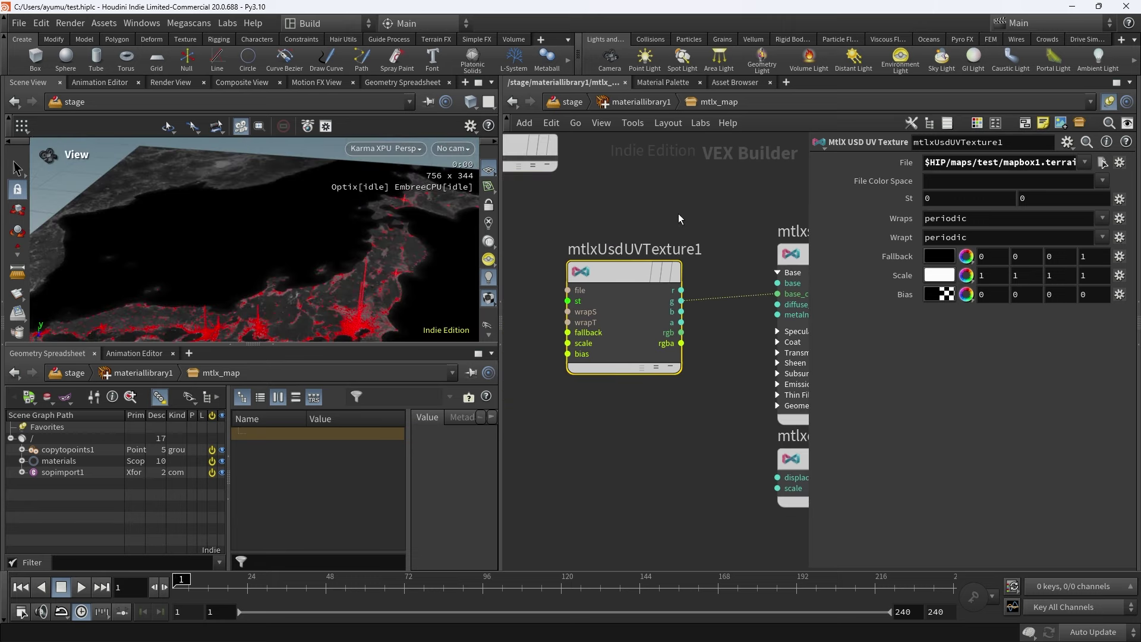
middle_click_drag(679, 294, 625, 337)
key("Tab")
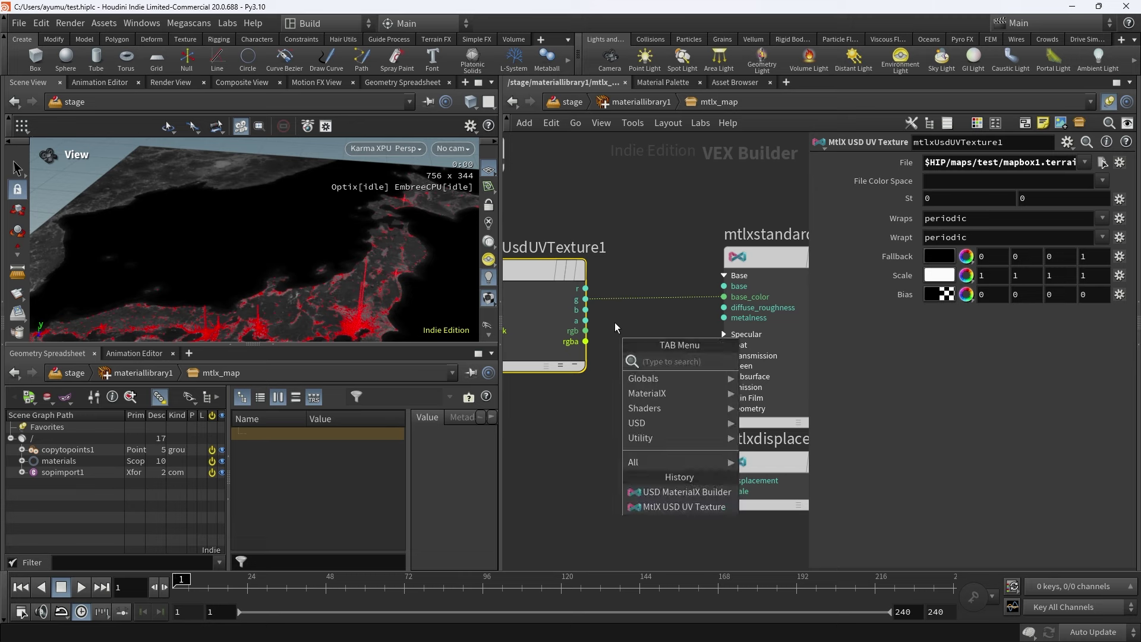
type("remap")
key("Return")
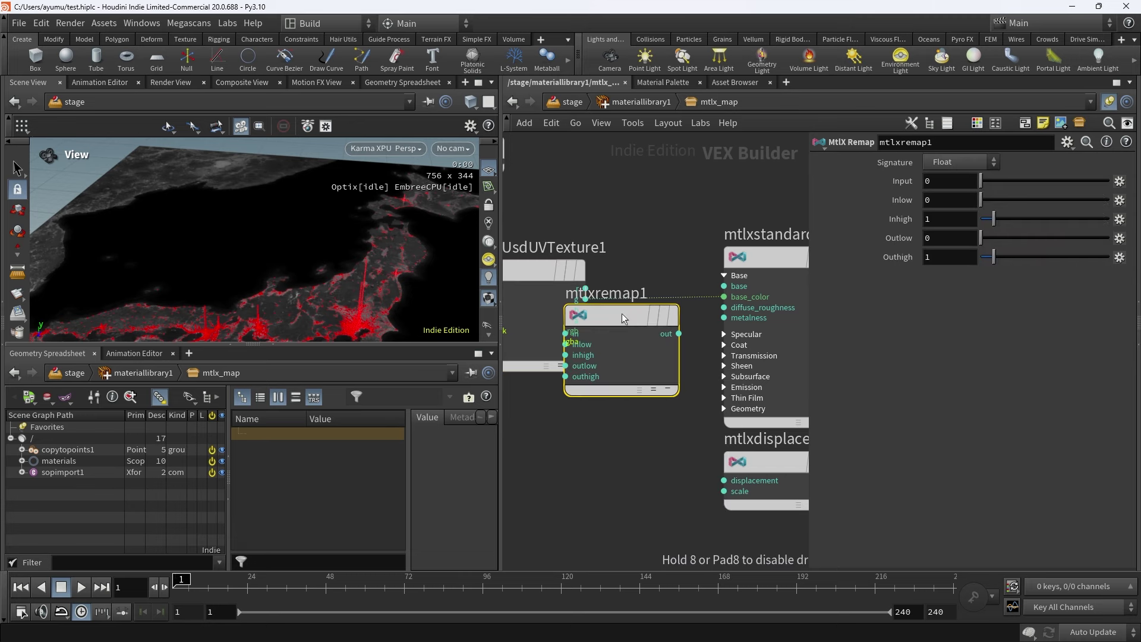
left_click(659, 333)
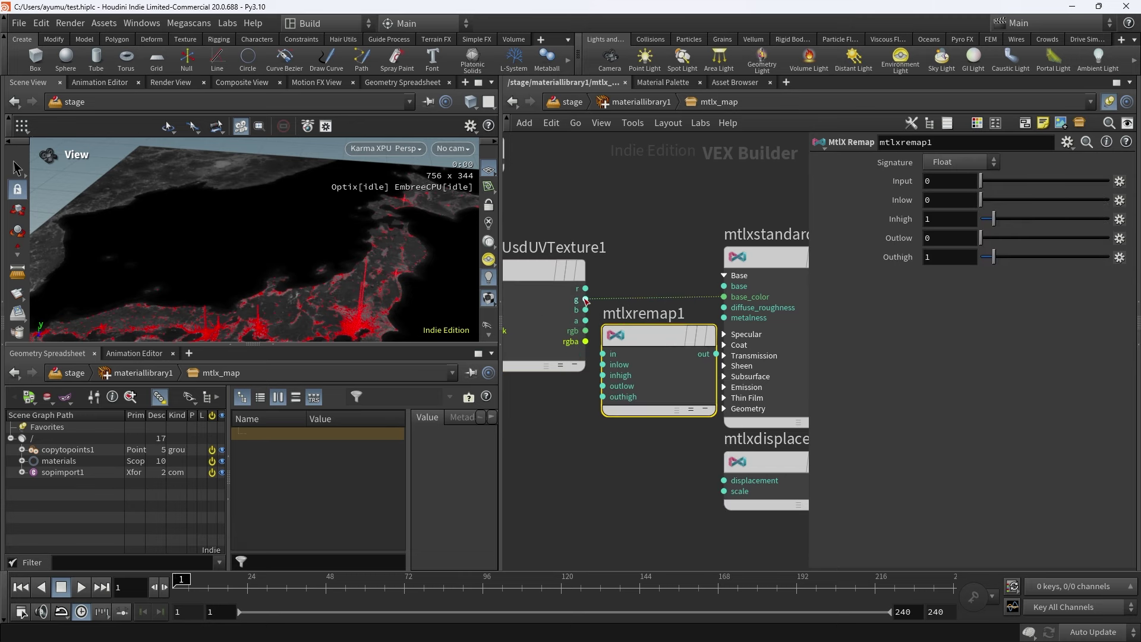
Feed the texture's g channel through the remap (Outlow 1, Outhigh 0) into metalness.
mouse_move(585, 298)
left_mouse_down()
mouse_move(608, 360)
mouse_move(643, 372)
left_mouse_up()
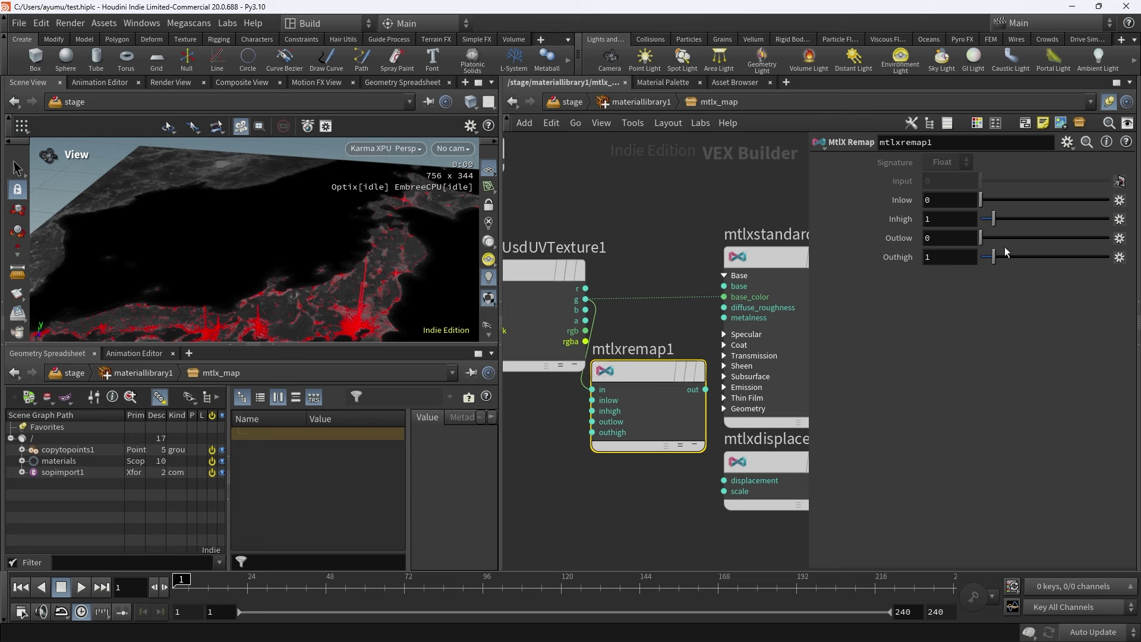
type("1")
key("Tab")
type("0")
key("Return")
left_click_drag(706, 389, 724, 318)
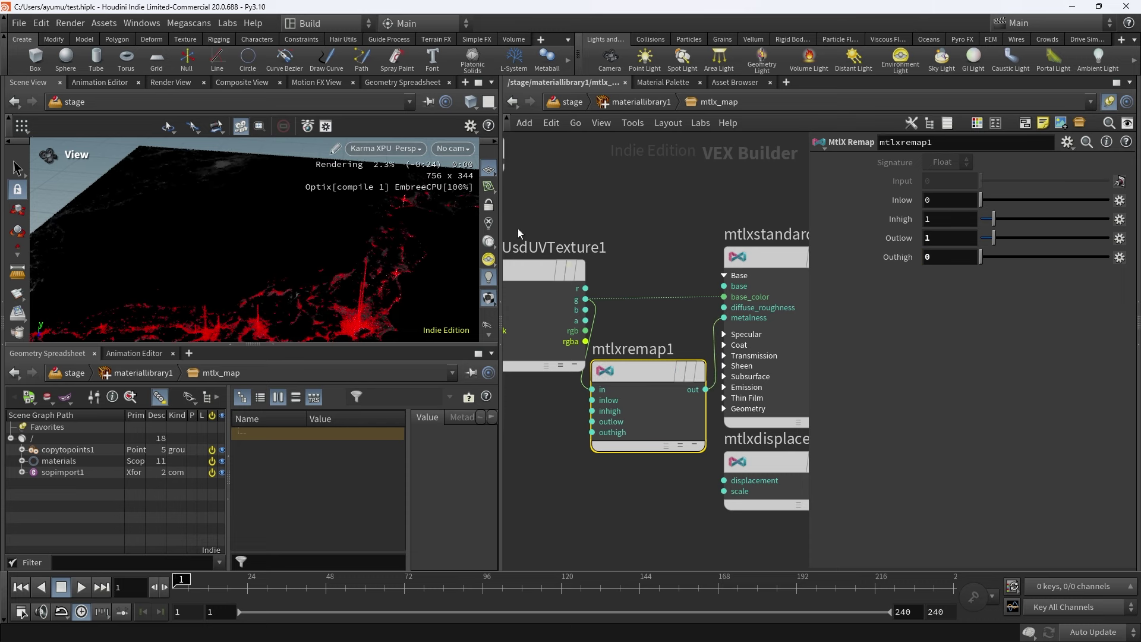
Connect the texture's r channel to the standard surface base_color and check its coat settings.
left_click(745, 237)
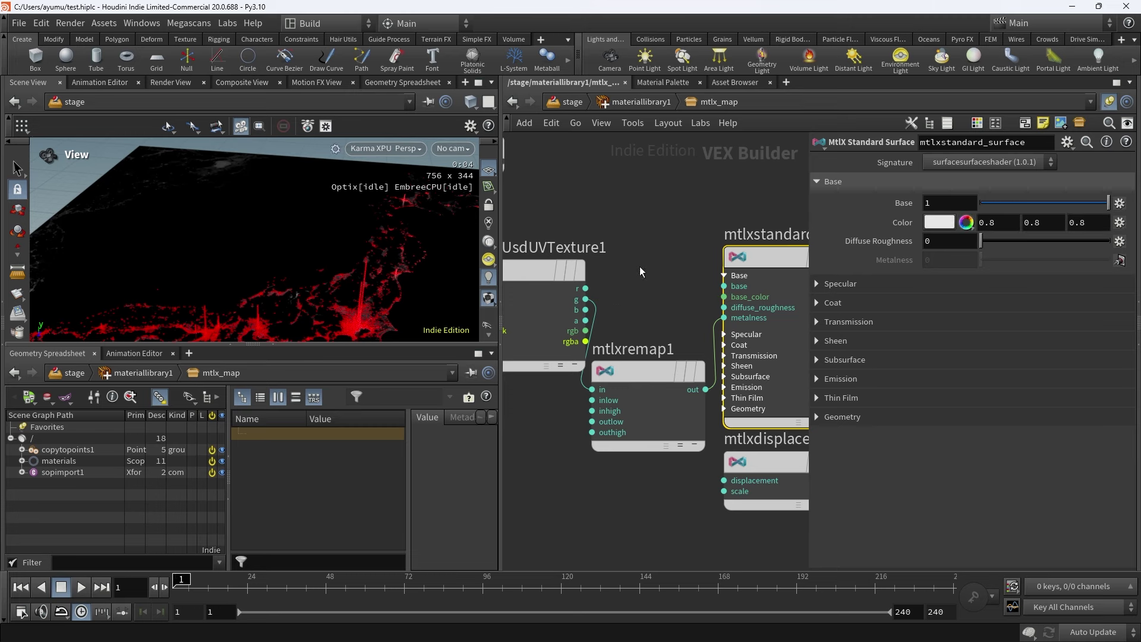
left_click_drag(586, 290, 724, 296)
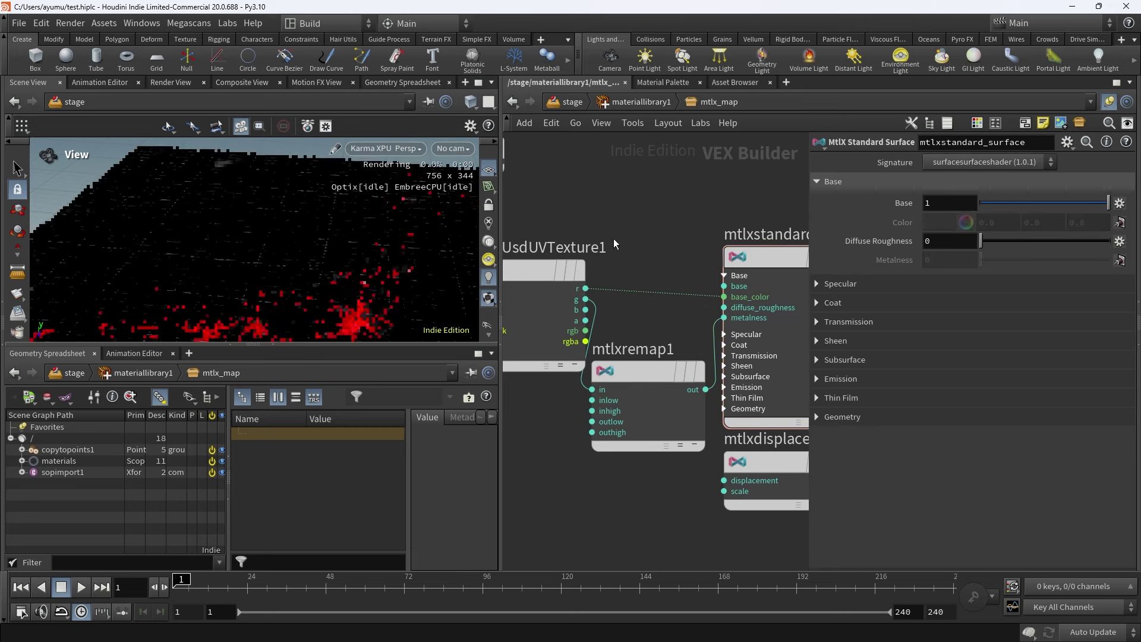
left_click_drag(645, 377, 651, 353)
left_click(766, 257)
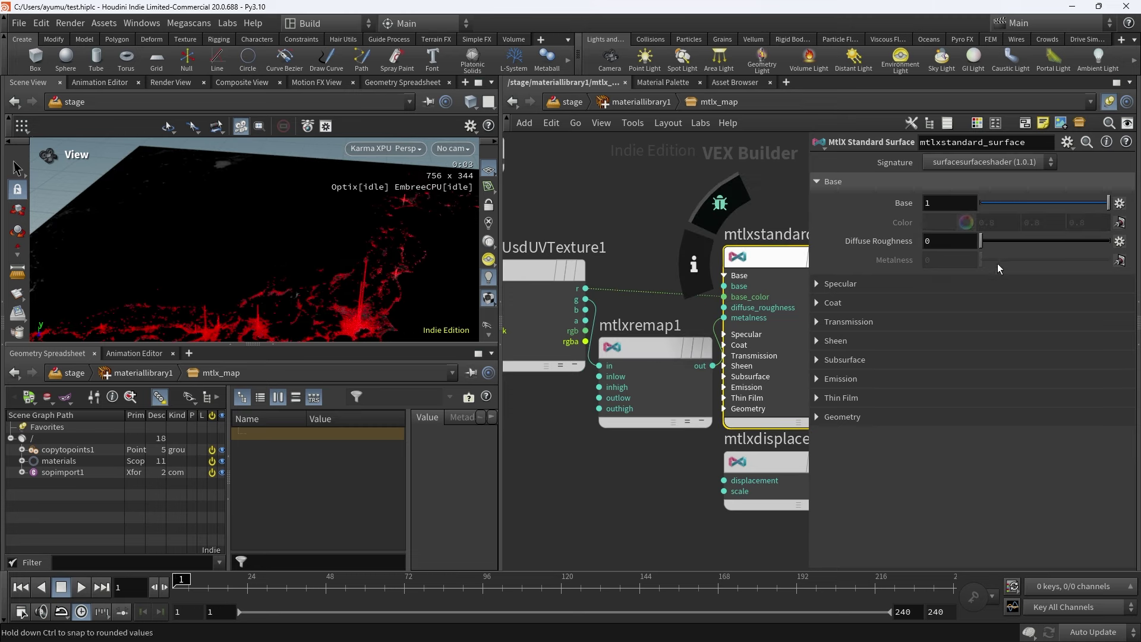
left_click(816, 303)
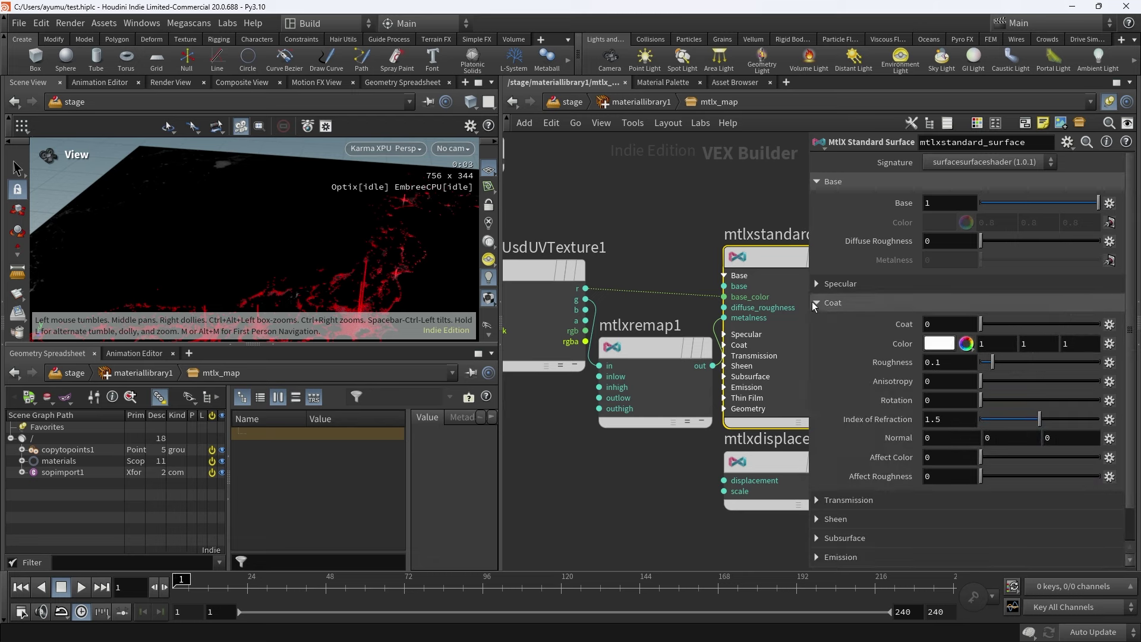
Back on the stage, add merge2 wired below materiallibrary1.
key("u")
key("u")
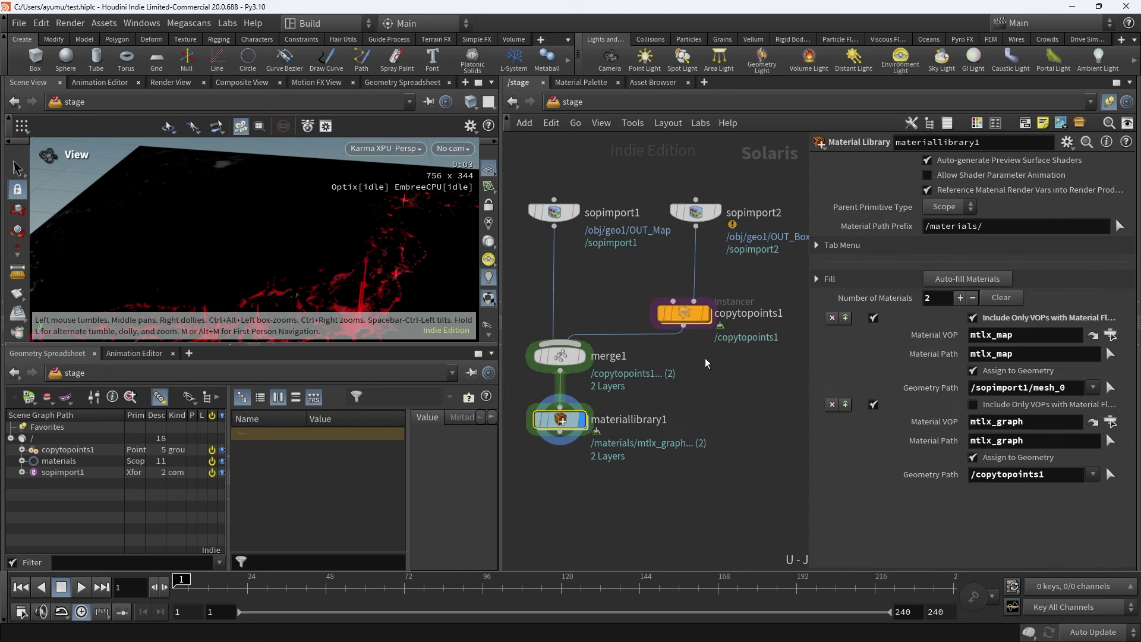
middle_click_drag(668, 337, 680, 213)
key("Tab")
type("merge")
key("Return")
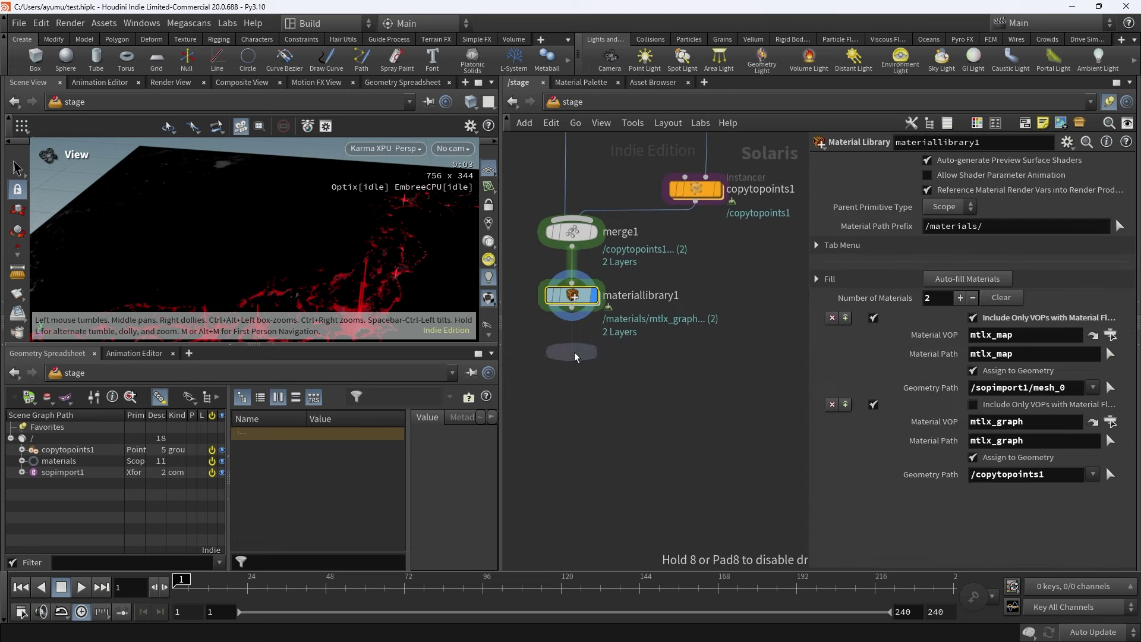
left_click(574, 352)
left_click_drag(574, 352, 584, 404)
left_click_drag(572, 308, 582, 391)
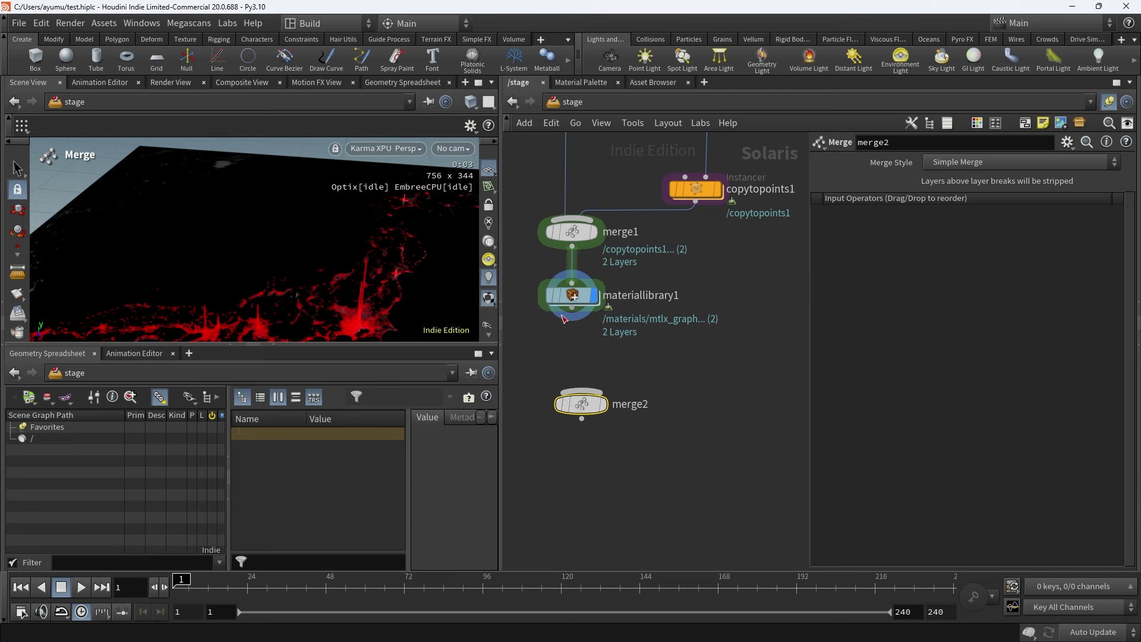
Add domelight1 wired into merge2 and display the merged result.
key("Tab")
type("do")
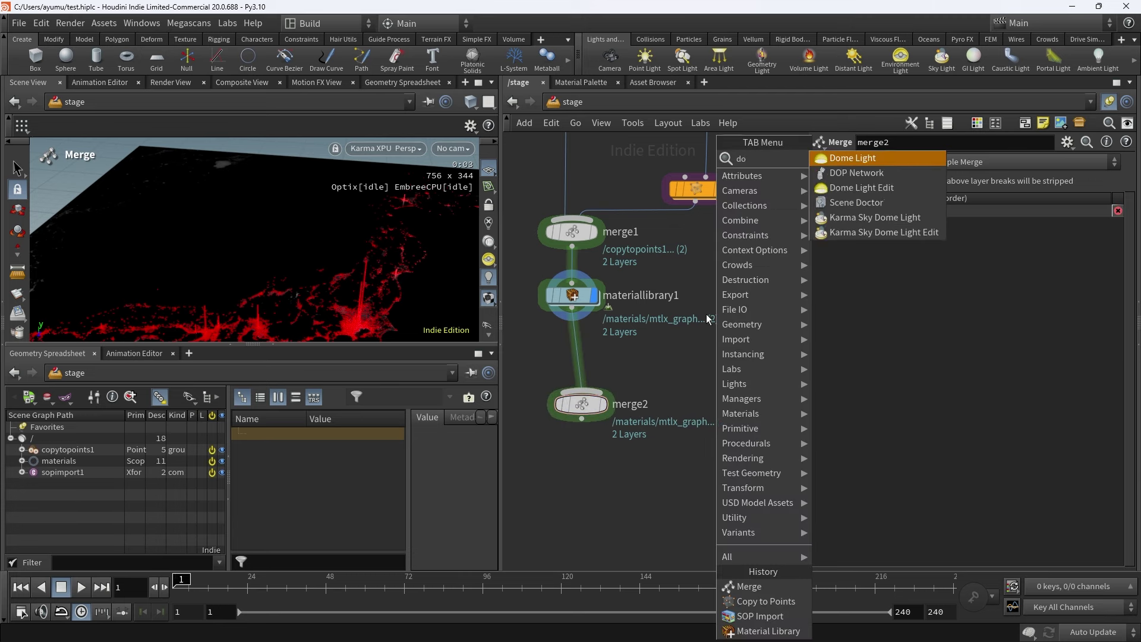
type("me")
key("Return")
left_click(706, 314)
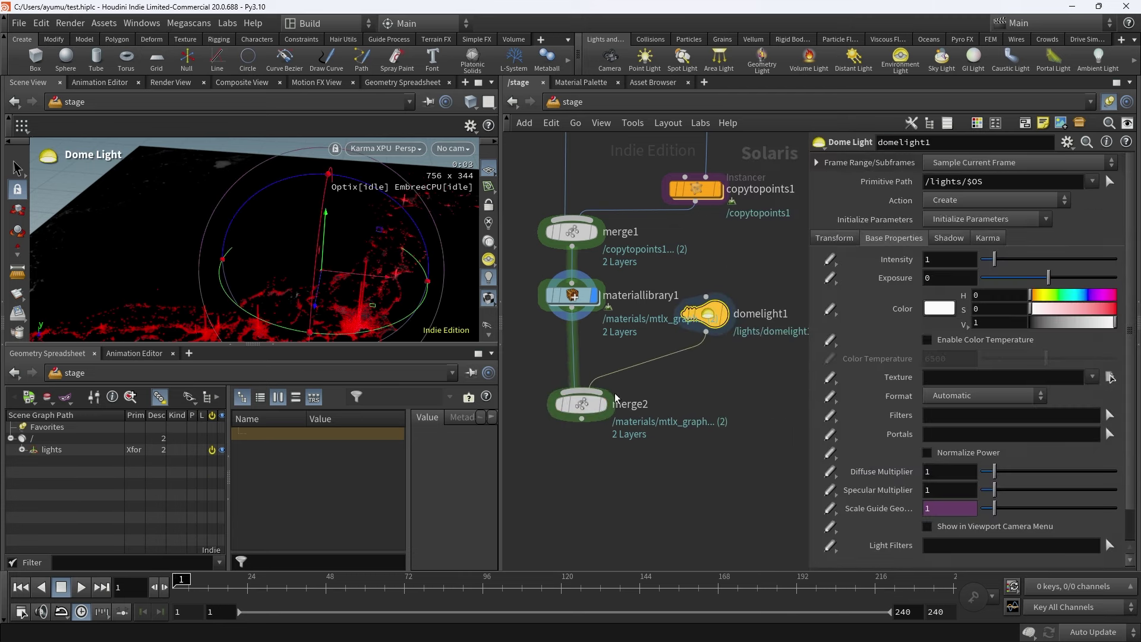
left_click_drag(705, 333, 582, 393)
left_click(582, 404)
Load the studio_small_09 HDRI on domelight1 and set mtlx_map specular roughness to 0.702.
left_click(706, 314)
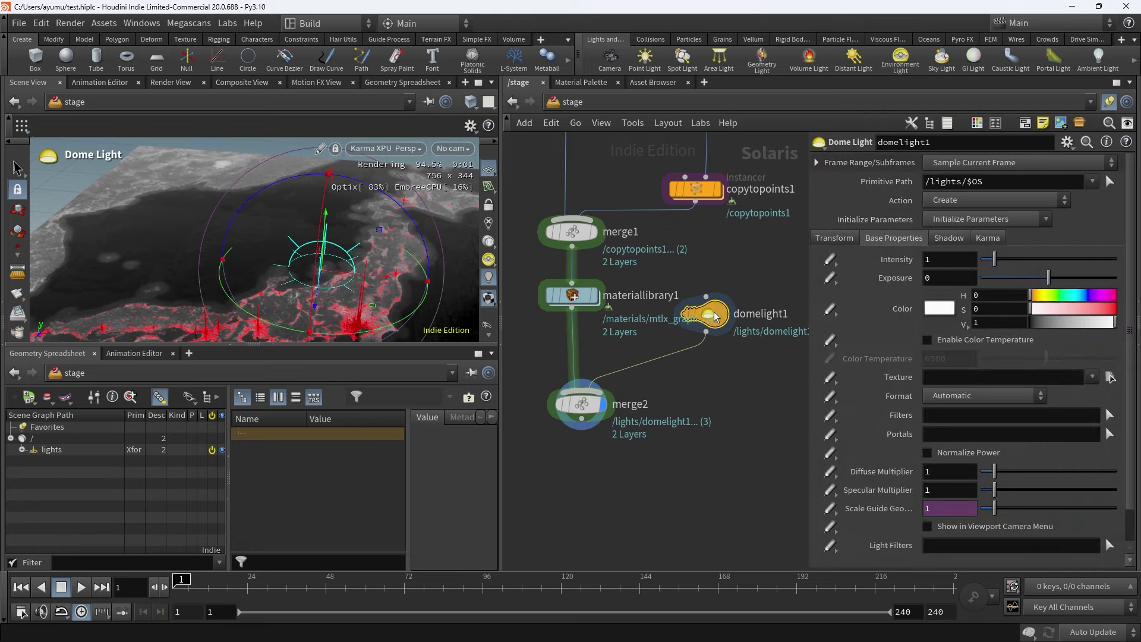
left_click(1109, 379)
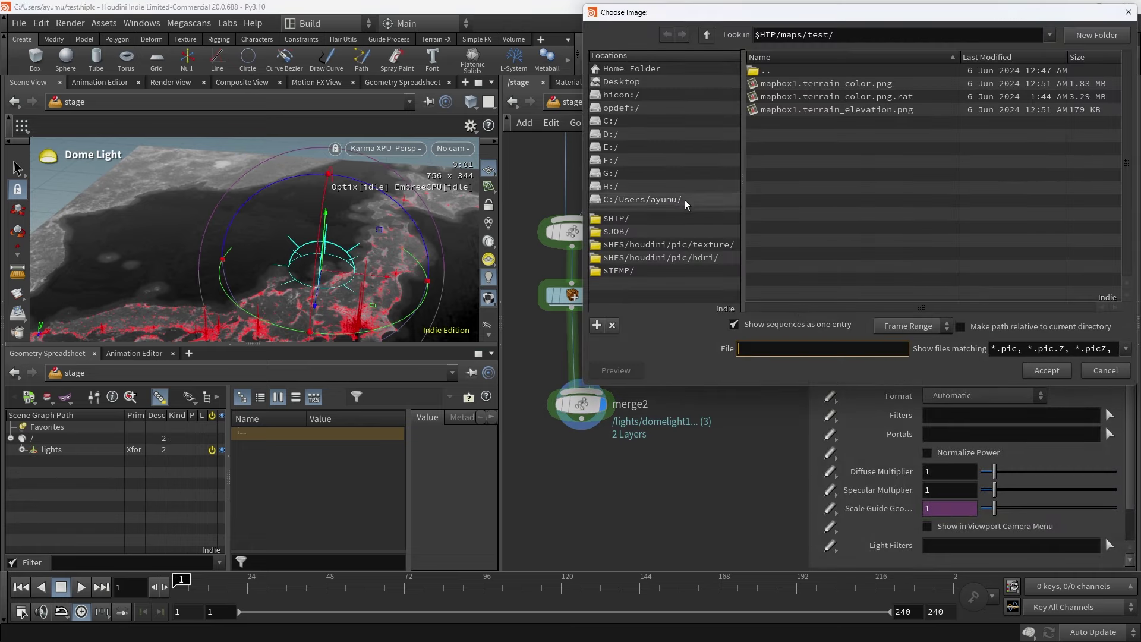
left_click_drag(726, 199, 832, 107)
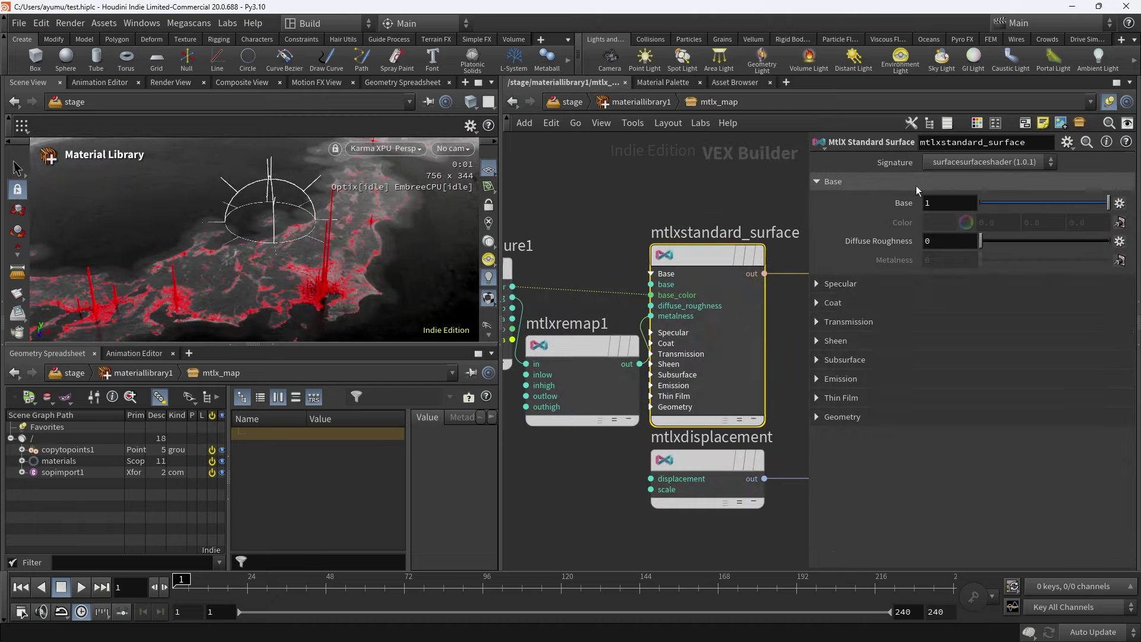
left_click(817, 283)
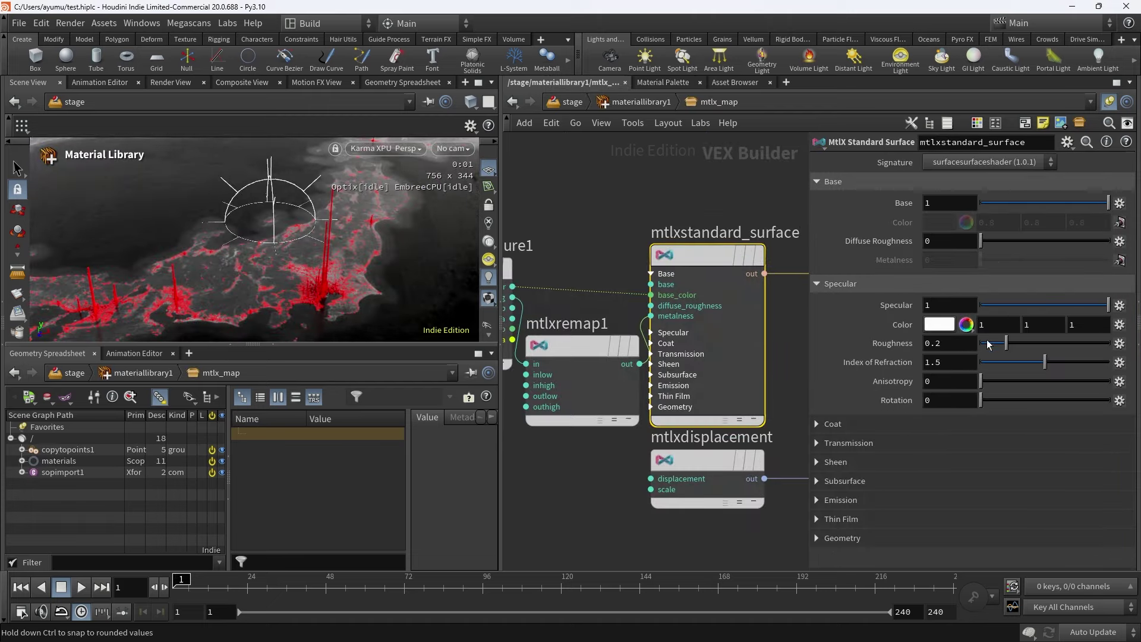
left_click_drag(1014, 350, 1070, 343)
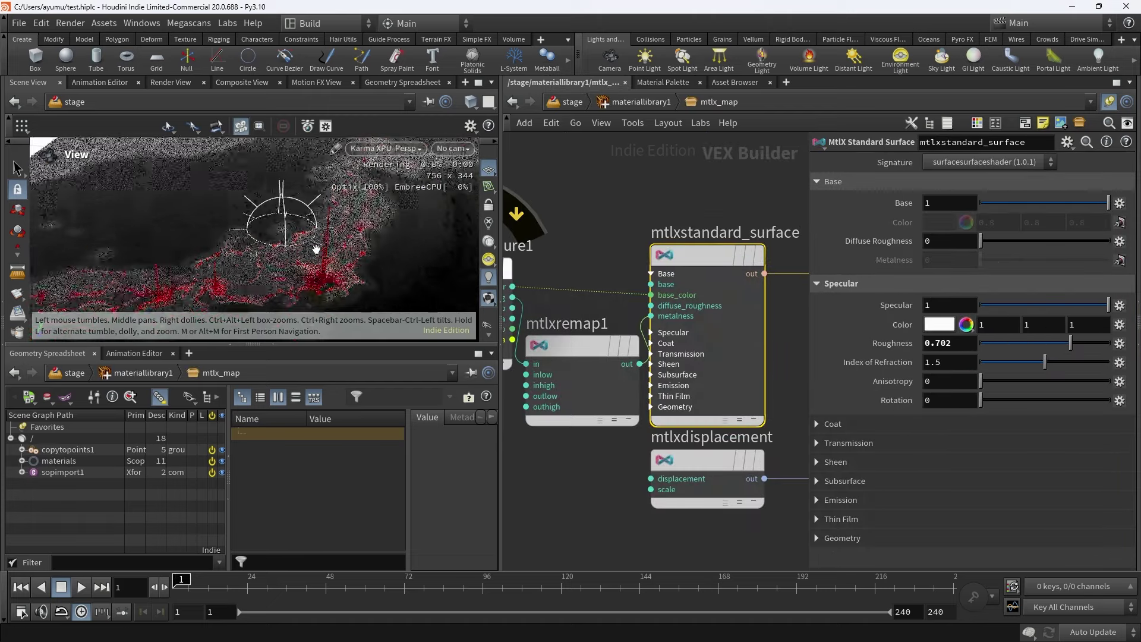